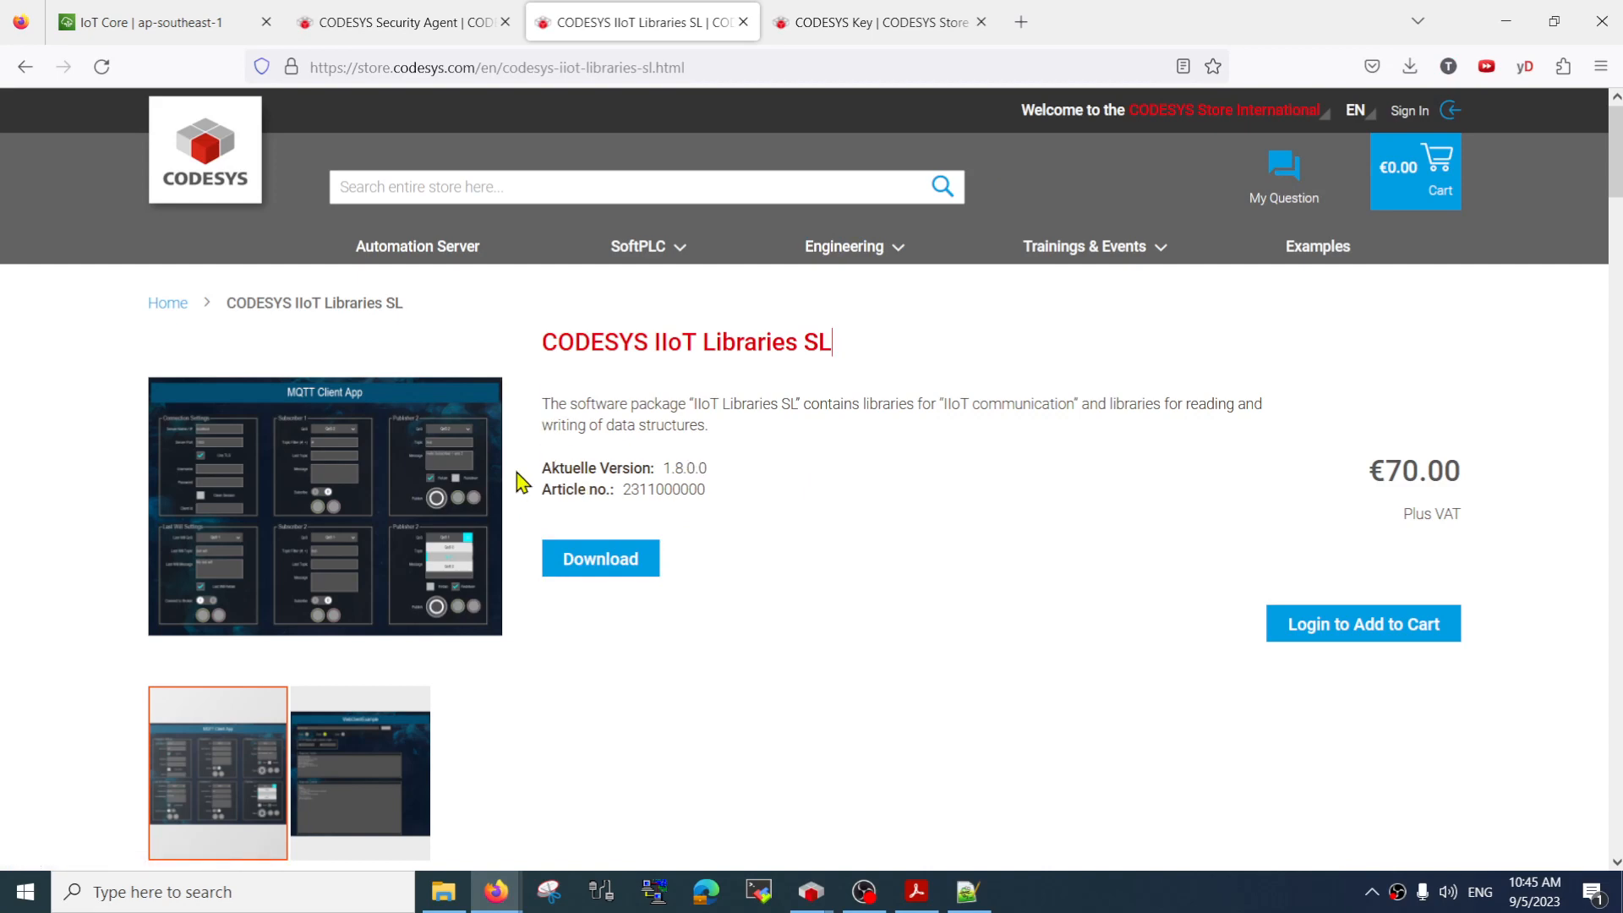
left_click_drag(540, 402, 541, 334)
left_click(744, 507)
left_click(616, 423)
left_click_drag(683, 400, 548, 406)
left_click(749, 503)
left_click(563, 423)
Check the Downloads folder for the CODESYS Security Agent 1.3.0.0 and IIoT Libraries SL 1.8.0.0 packages
left_click(448, 892)
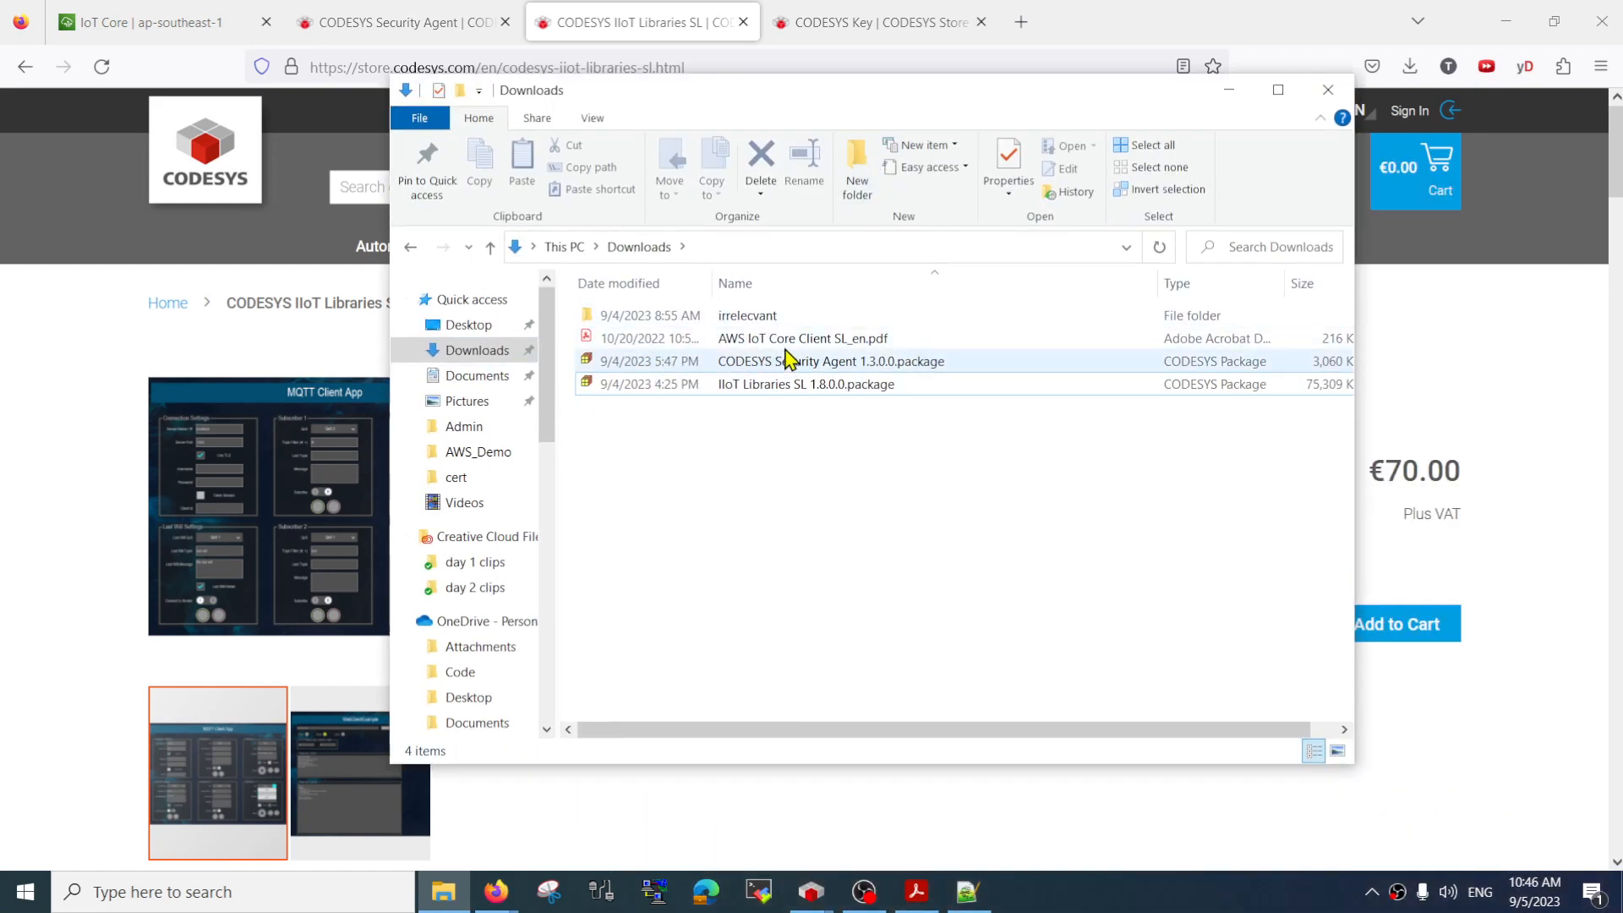
left_click(803, 363)
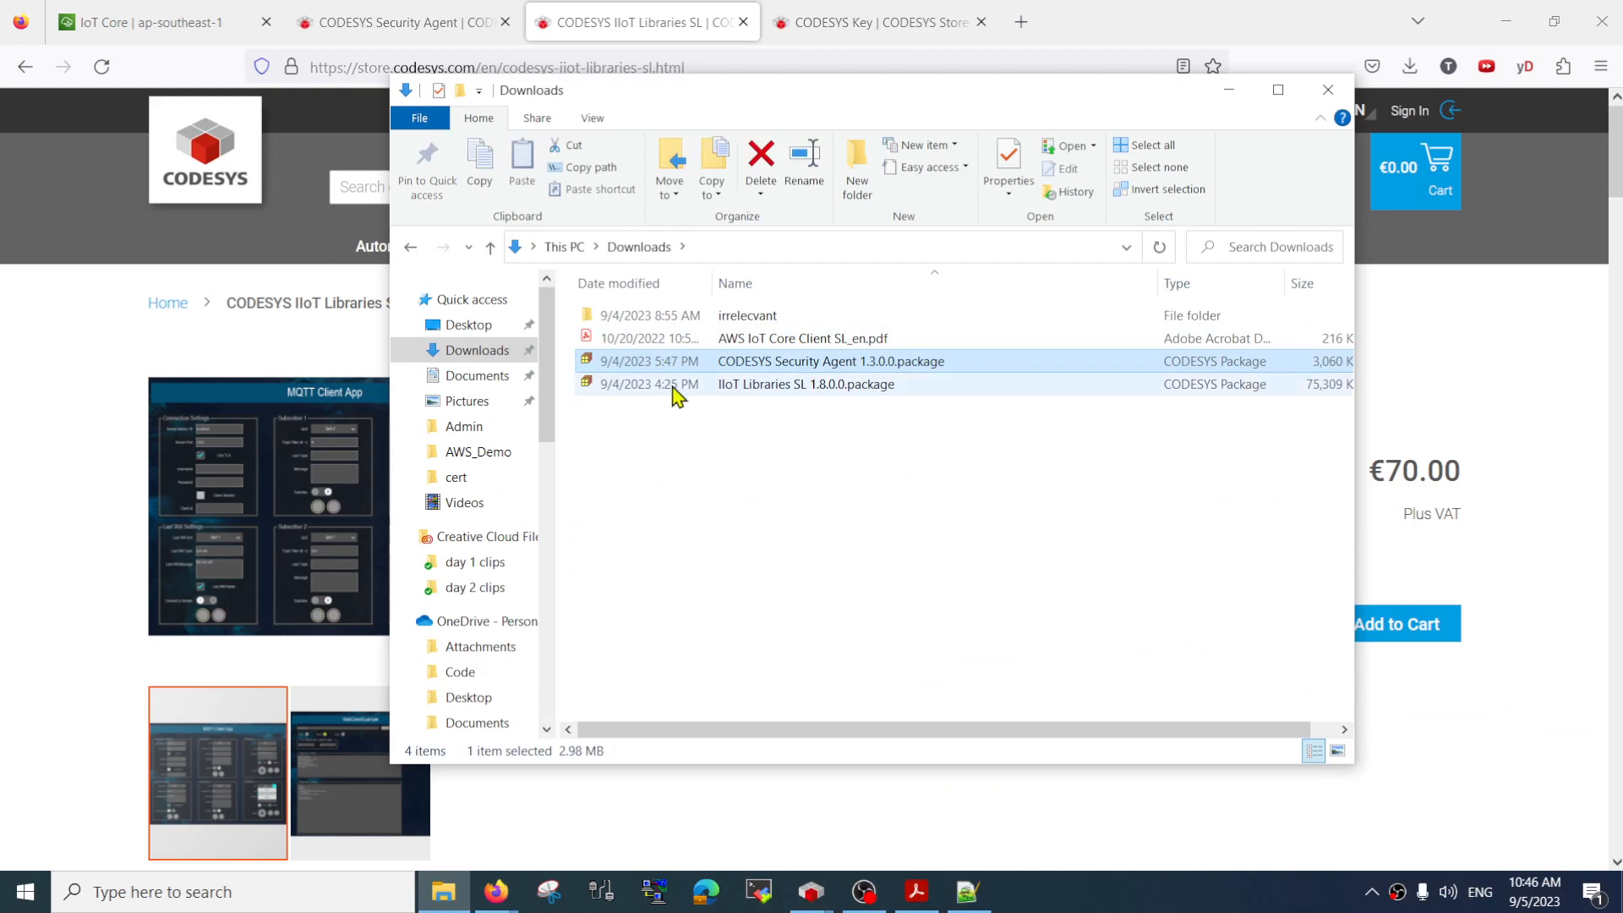
left_click(824, 399)
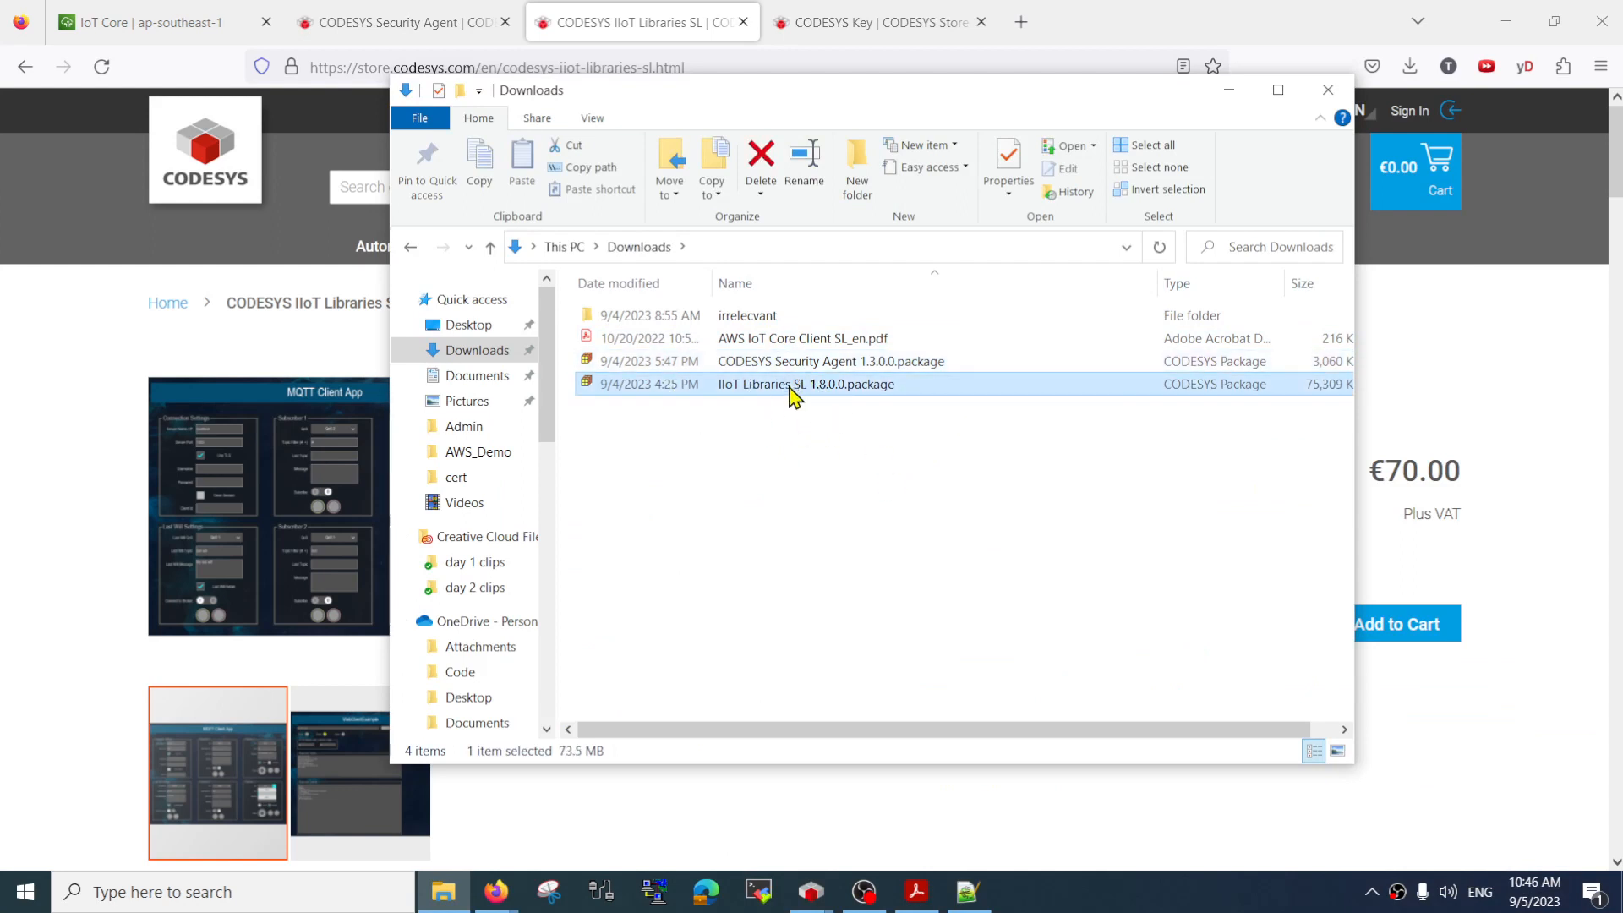
left_click_drag(783, 95, 1622, 167)
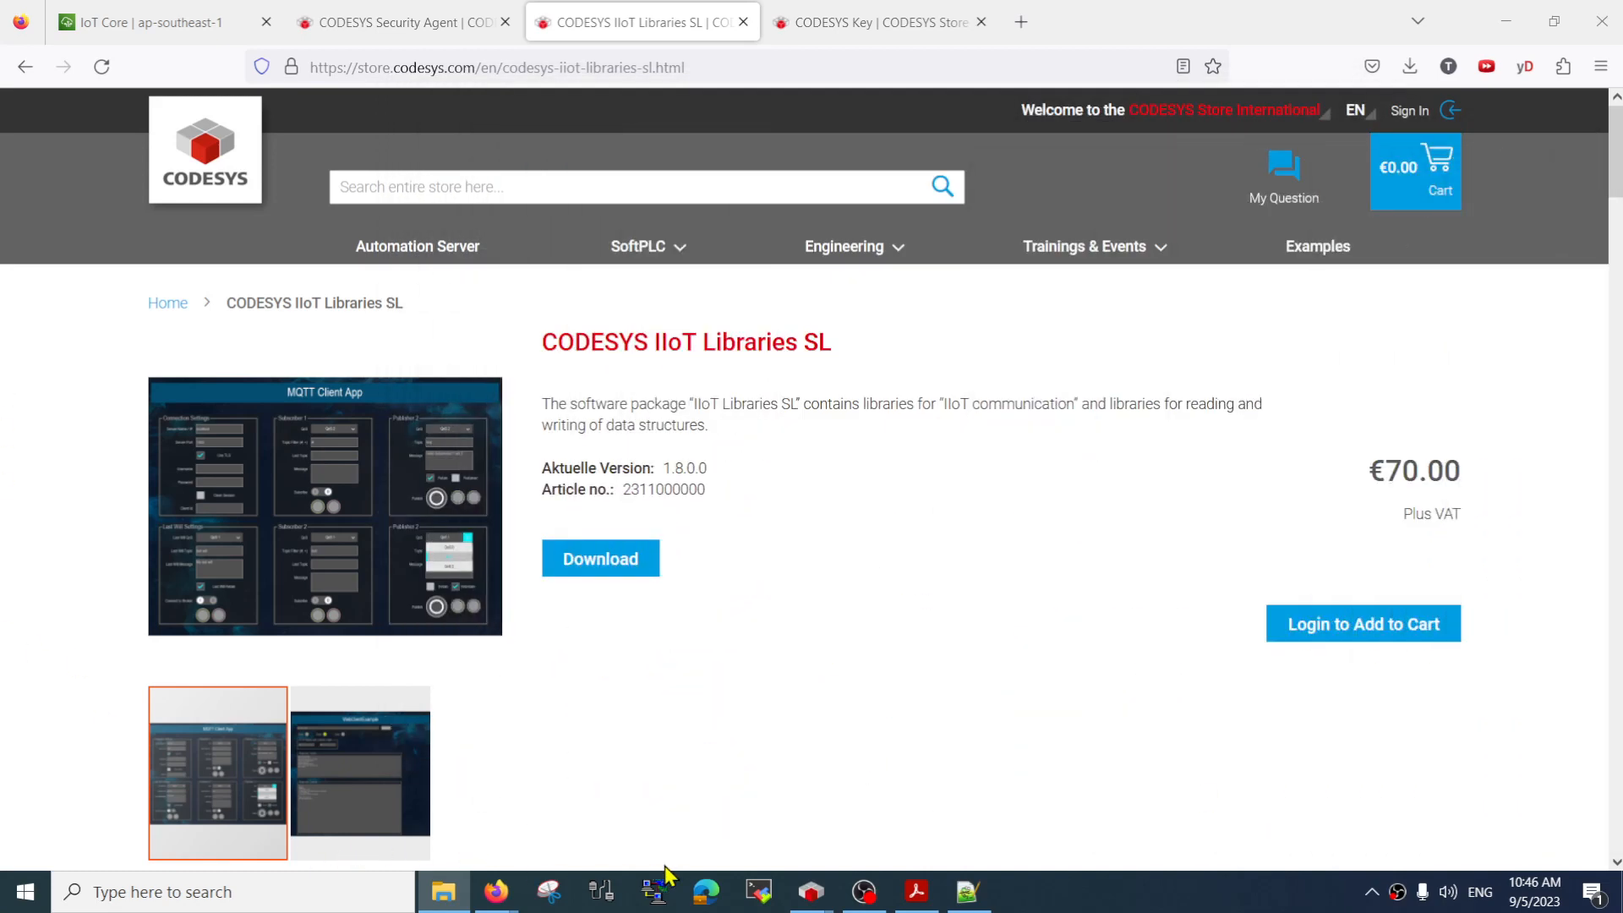
Switch to CODESYS and save the CMTH_AWS_demo project
mouse_move(809, 892)
left_click(684, 813)
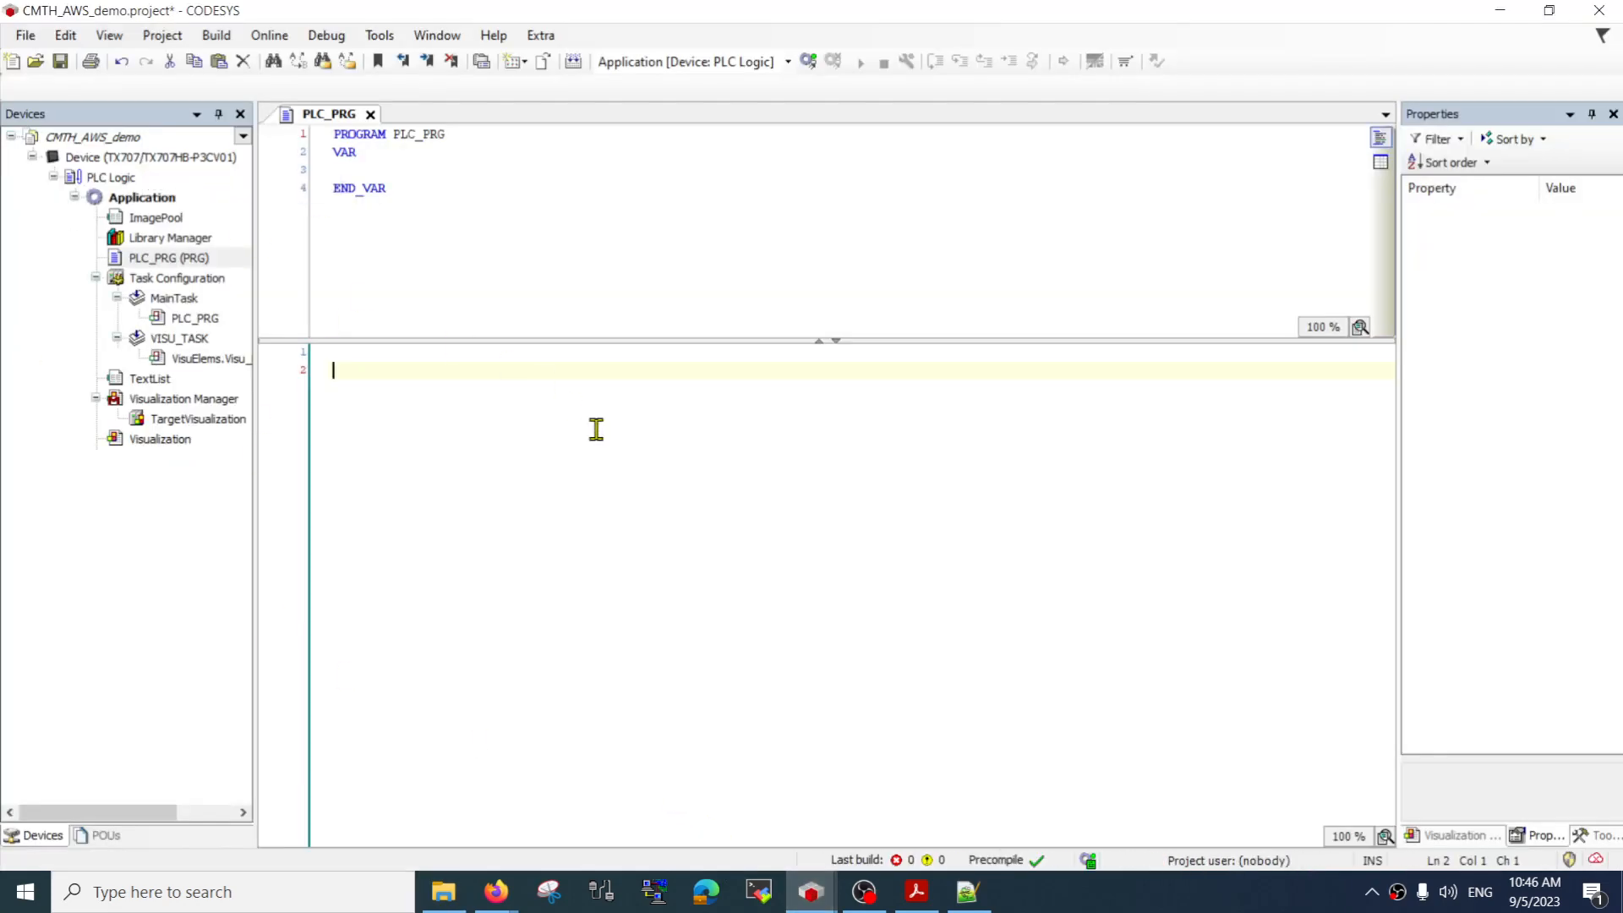
key("ctrl+s")
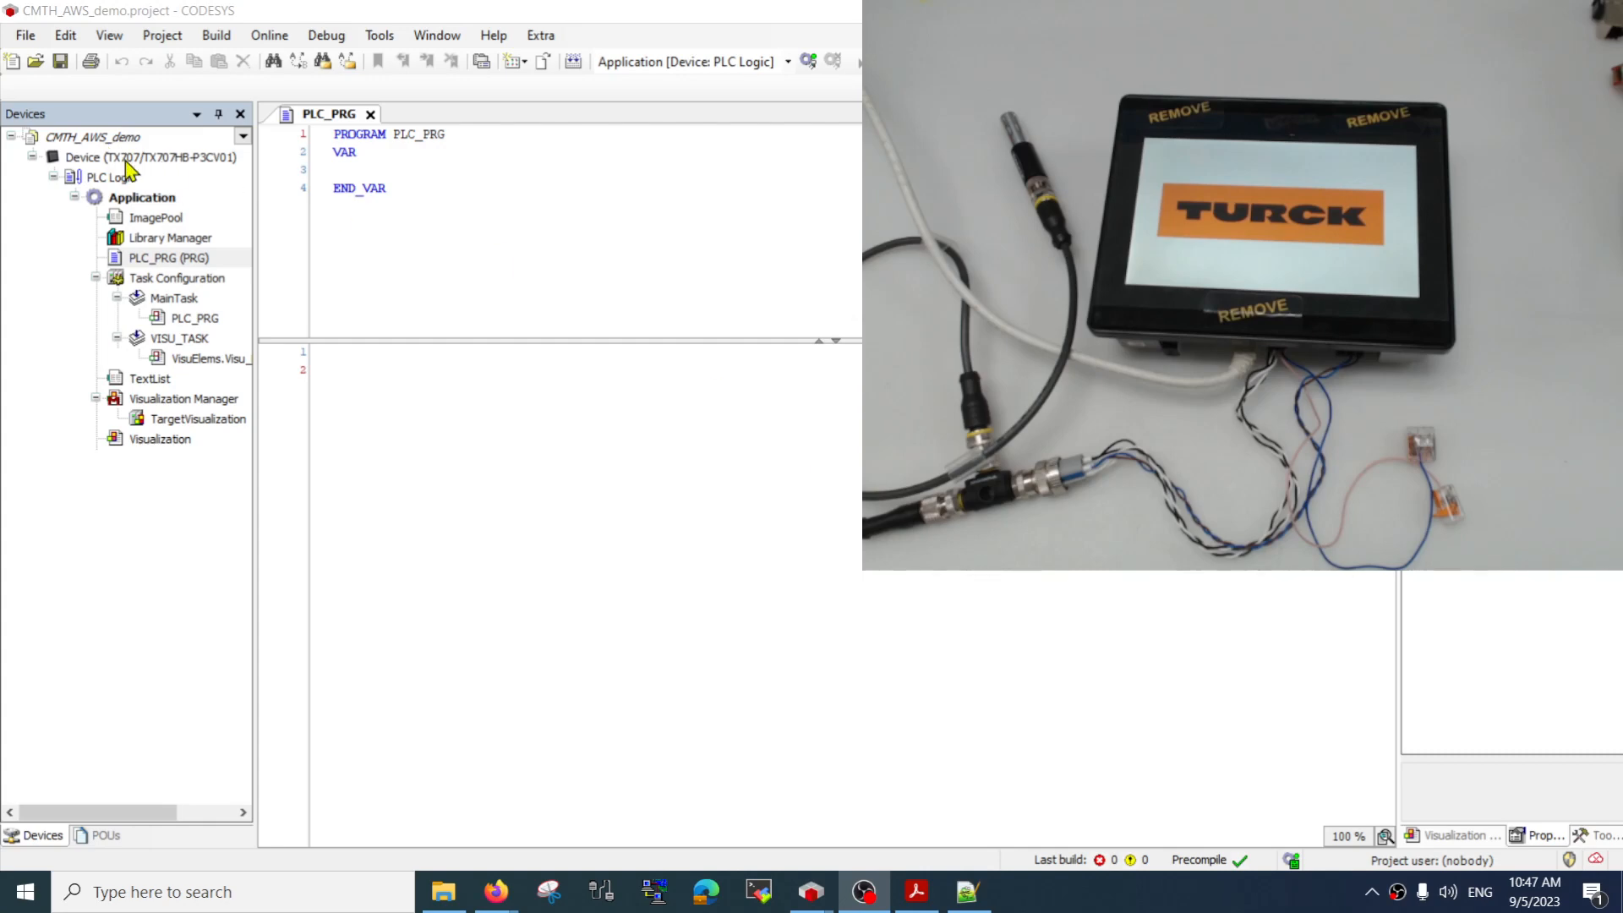
Scan the network from the device's communication settings and select TX707-P3CV01 as the controller
double_click(127, 157)
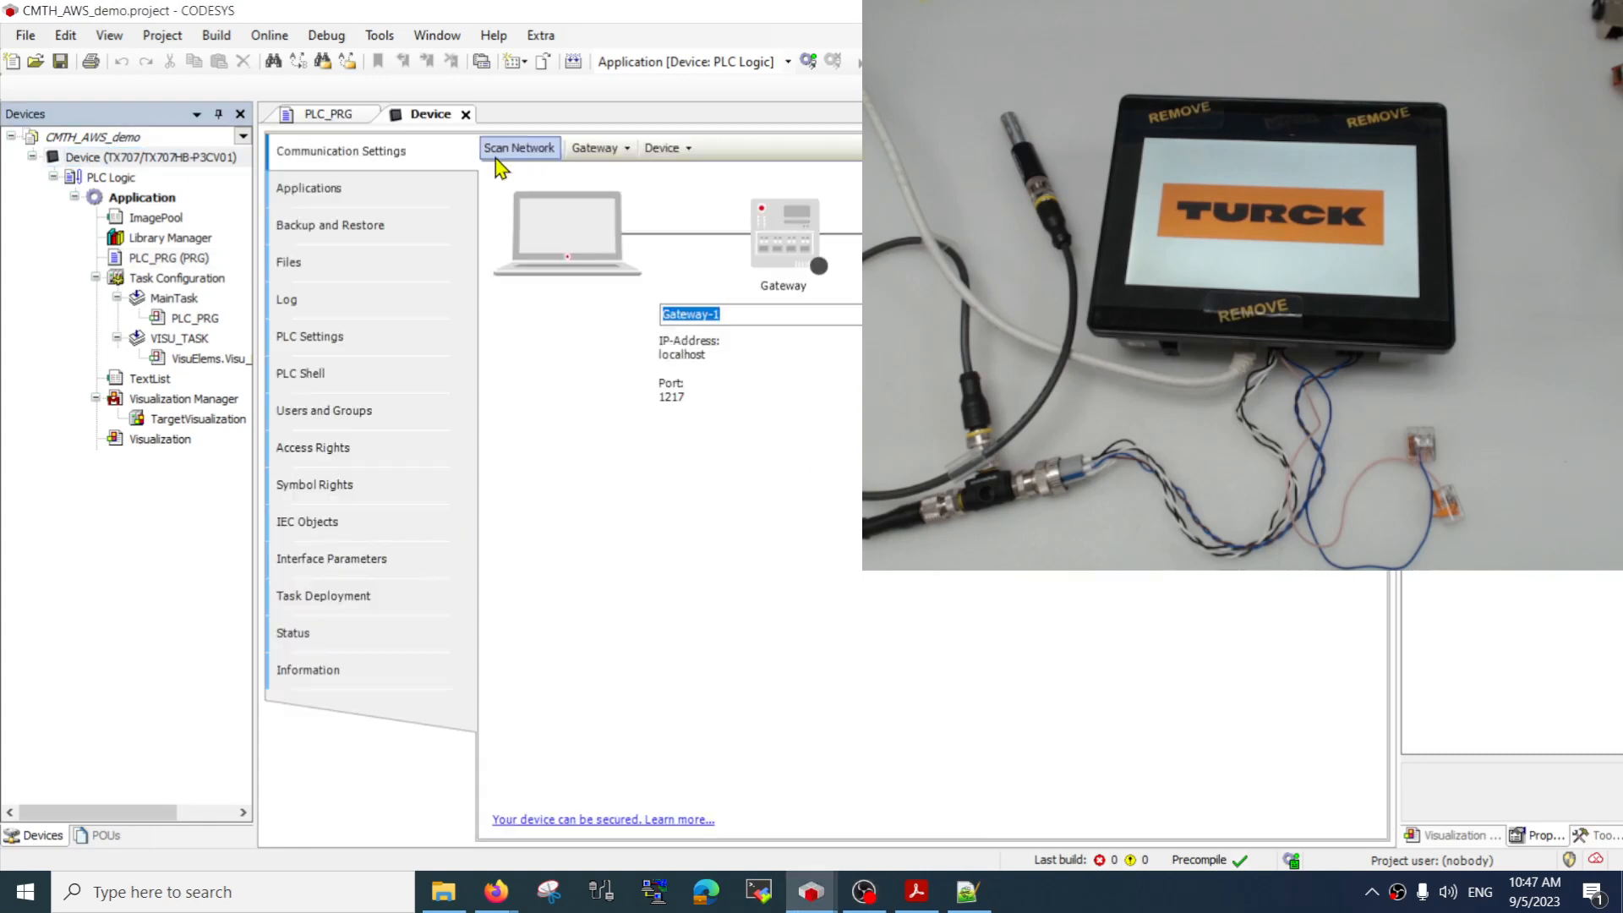
left_click(503, 158)
left_click(555, 292)
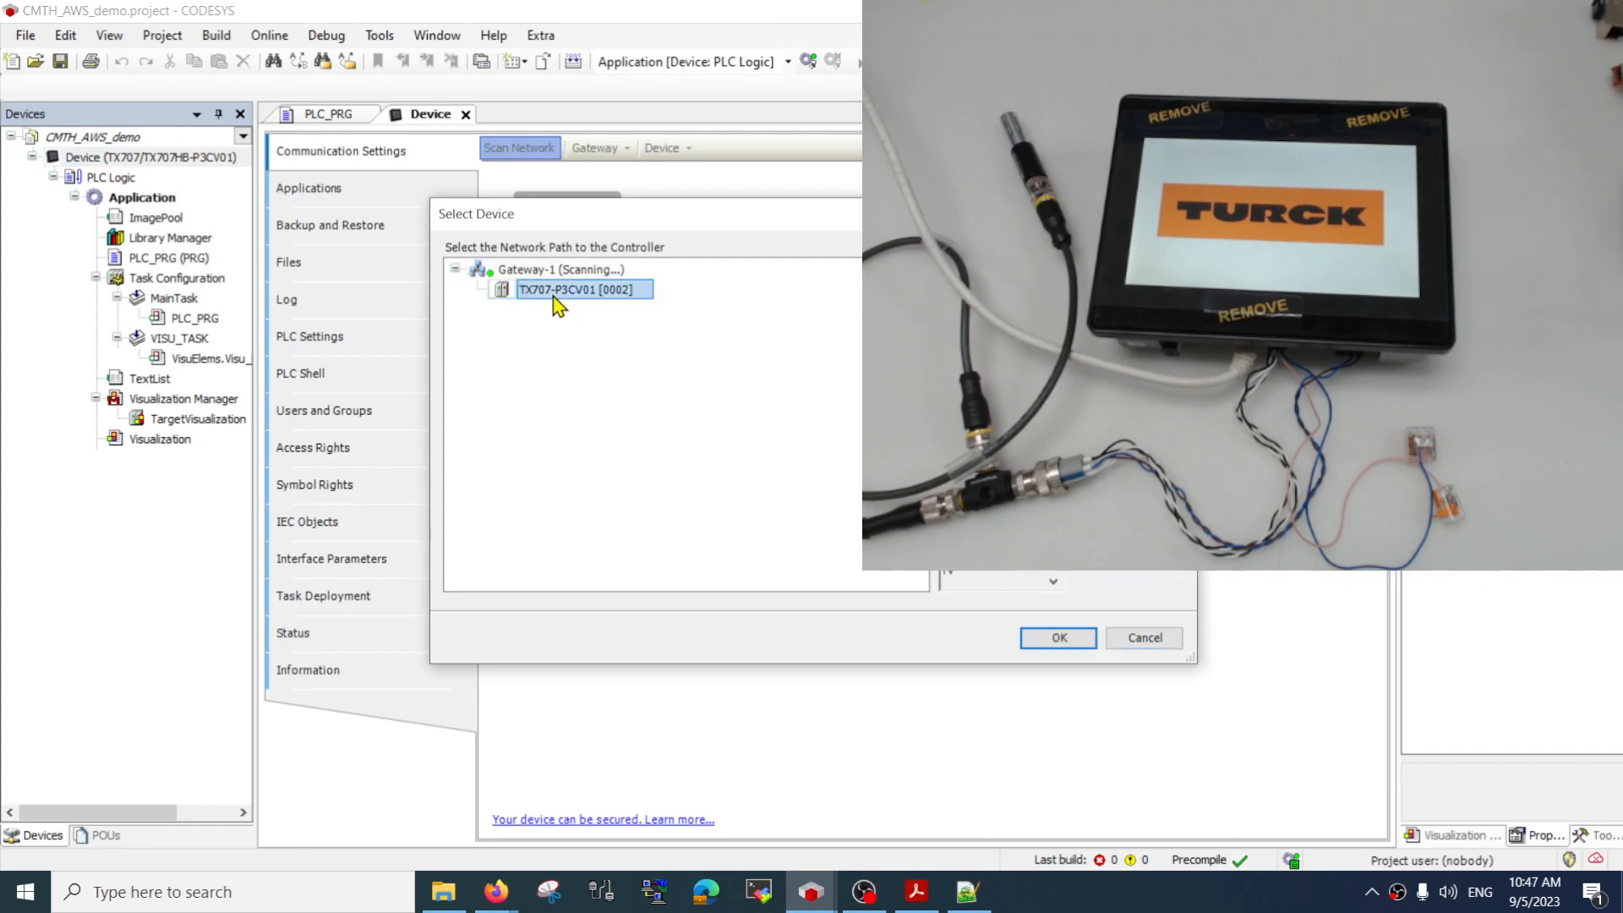
left_click(1080, 635)
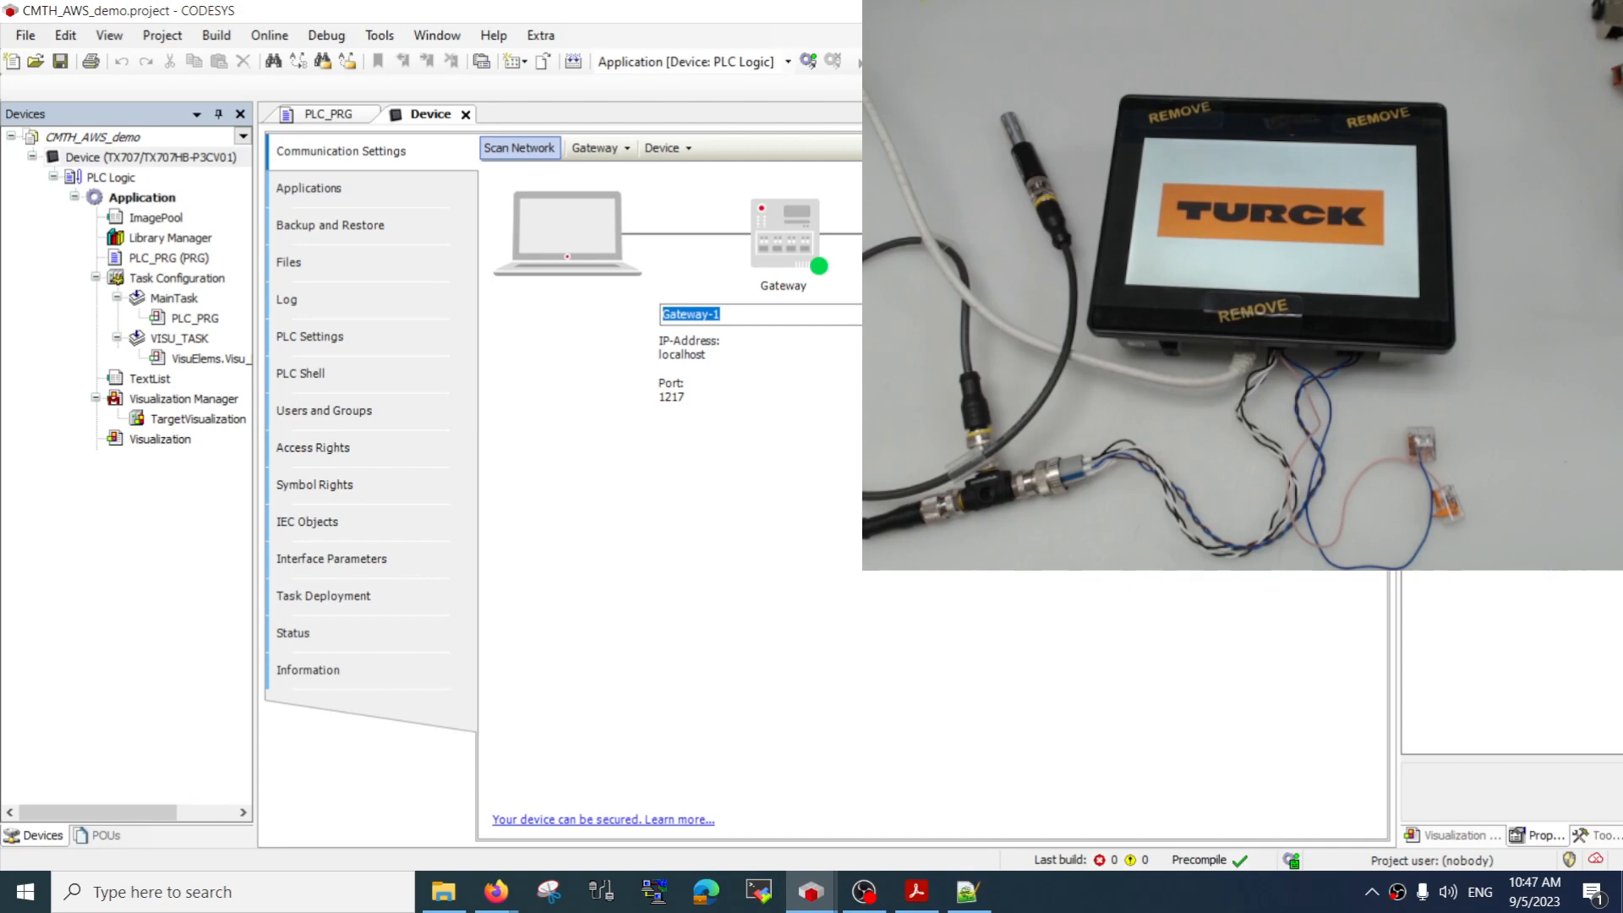
key("alt+Tab")
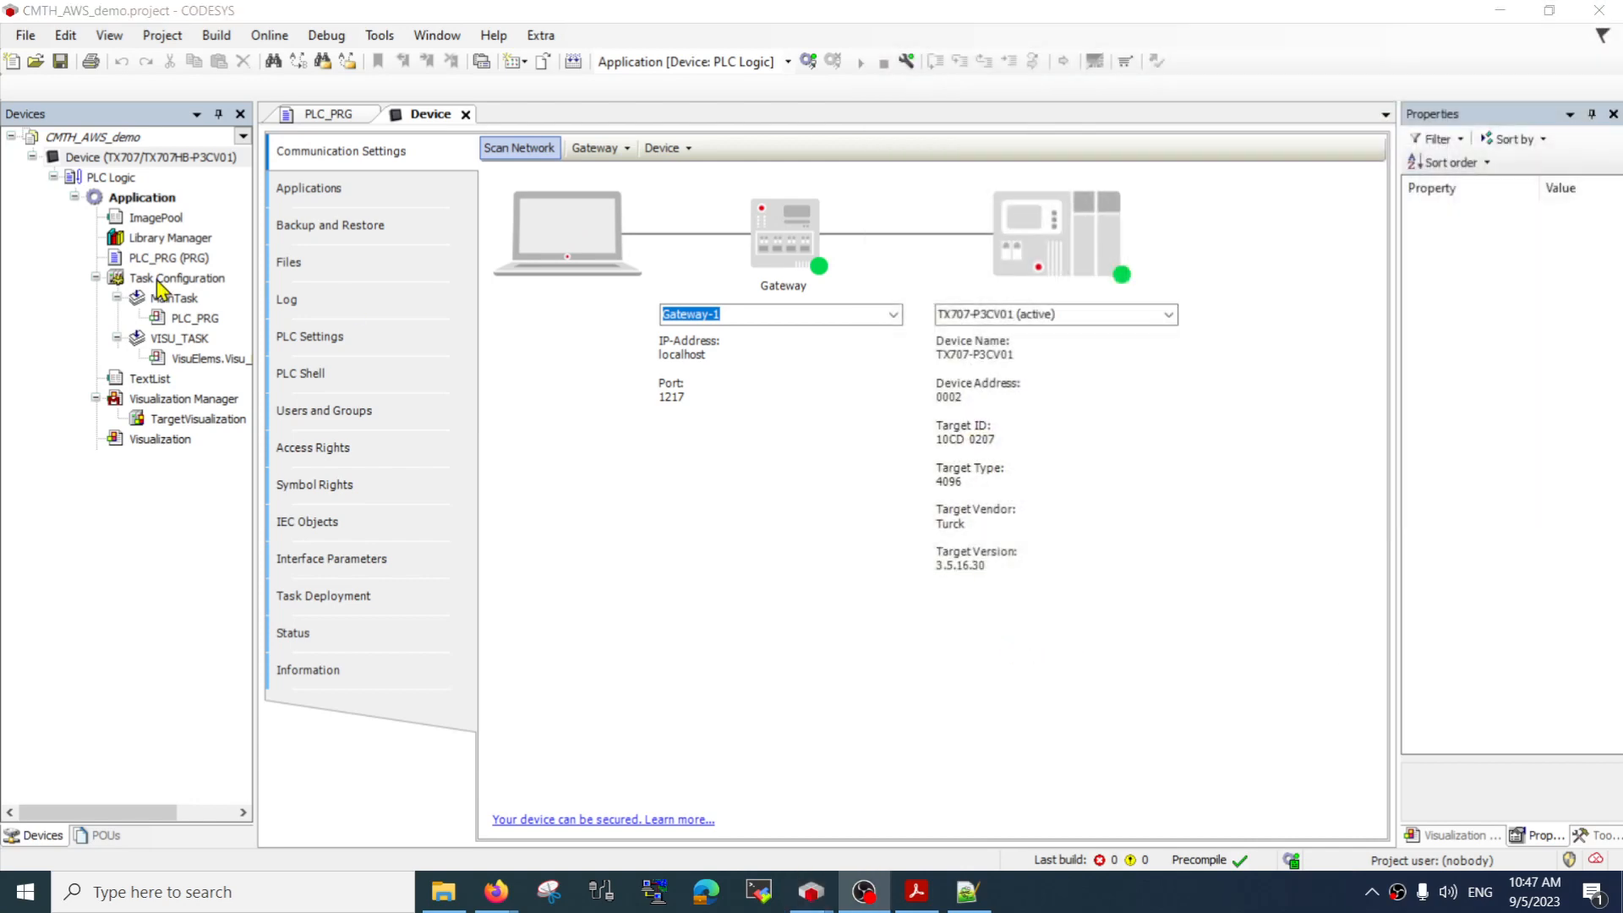
Find the AWS IoT Core Client SL 1.2.0.0 library with the search term "aws" and add it to the application
double_click(182, 239)
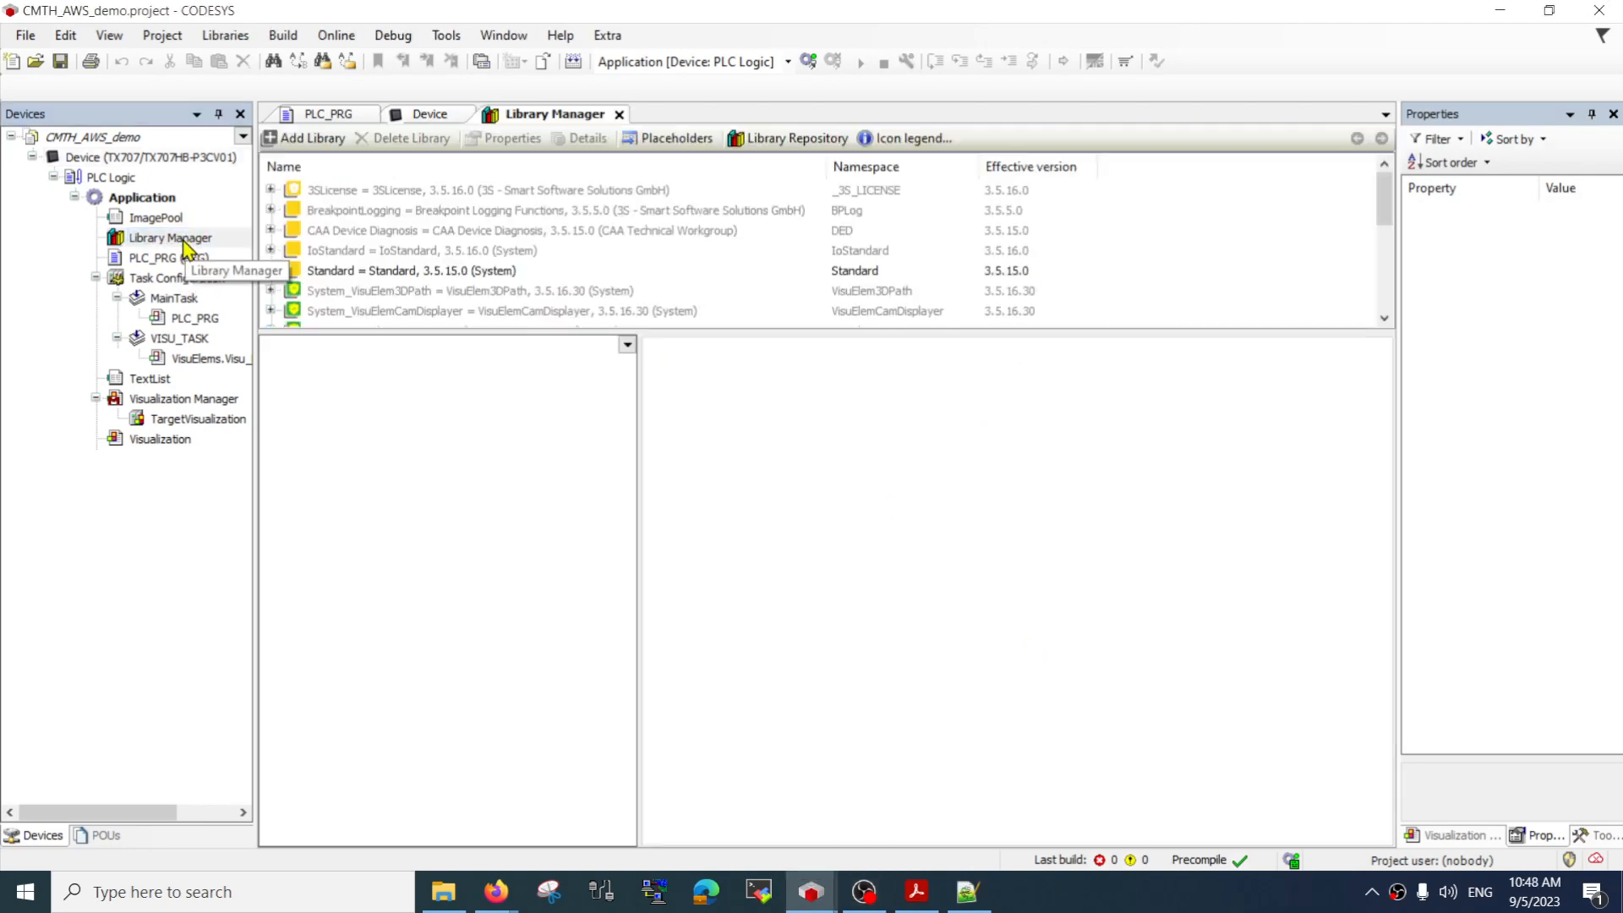
left_click(311, 141)
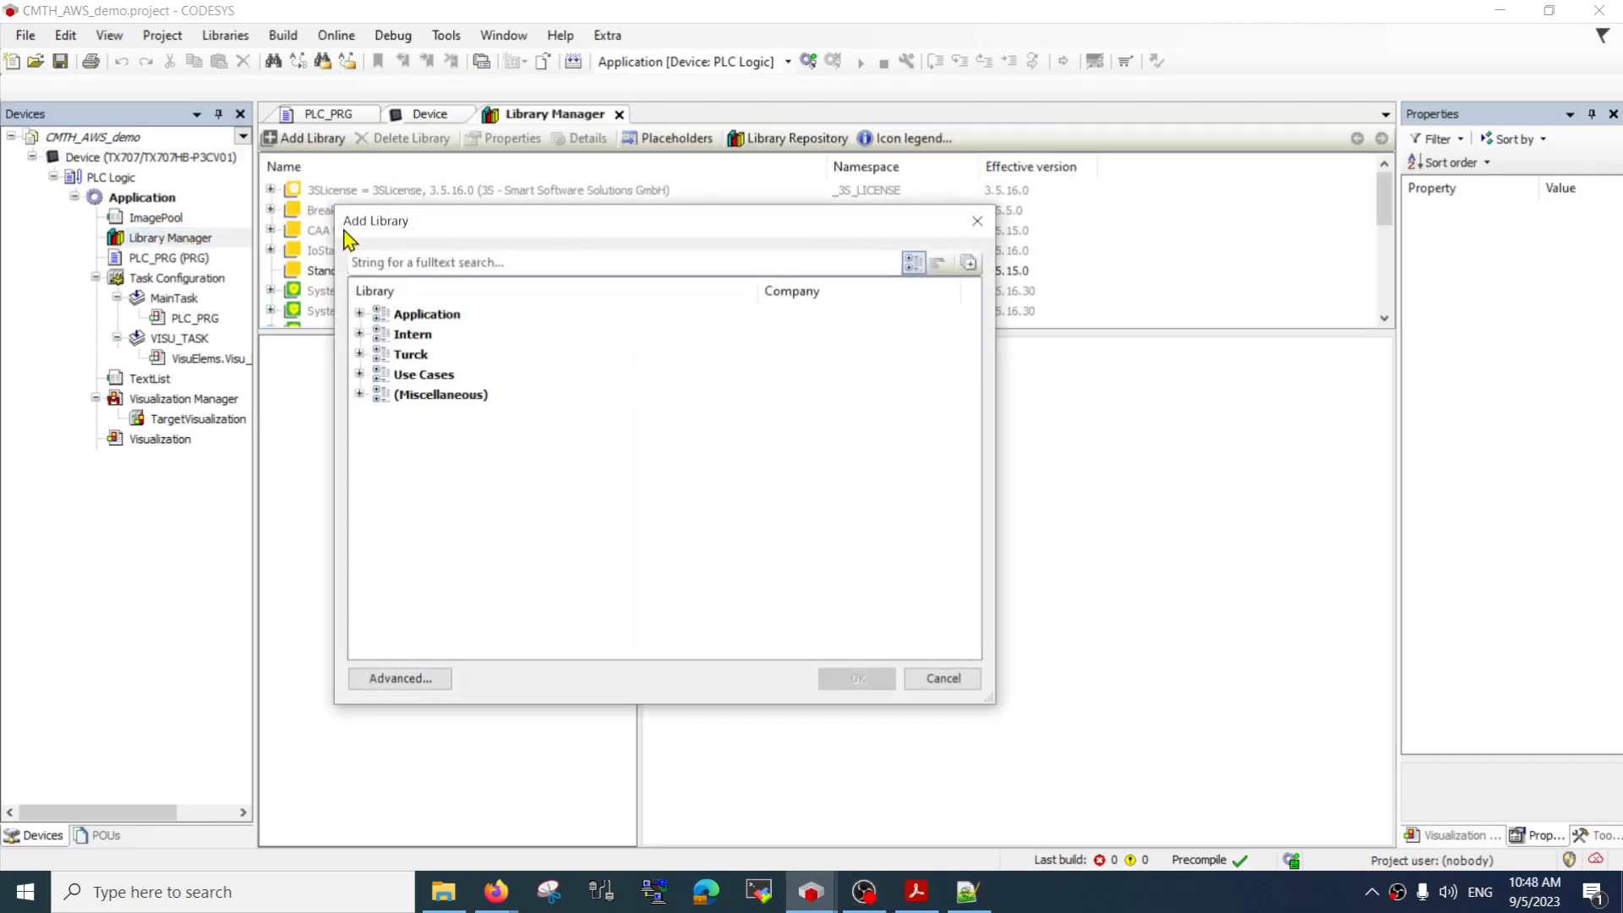
left_click(400, 678)
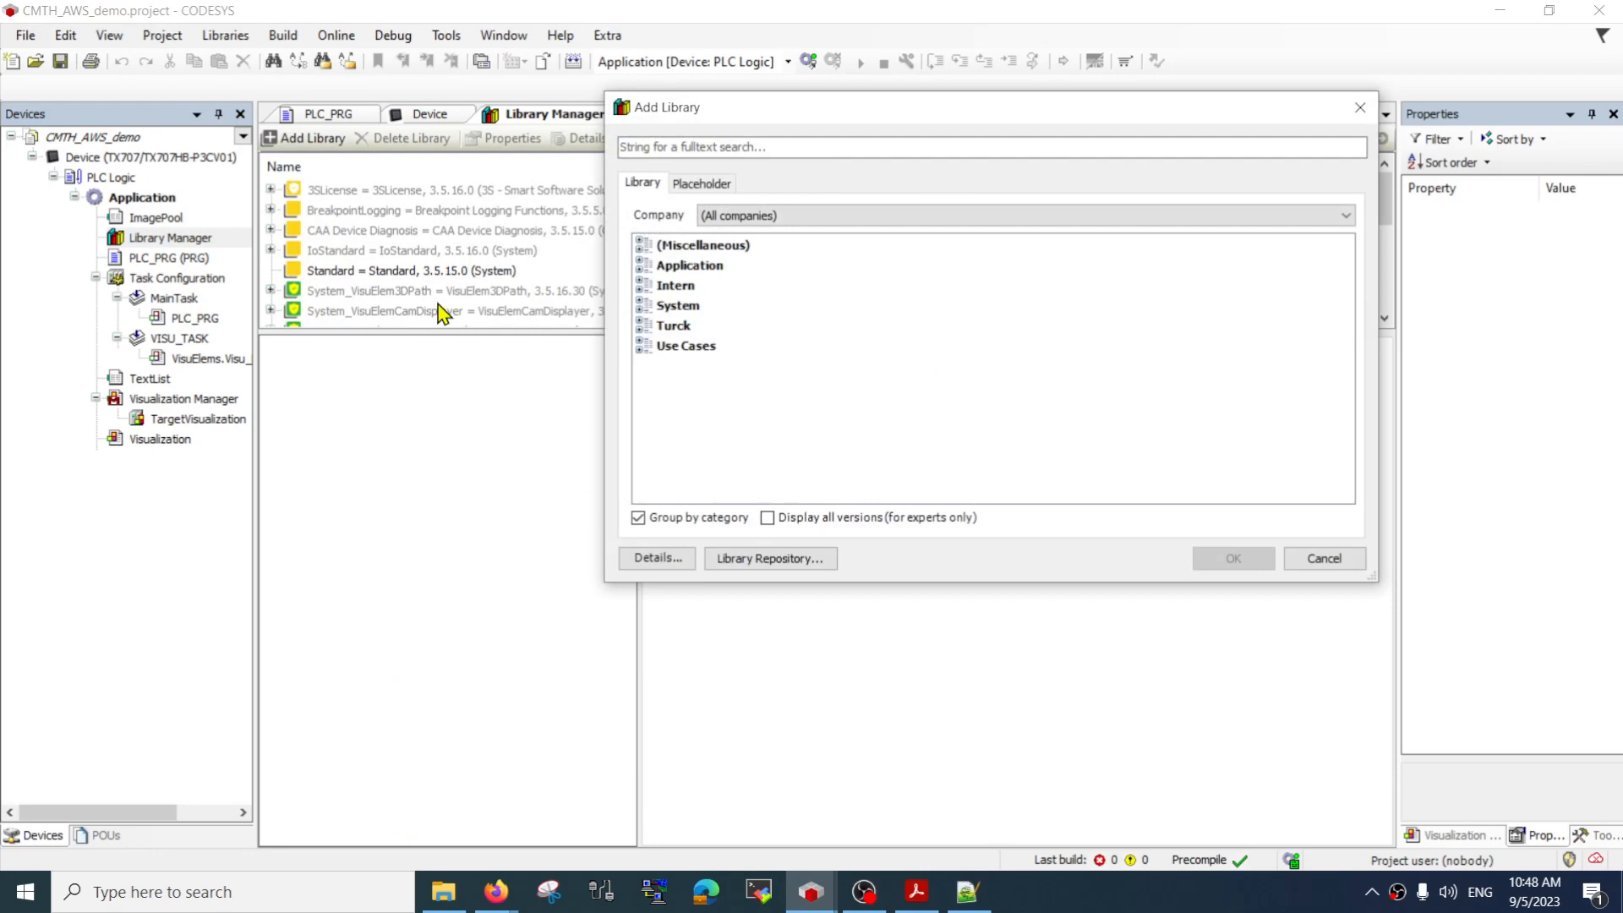
left_click(732, 143)
type("aws")
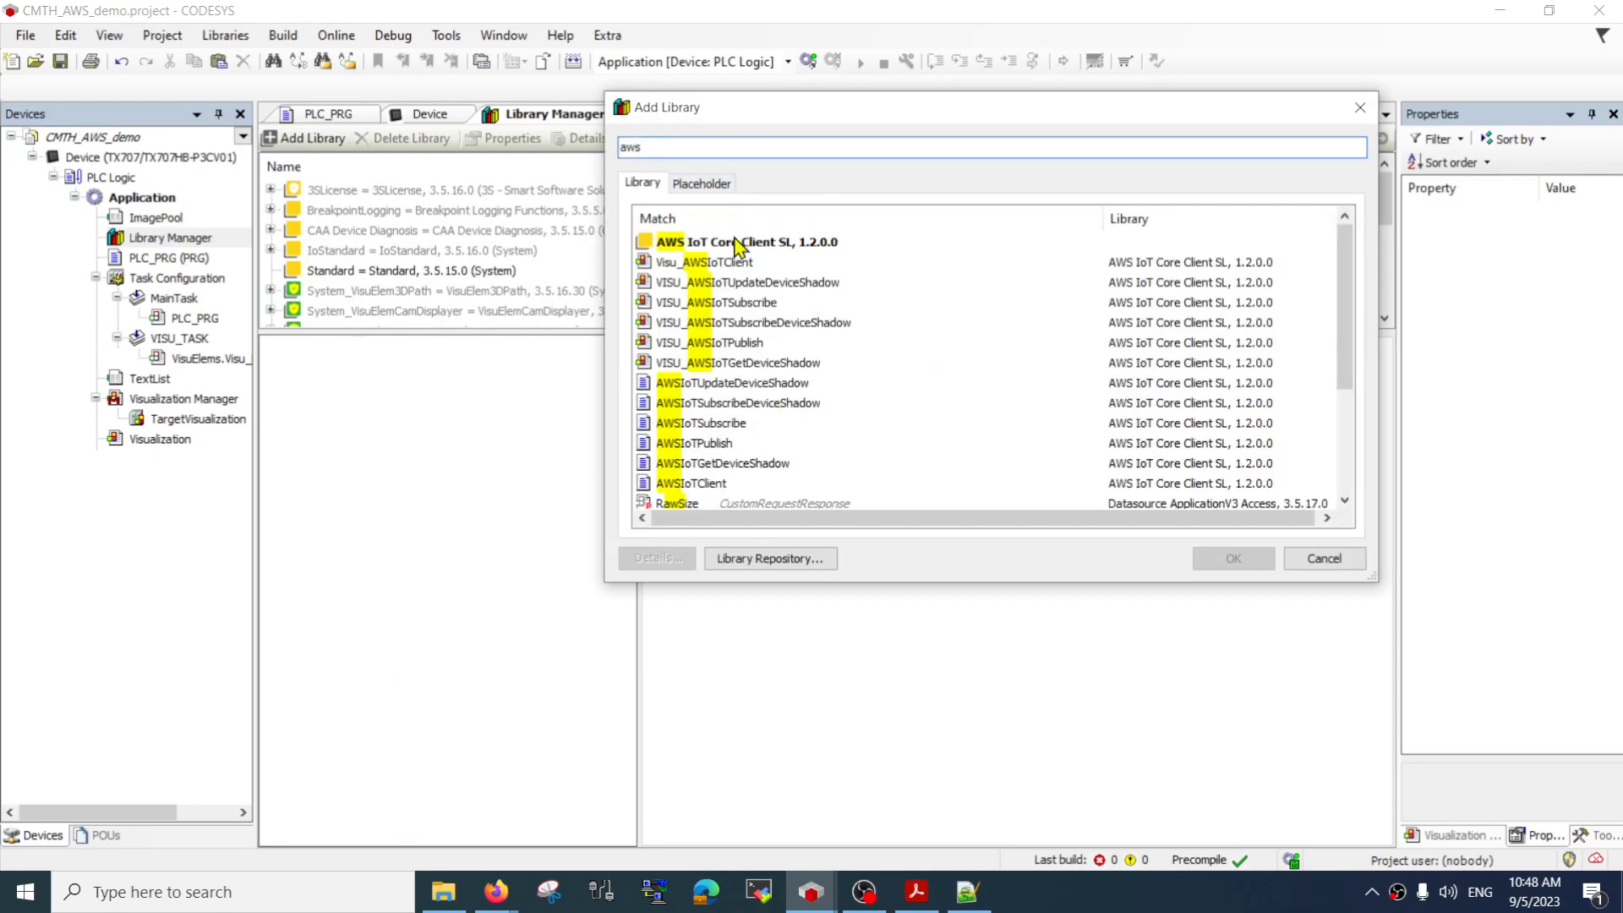
left_click(737, 244)
double_click(737, 243)
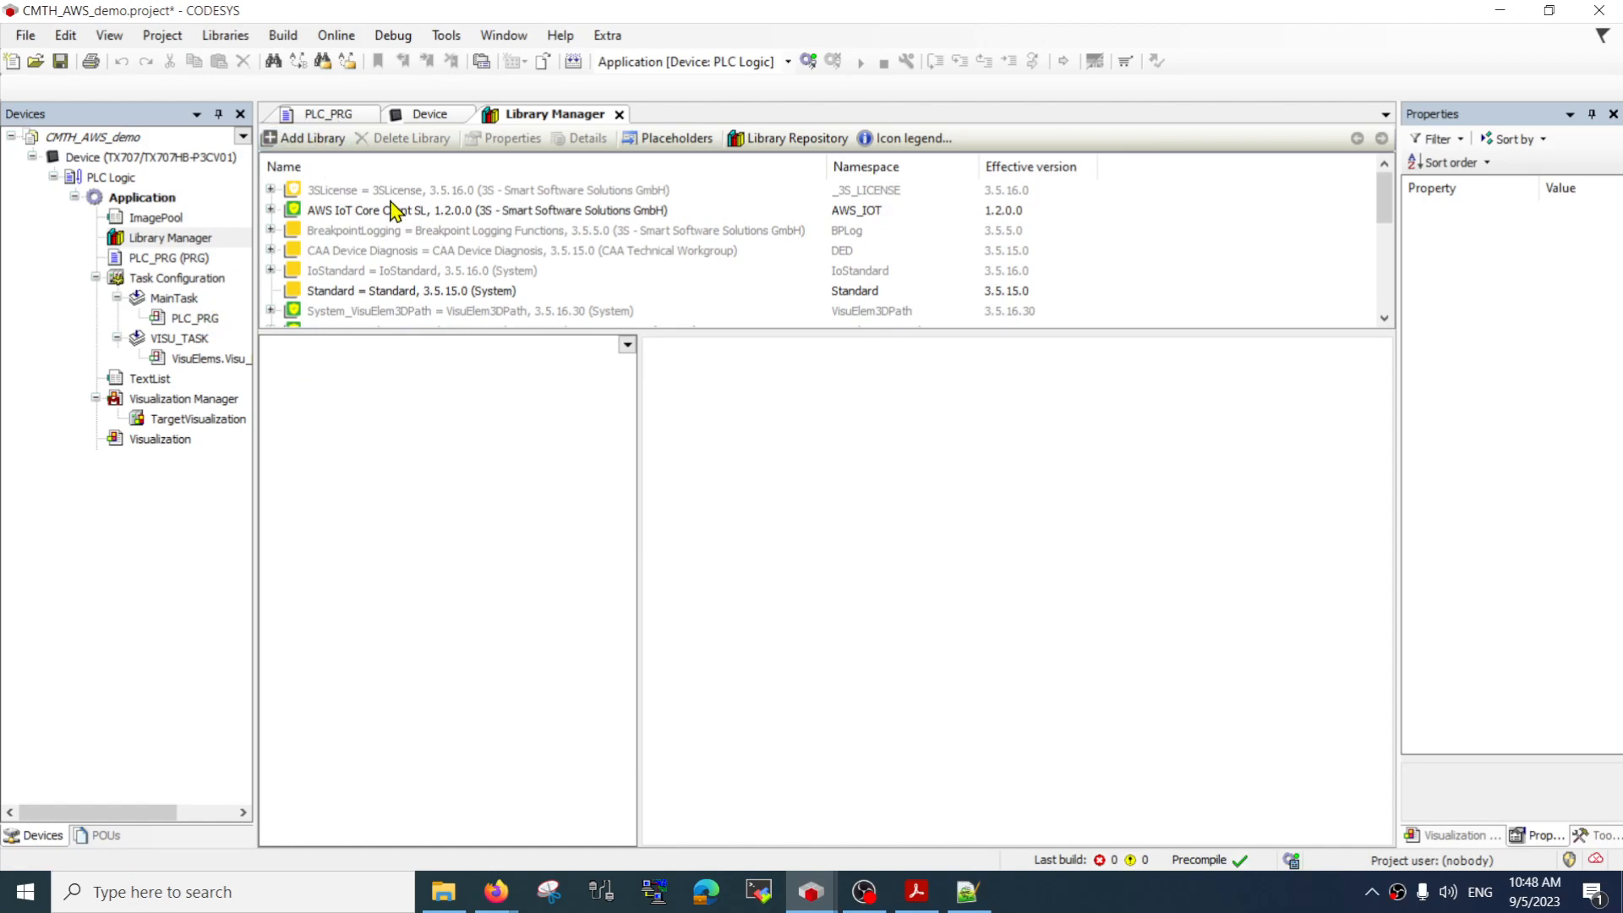
Examine the function blocks of the AWS IoT Core Client SL library, including the inputs and outputs of AWSIoTClient
left_click(271, 210)
left_click(390, 232)
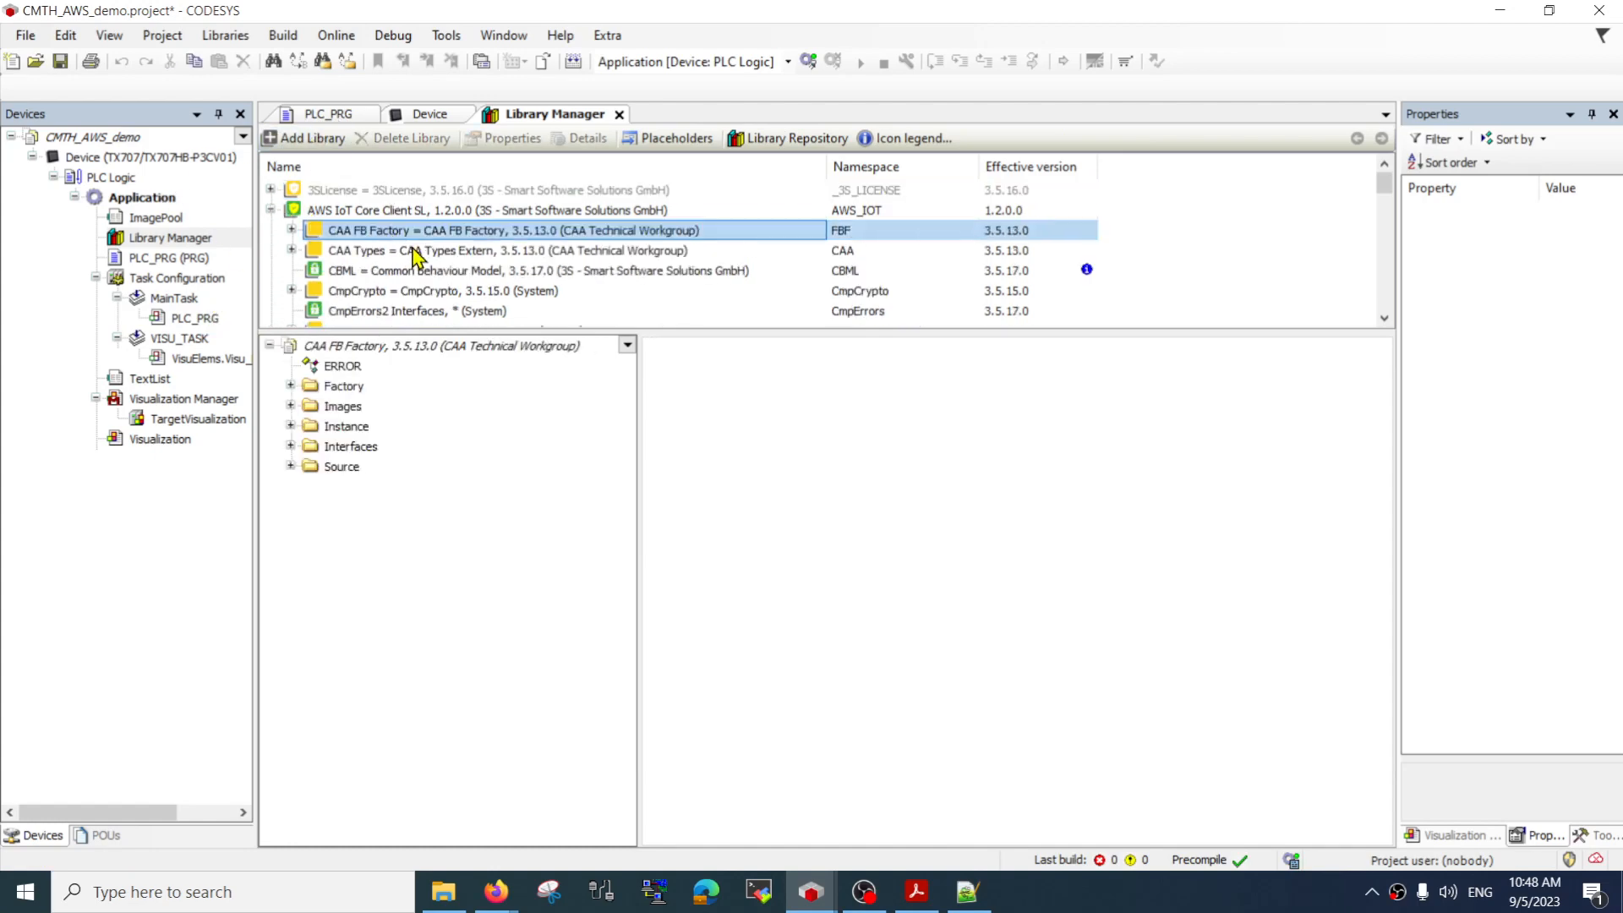
left_click(357, 213)
left_click(291, 365)
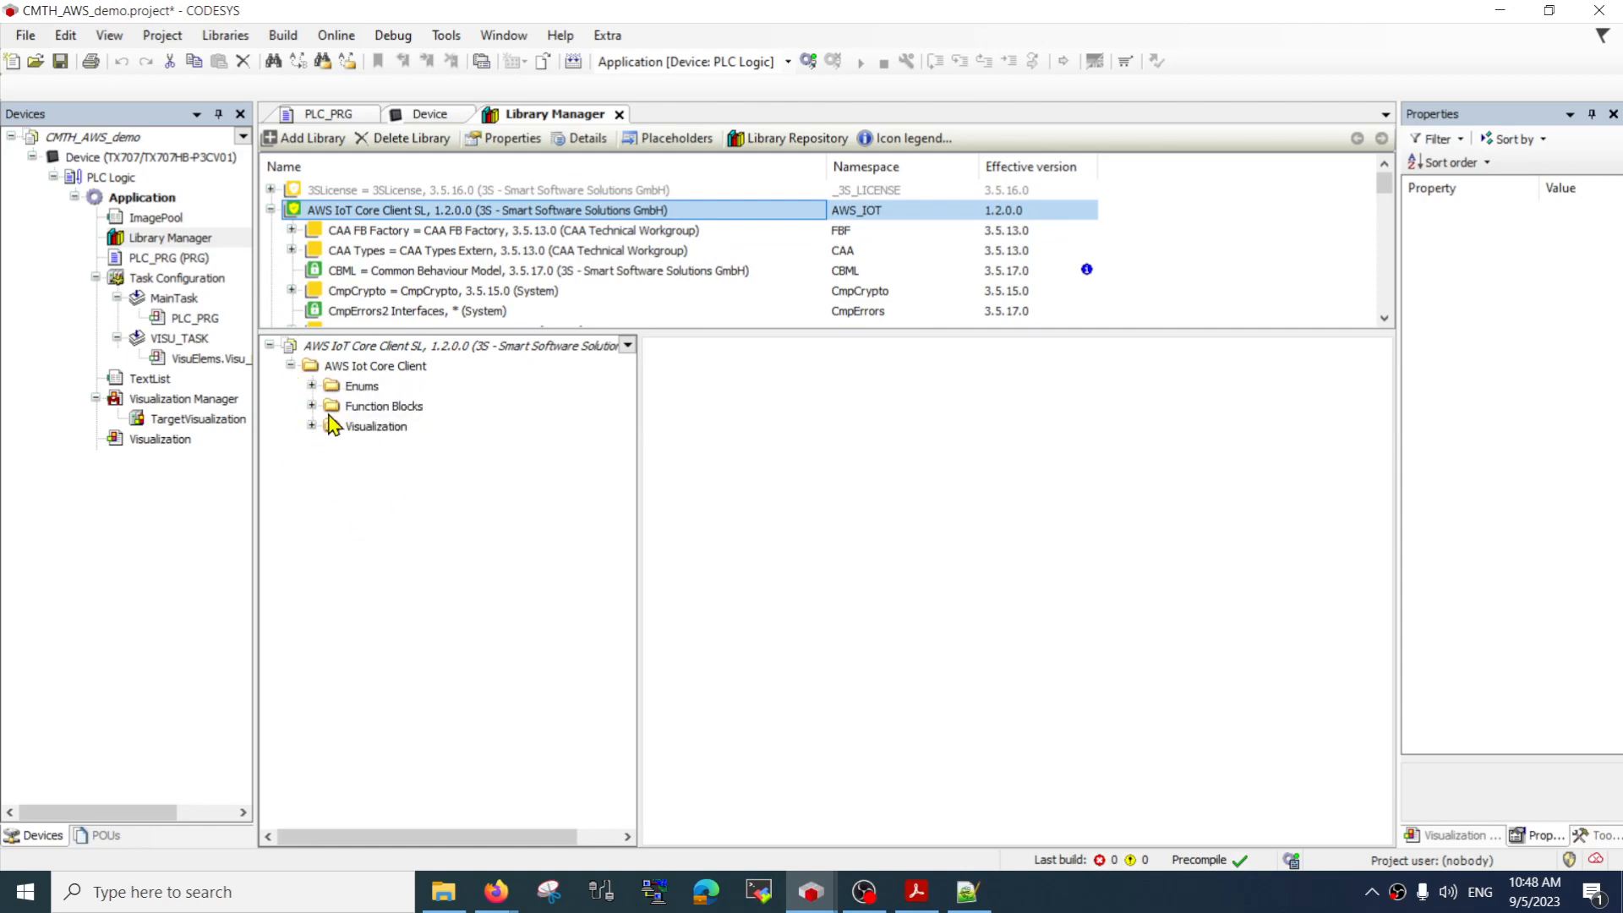
left_click(311, 406)
left_click(403, 431)
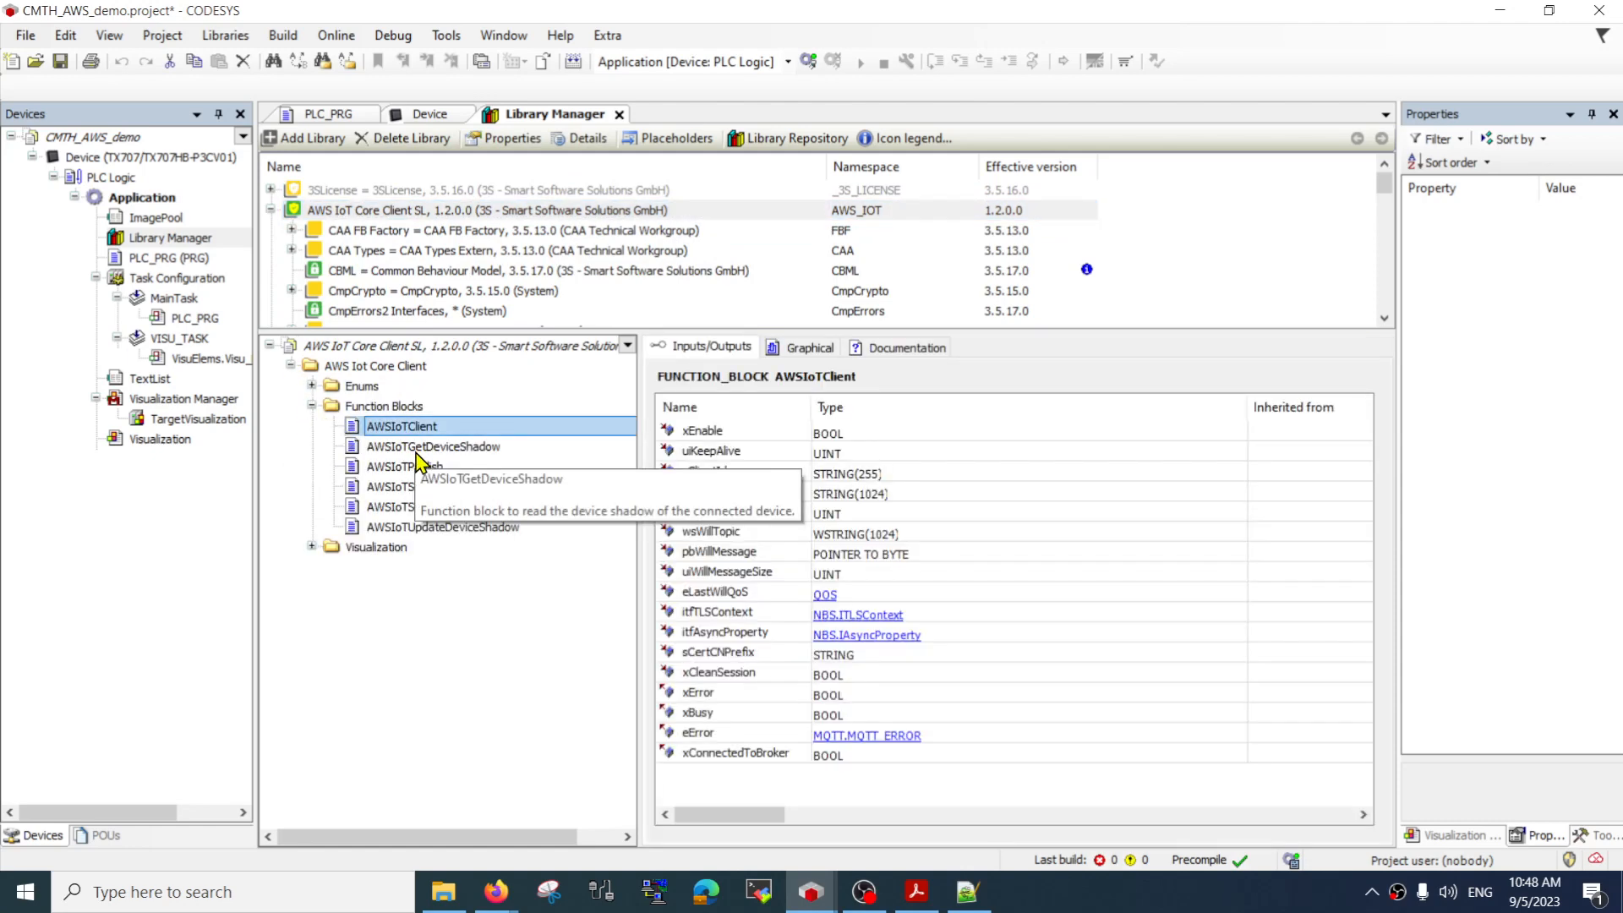
left_click(413, 449)
left_click(416, 463)
left_click(405, 427)
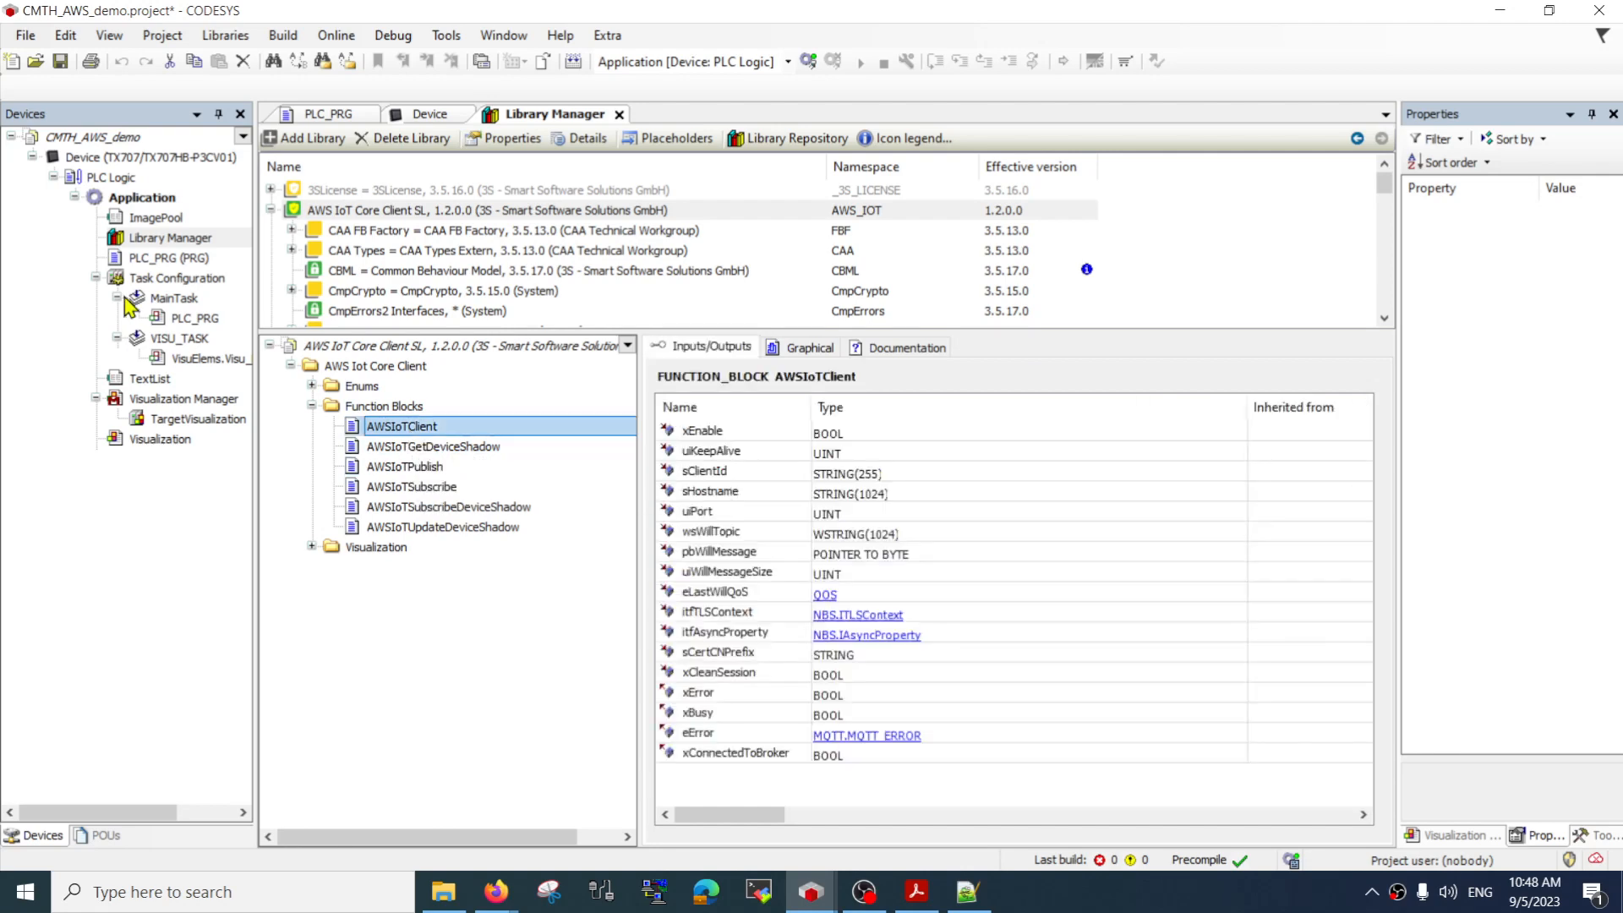
Add an action named aConnect to PLC_PRG with Function Block Diagram (FBD) as its implementation language
double_click(158, 259)
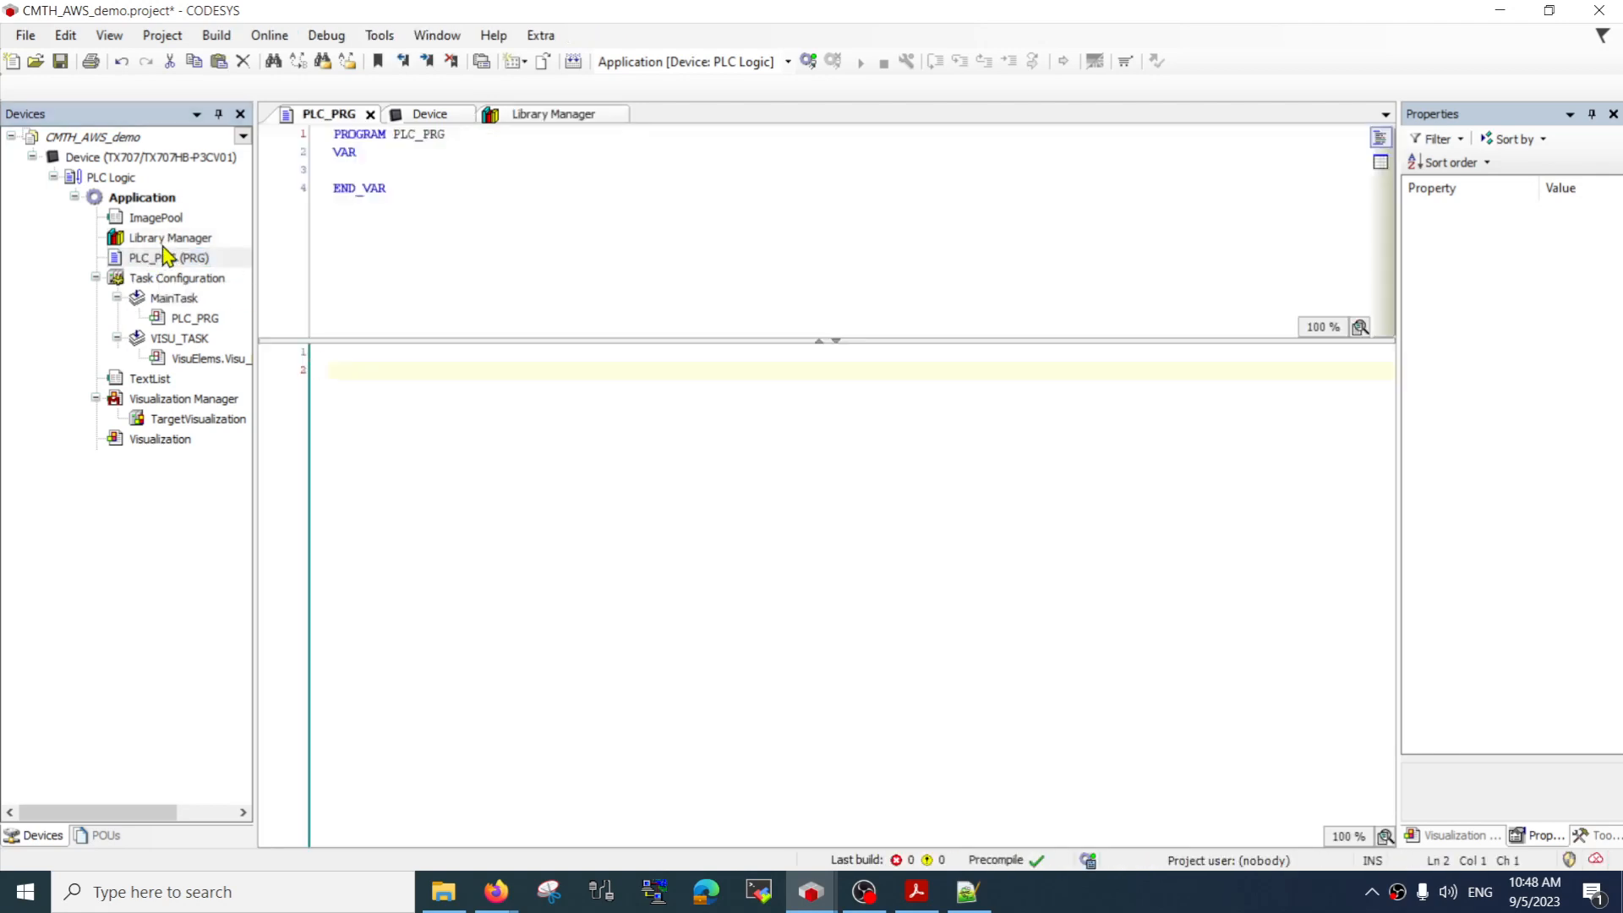
right_click(165, 260)
left_click(166, 258)
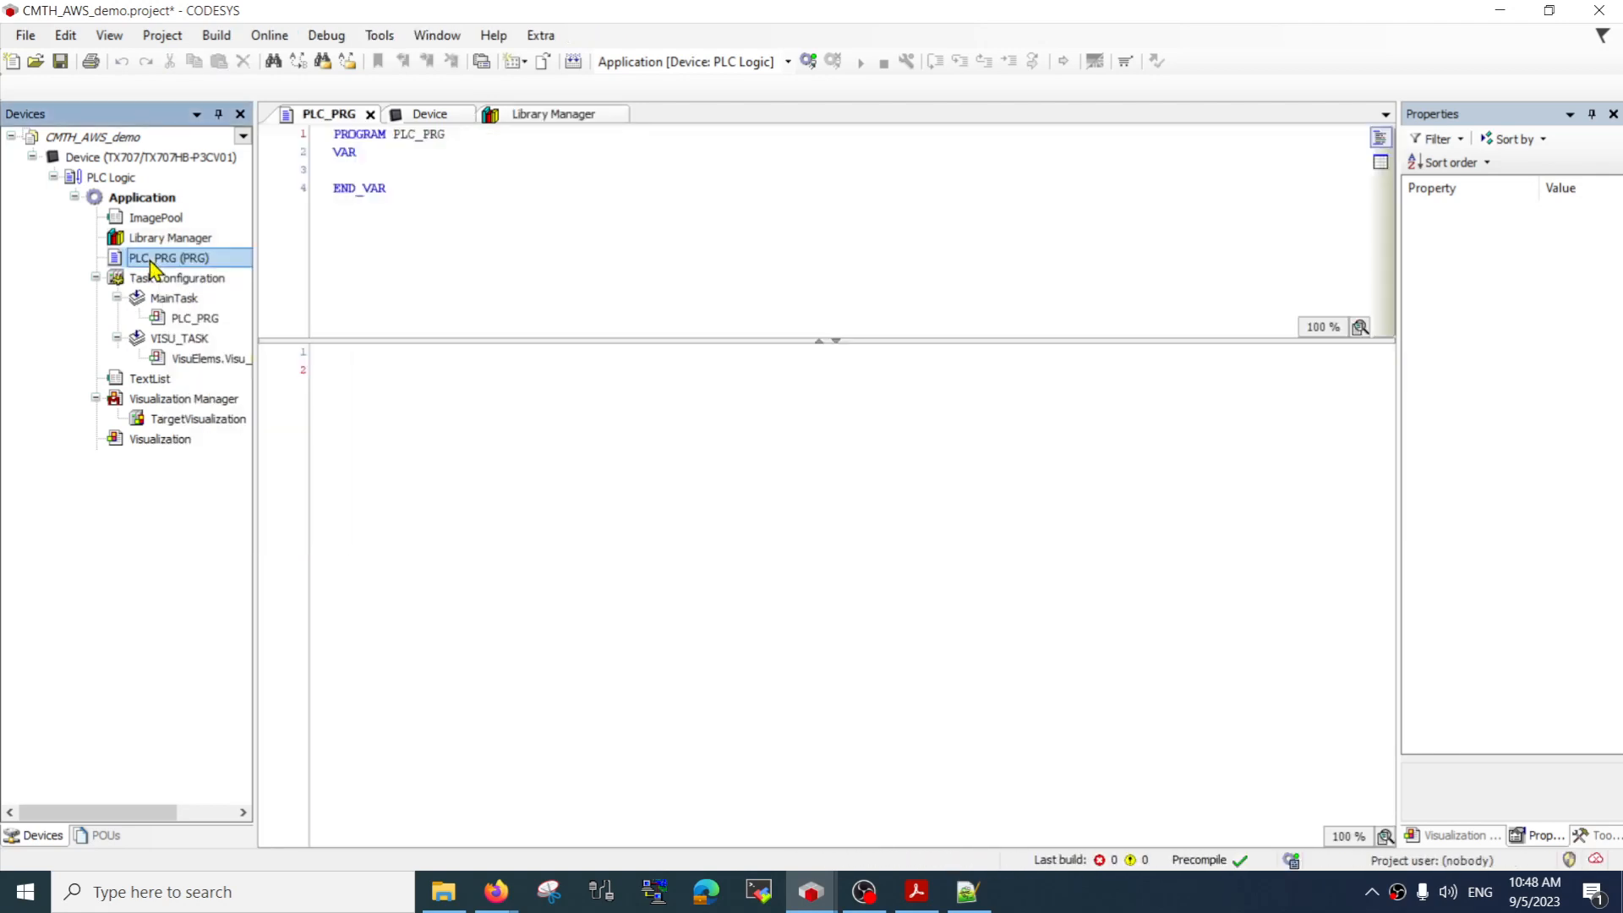
right_click(170, 261)
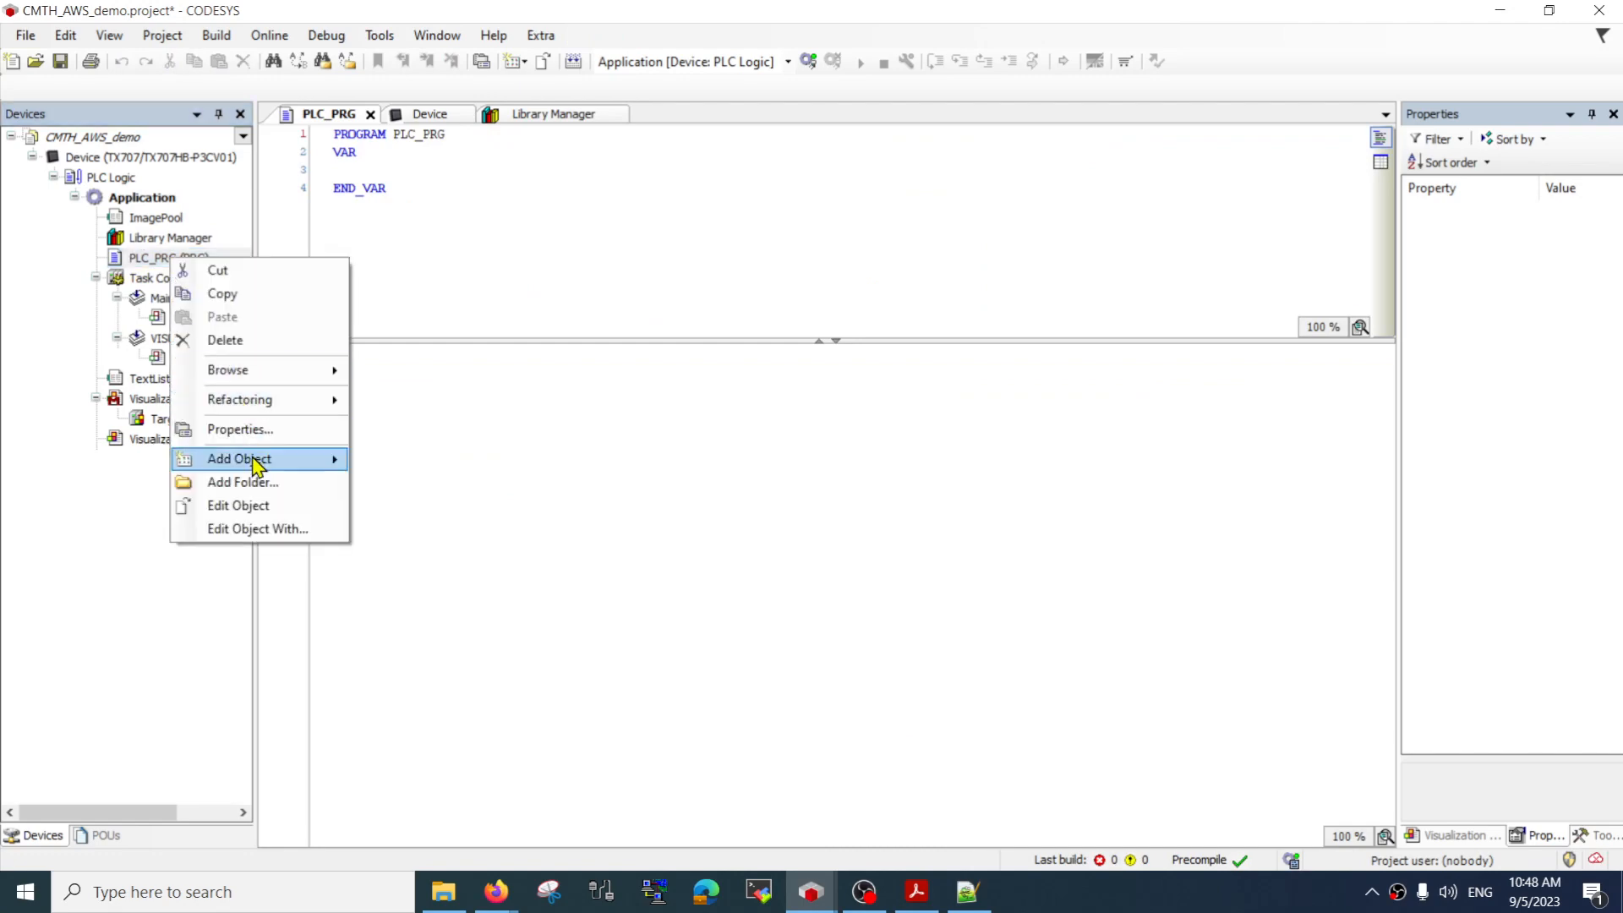
mouse_move(256, 465)
left_click(409, 460)
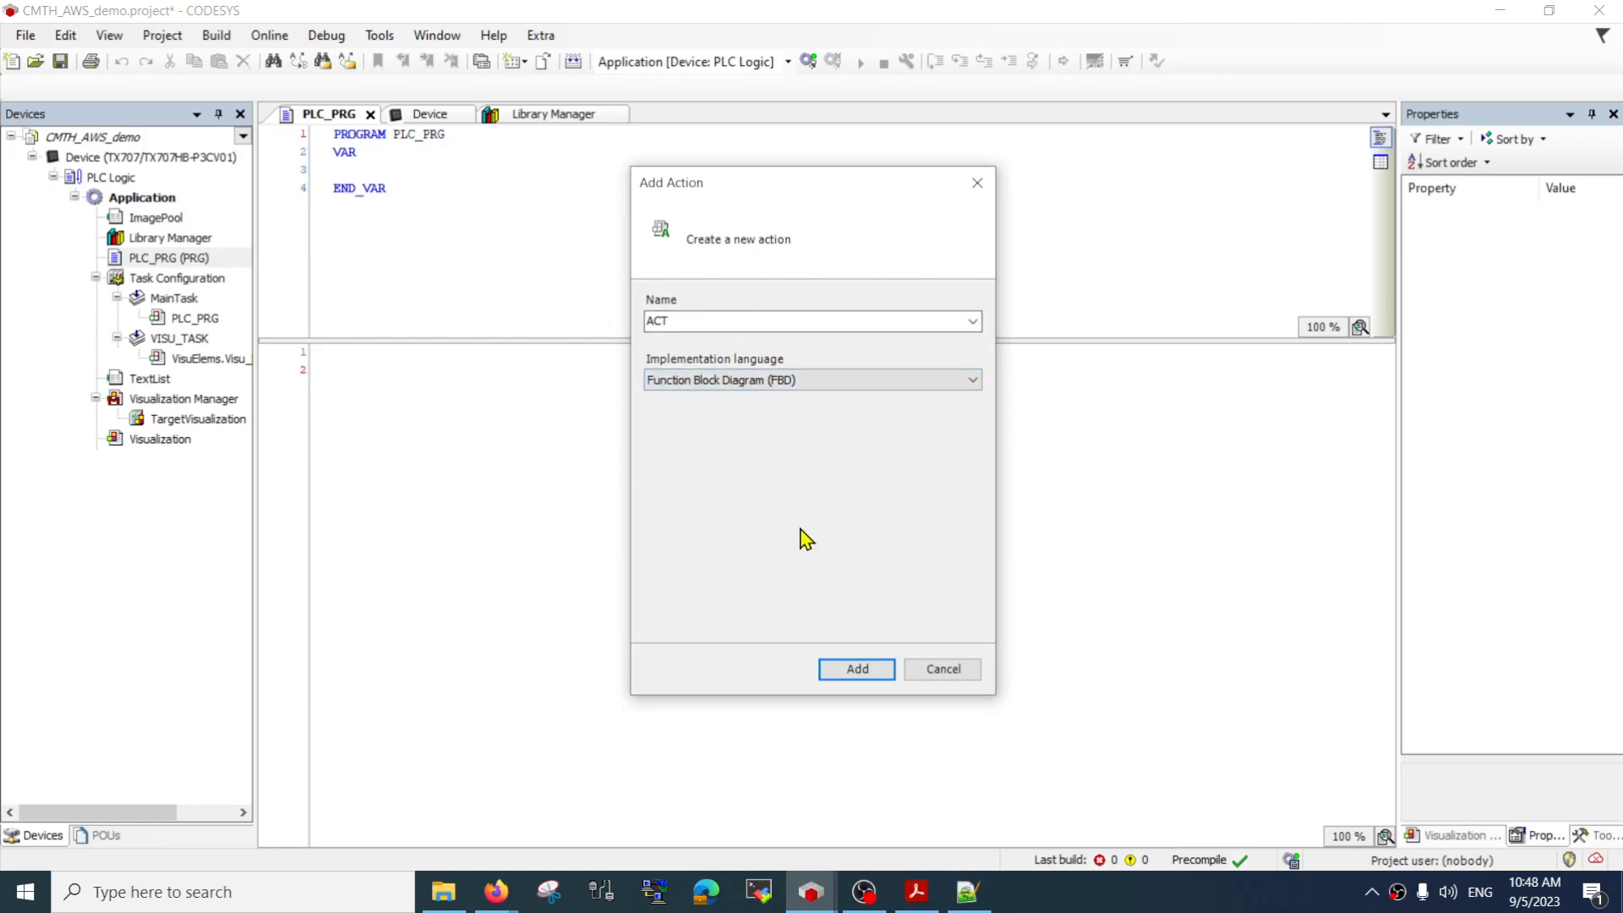
double_click(744, 326)
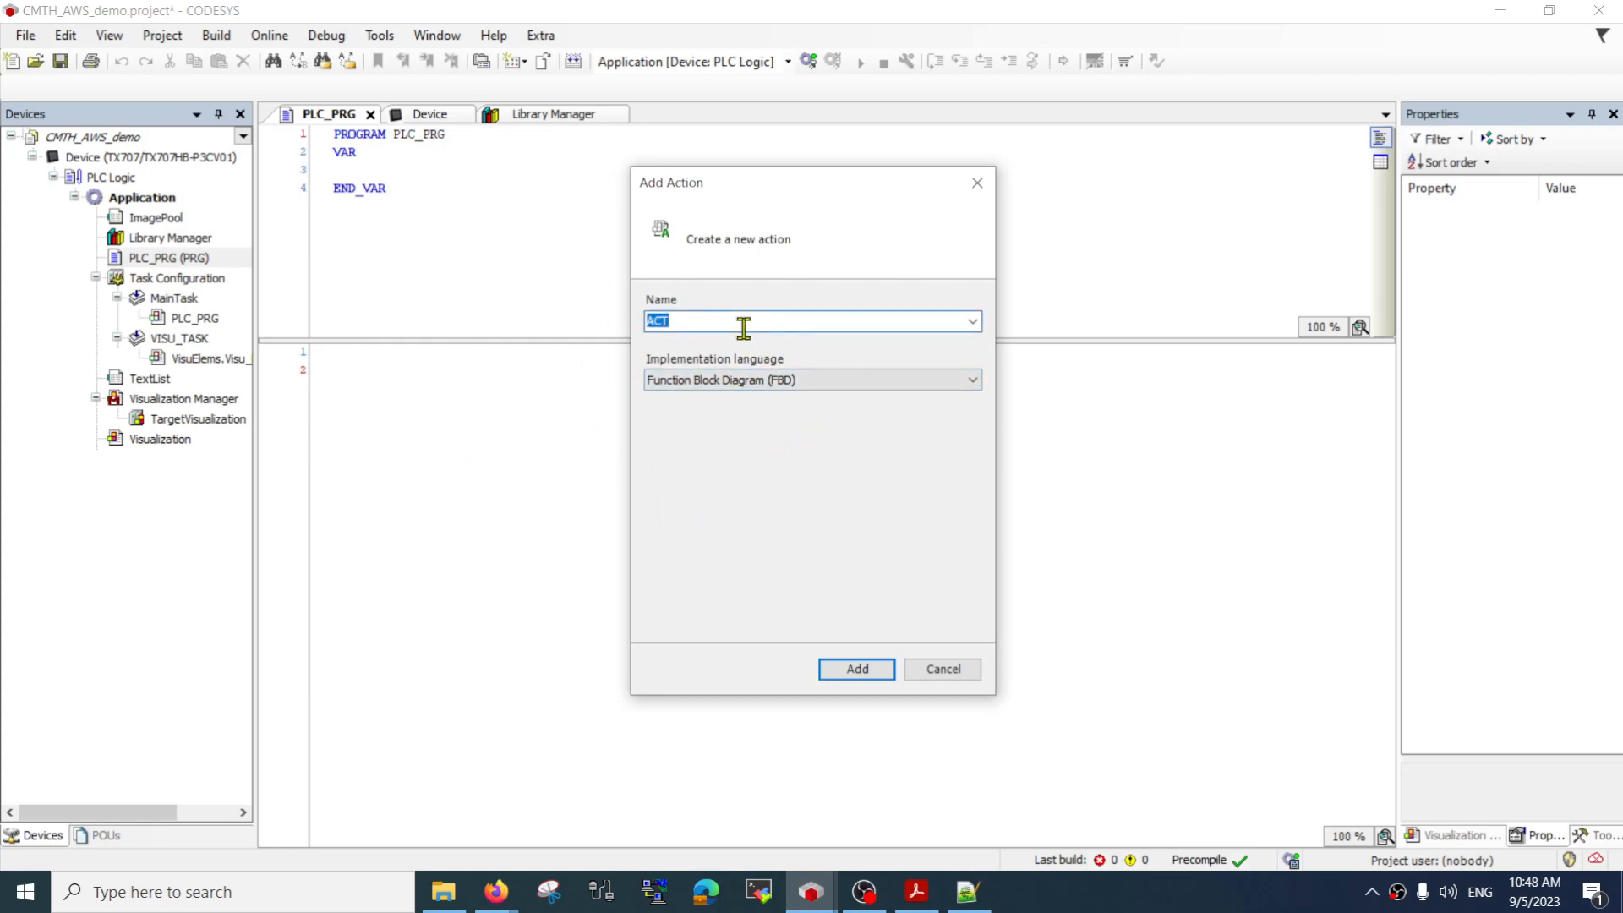
type("aConnect")
left_click(857, 670)
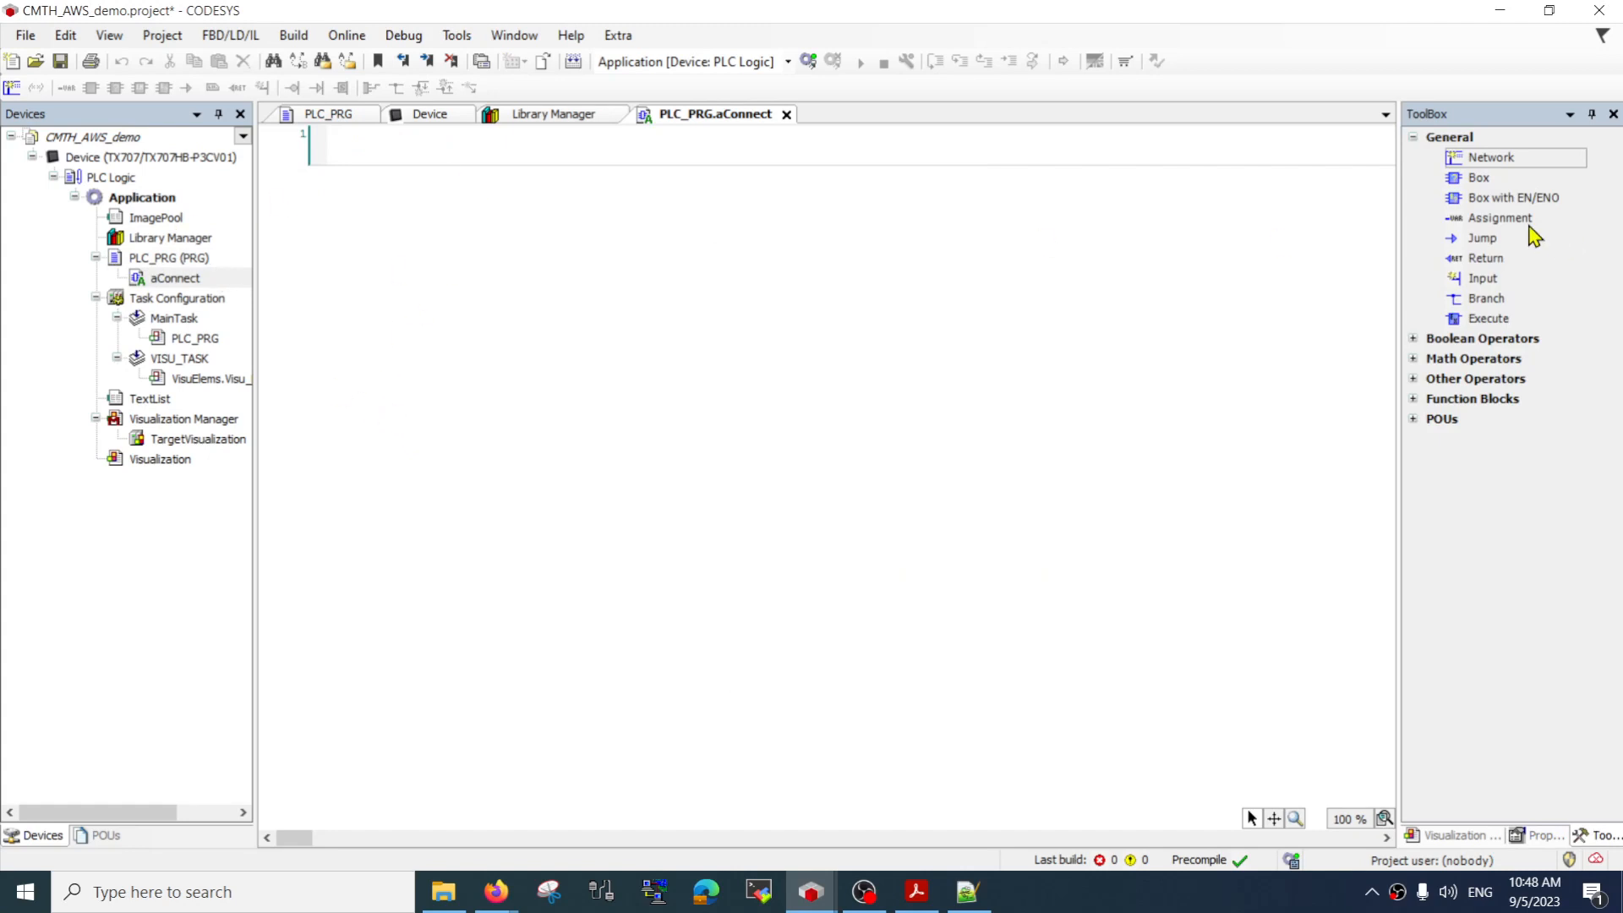
Insert an aws_iot.AWSIoTClient box into the first network of aConnect and declare its instance as AWSIoTClient_0
left_click_drag(1486, 180, 403, 156)
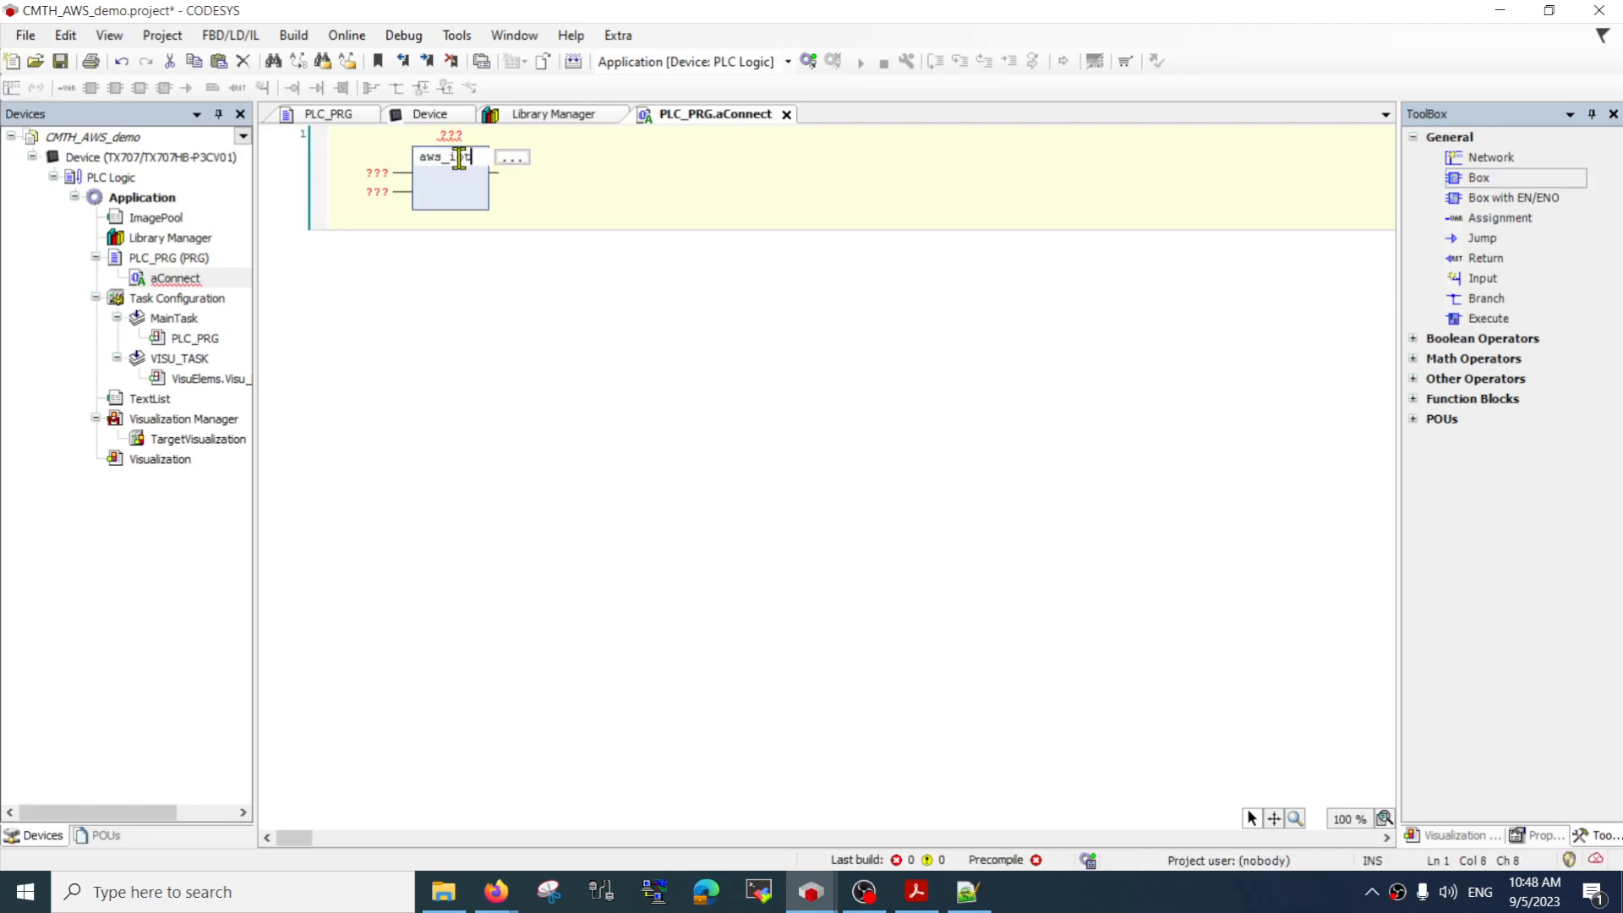
type("aws_iot.")
key("Return")
key("Return")
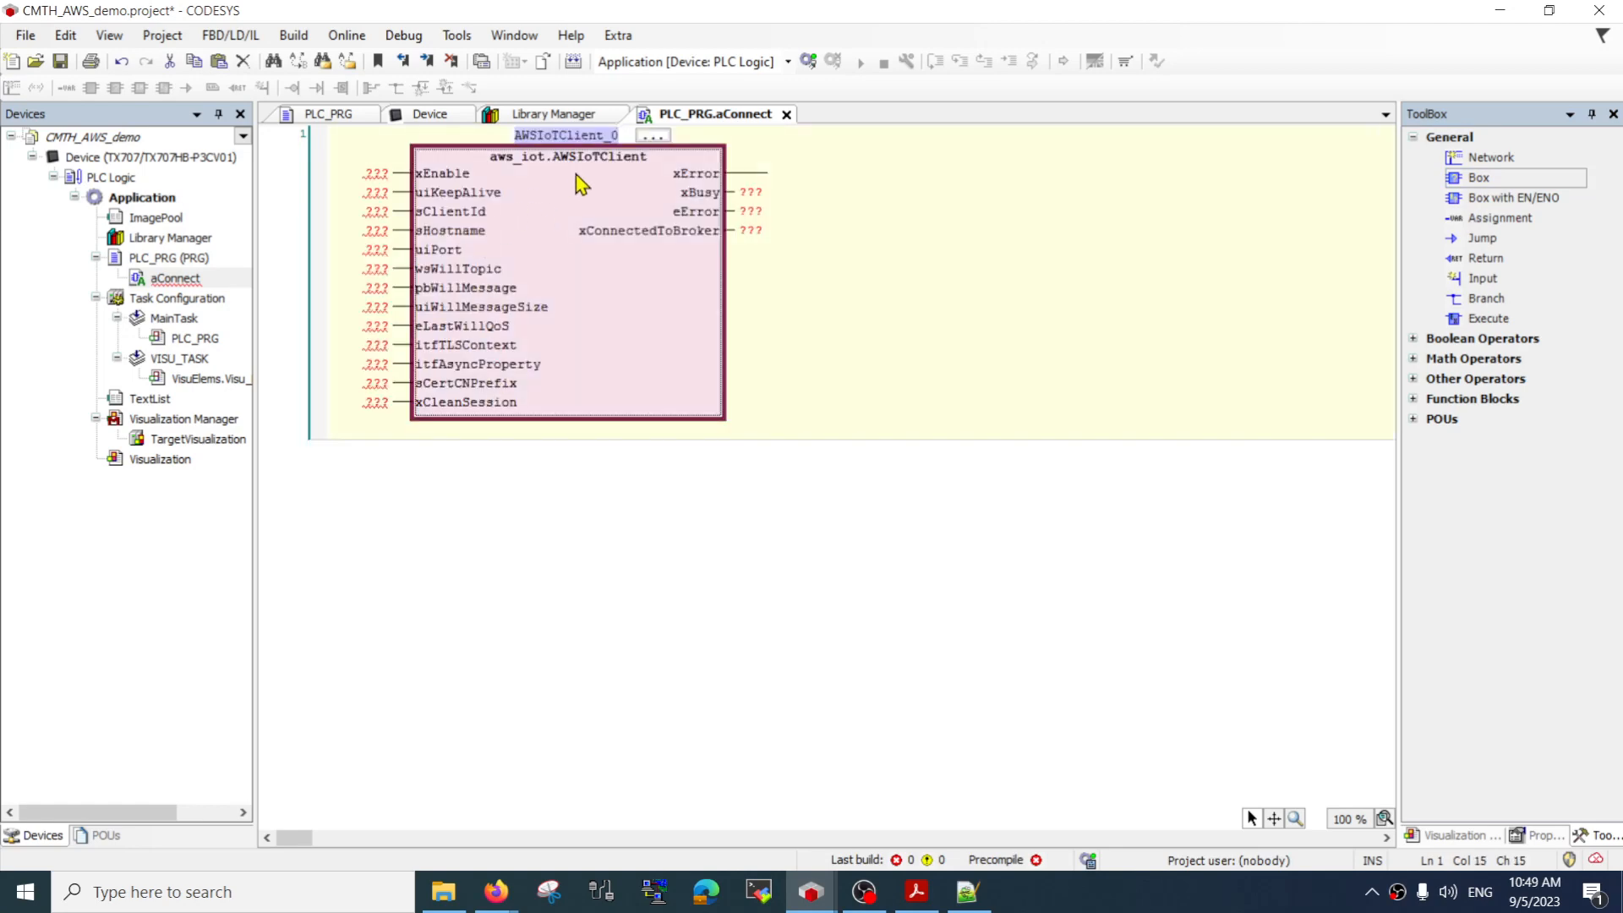
left_click(627, 136)
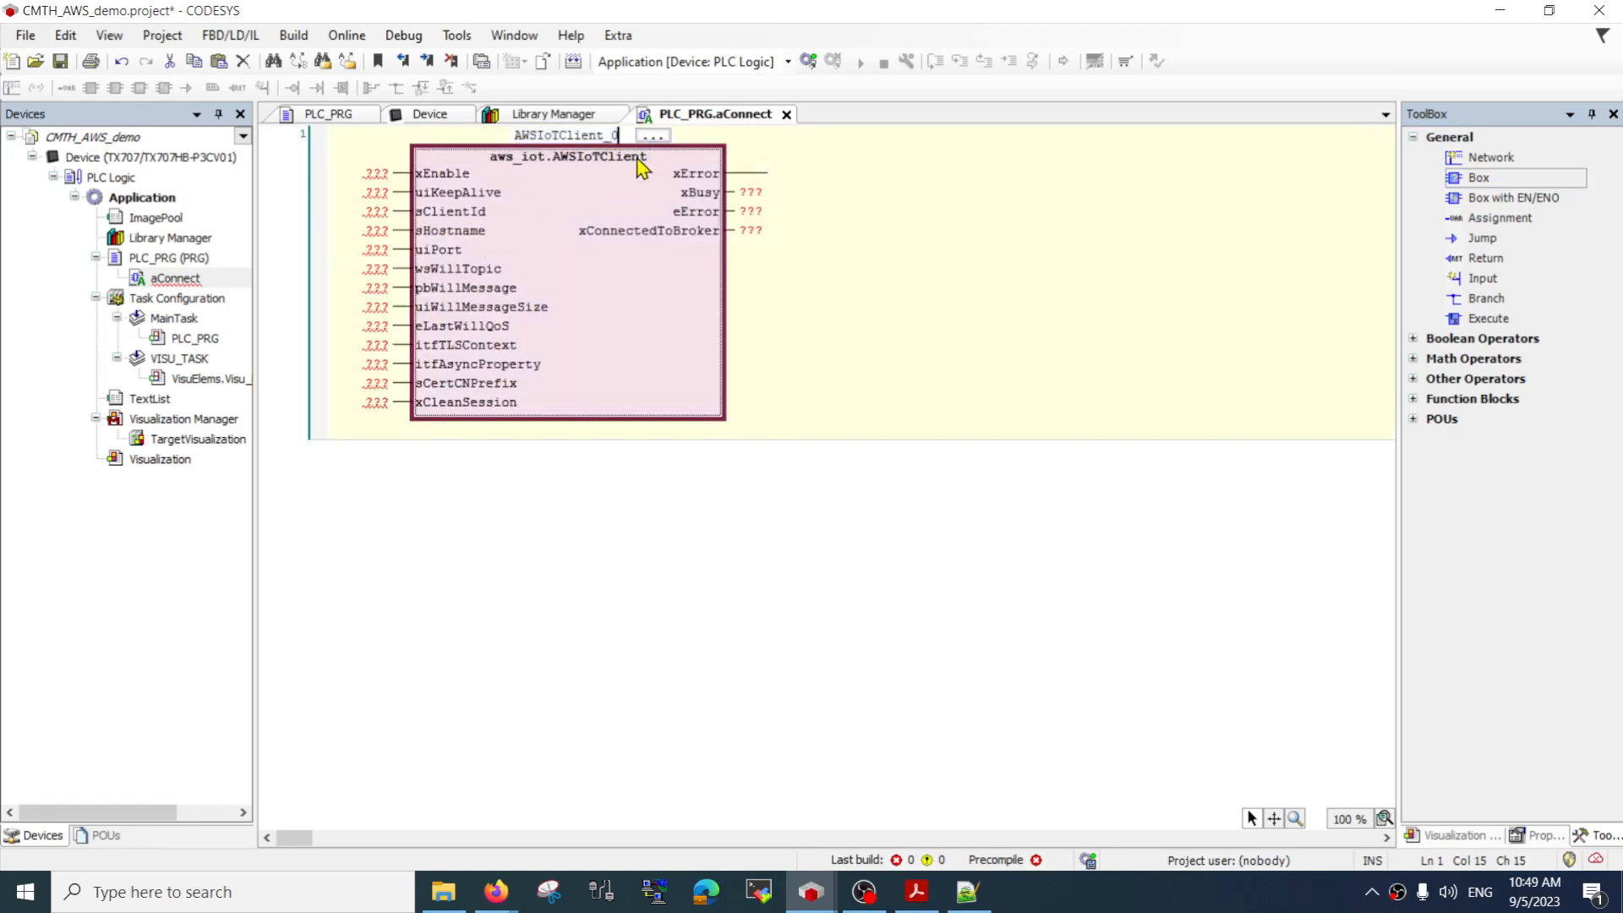
left_click(980, 323)
left_click(960, 553)
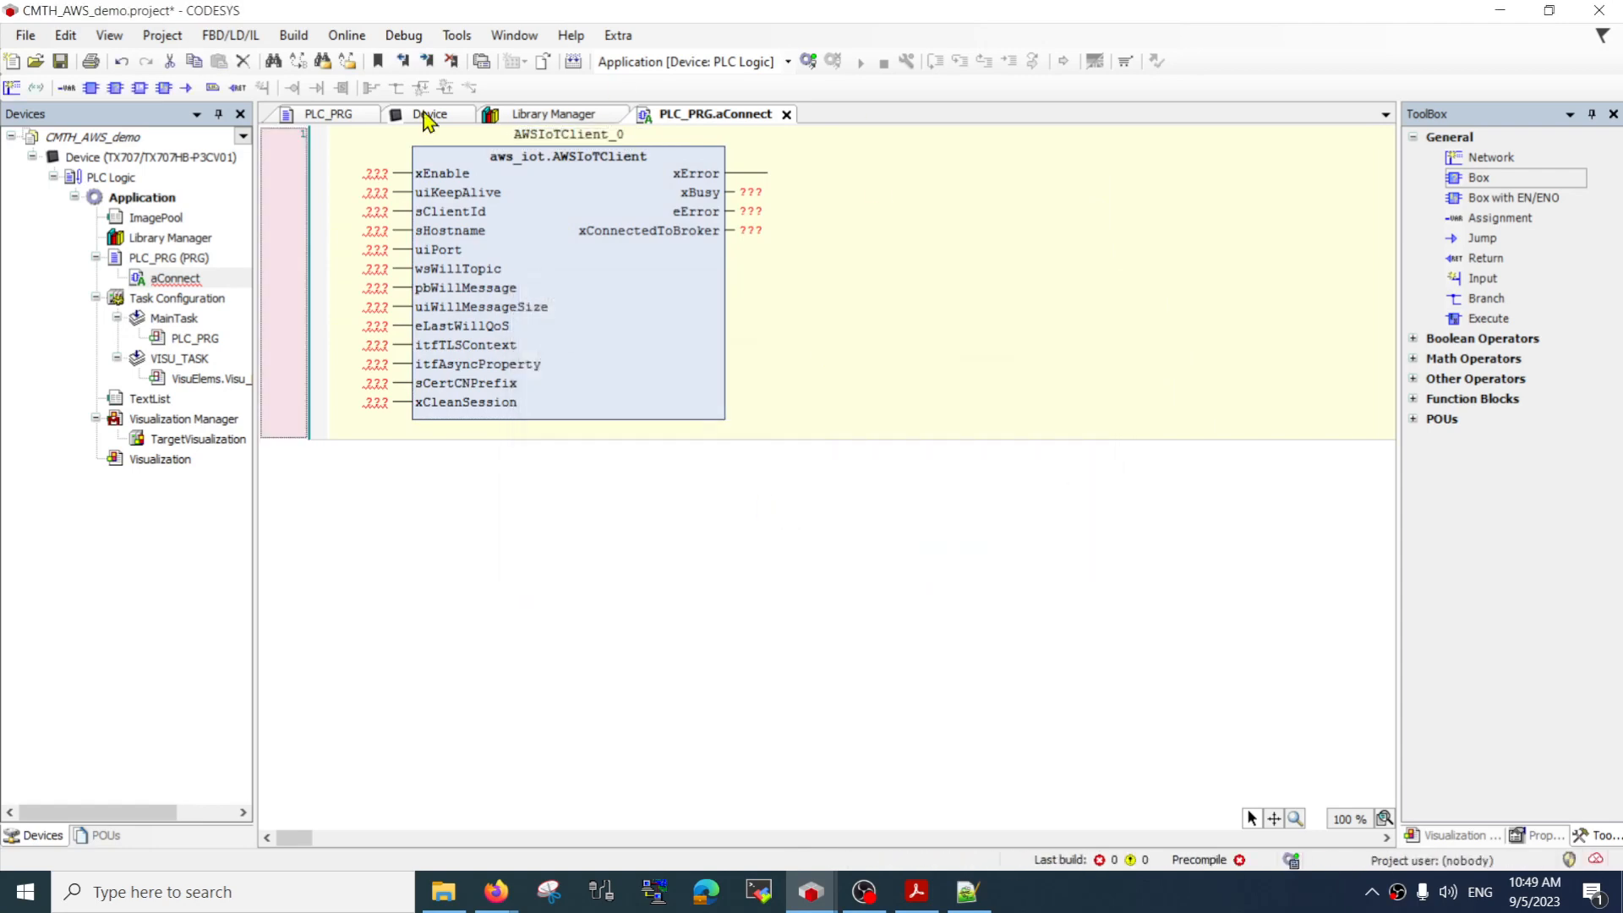
Clear the placeholders of the uiKeepAlive input and of all inputs from uiPort through xCleanSession on the AWSIoTClient block
left_click(376, 193)
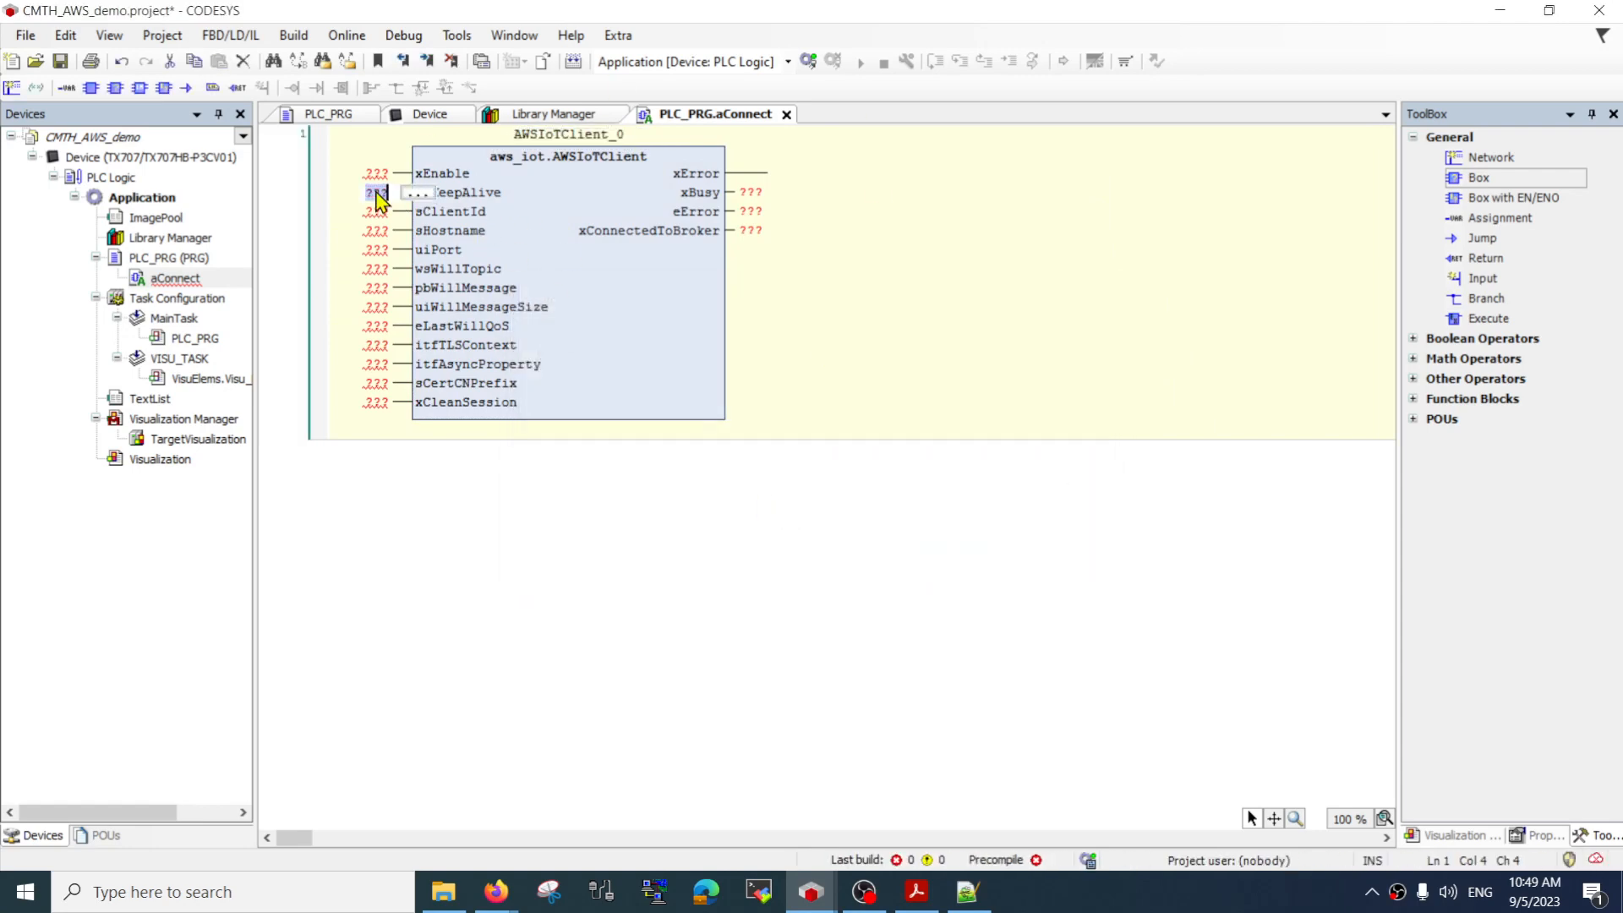
left_click(375, 250)
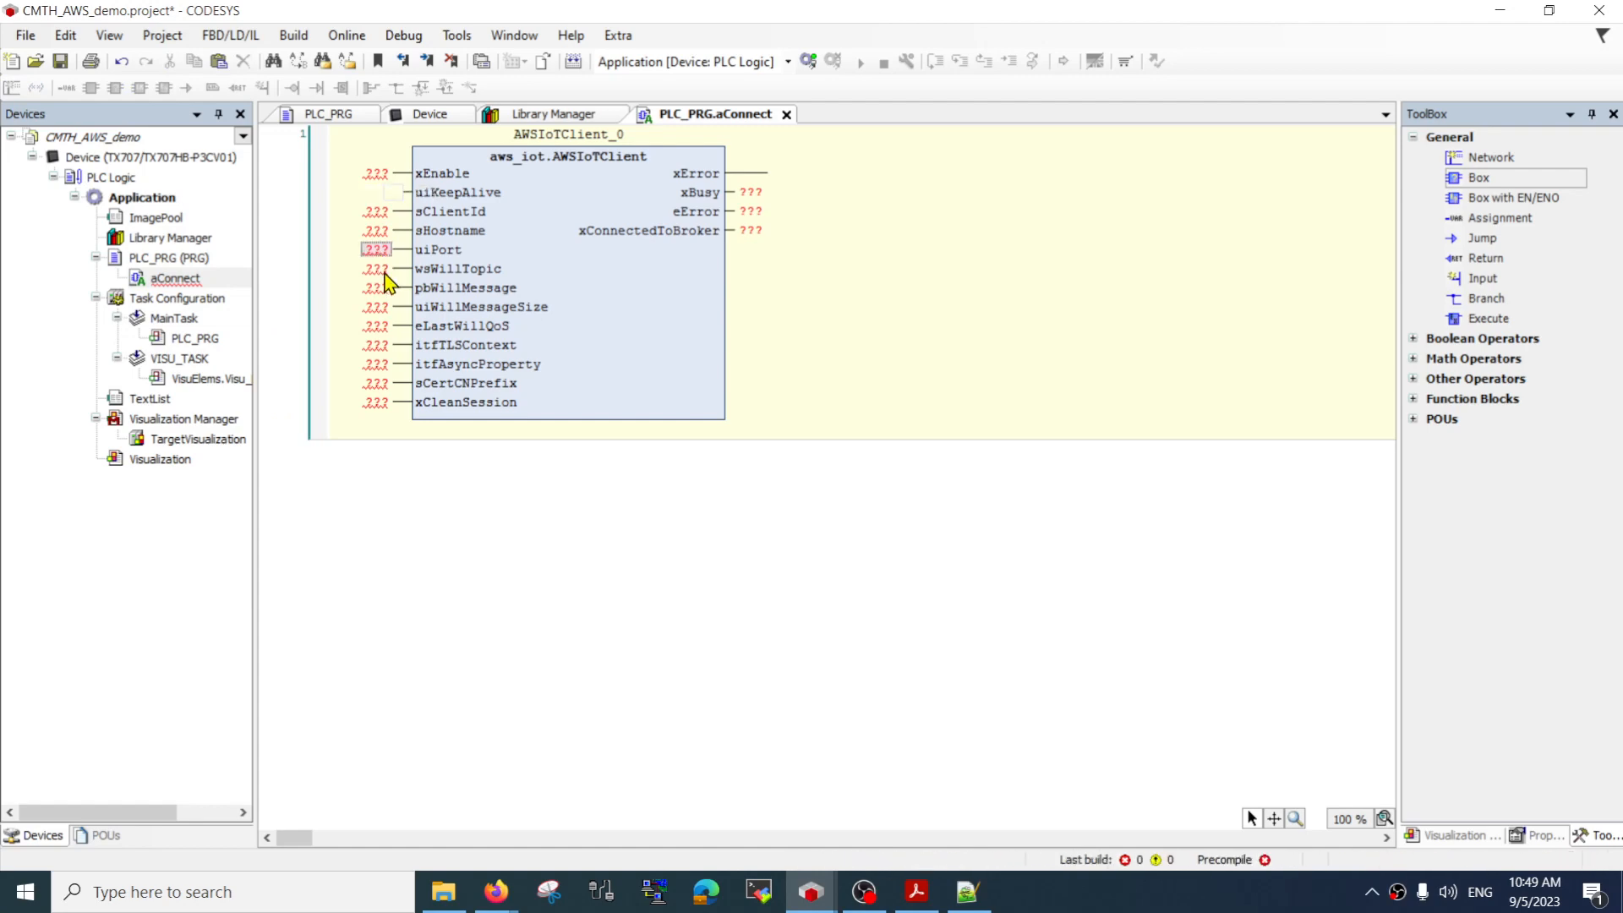
left_click(375, 269)
left_click(378, 288)
left_click(377, 307)
left_click(378, 326)
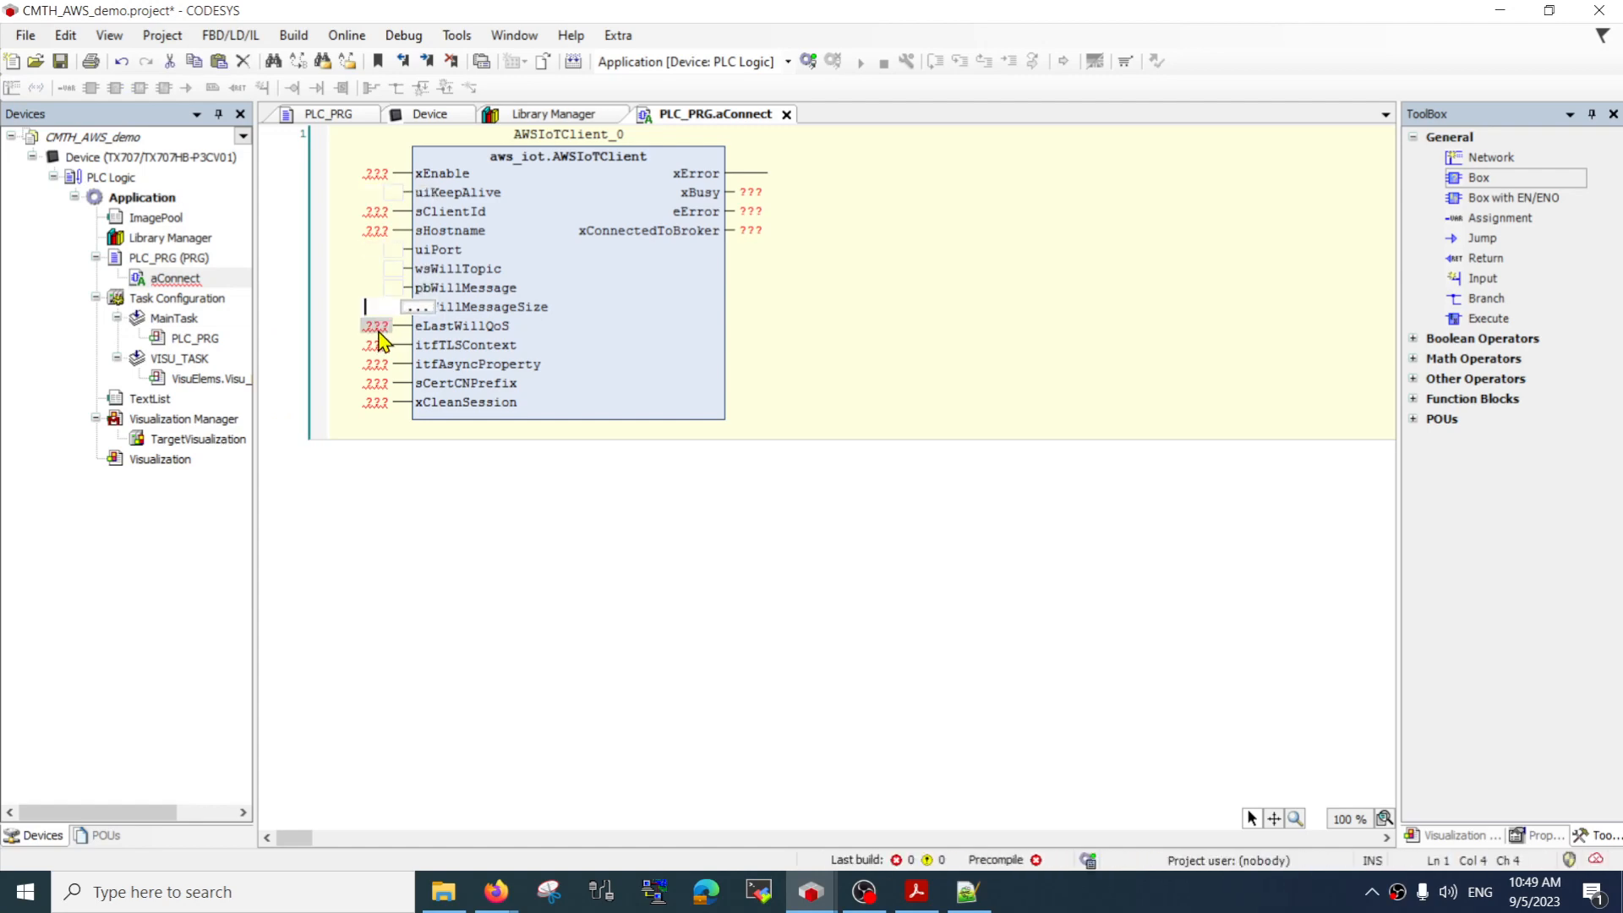
left_click(378, 345)
left_click(378, 383)
left_click(375, 364)
left_click(375, 402)
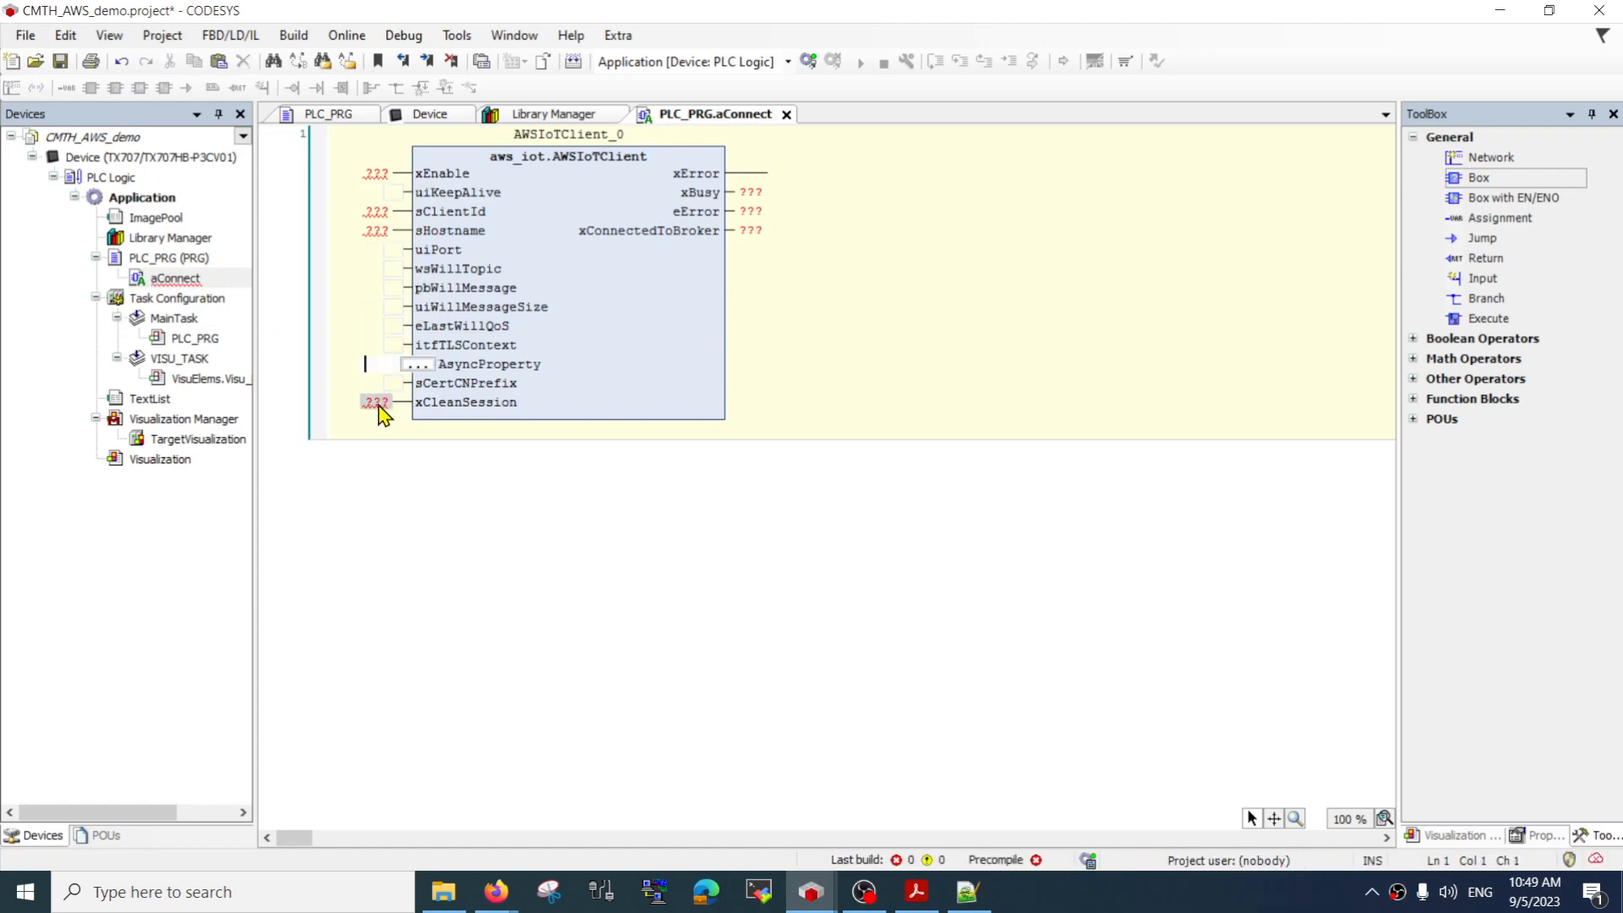
left_click(950, 410)
Clear the placeholder of the eError output and attach an assignment to the xError output of the AWSIoTClient block
left_click(751, 212)
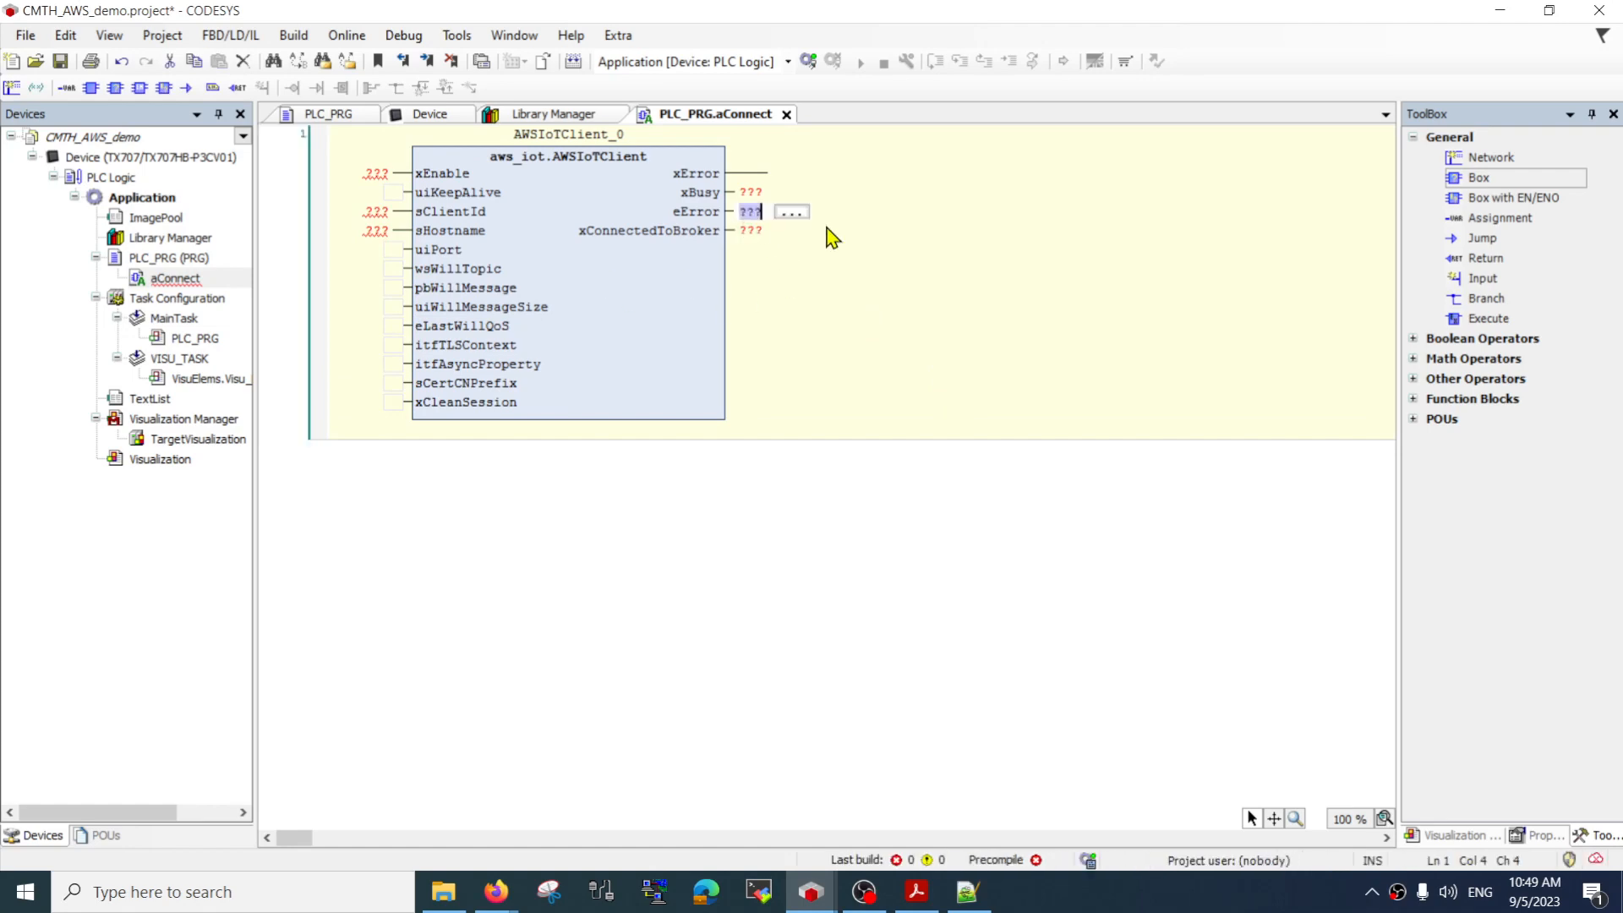
left_click_drag(1496, 218, 744, 176)
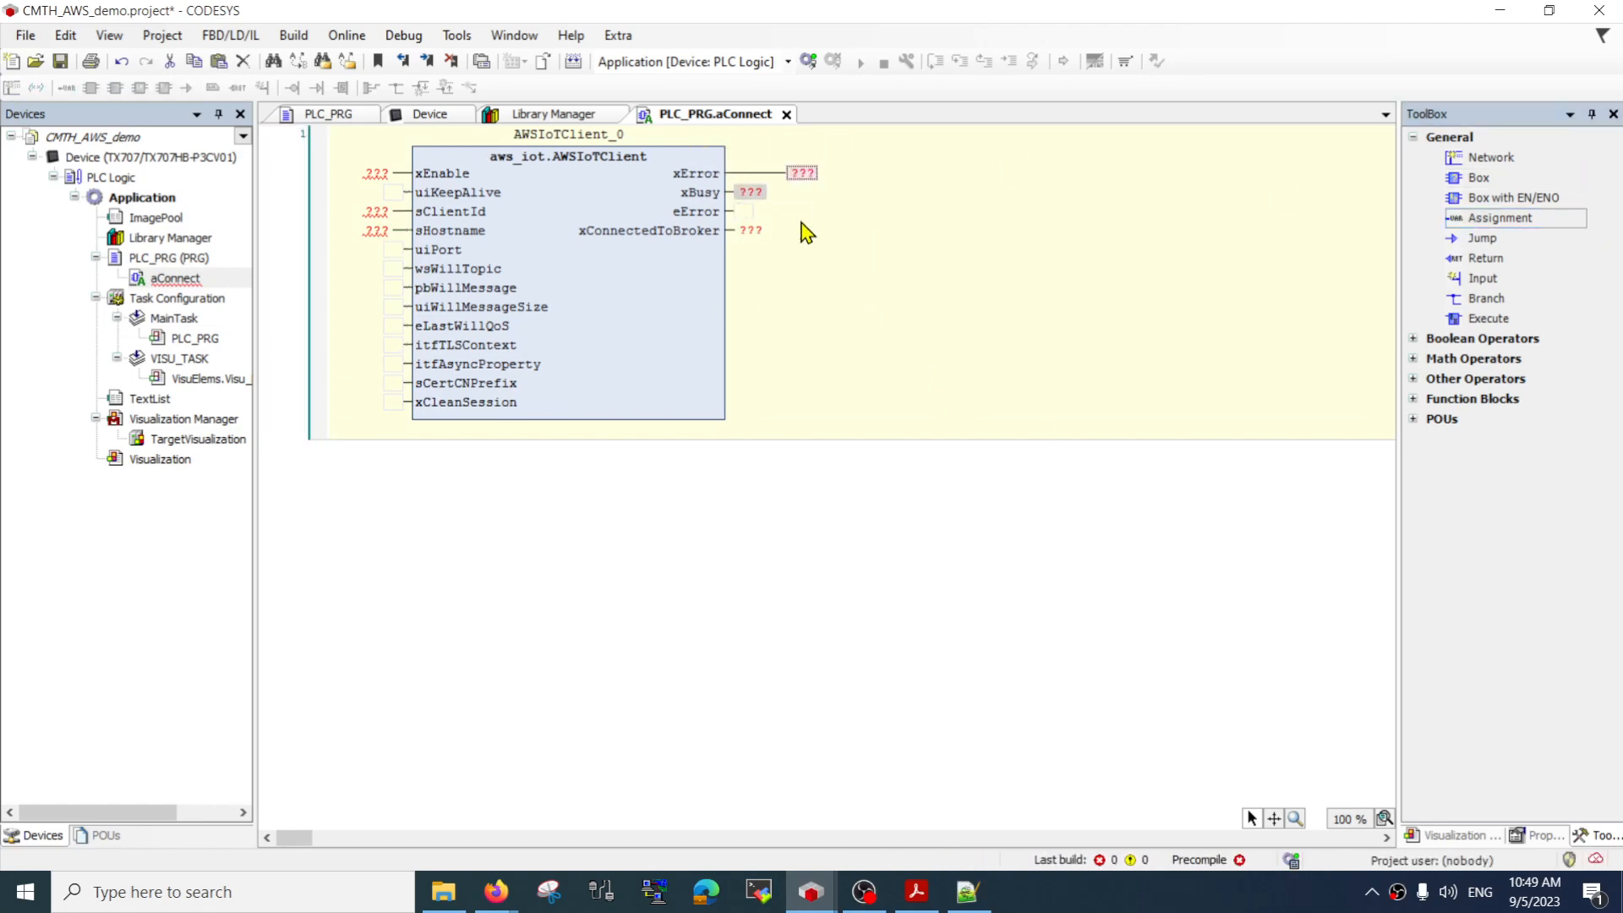
Assign new BOOL variables xConnect to the xEnable input and xError to the xError output of the AWSIoTClient block, auto-declaring both
left_click(376, 173)
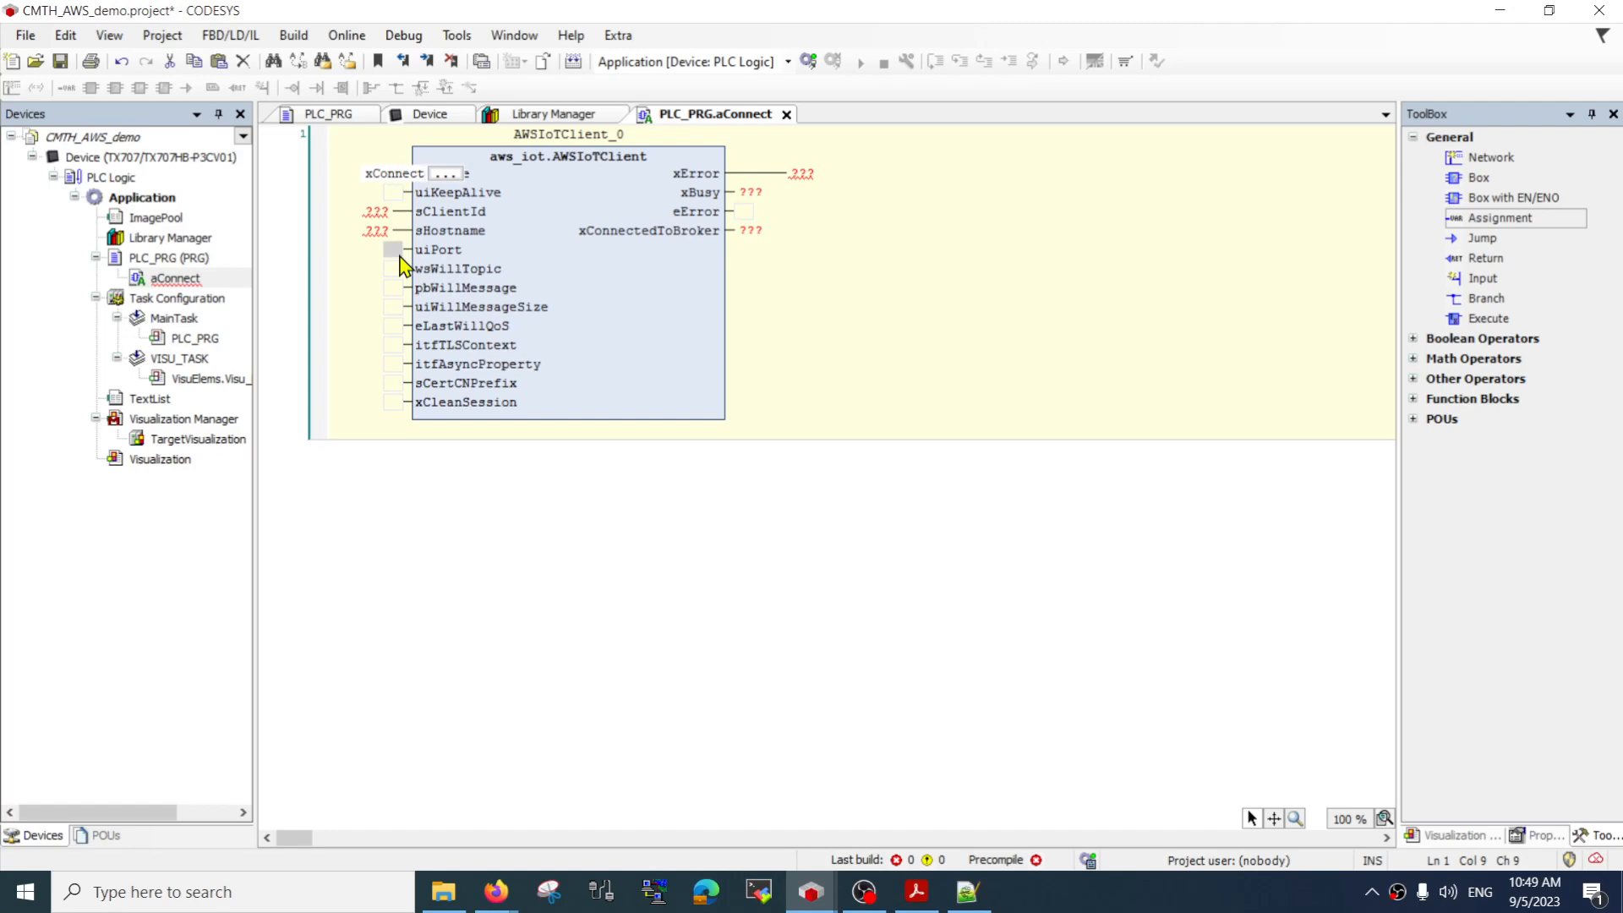
key("Return")
key("Return")
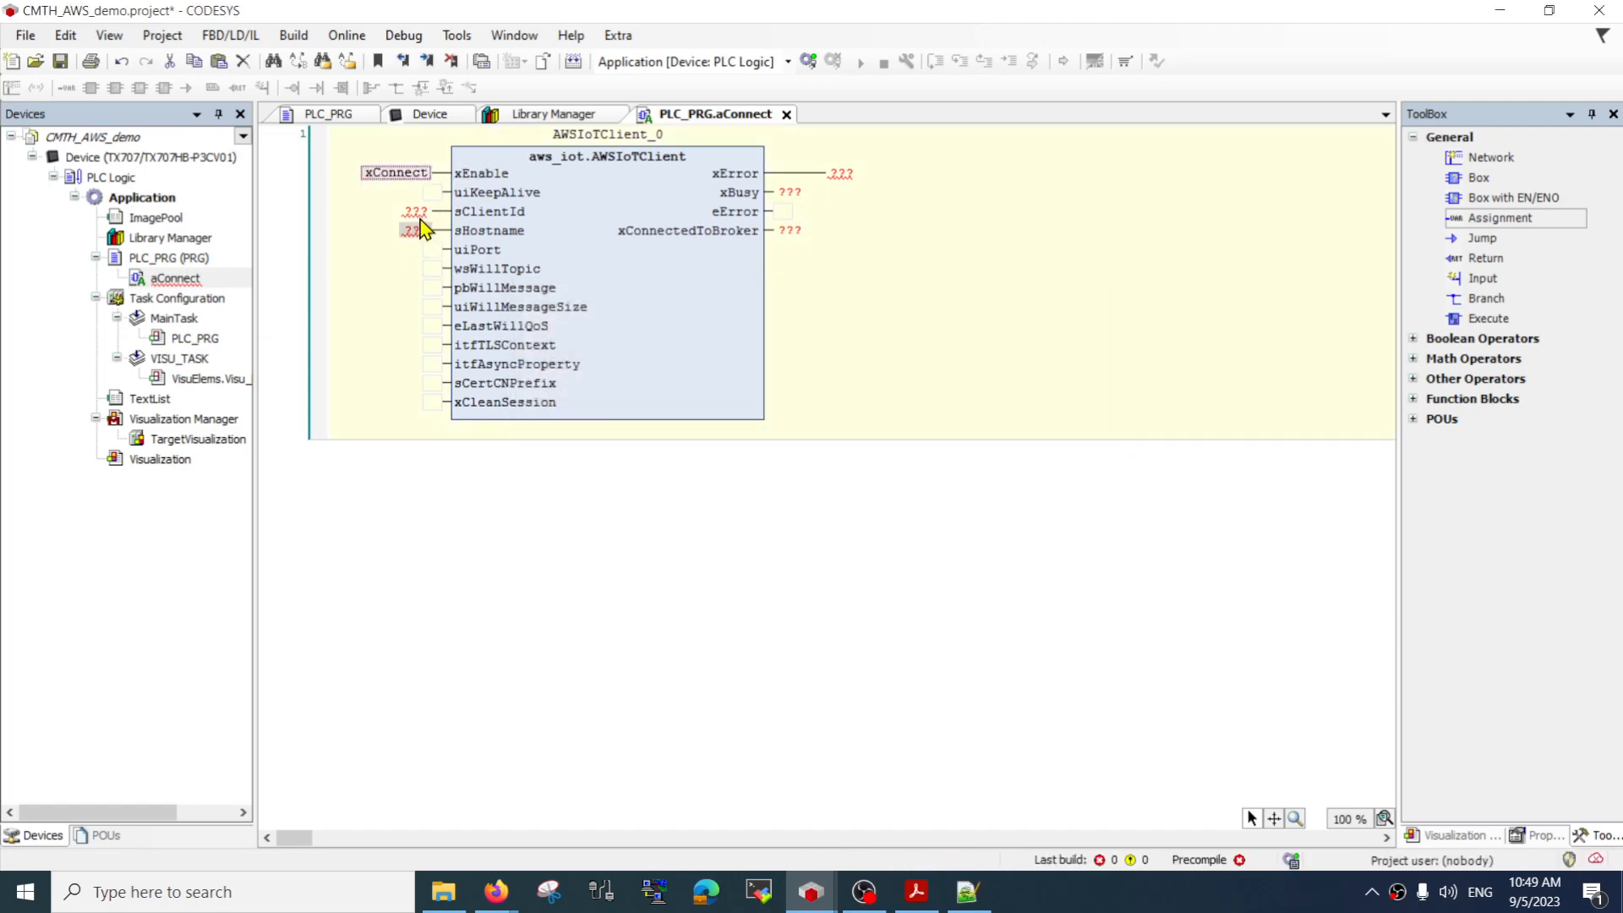
left_click(830, 172)
type("xE")
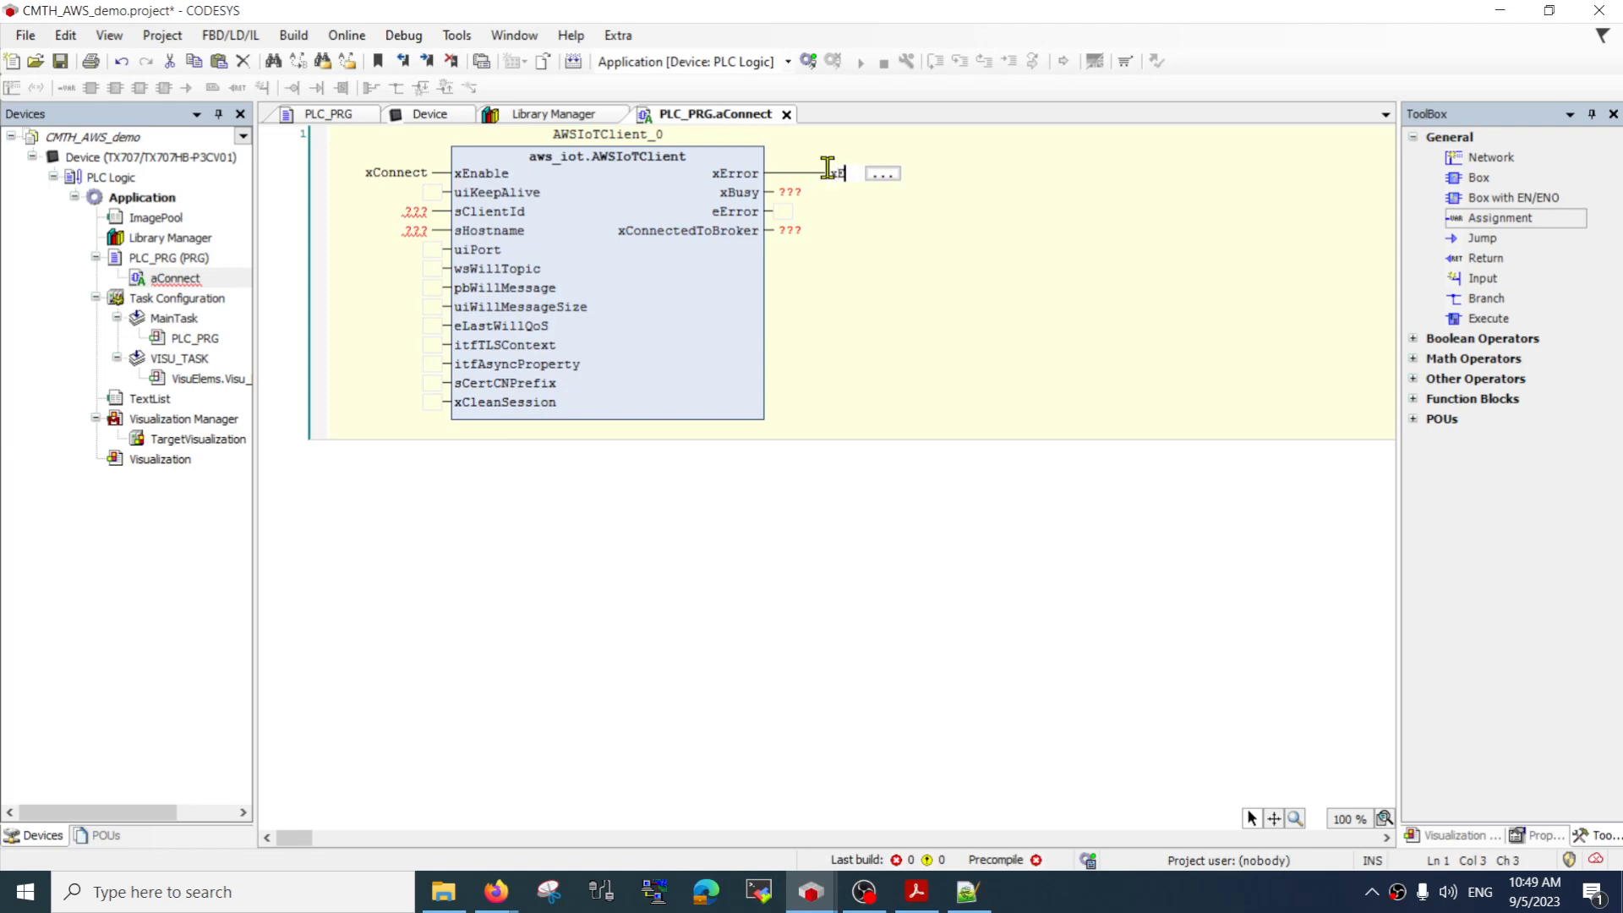
type("rror")
key("Return")
key("Return")
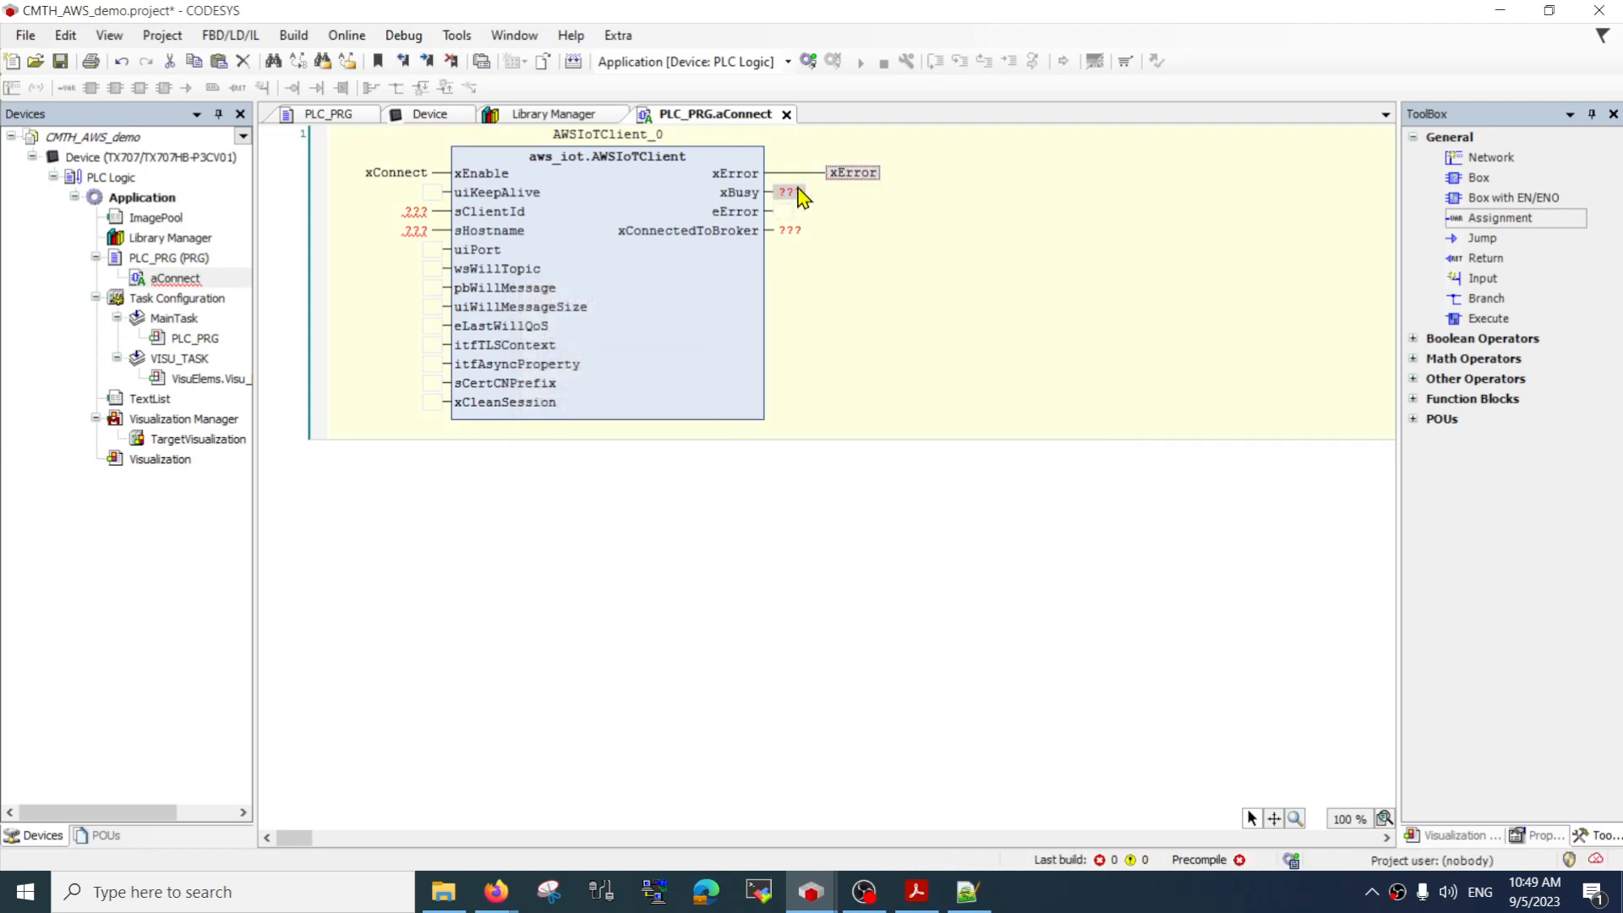
Assign new BOOL variables xBusy to the xBusy output and xConnected to the xConnectedToBroker output, auto-declaring both
left_click(795, 188)
type("x")
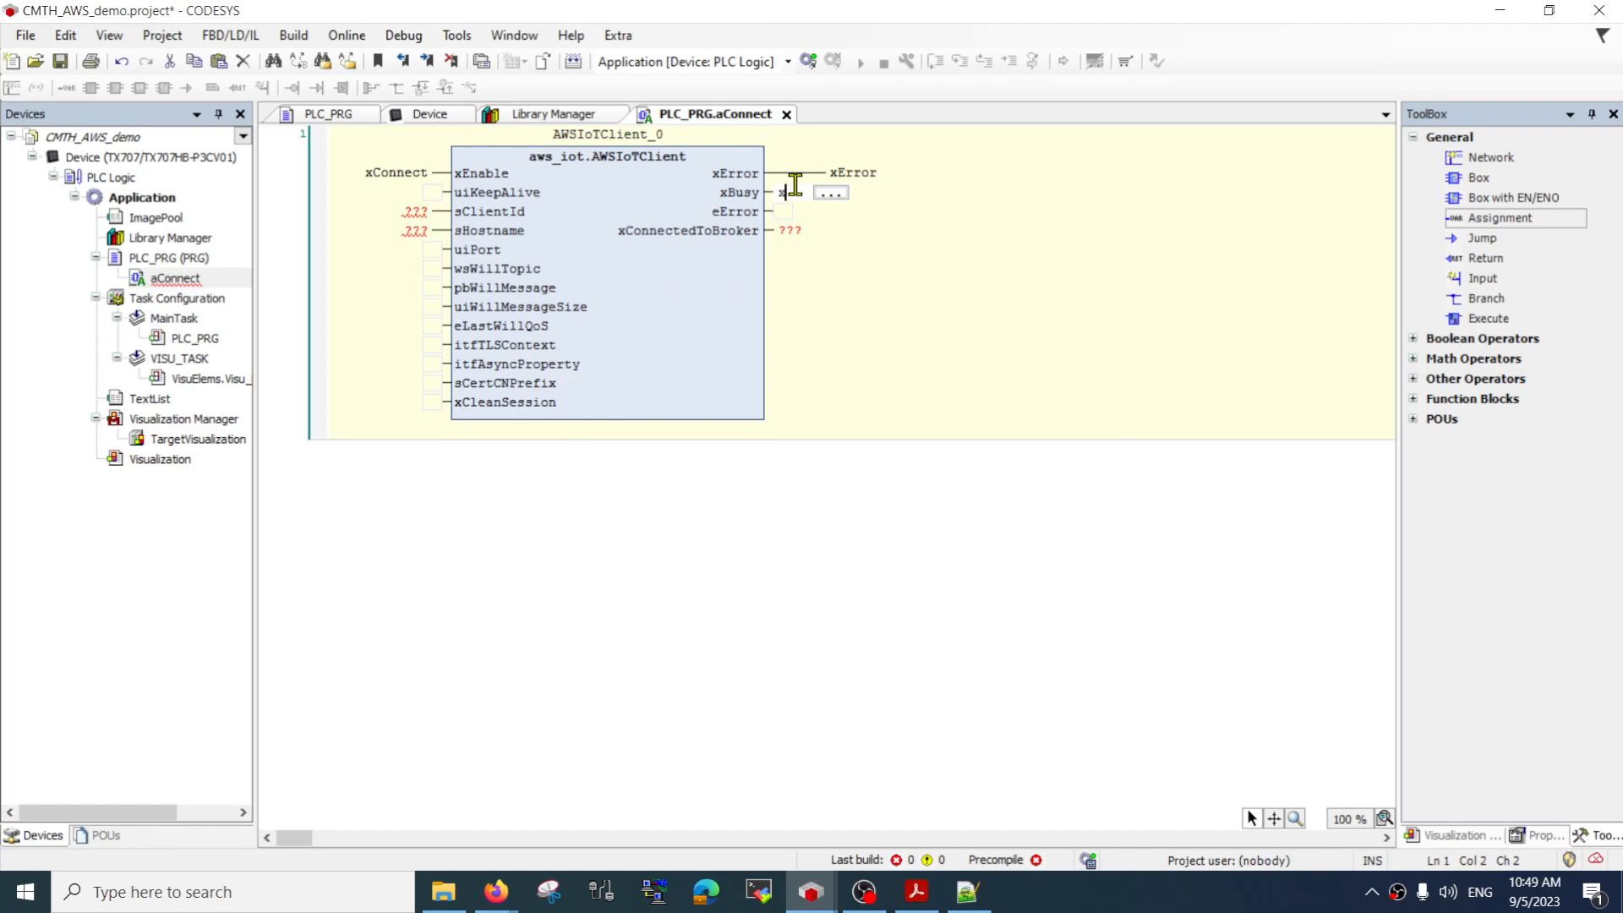
type("Busy")
key("Return")
key("Return")
left_click(789, 231)
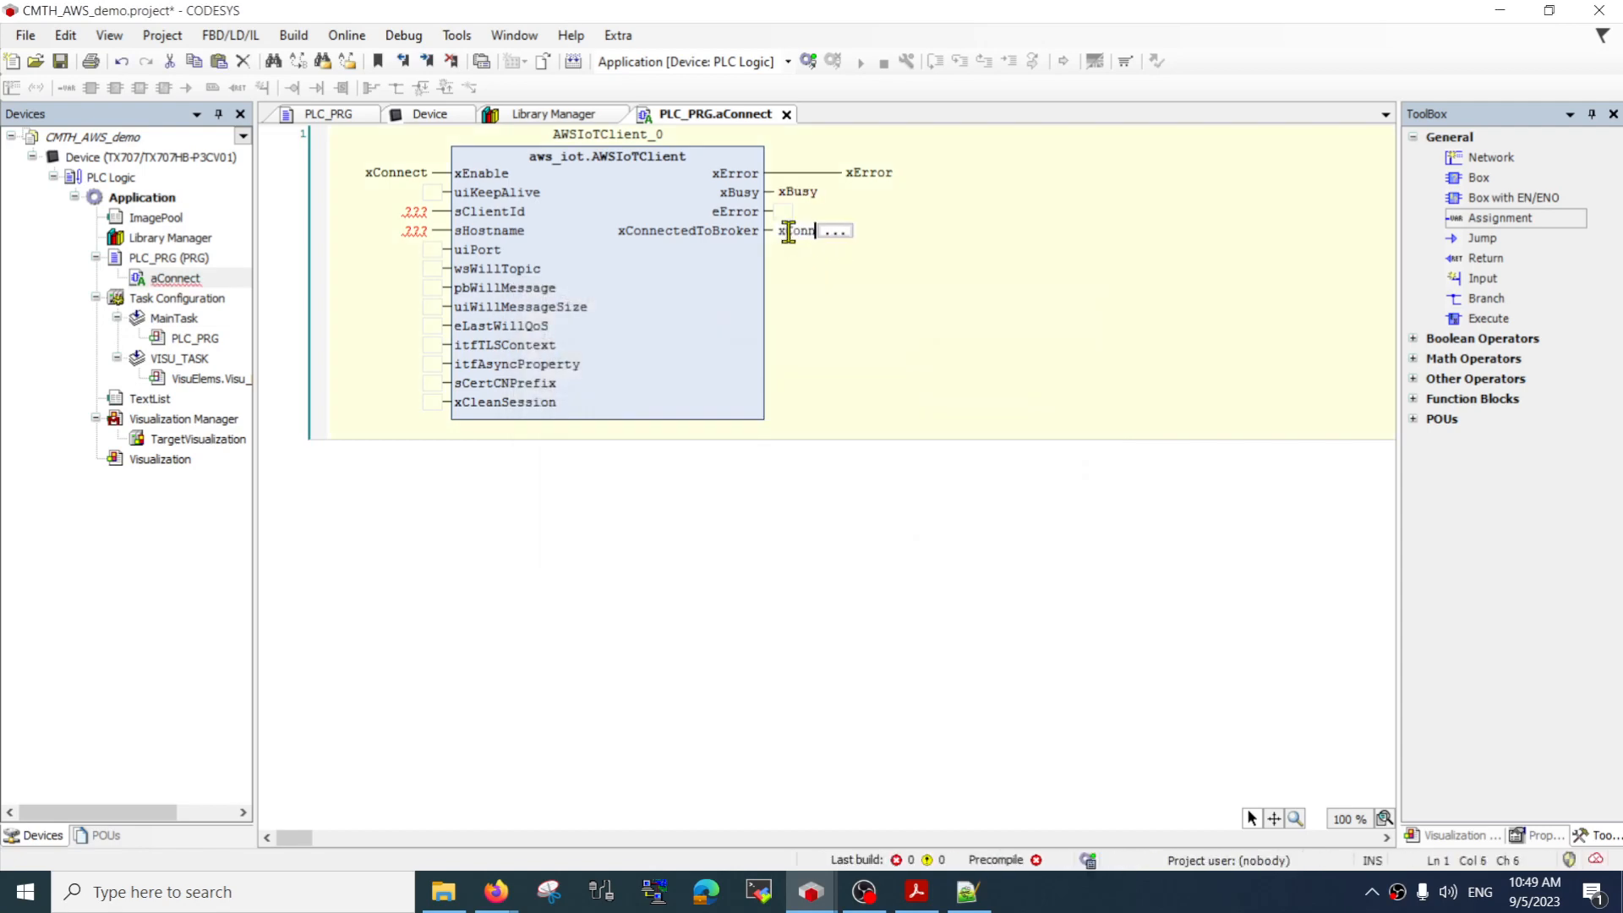
type("xConnected")
key("Return")
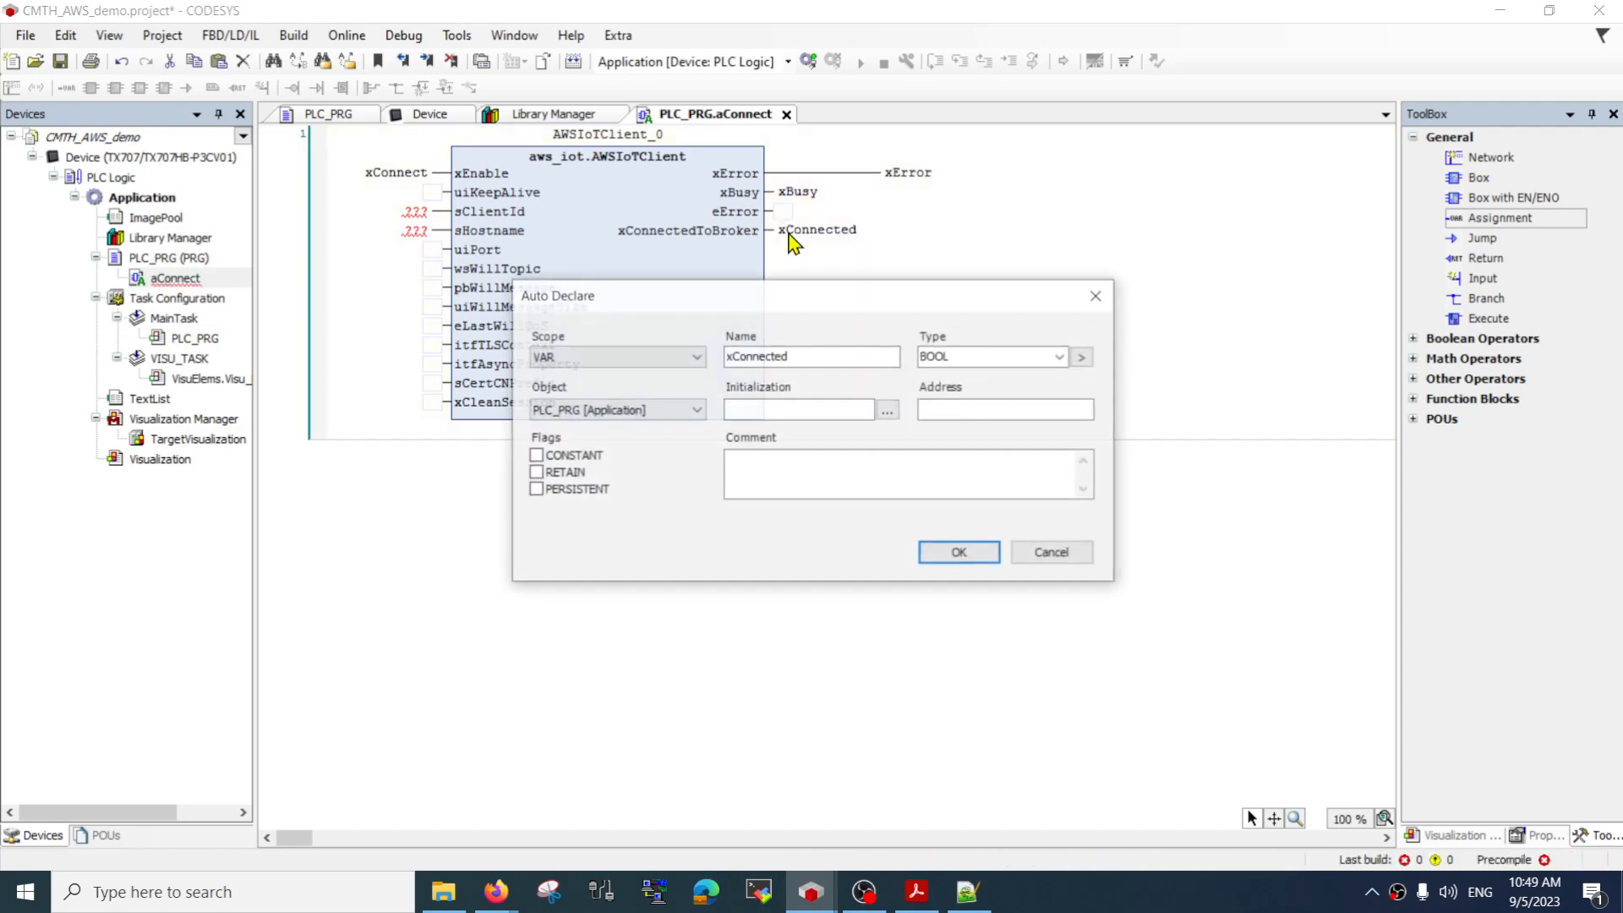
key("Return")
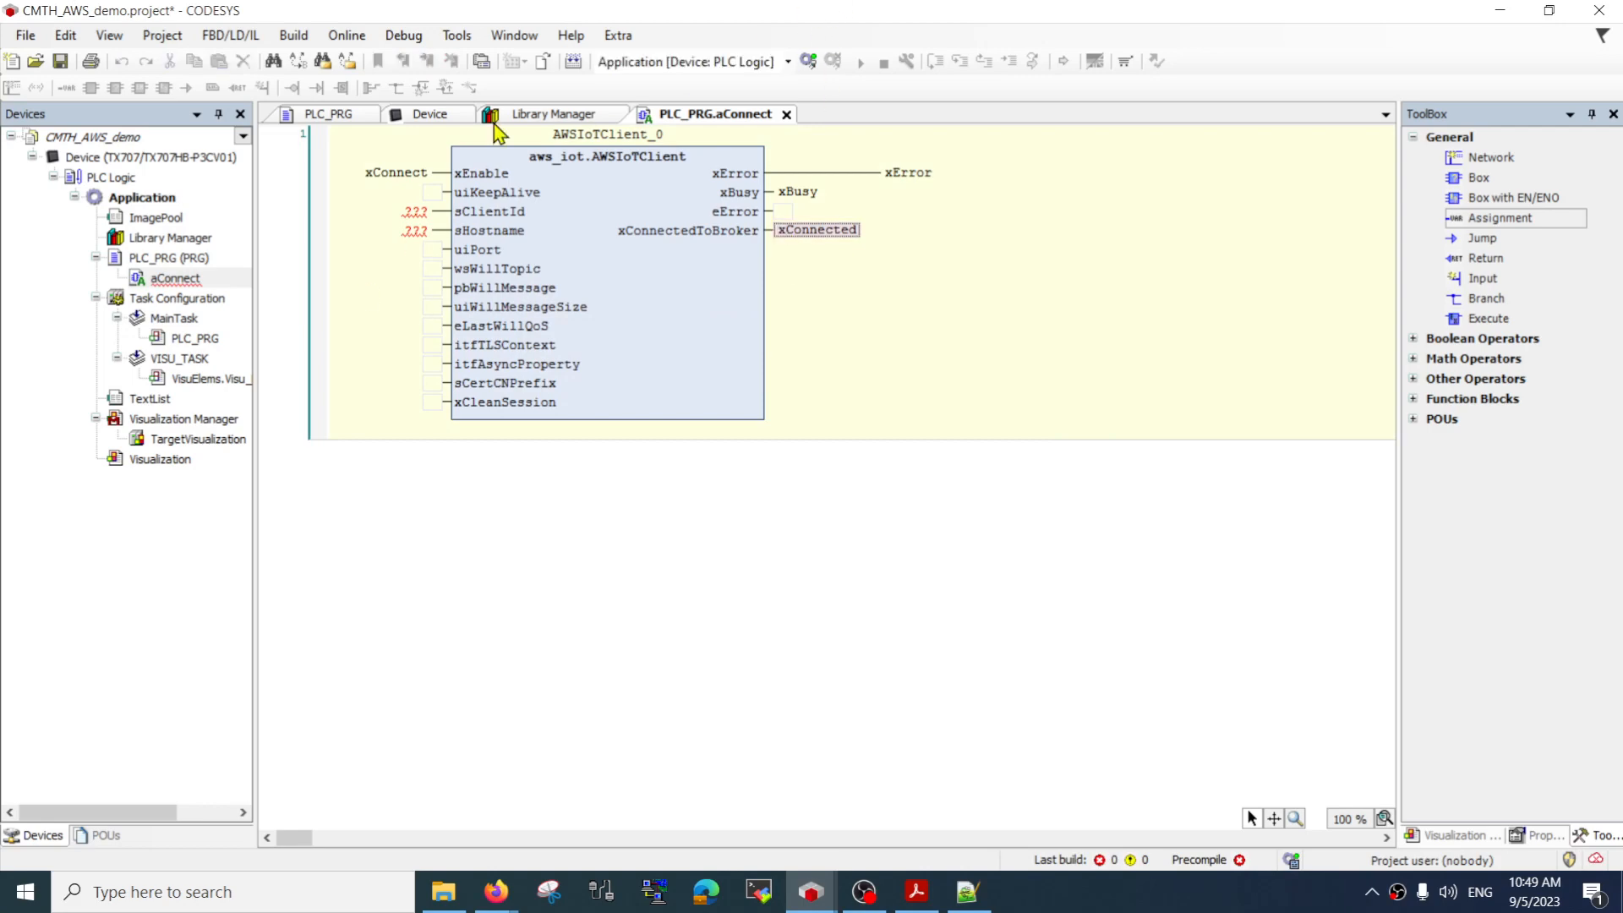
Set the sClientId input of the AWSIoTClient block to the string 'tx'
left_click(415, 213)
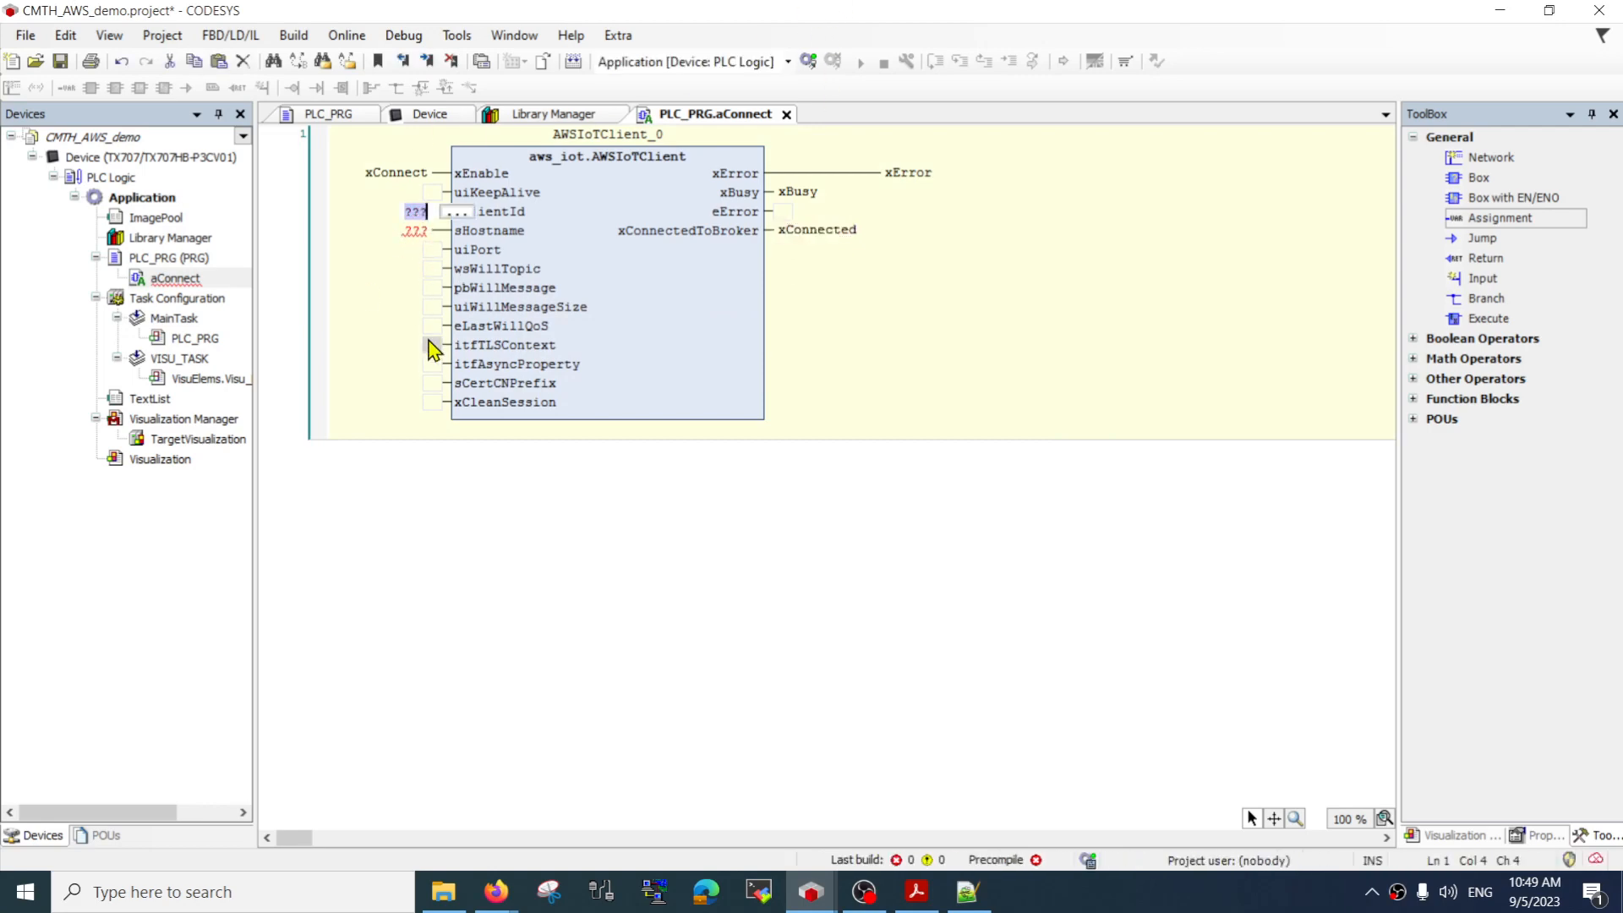
left_click(378, 312)
left_click(415, 212)
left_click(938, 279)
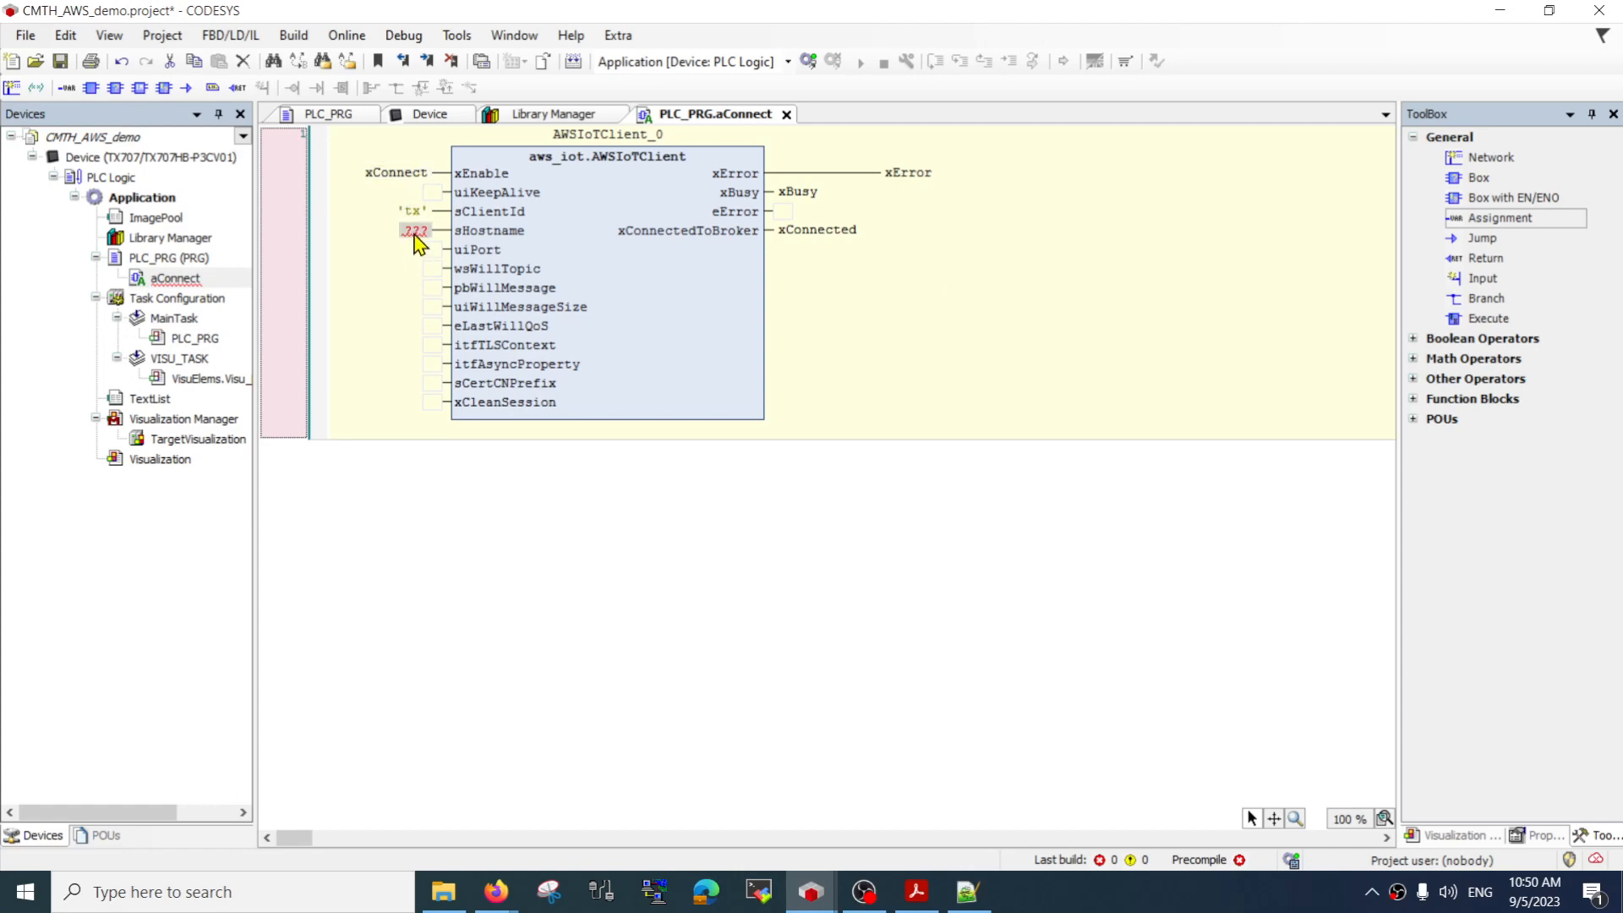
Switch to the AWS IoT console in Firefox and copy the device data endpoint from its Settings page
mouse_move(416, 244)
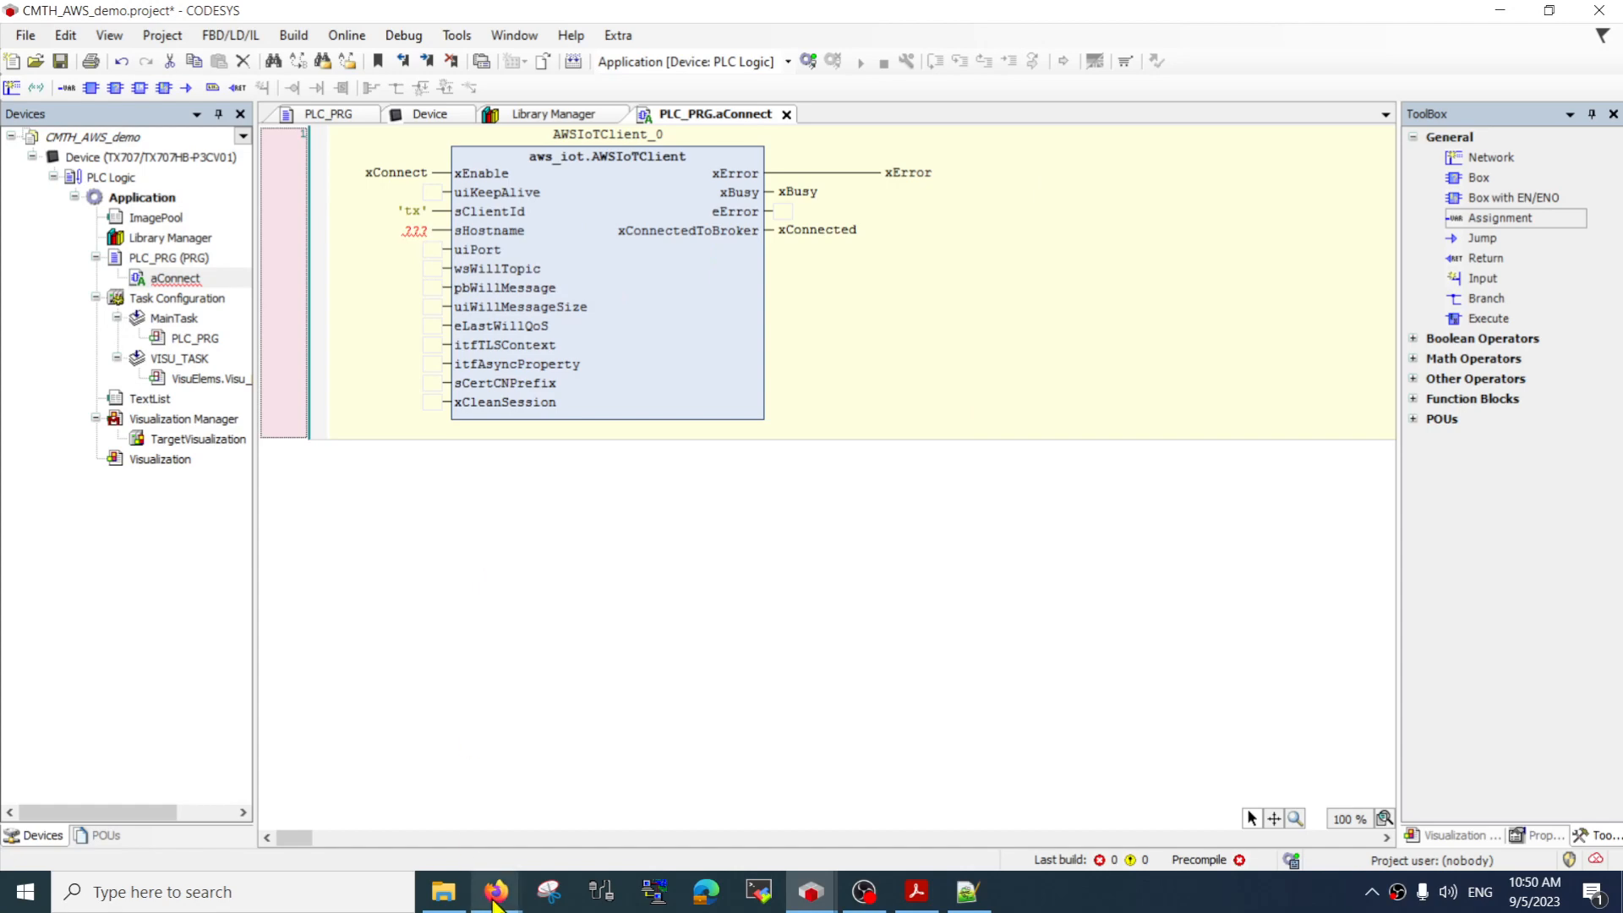
mouse_move(497, 897)
left_click(393, 809)
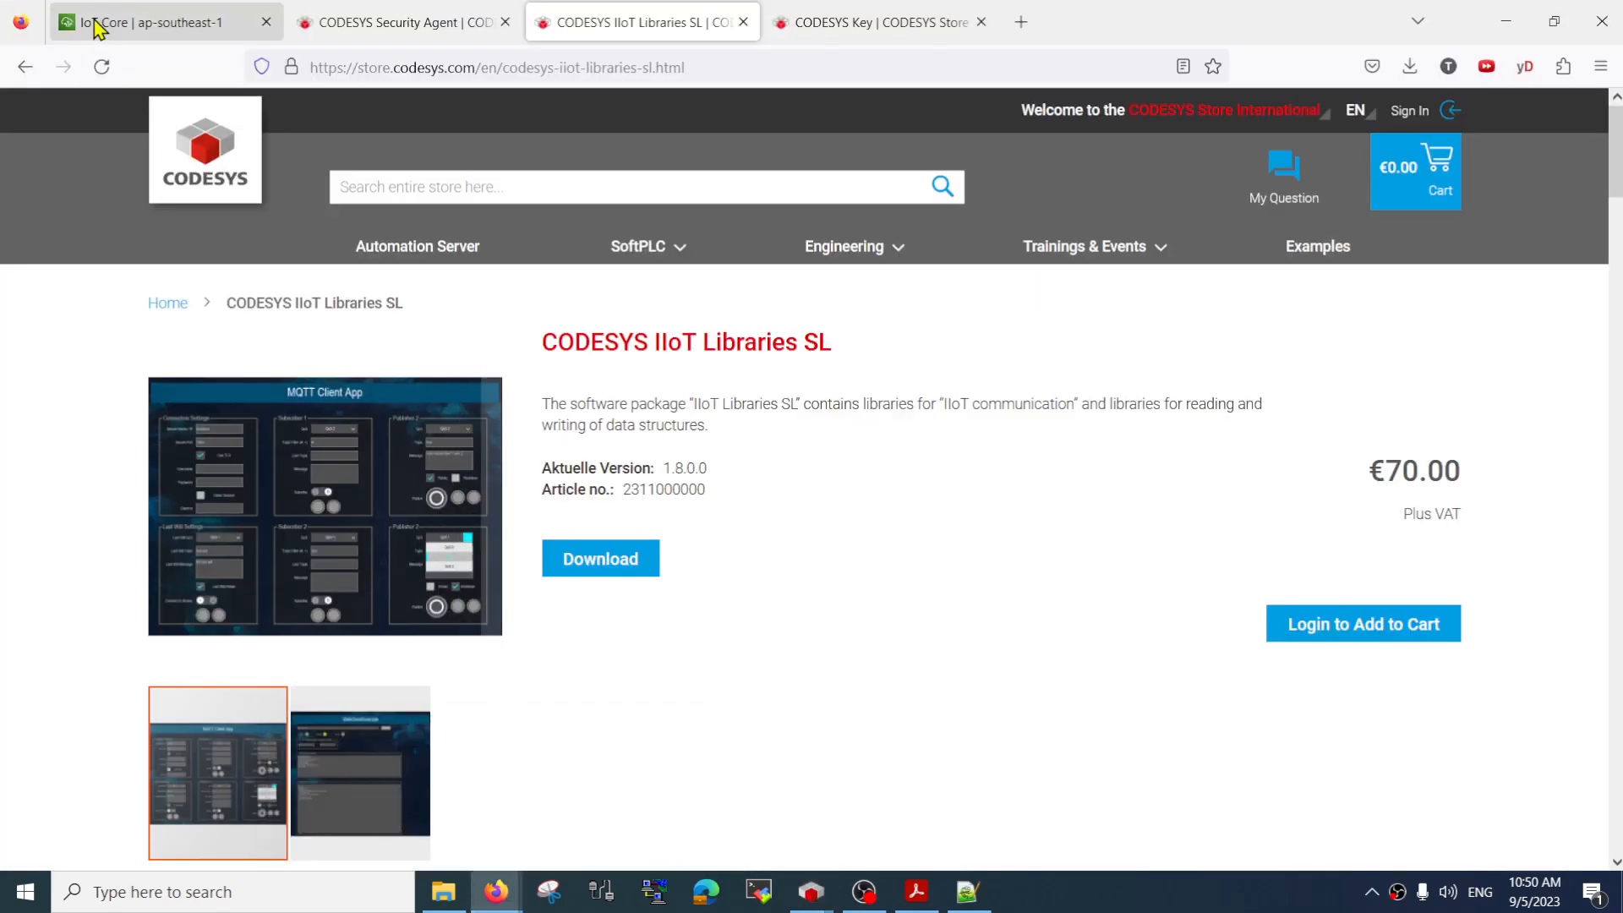
left_click(95, 27)
scroll(169, 473, "down", 10)
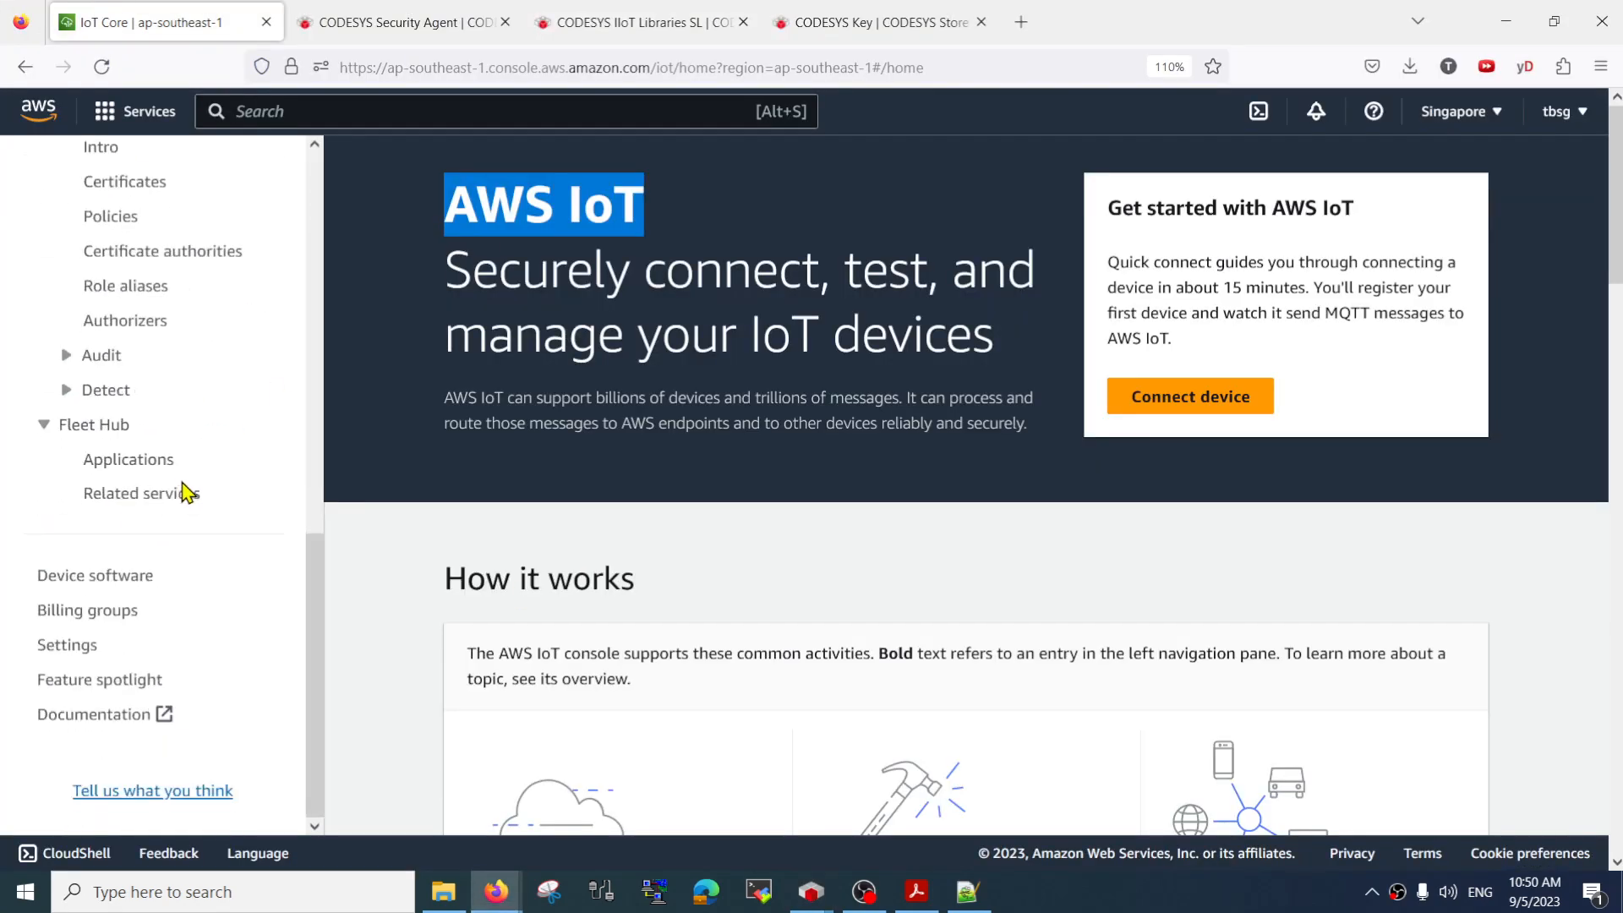
left_click(71, 645)
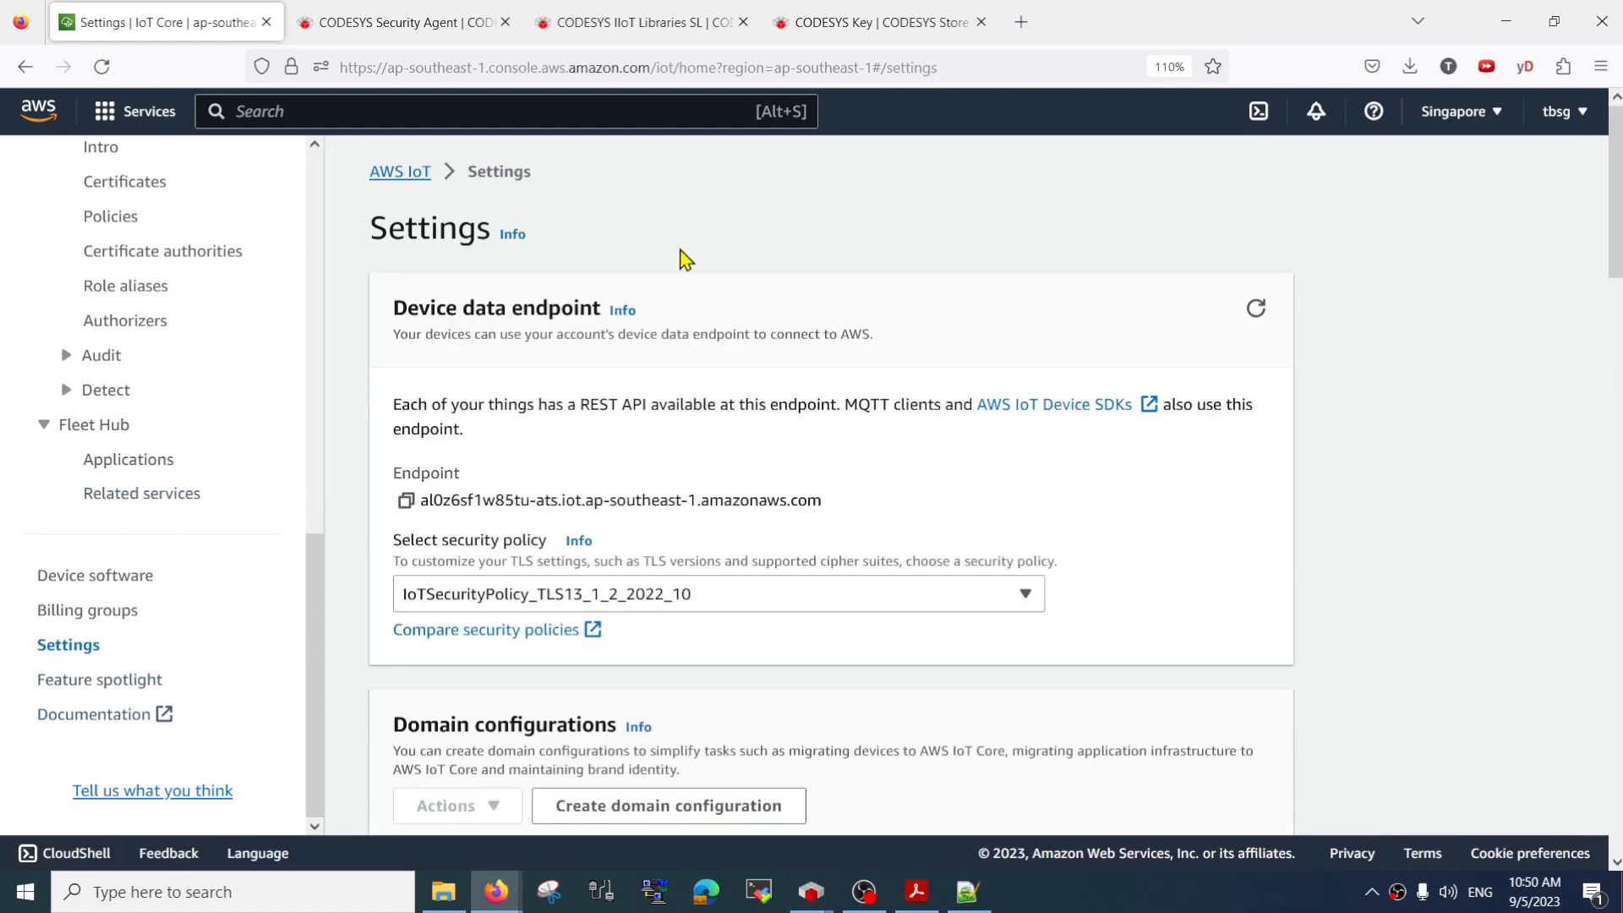
left_click(403, 499)
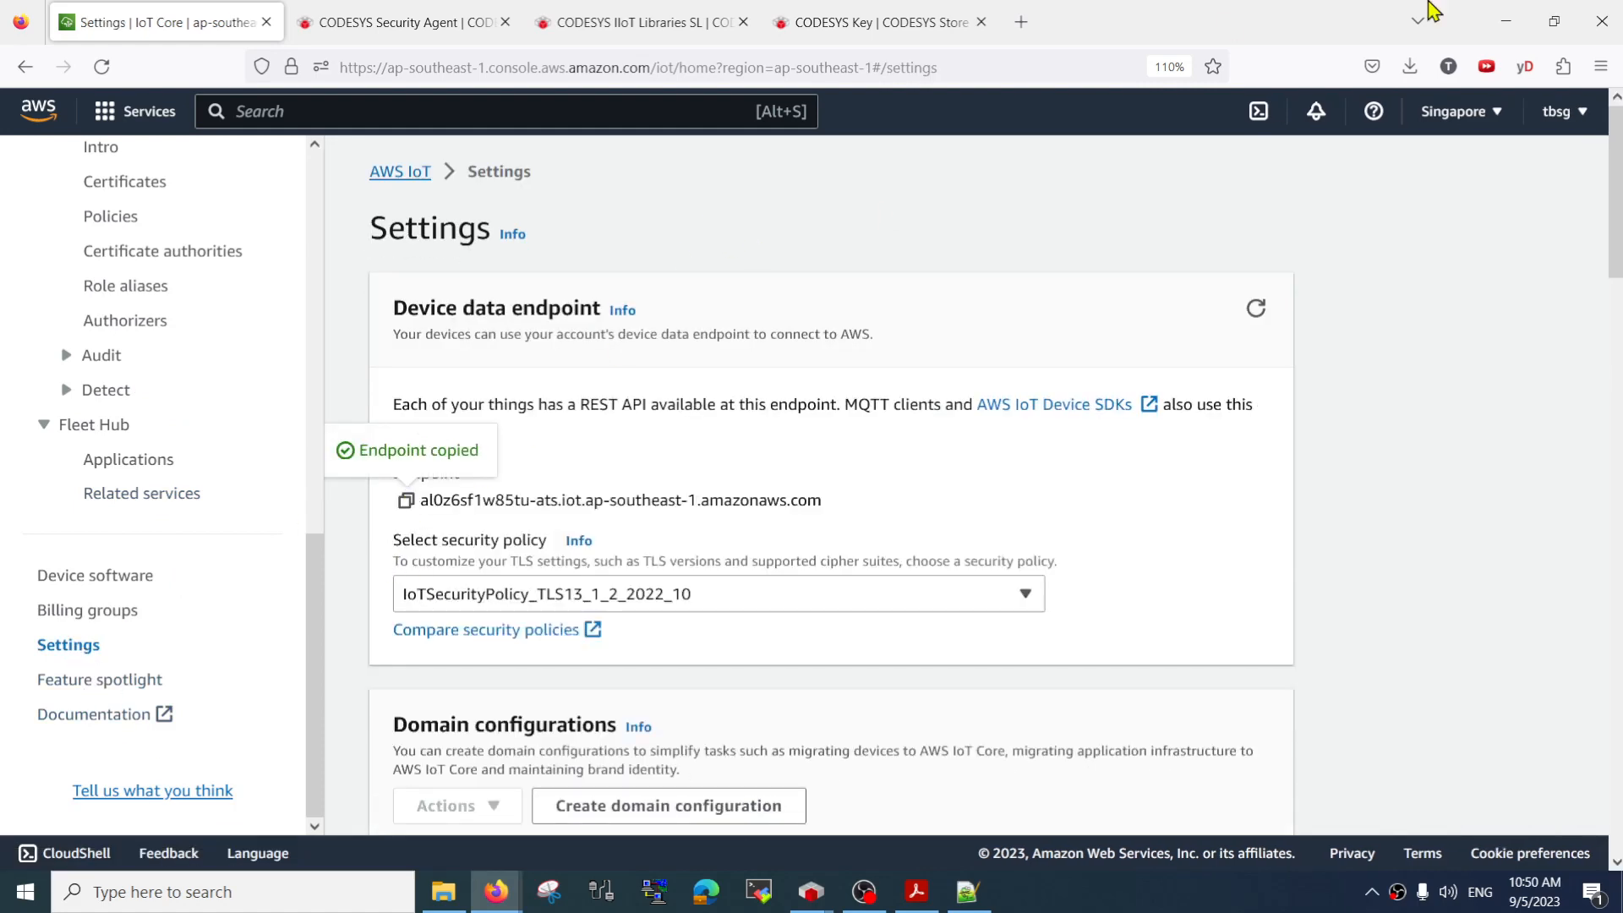
Return to CODESYS and enter the copied endpoint in single quotes as the sHostname input of the AWSIoTClient block
left_click(1505, 21)
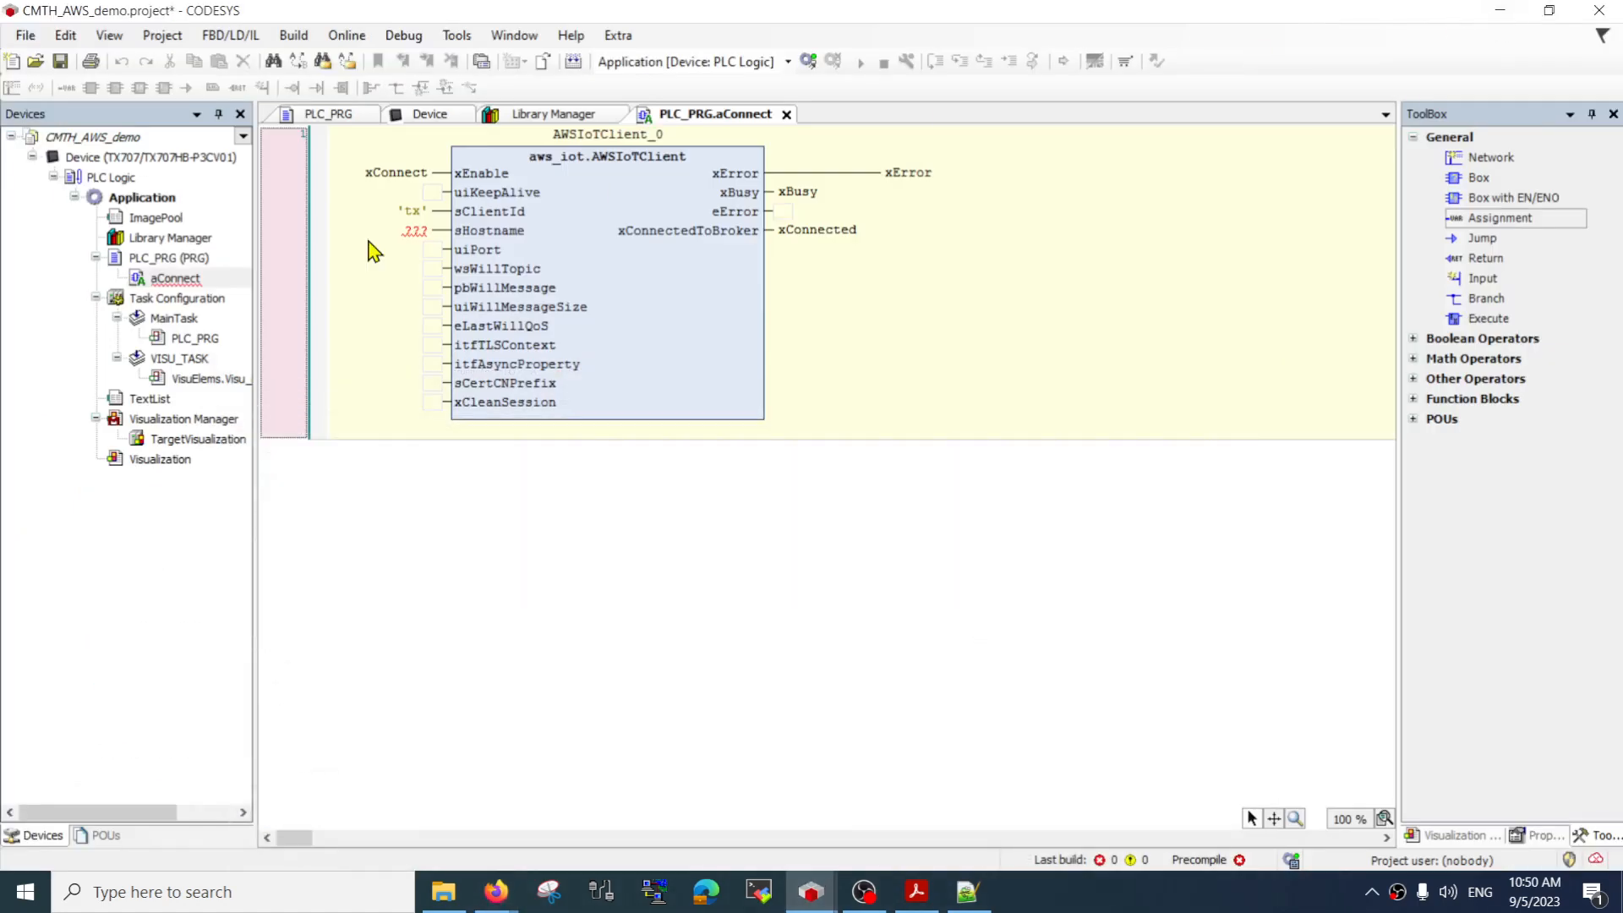
left_click(415, 230)
type("'")
key("ctrl+v")
type("'")
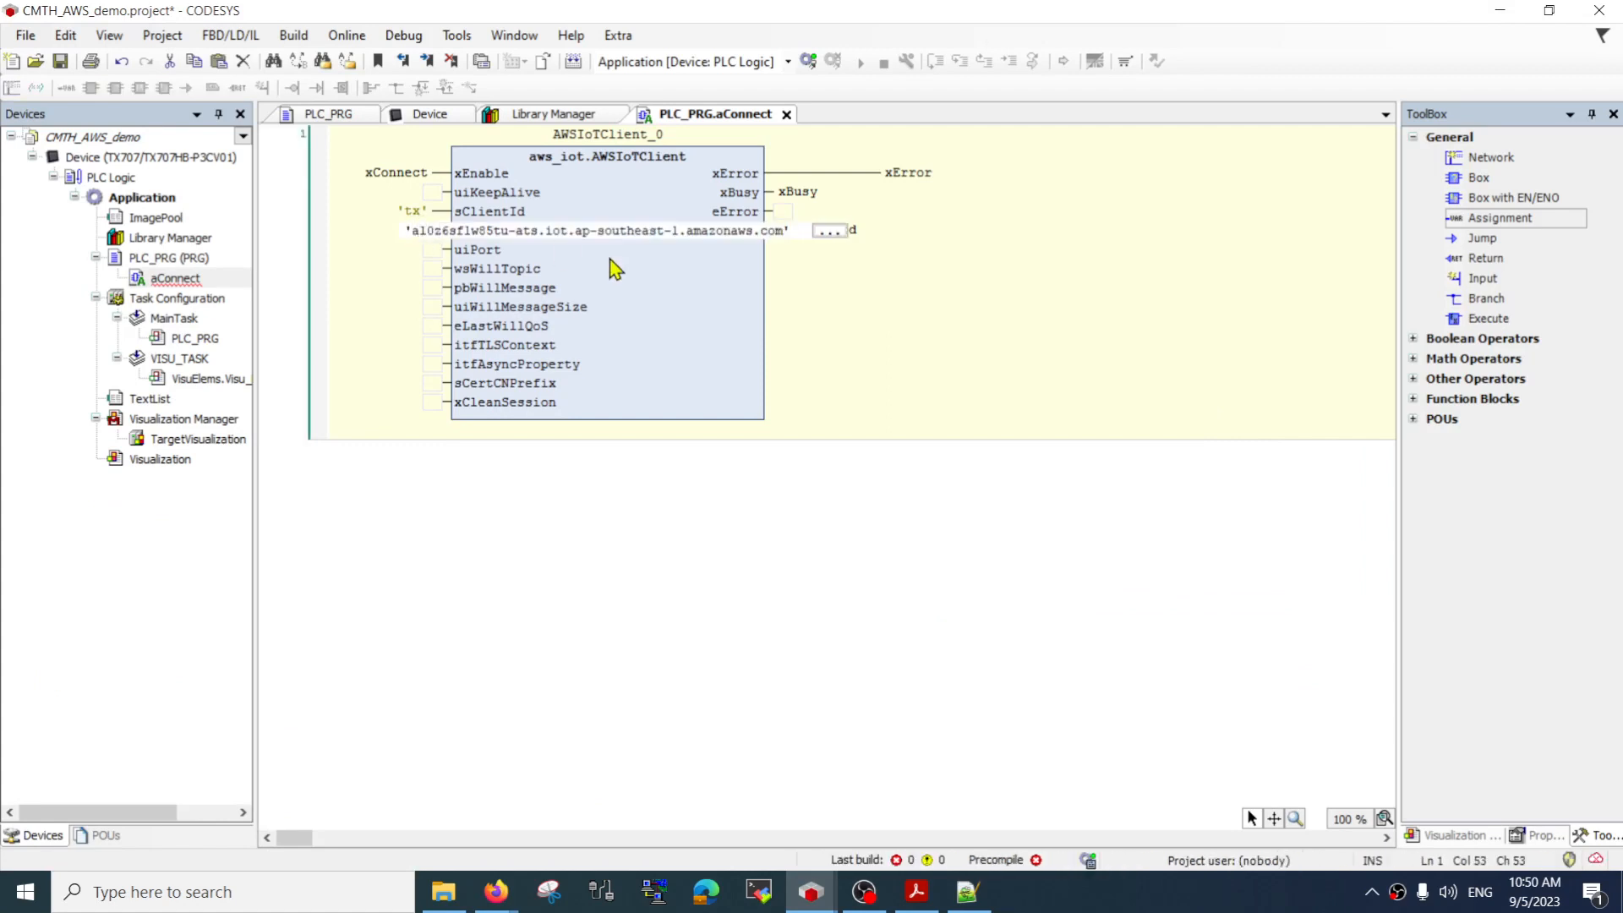
key("Return")
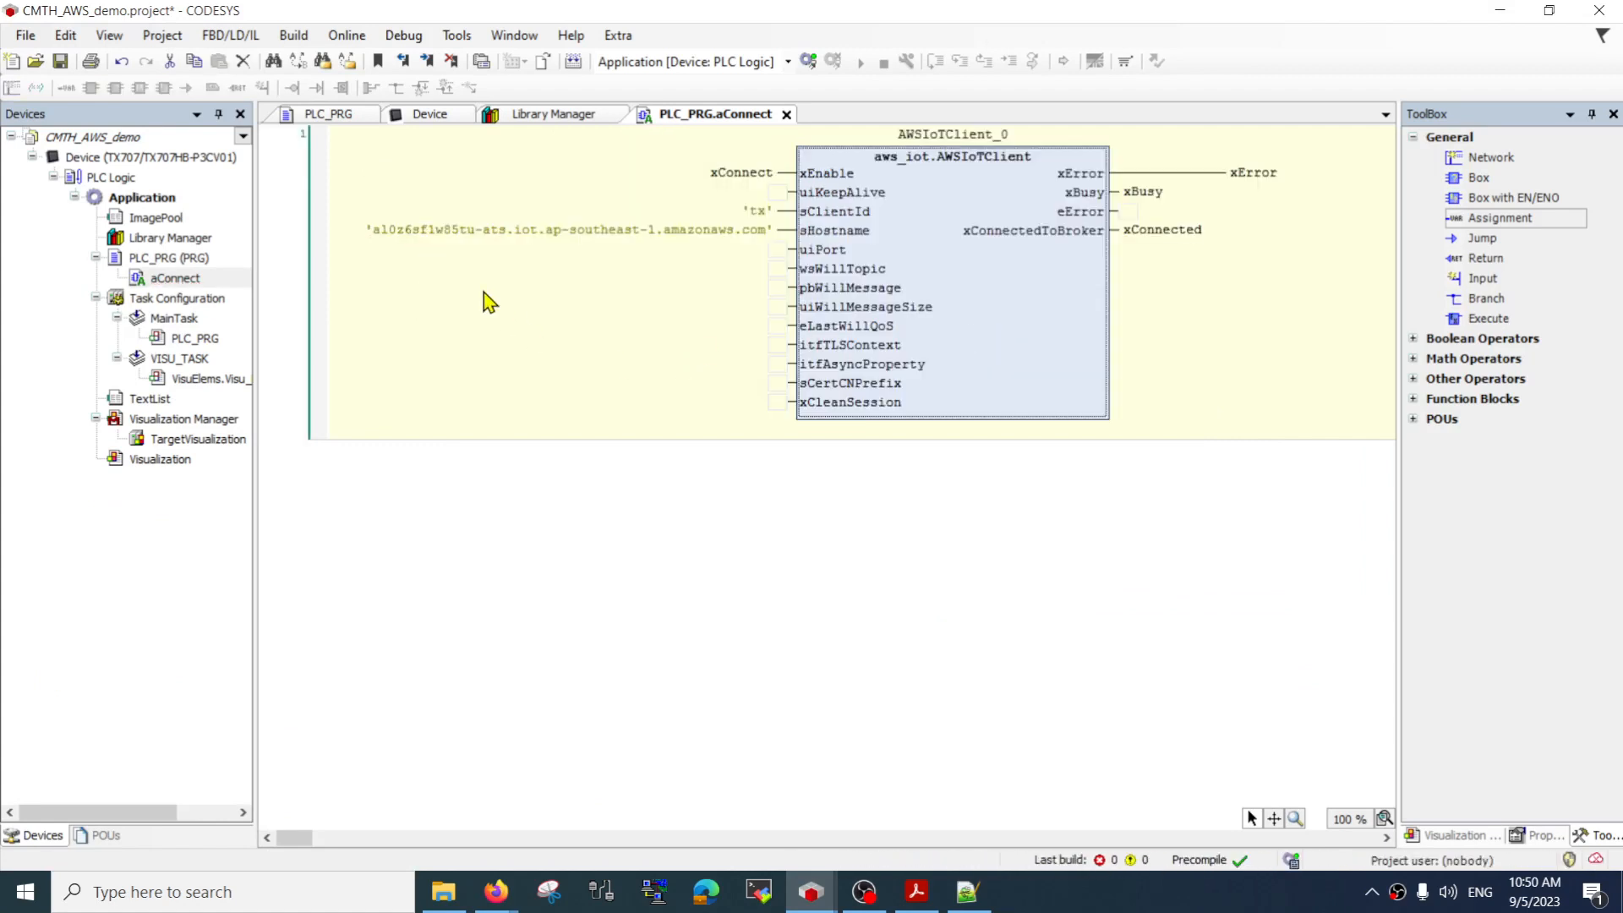
left_click(490, 306)
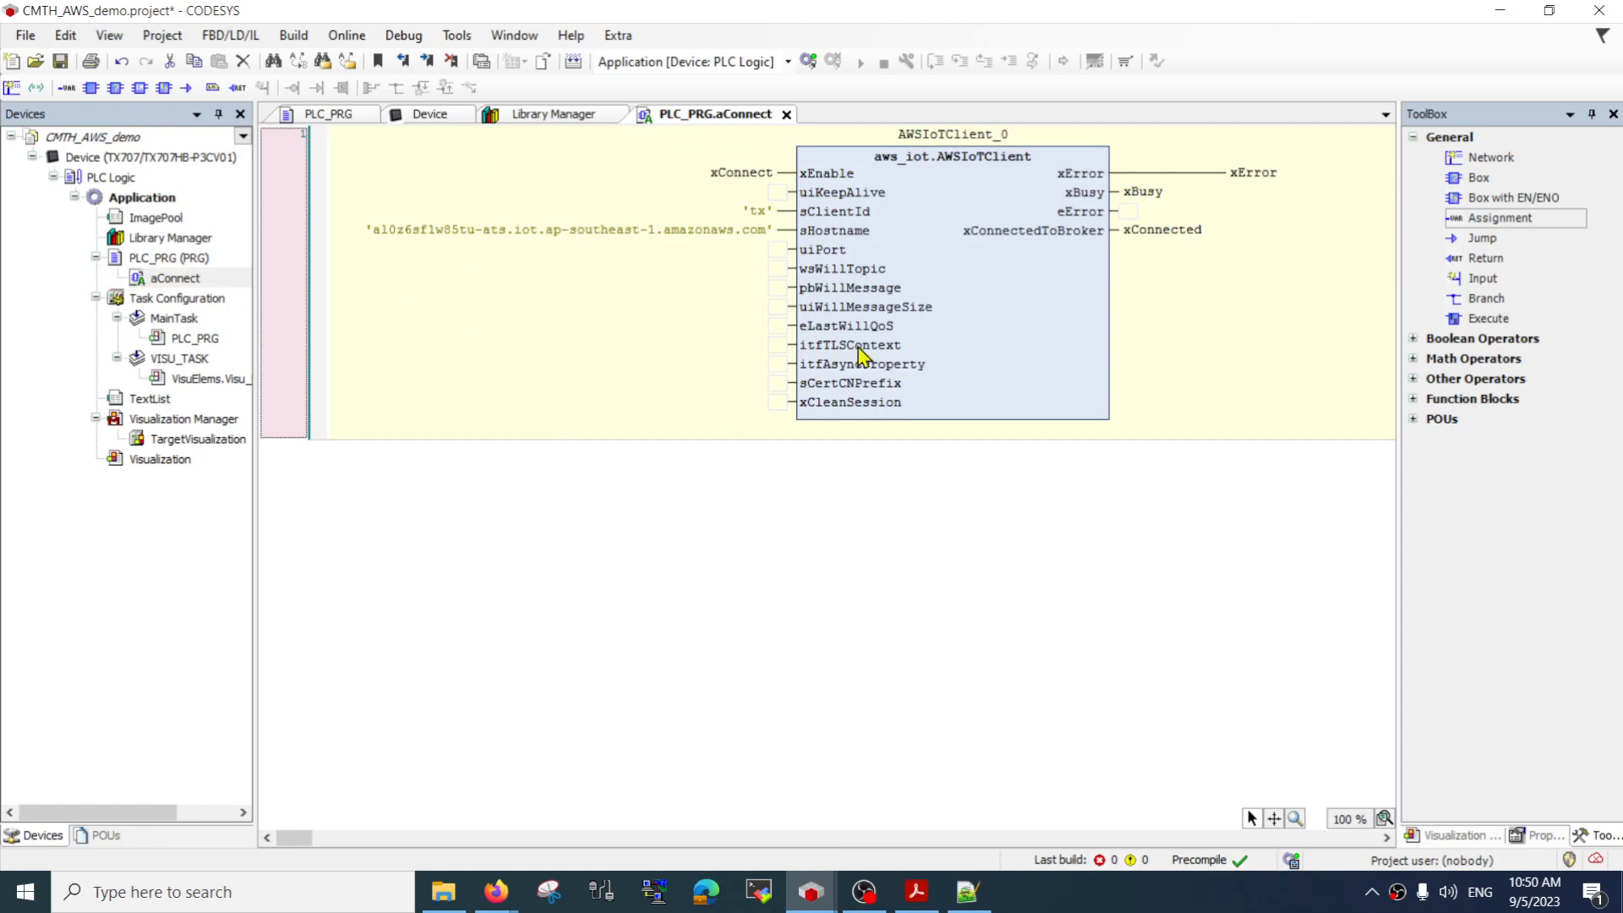
Call the action with aConnect(); in the PLC_PRG program body and save the project
double_click(181, 263)
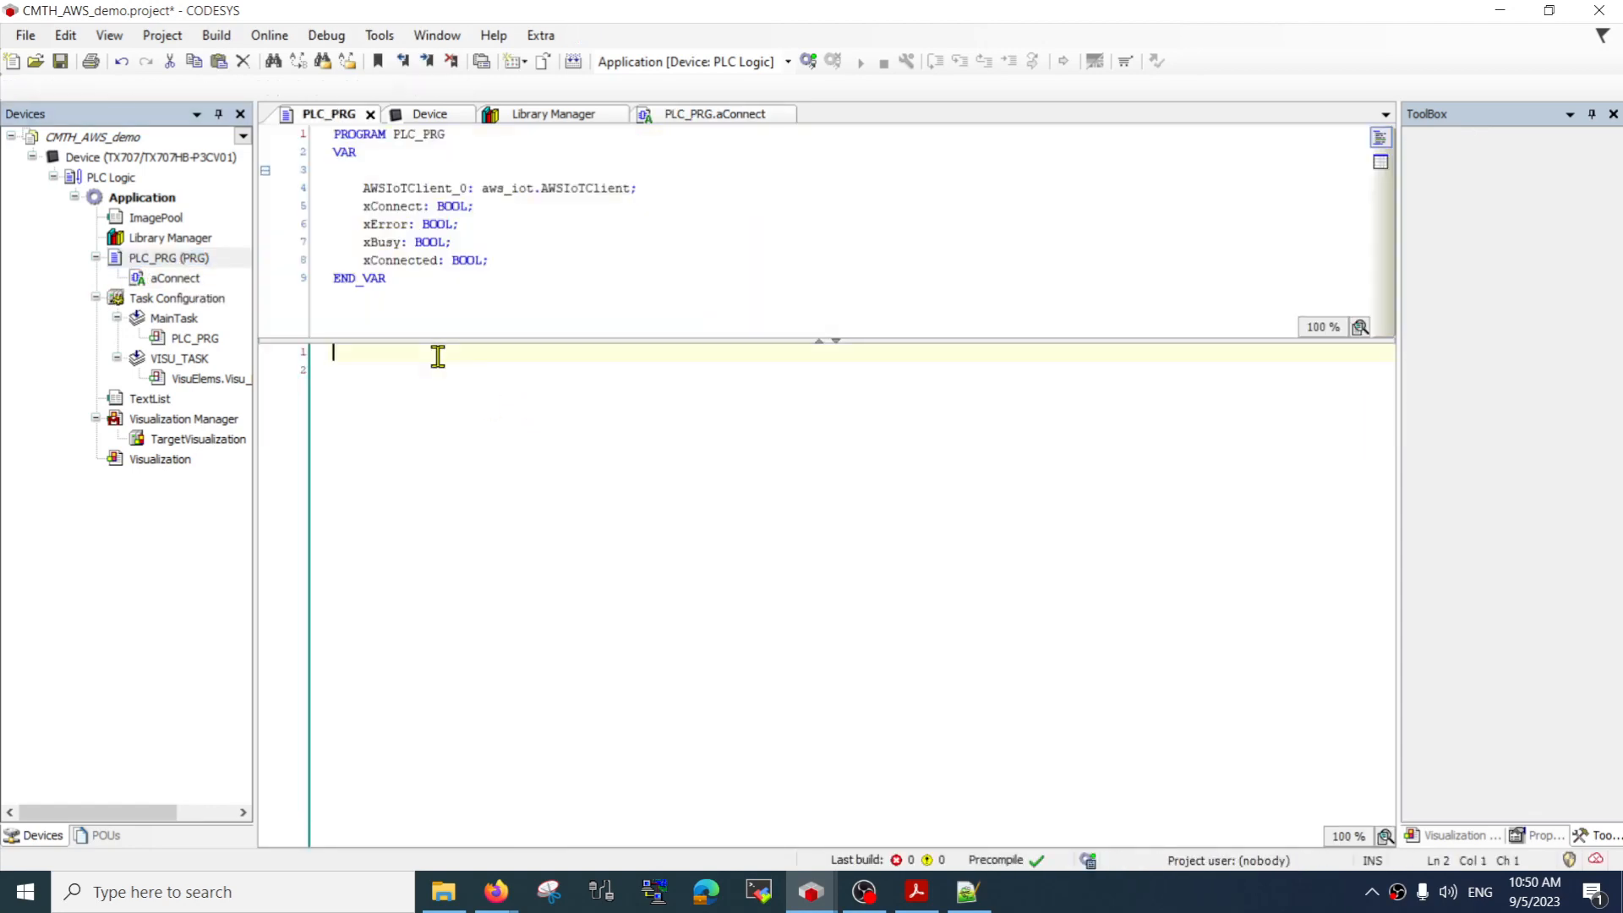
type("aConne")
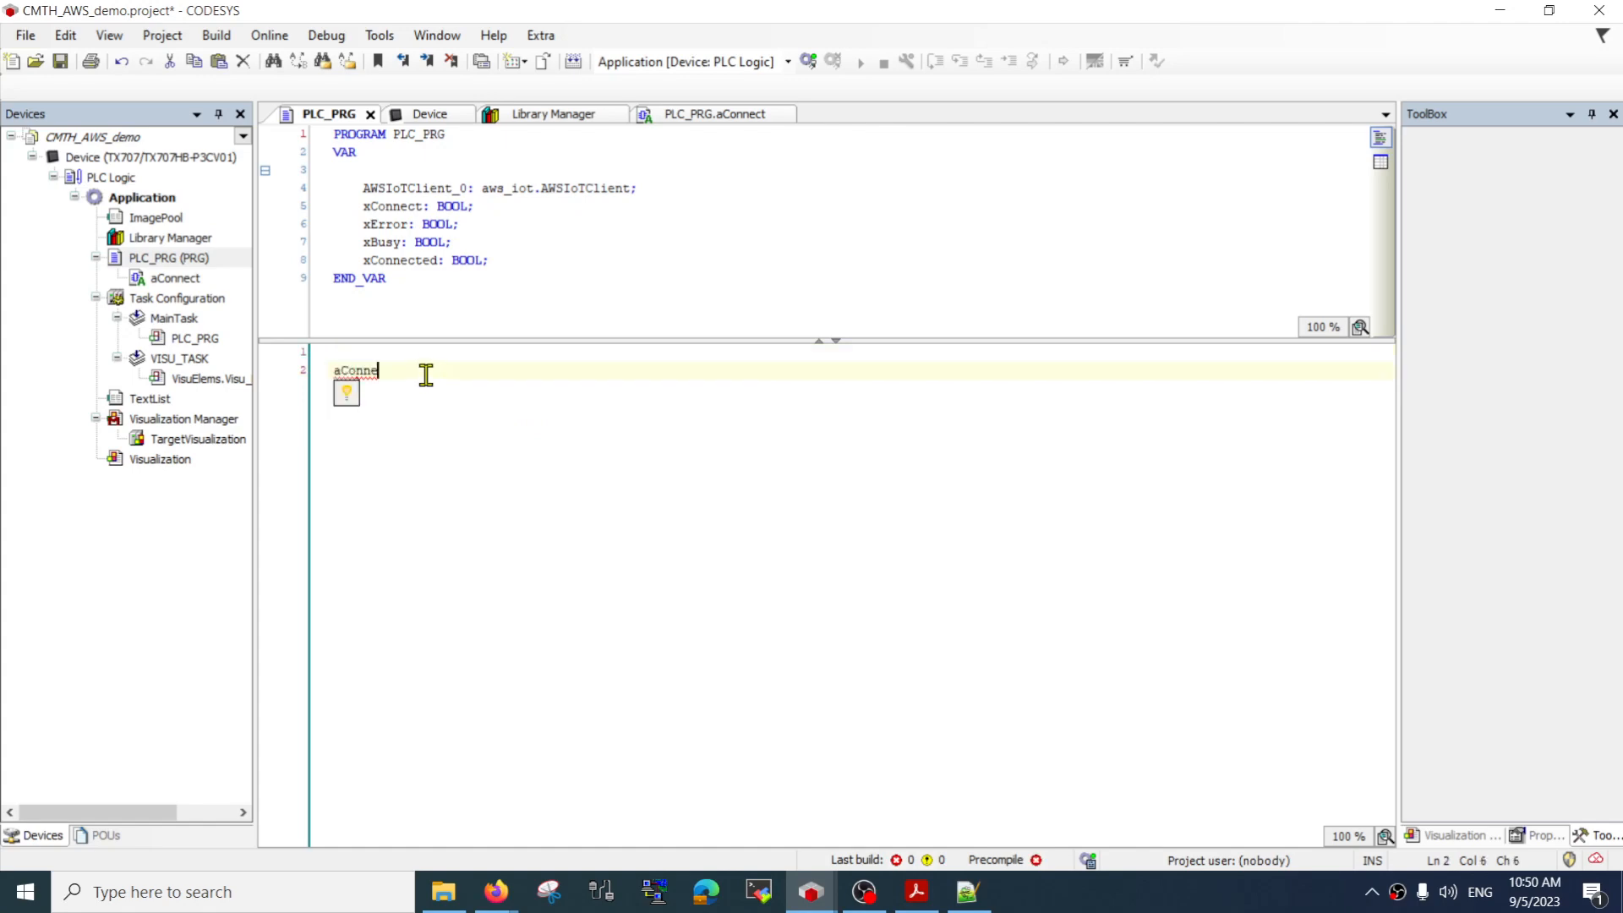
type("ct();")
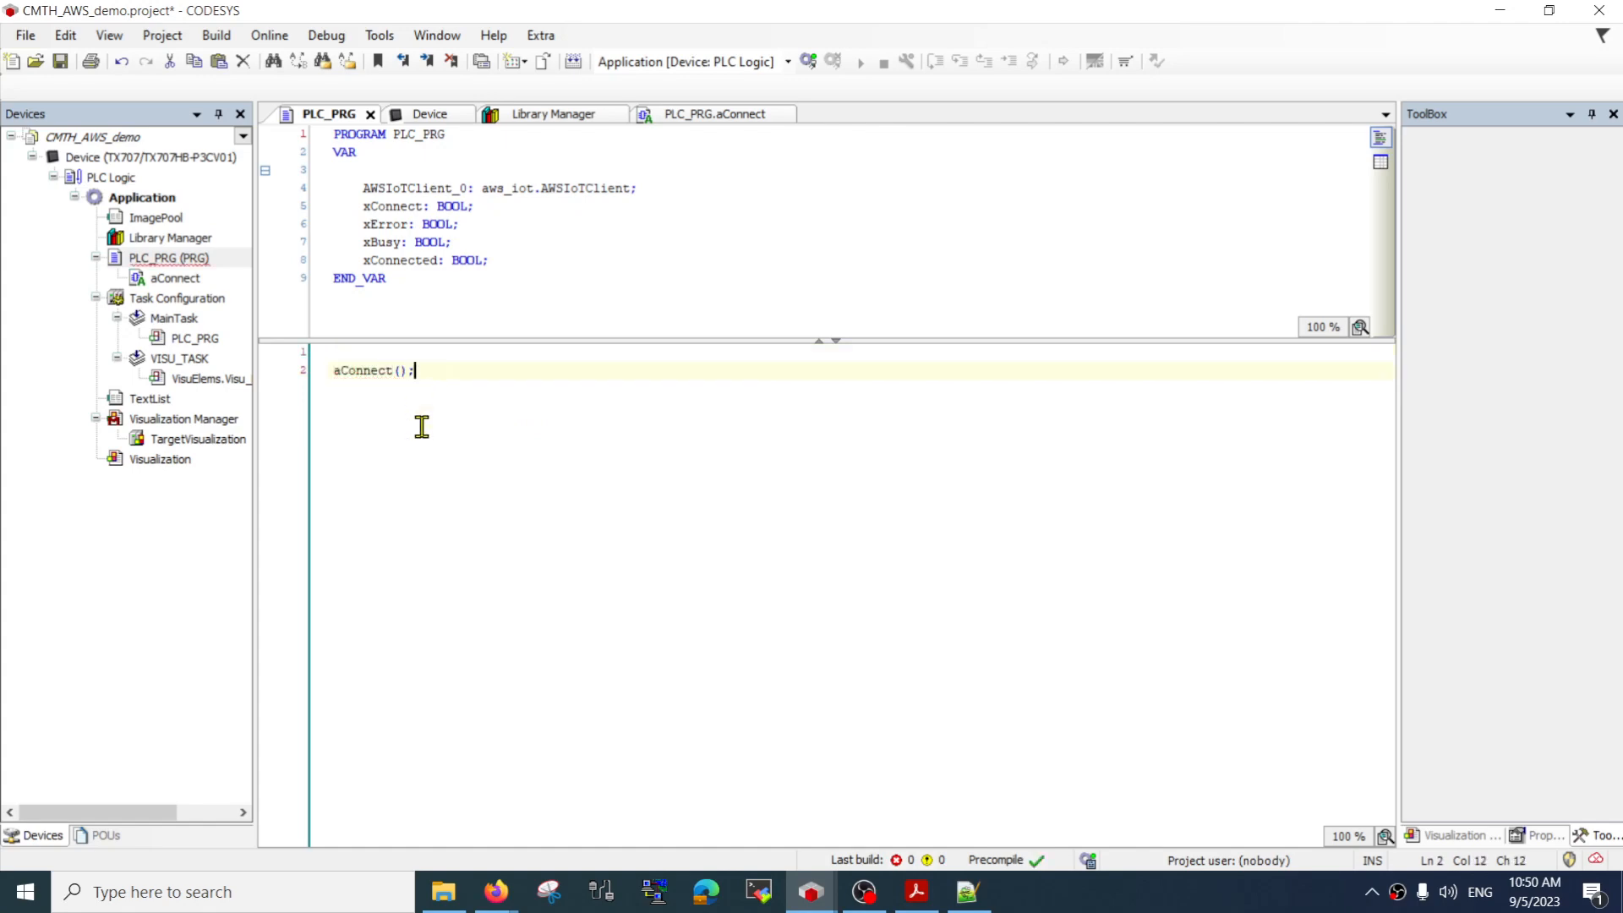
key("ctrl+s")
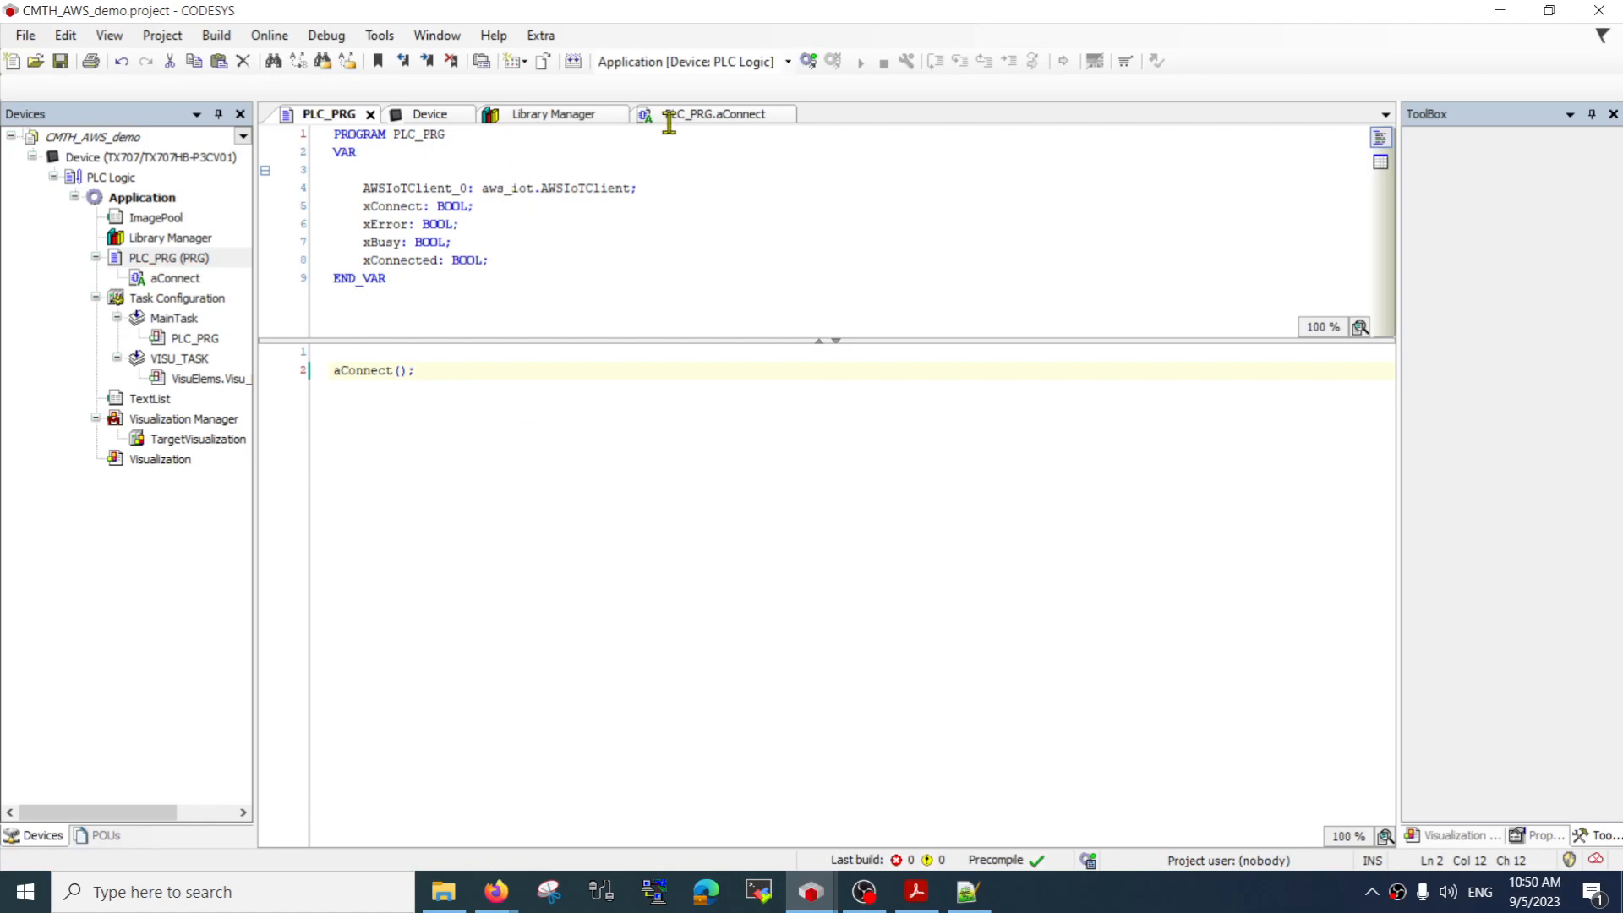
Download and start the application on the controller using Login with download, and log out again
left_click(808, 61)
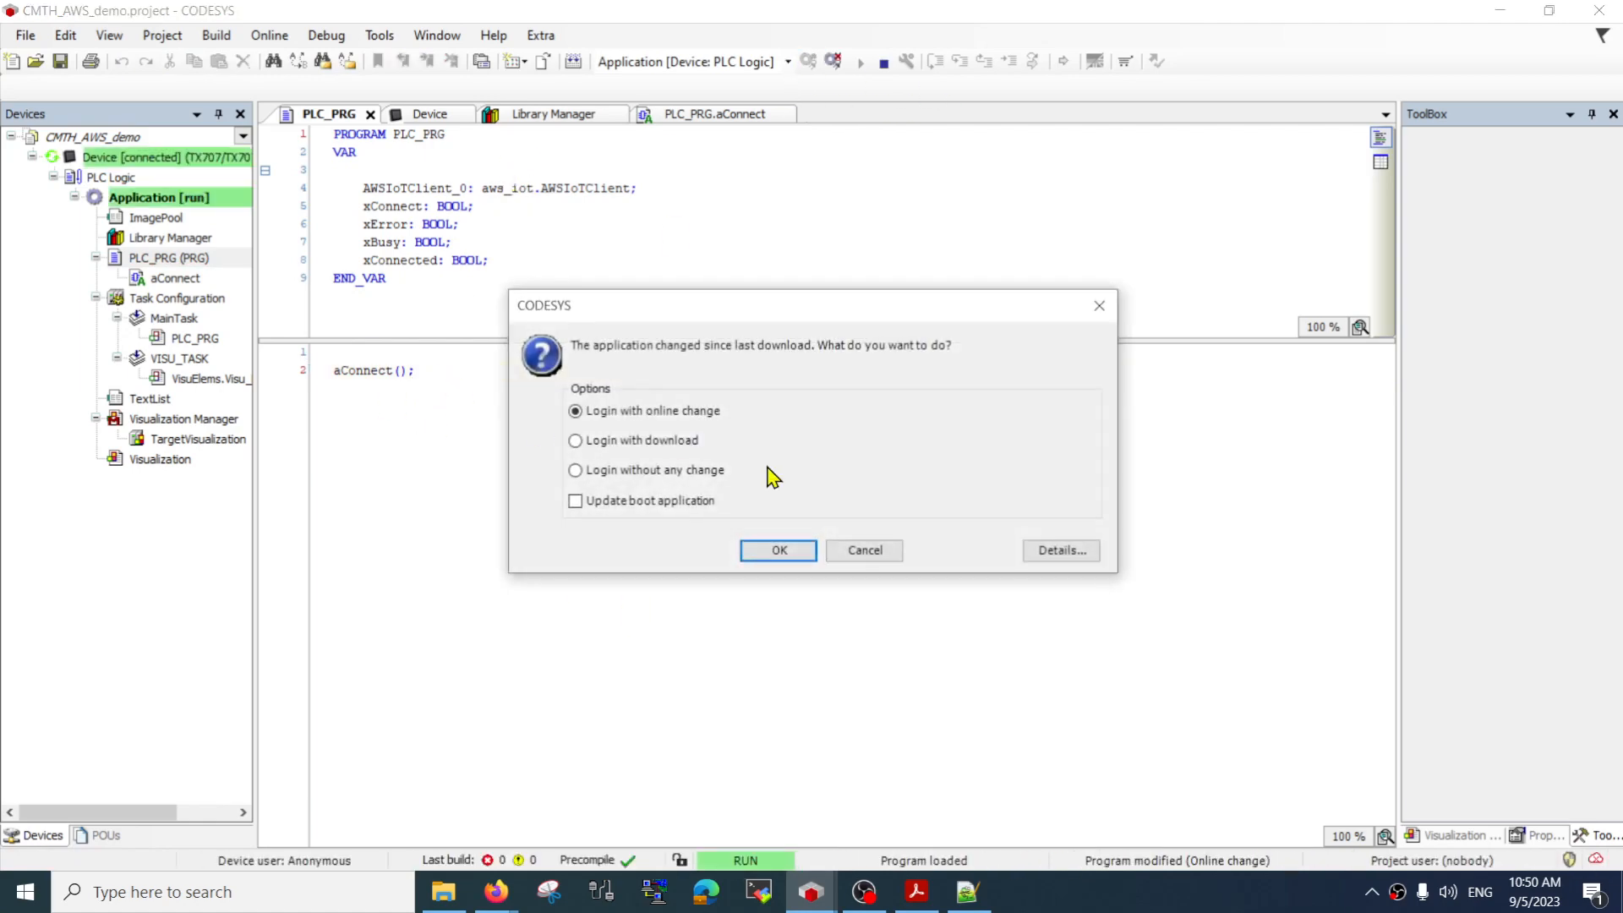
left_click(672, 440)
left_click(778, 551)
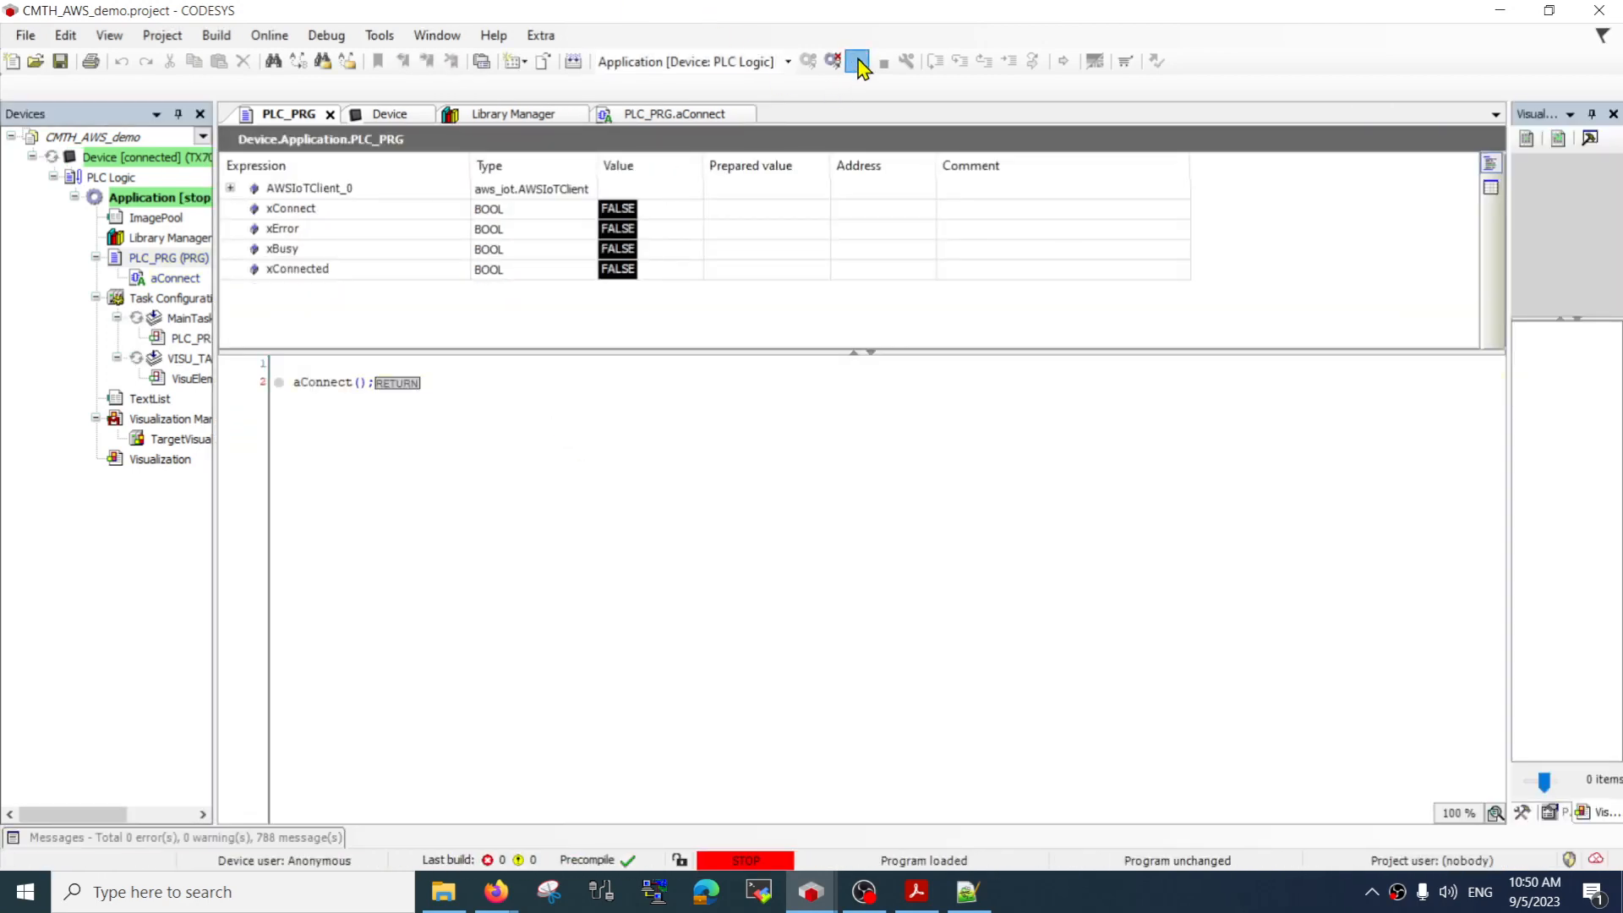
key("F5")
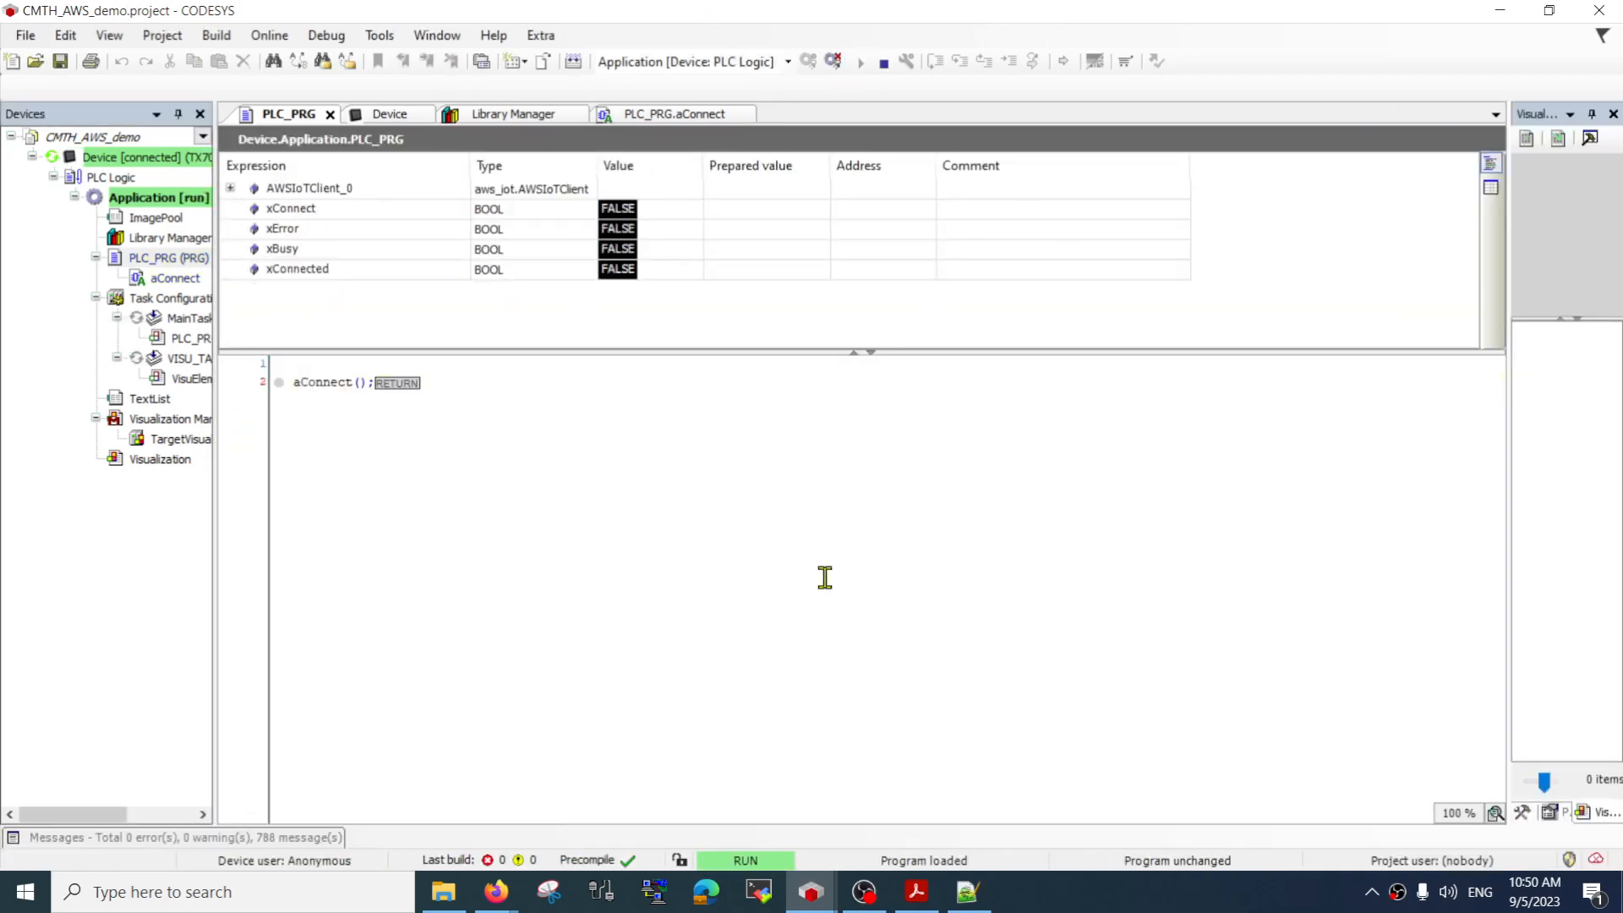
left_click(832, 66)
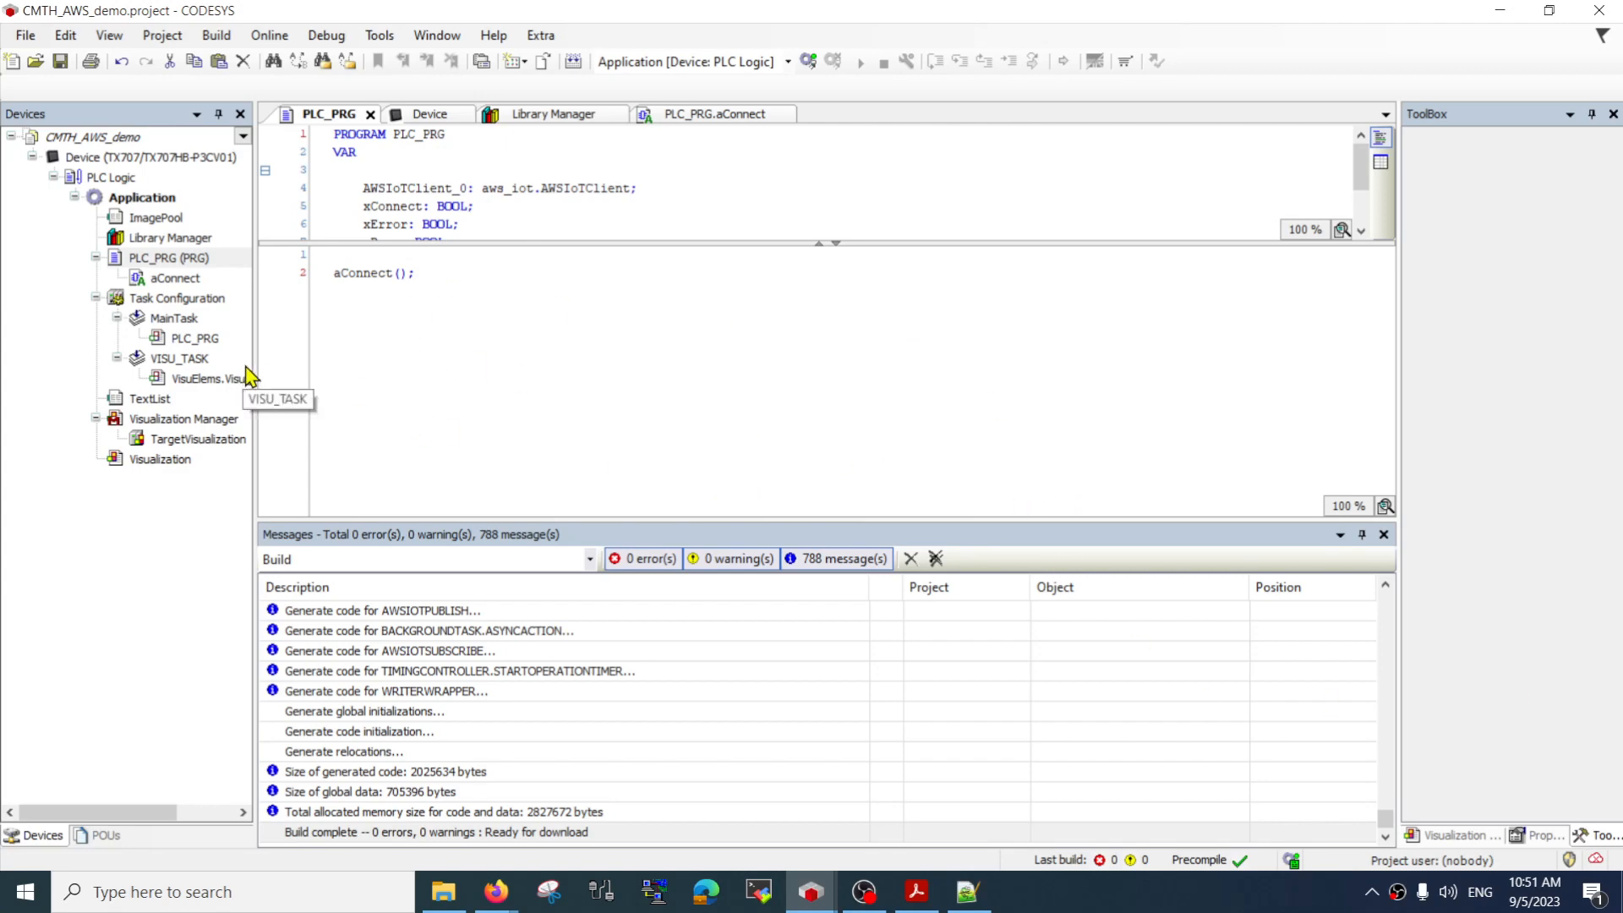
left_click(456, 363)
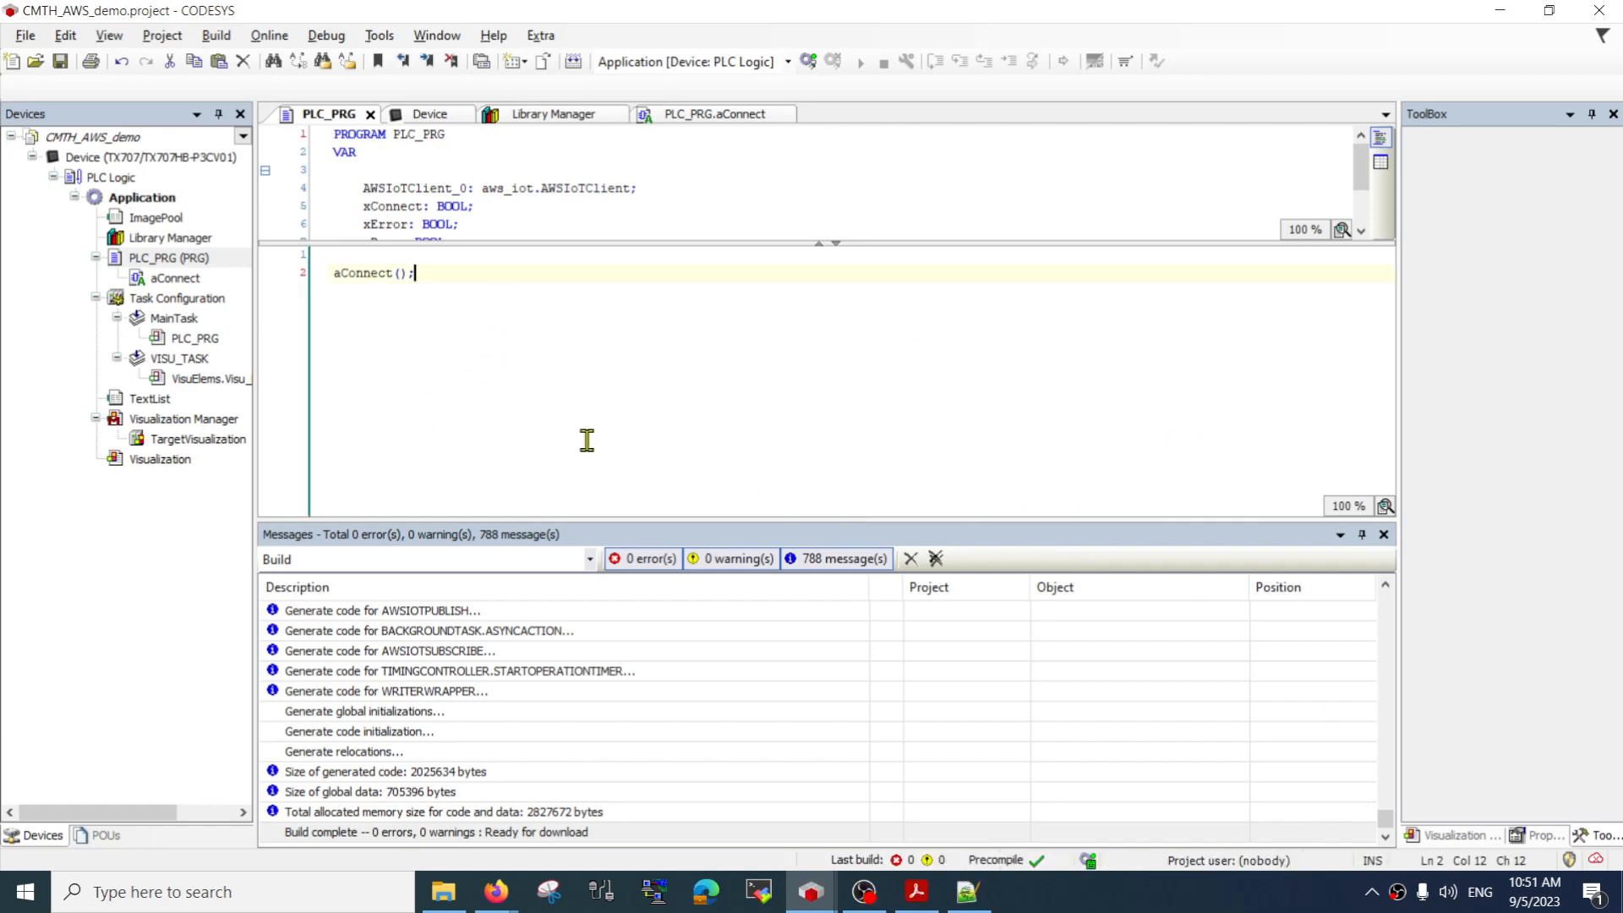
Switch to the AWS IoT console in Firefox and open the list of Things under All devices
mouse_move(496, 896)
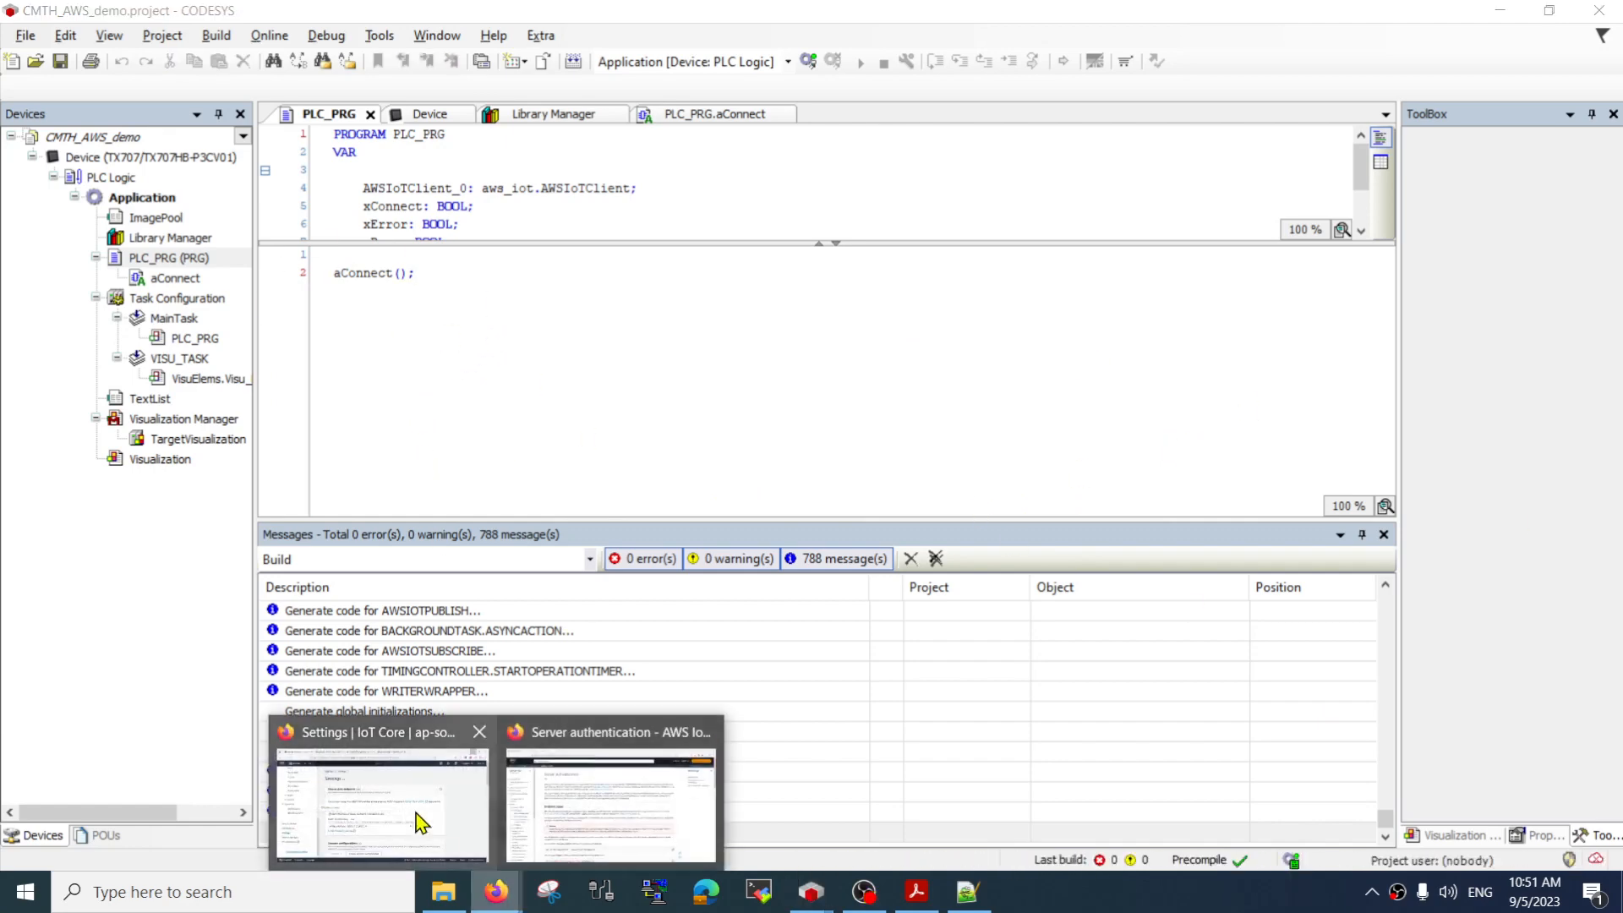
left_click(416, 824)
scroll(181, 464, "up", 10)
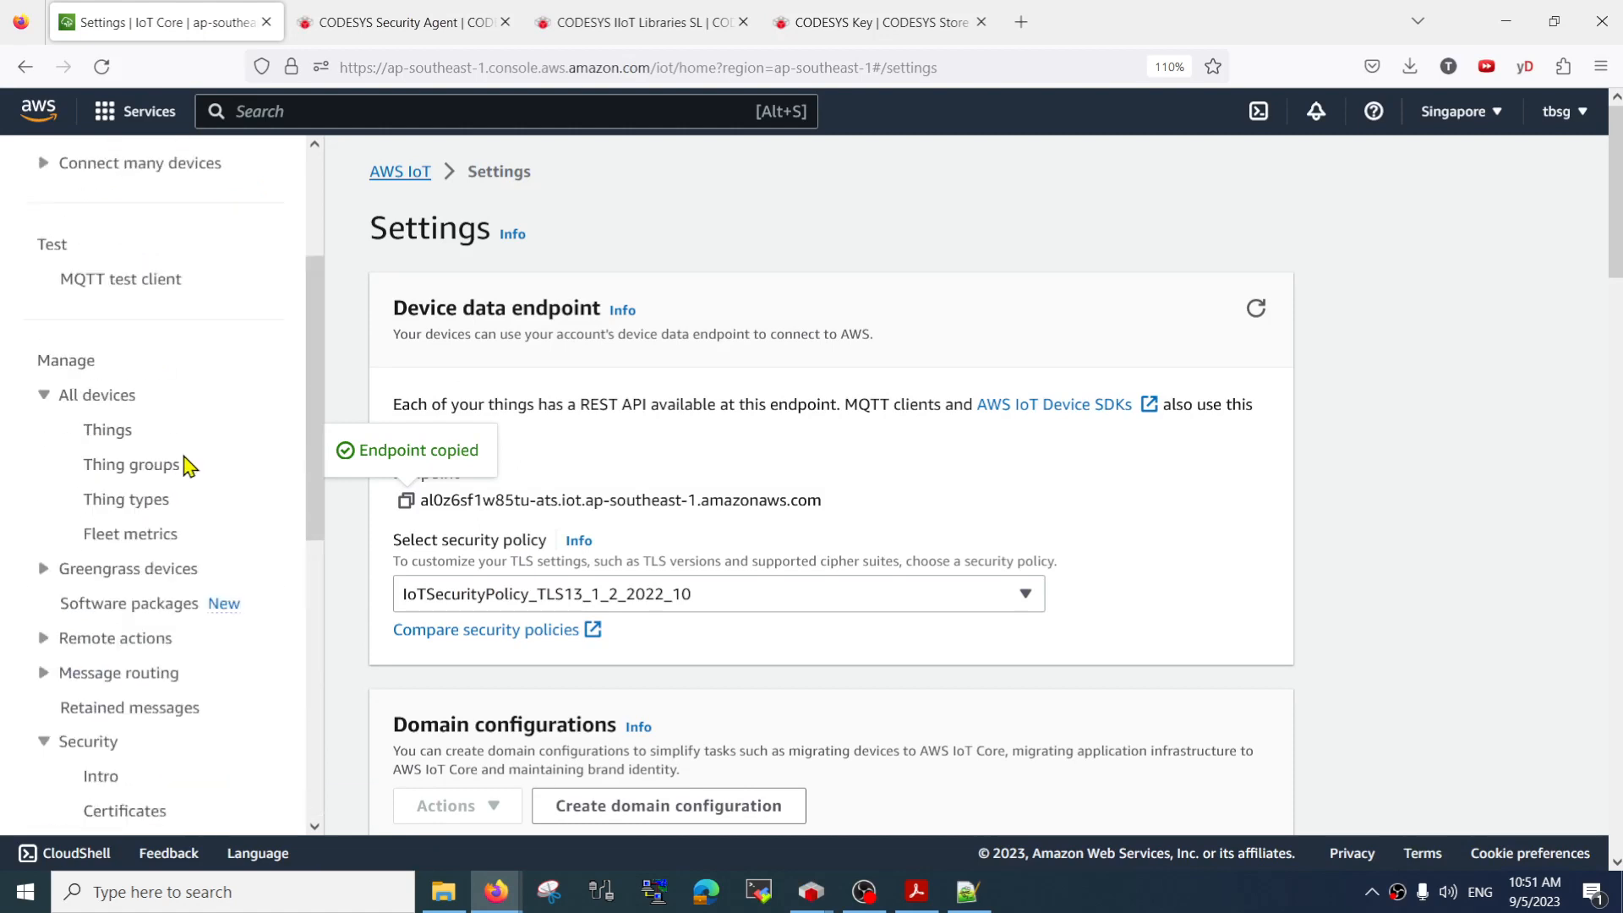
scroll(102, 457, "down", 3)
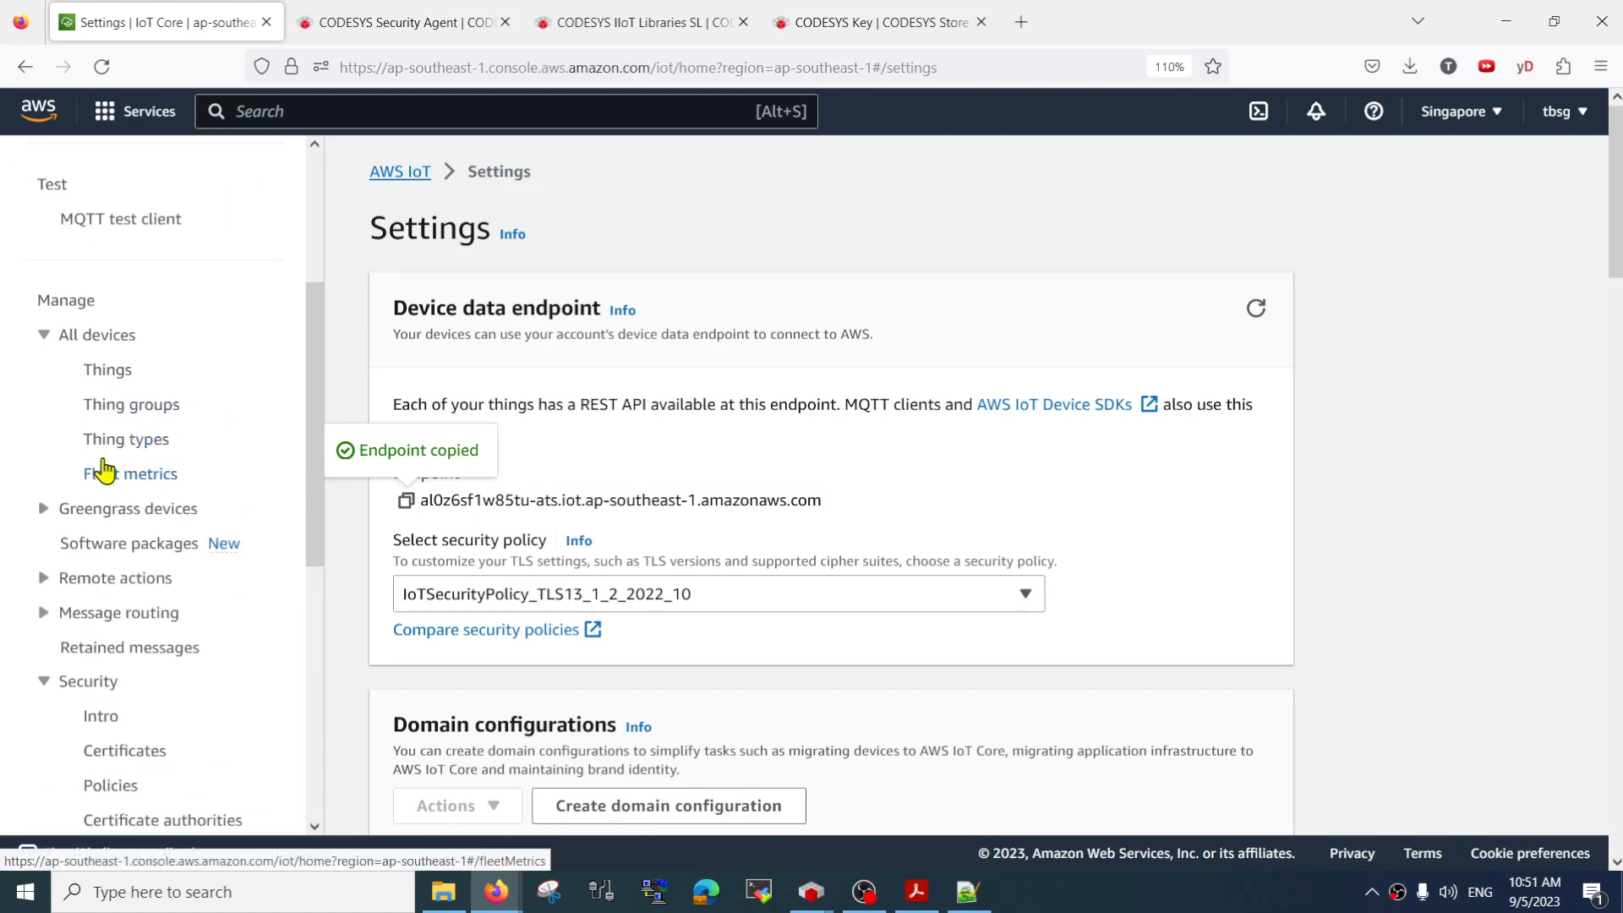
left_click(110, 372)
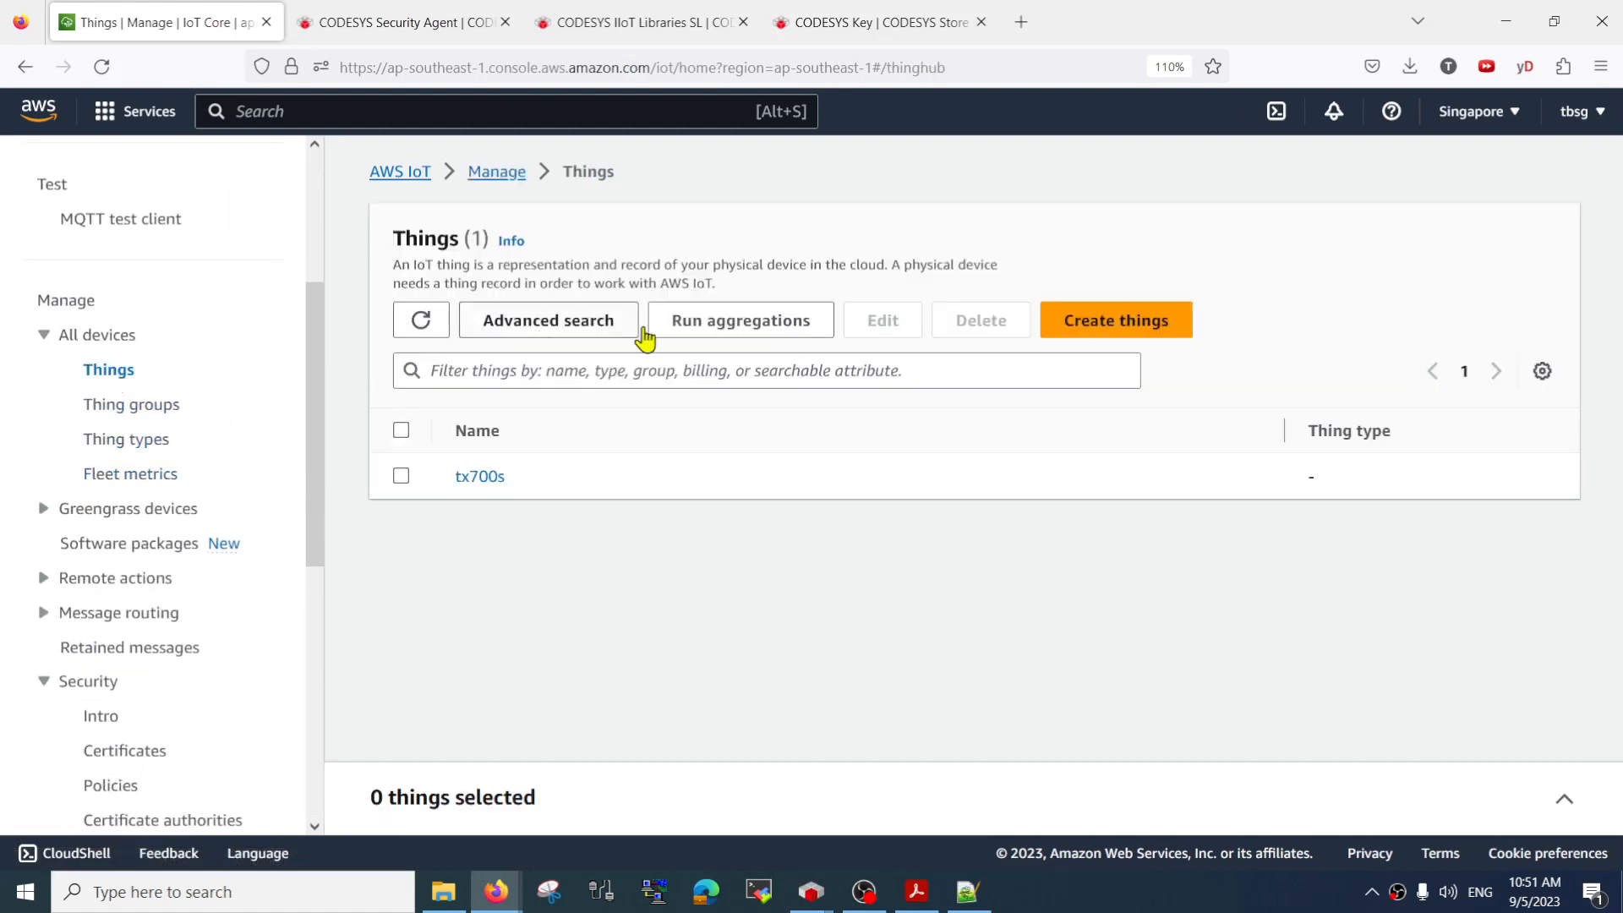
Create a single thing named tx with no device shadow and proceed to its device certificate configuration
left_click(1120, 330)
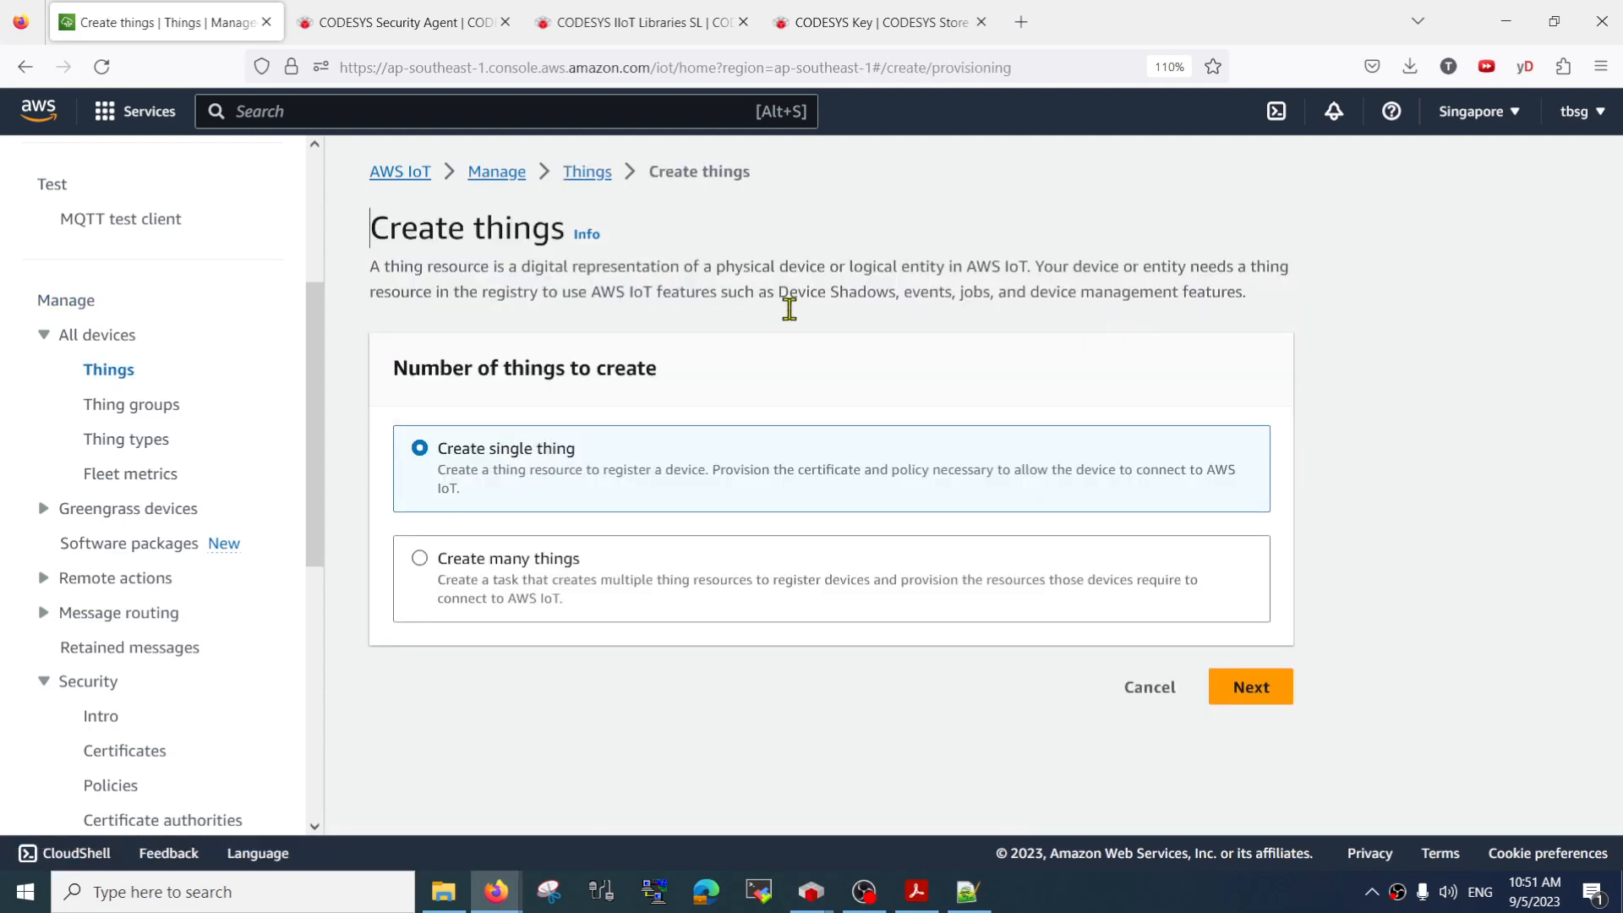
left_click(1267, 698)
scroll(735, 496, "down", 4)
left_click(844, 181)
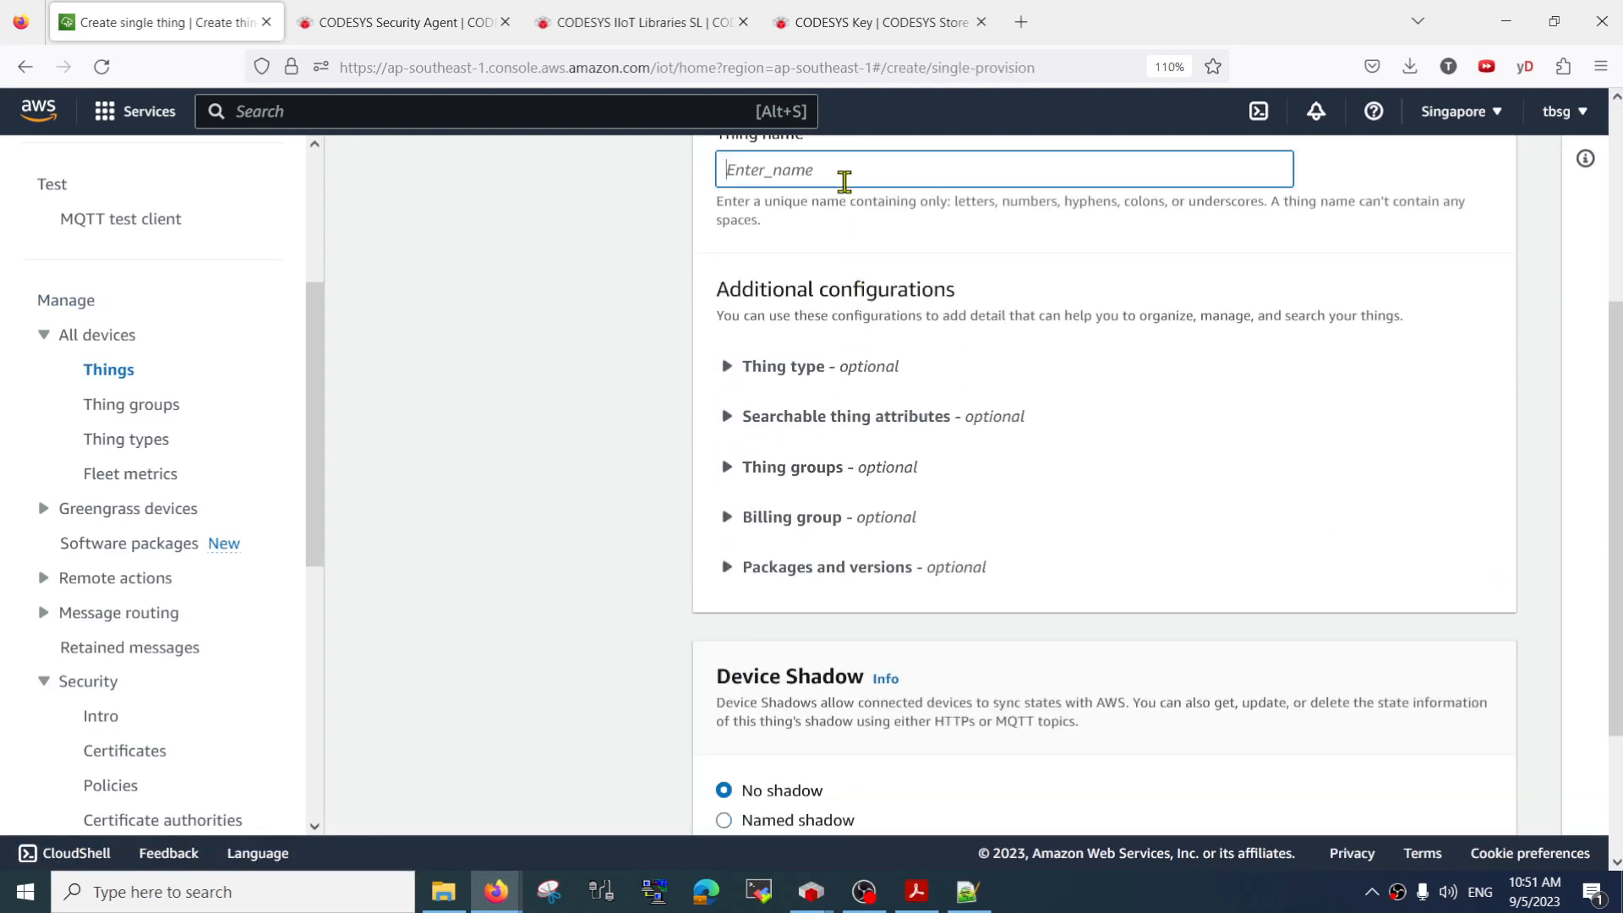
type("tx707")
scroll(1006, 474, "down", 3)
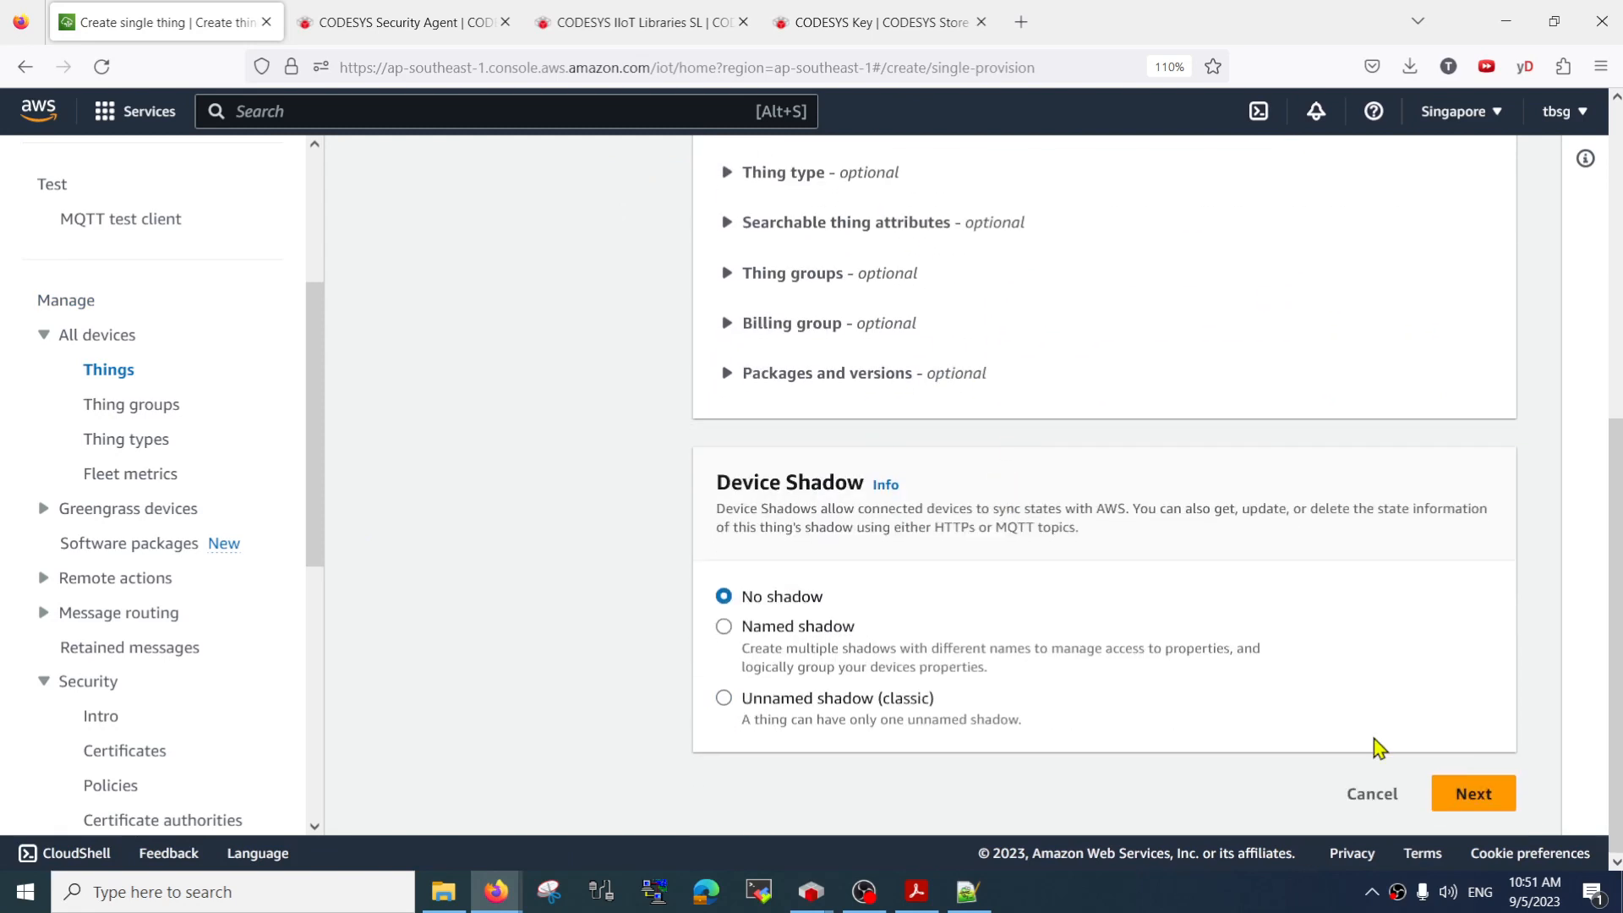
left_click(1479, 801)
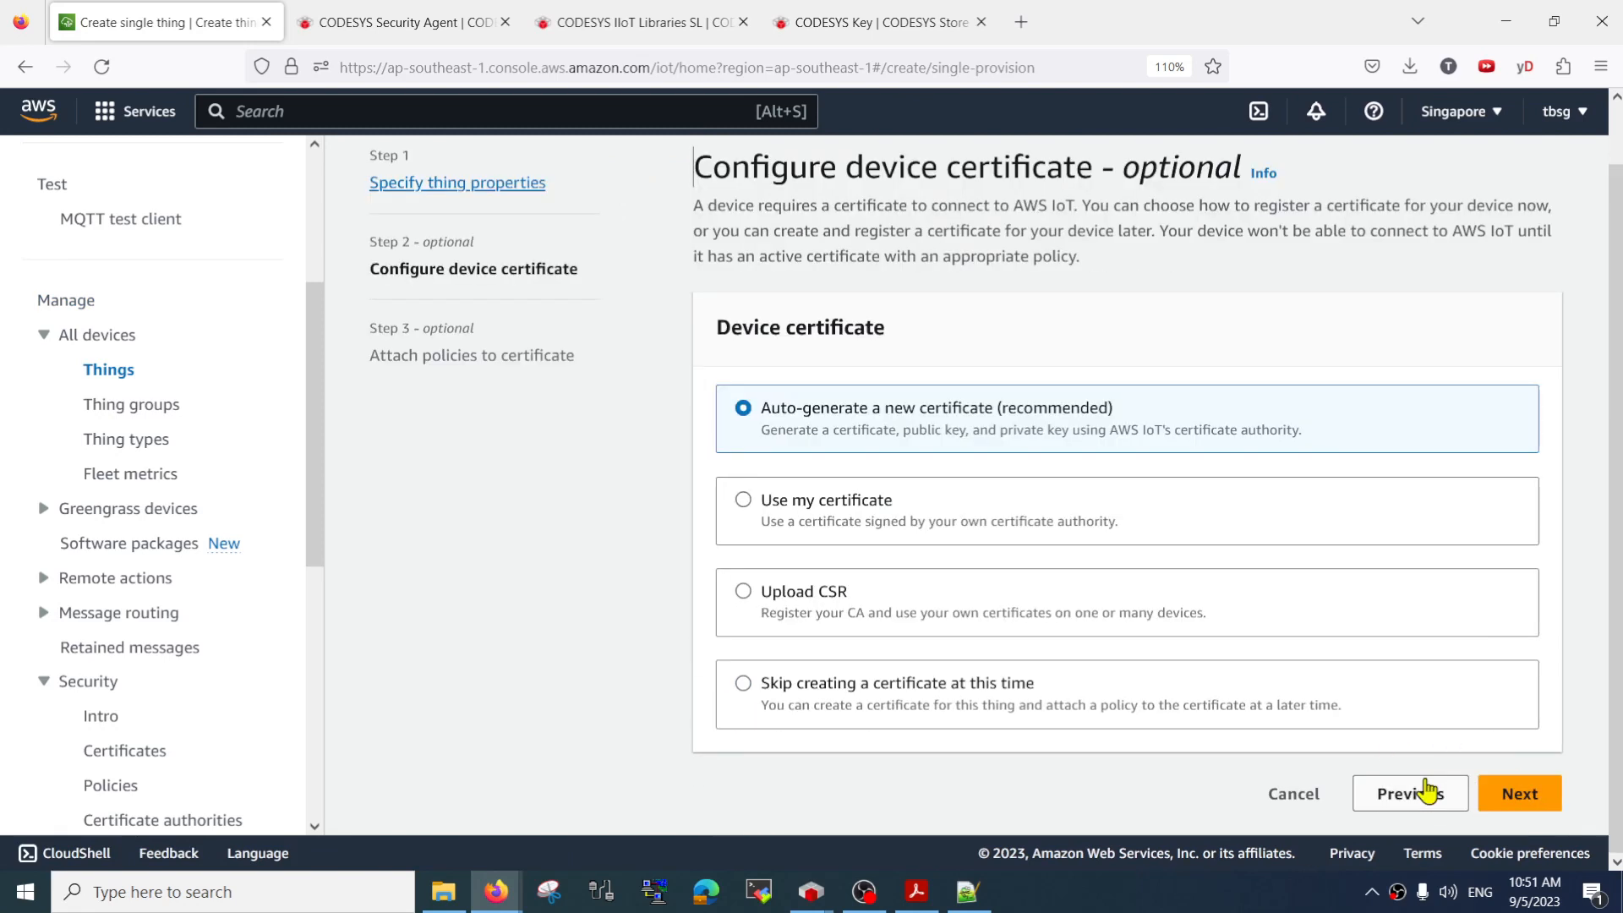
Choose Upload CSR as the device certificate method for the new thing
left_click(817, 511)
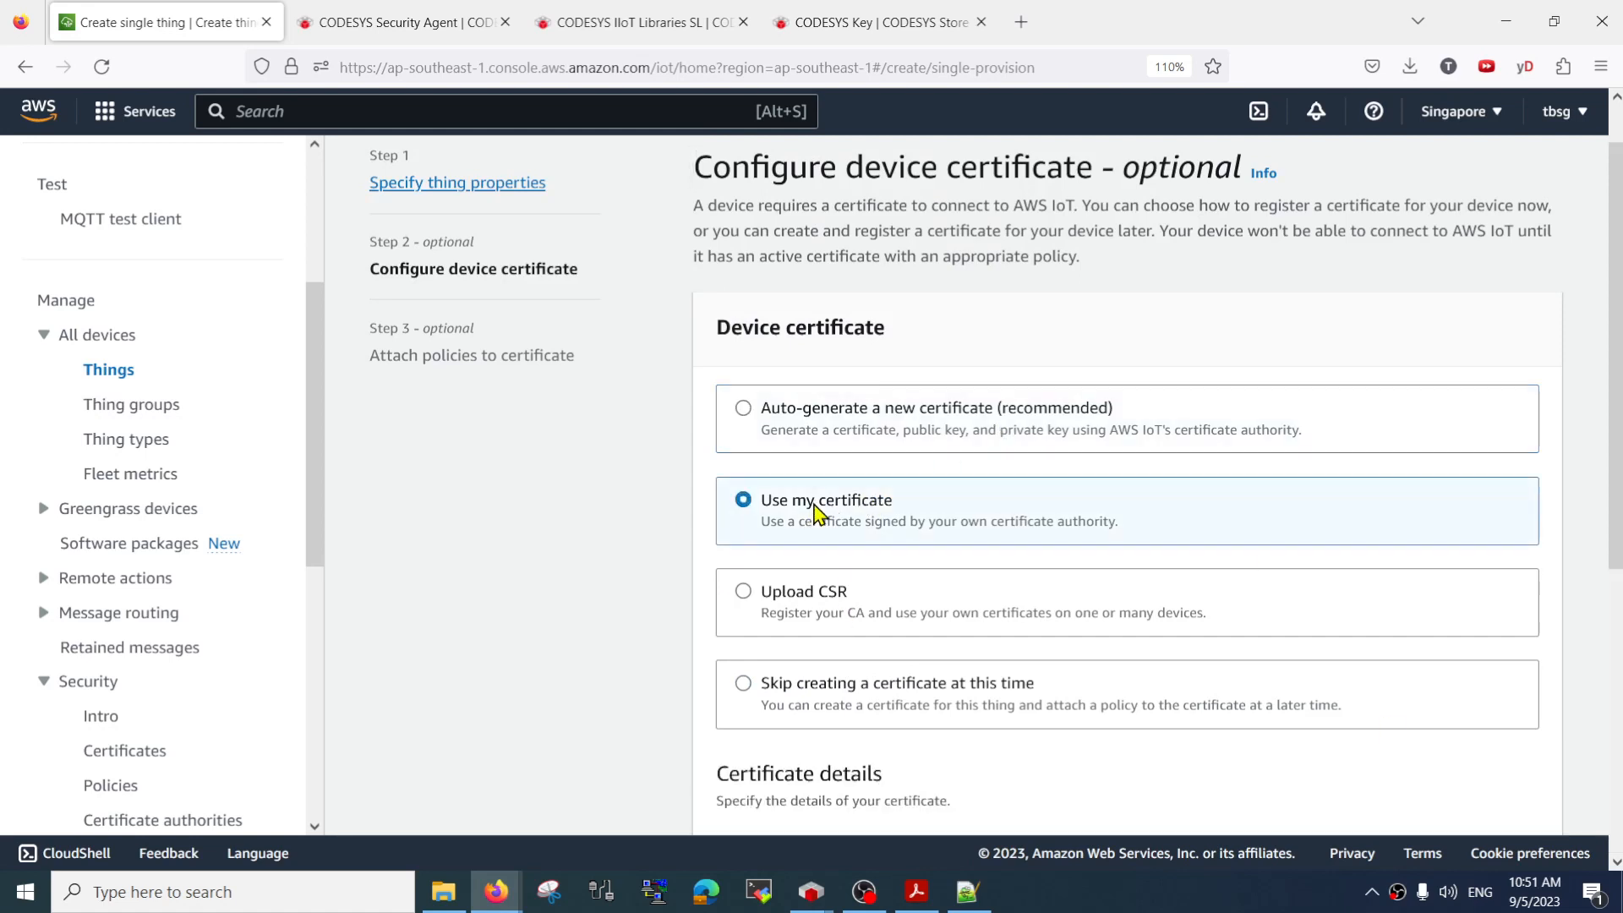
left_click(816, 615)
scroll(815, 622, "down", 3)
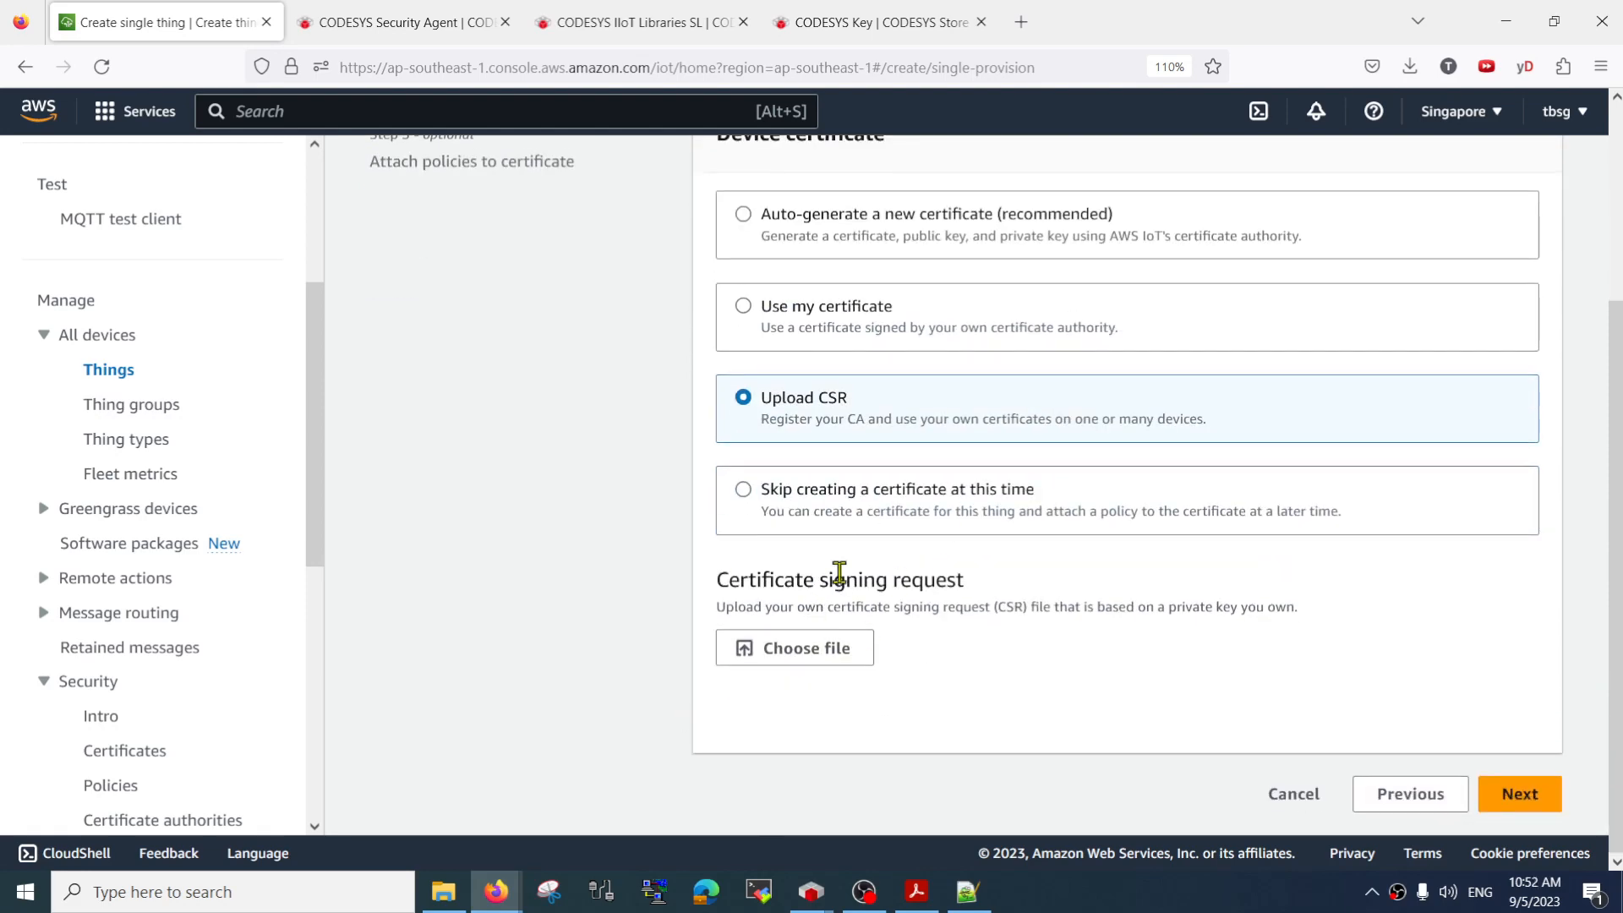
scroll(884, 454, "up", 5)
scroll(885, 671, "down", 5)
Switch to CODESYS, open the TX707 device editor, close the Messages view and display the PLC Shell
key("alt+Tab")
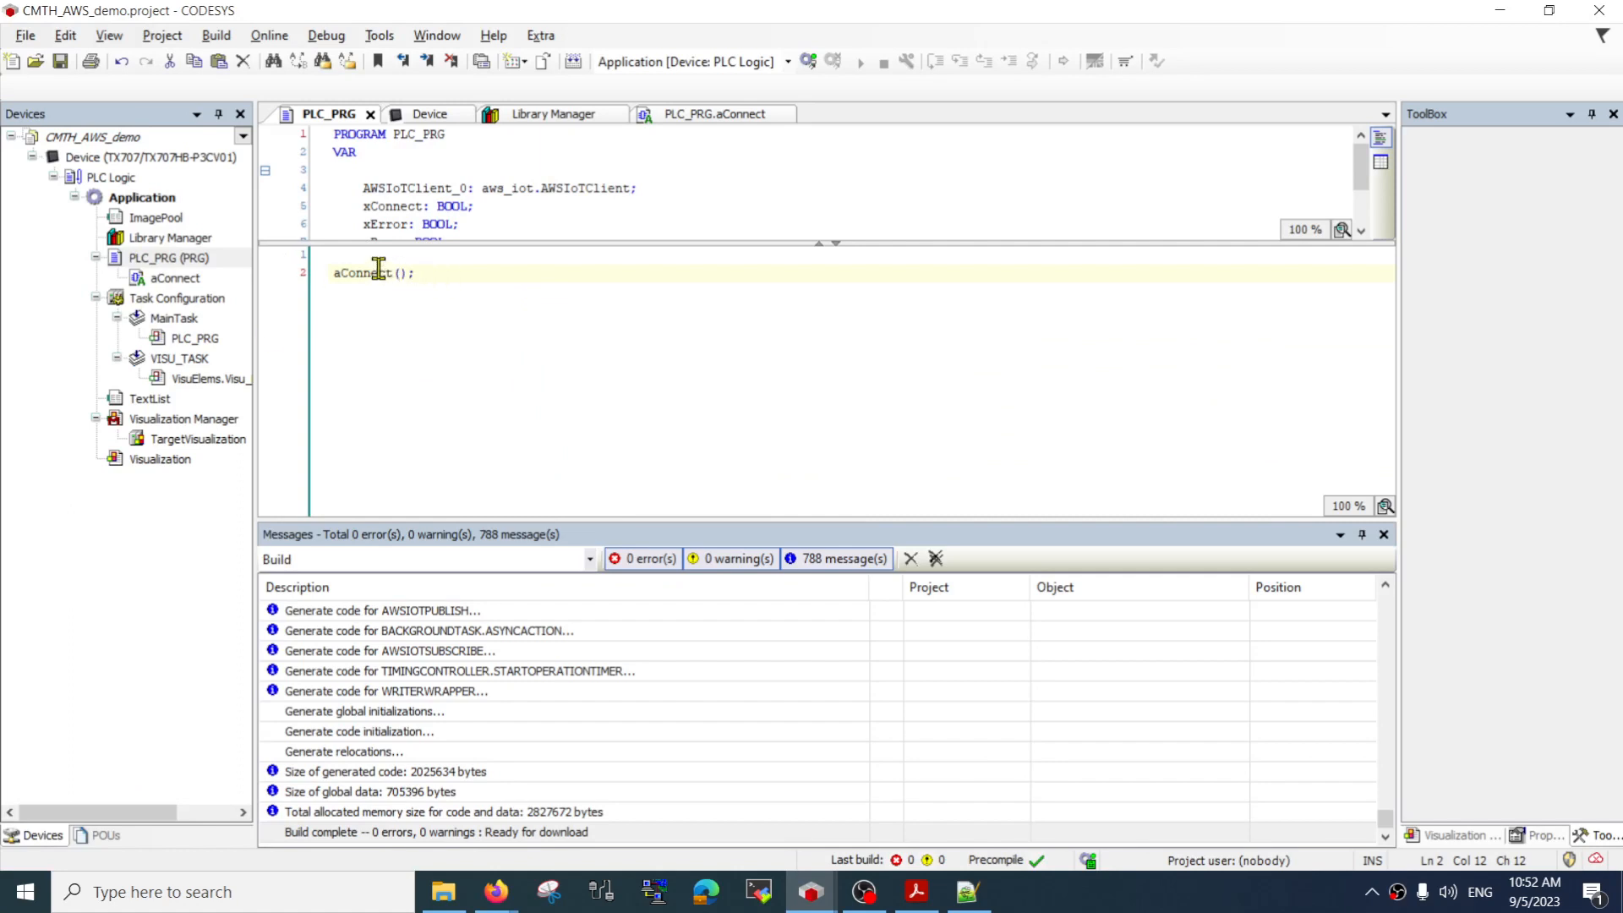
left_click(146, 159)
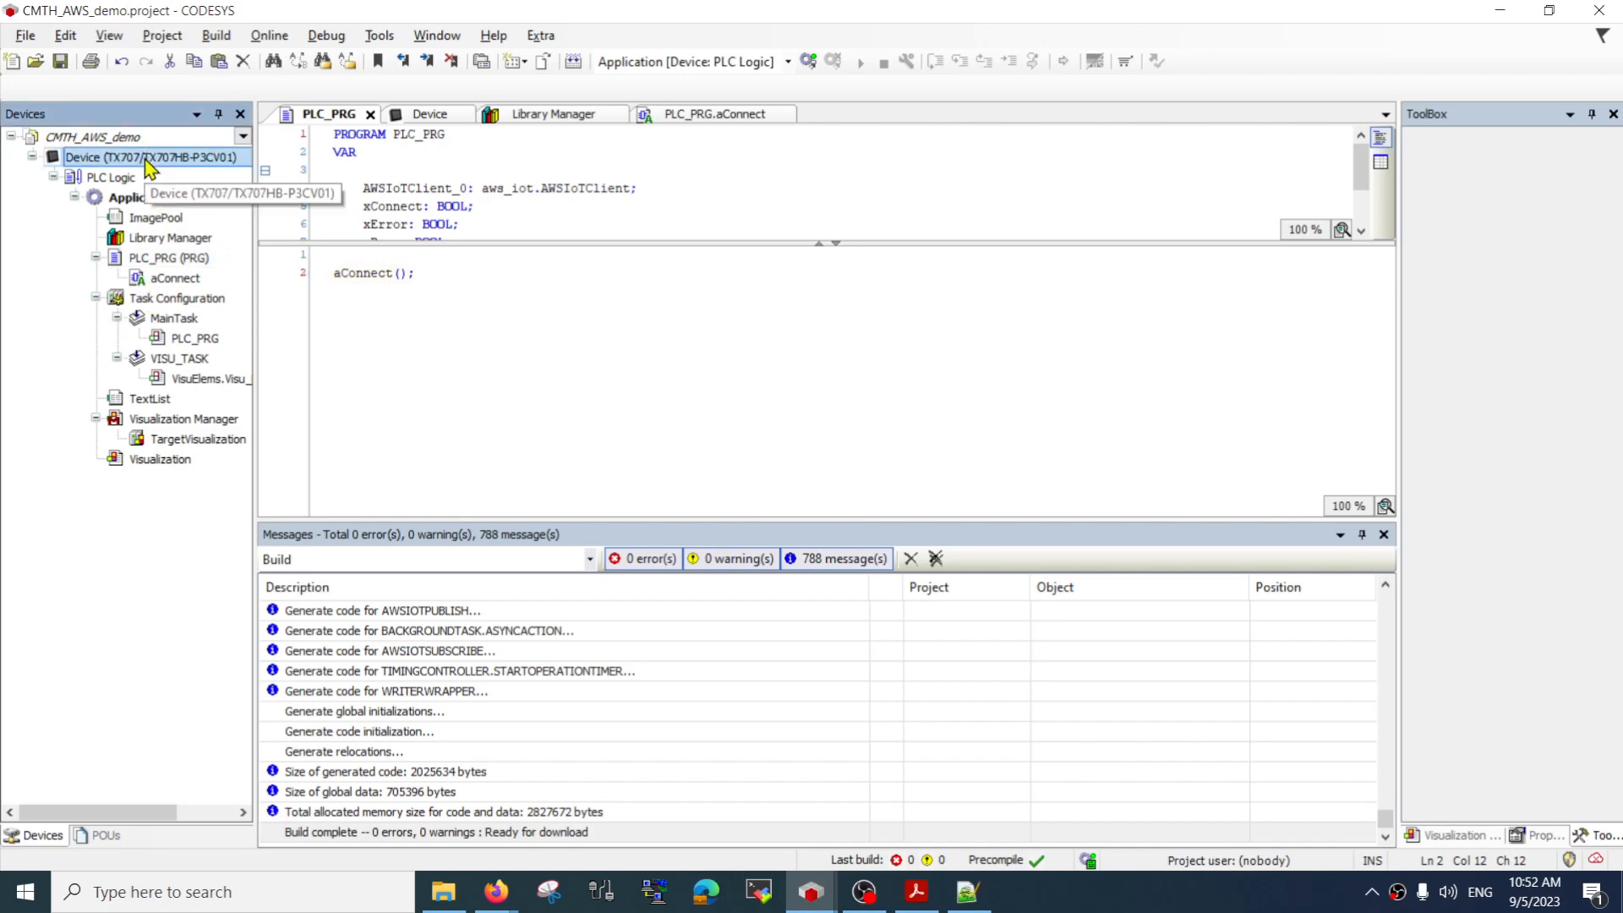
double_click(148, 159)
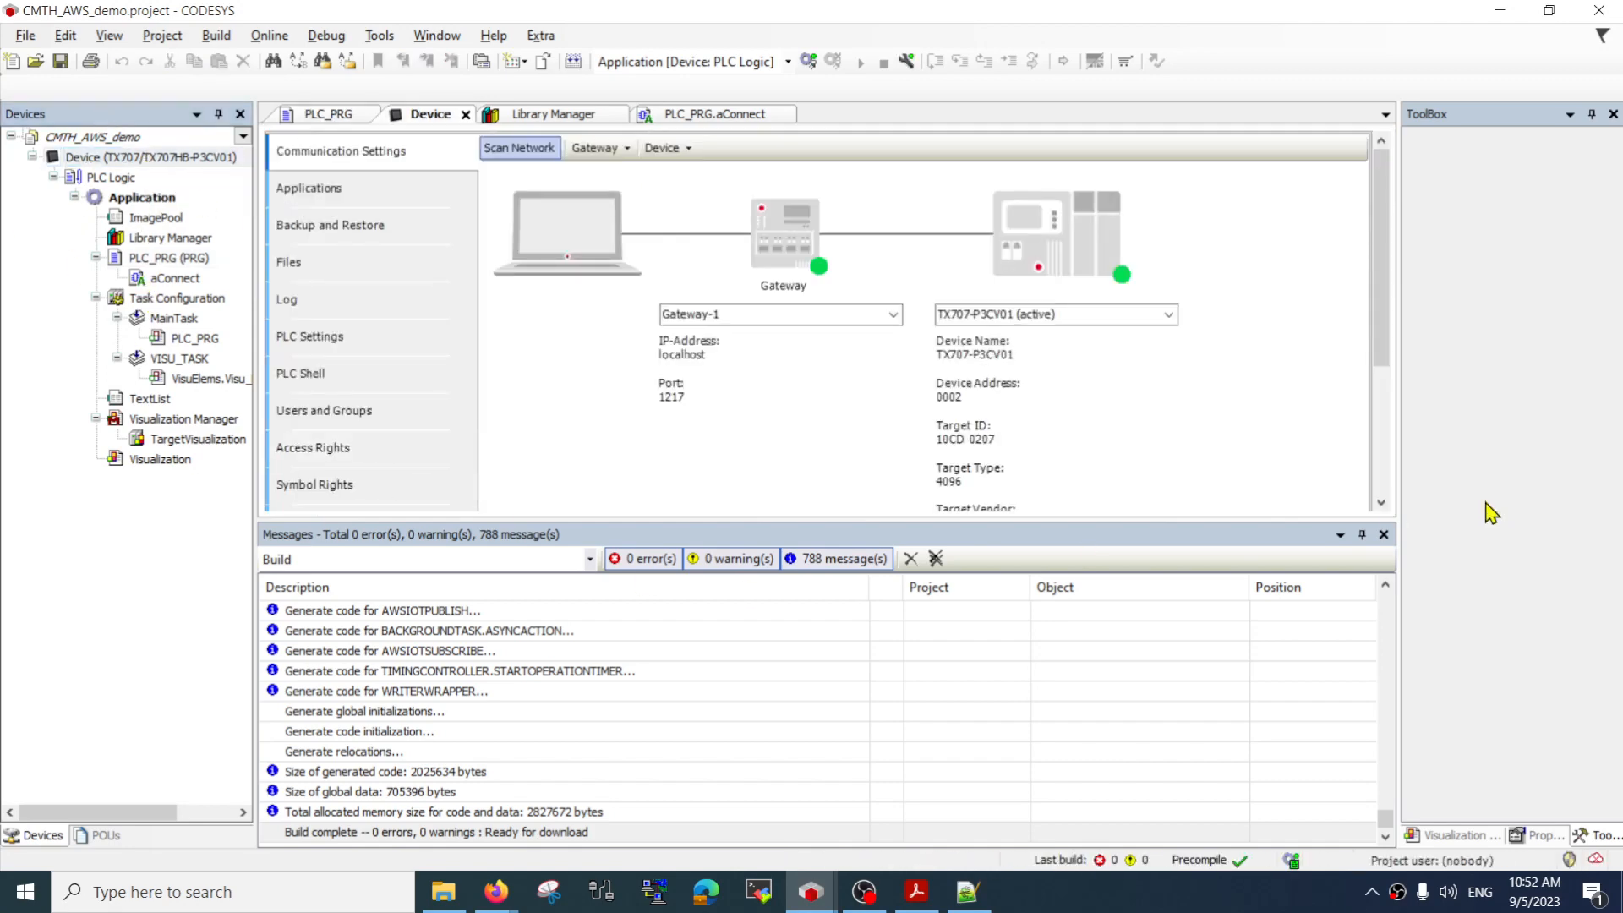
left_click(1383, 534)
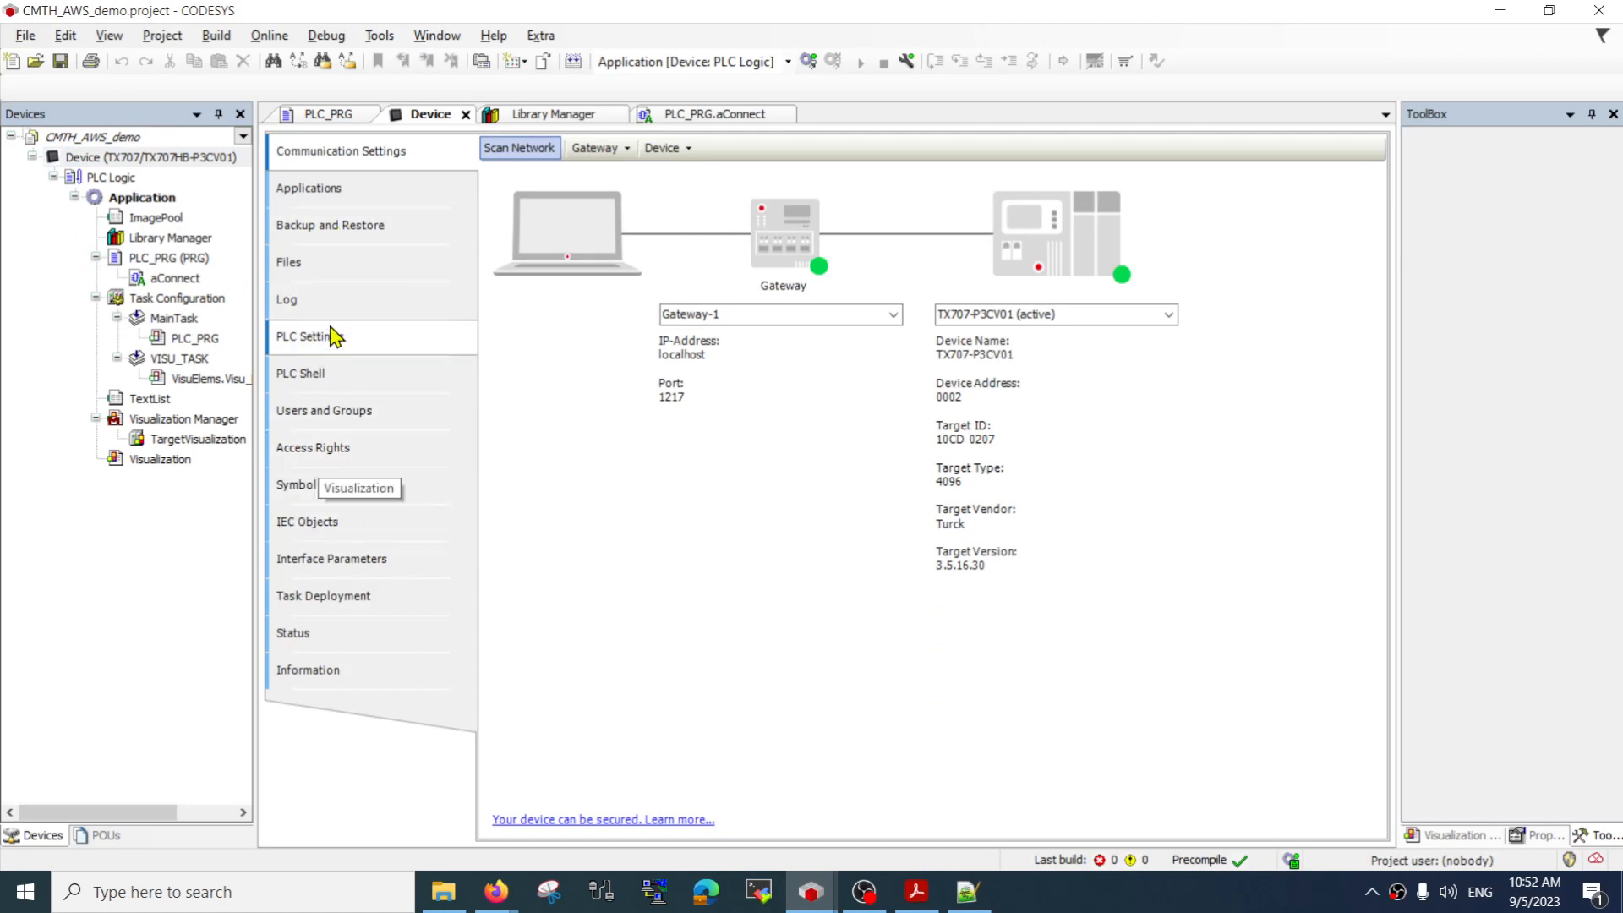
left_click(337, 377)
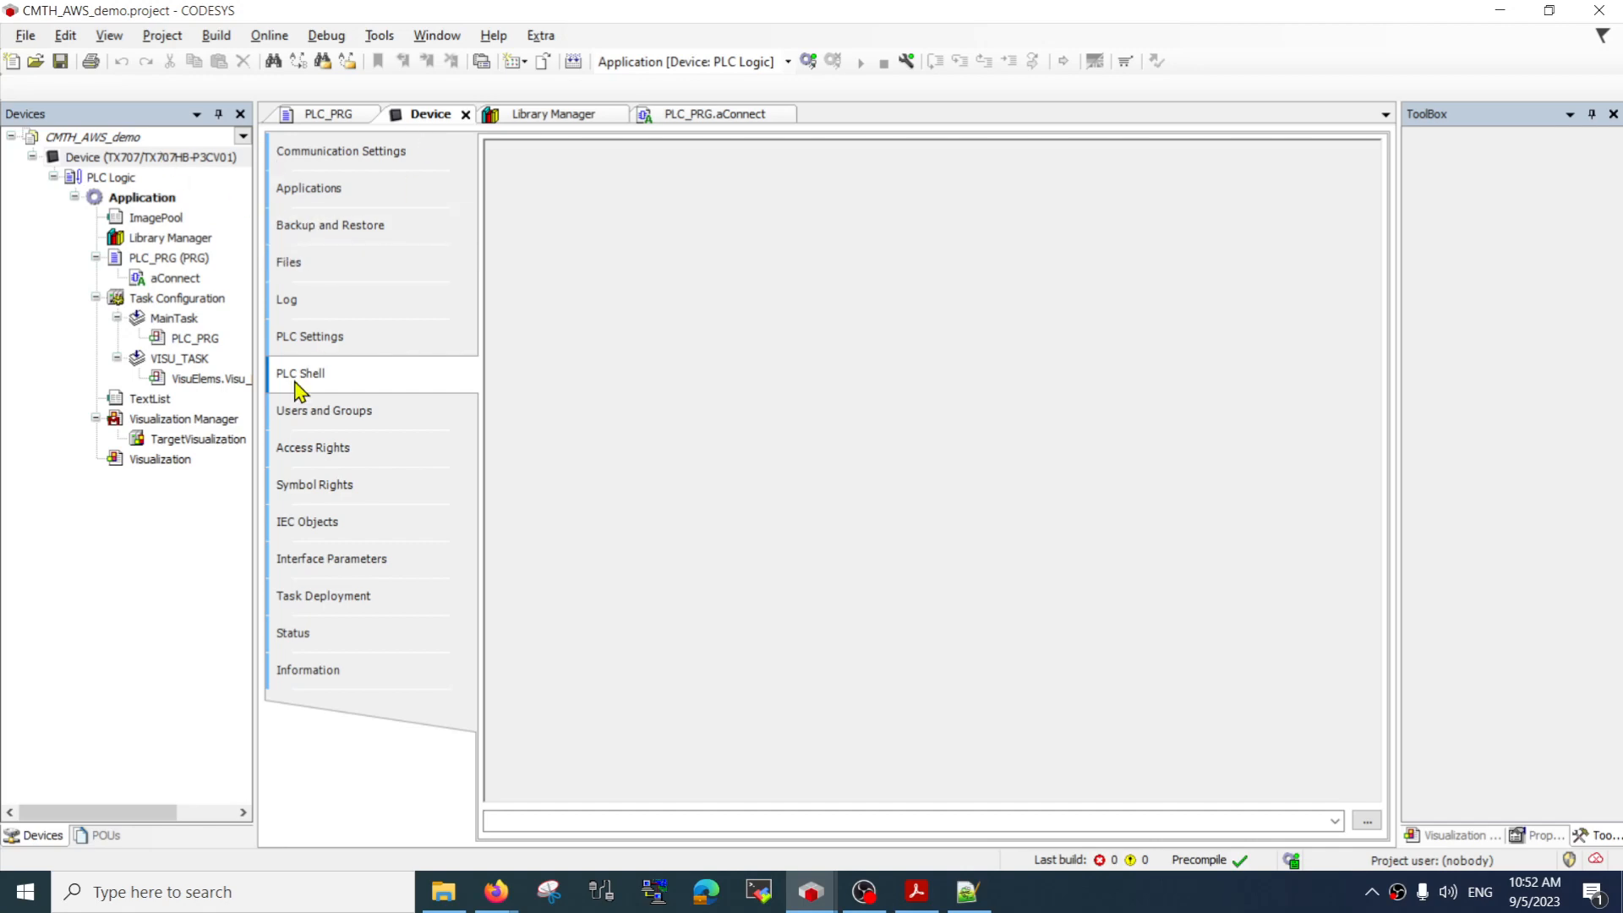
Insert the standard command cert-getapplist in the PLC Shell and run it on the controller
left_click(1367, 822)
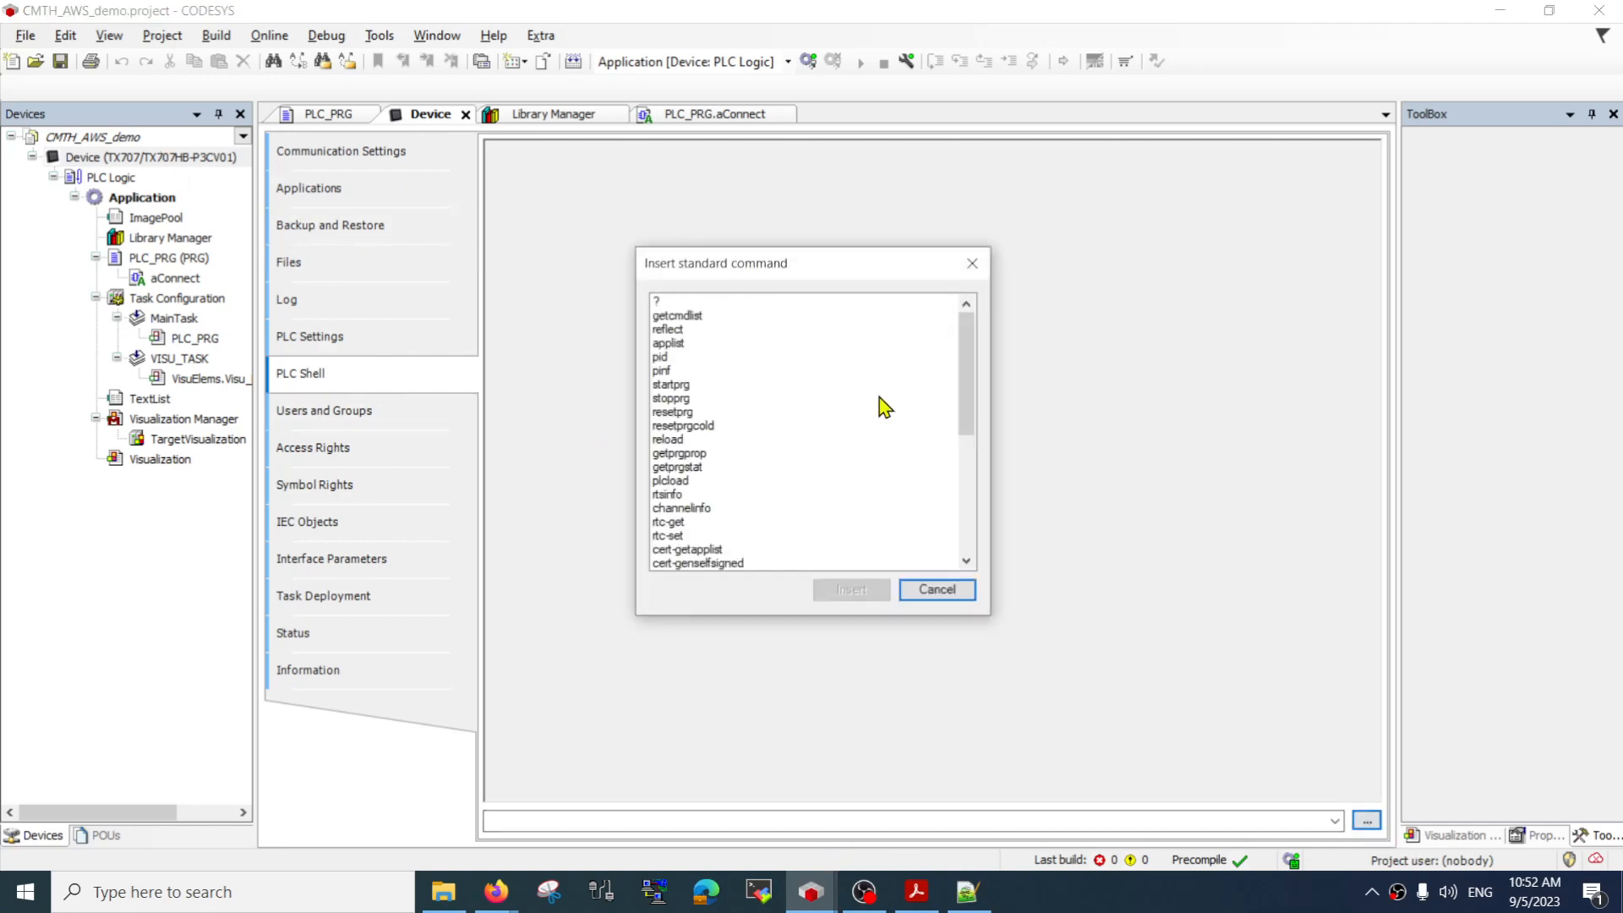
left_click(757, 536)
key("Down")
key("Down")
key("Down")
key("Down")
key("Down")
key("Down")
key("Down")
key("Down")
key("Down")
key("Down")
key("Down")
key("Down")
key("Down")
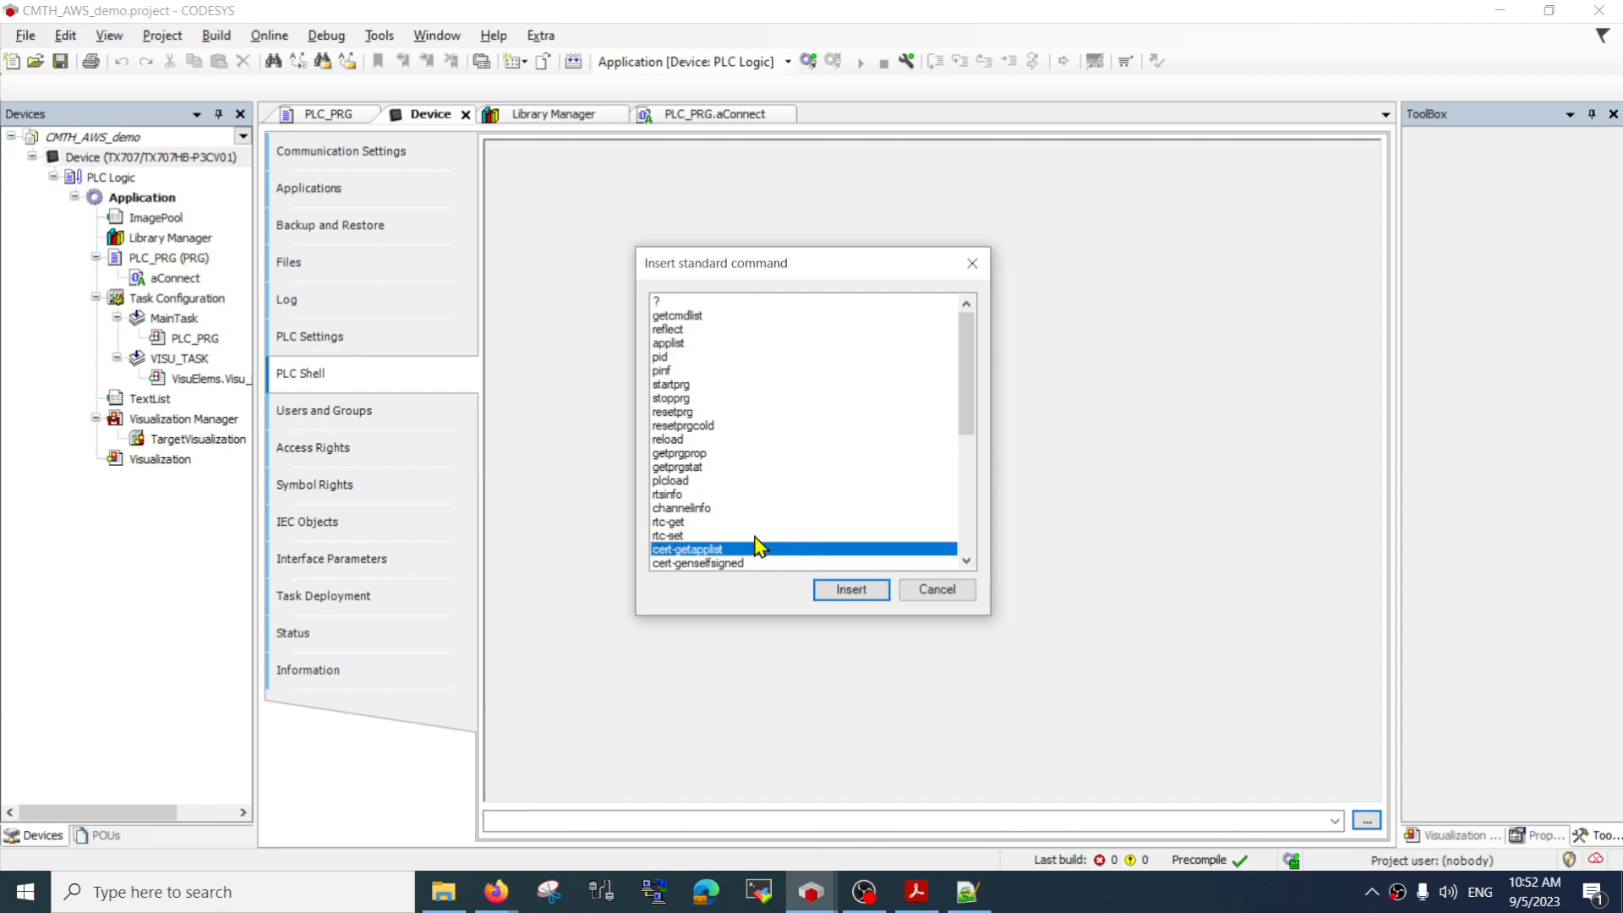
left_click(729, 443)
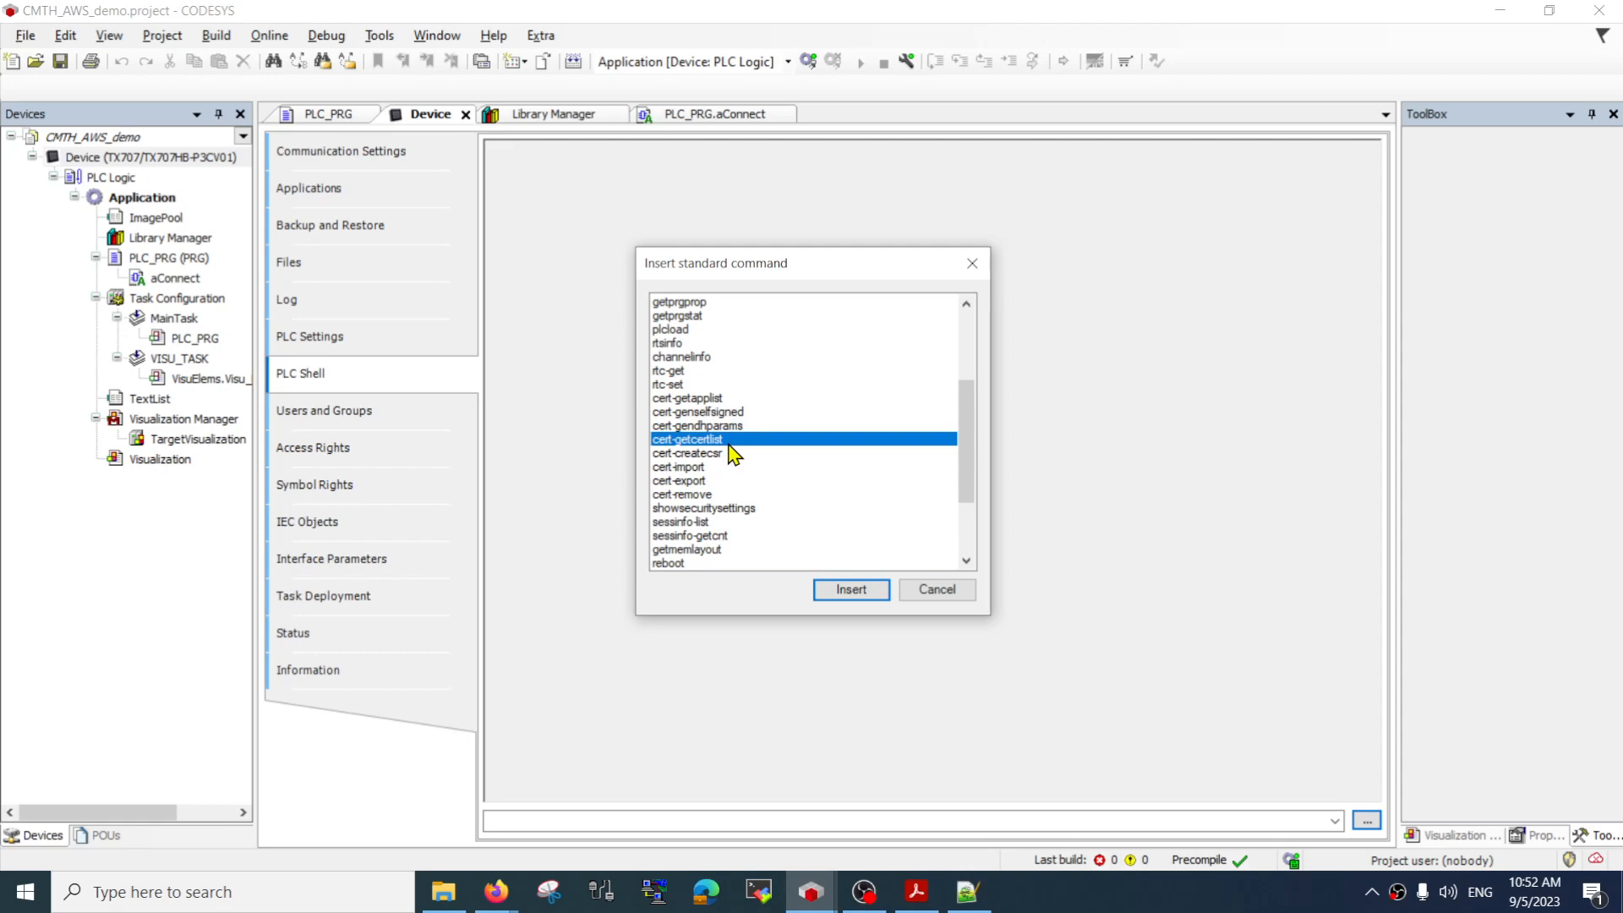
left_click(740, 401)
left_click(848, 586)
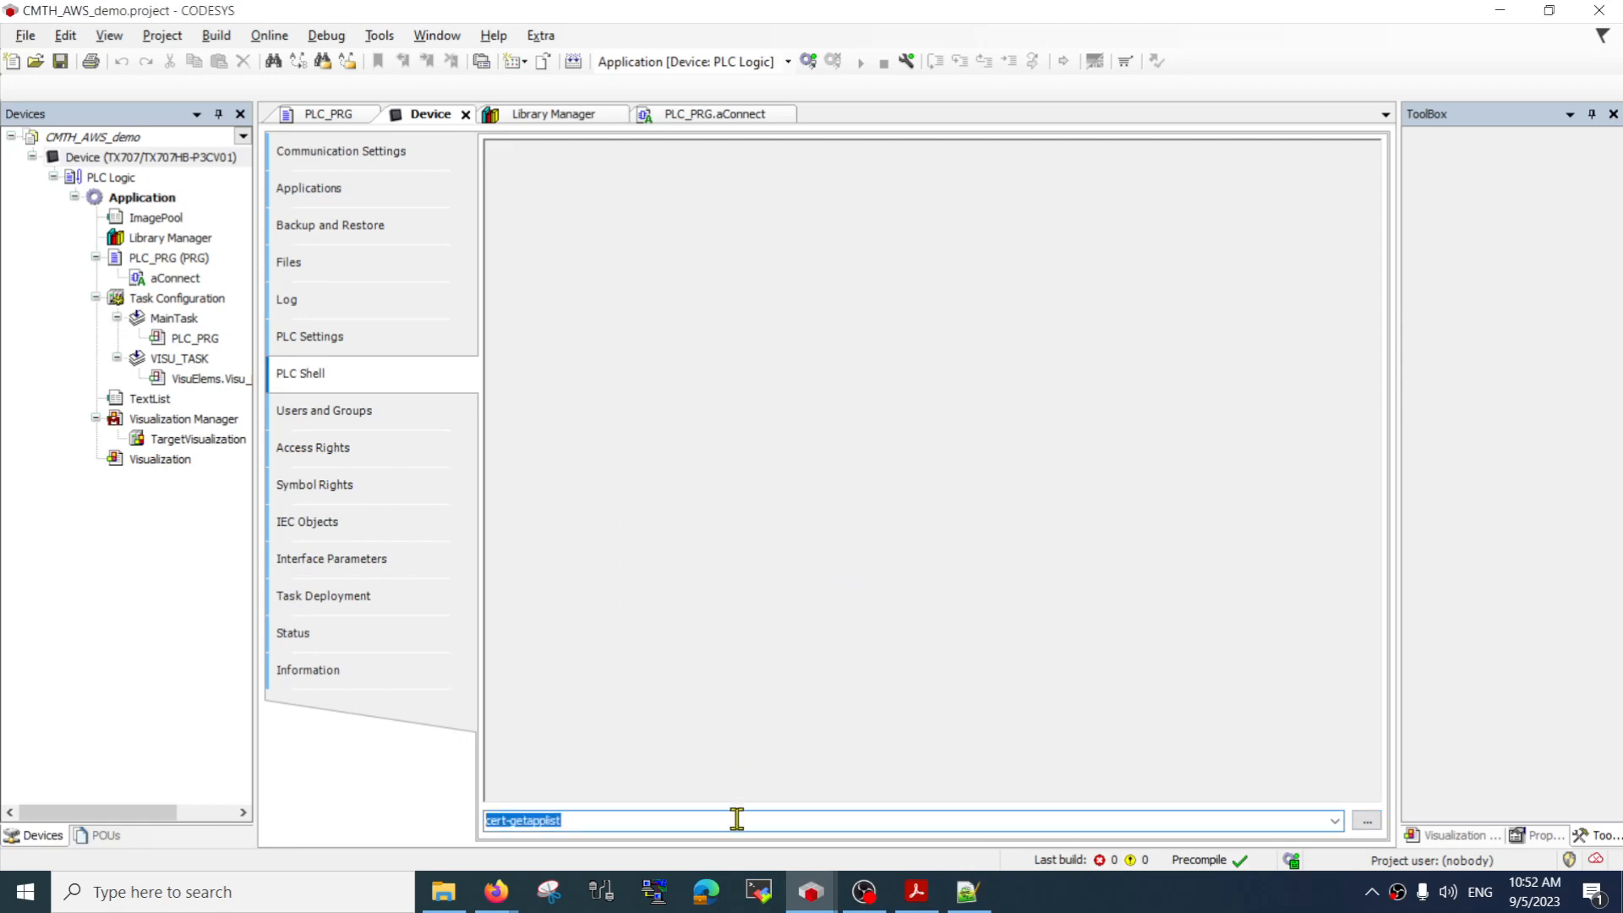
key("Return")
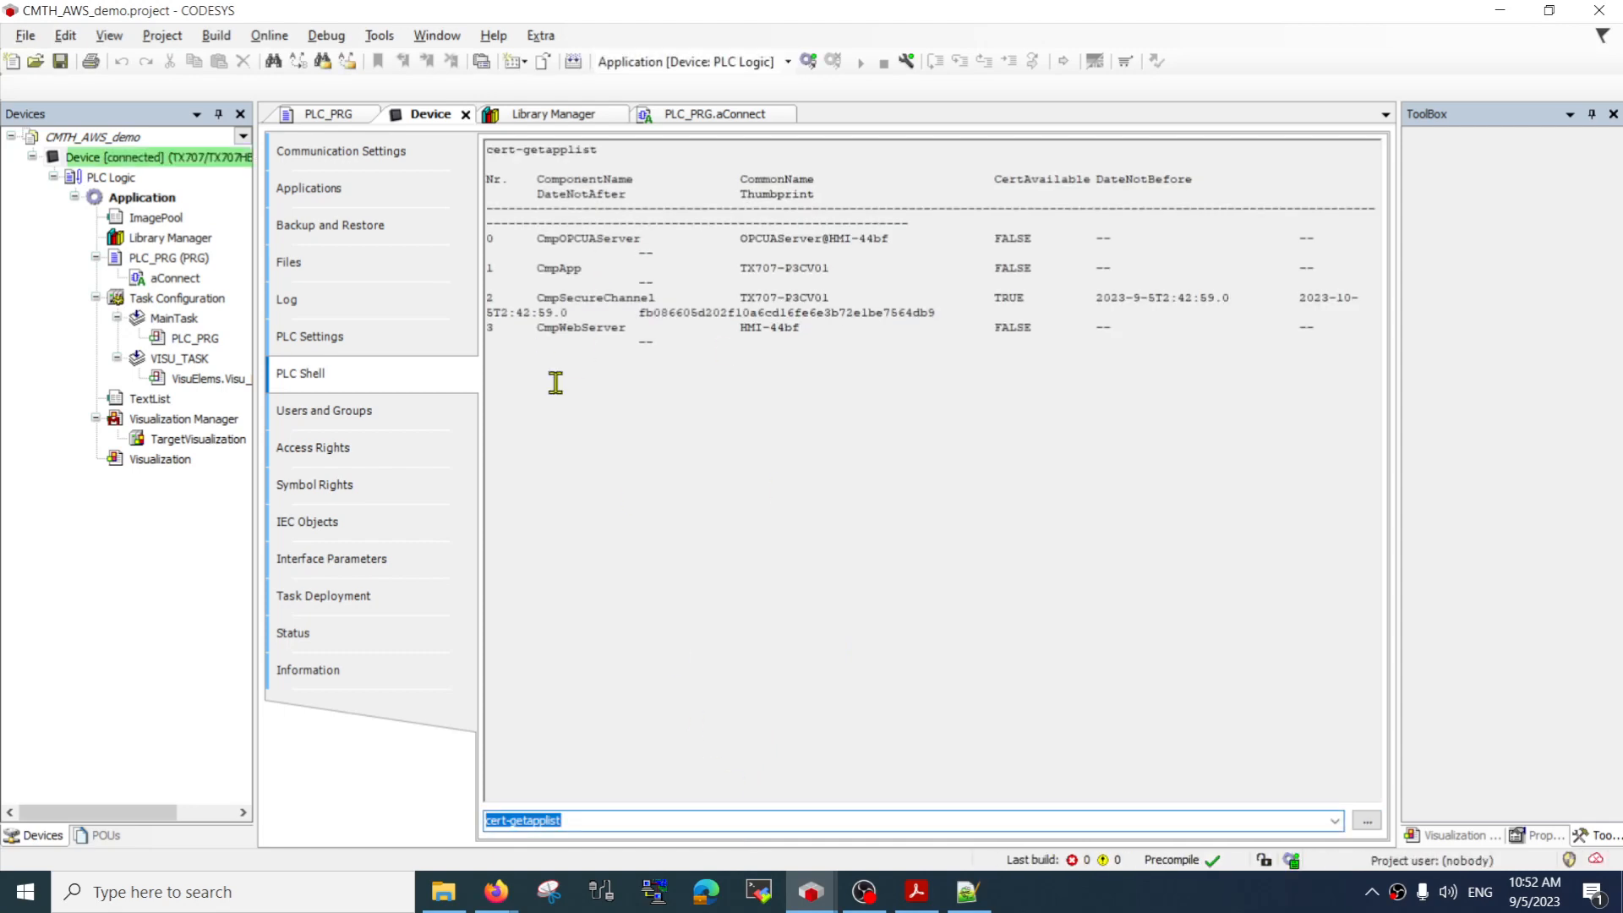
Examine the components, common names and certificate availability in the cert-getapplist output
left_click_drag(594, 264, 837, 398)
left_click(887, 409)
left_click_drag(711, 368, 510, 203)
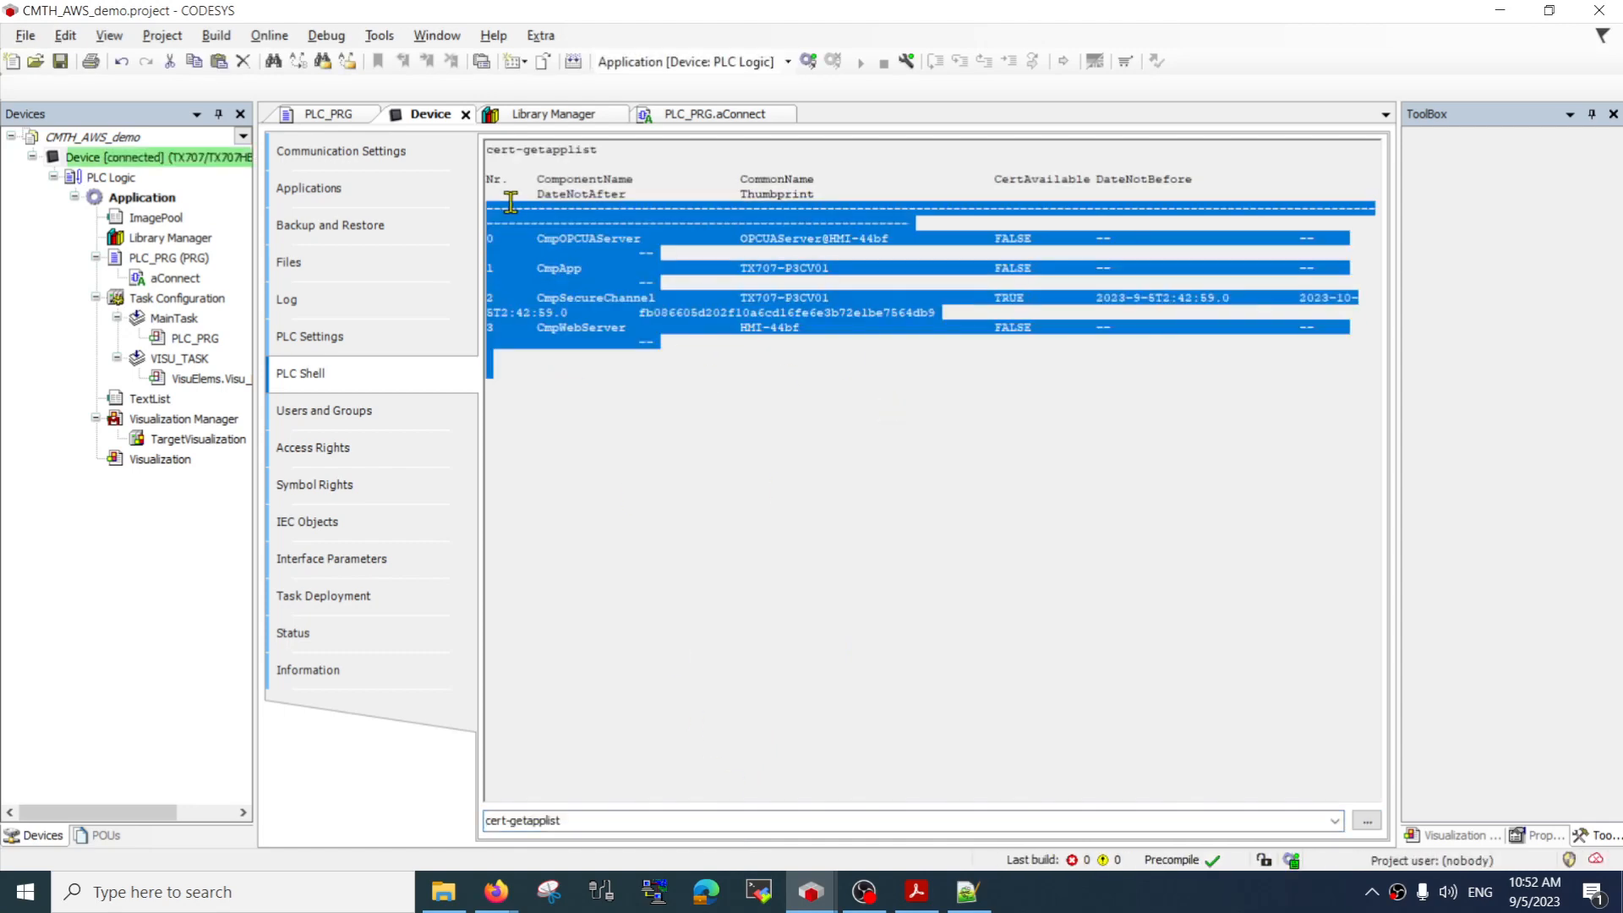
left_click(803, 398)
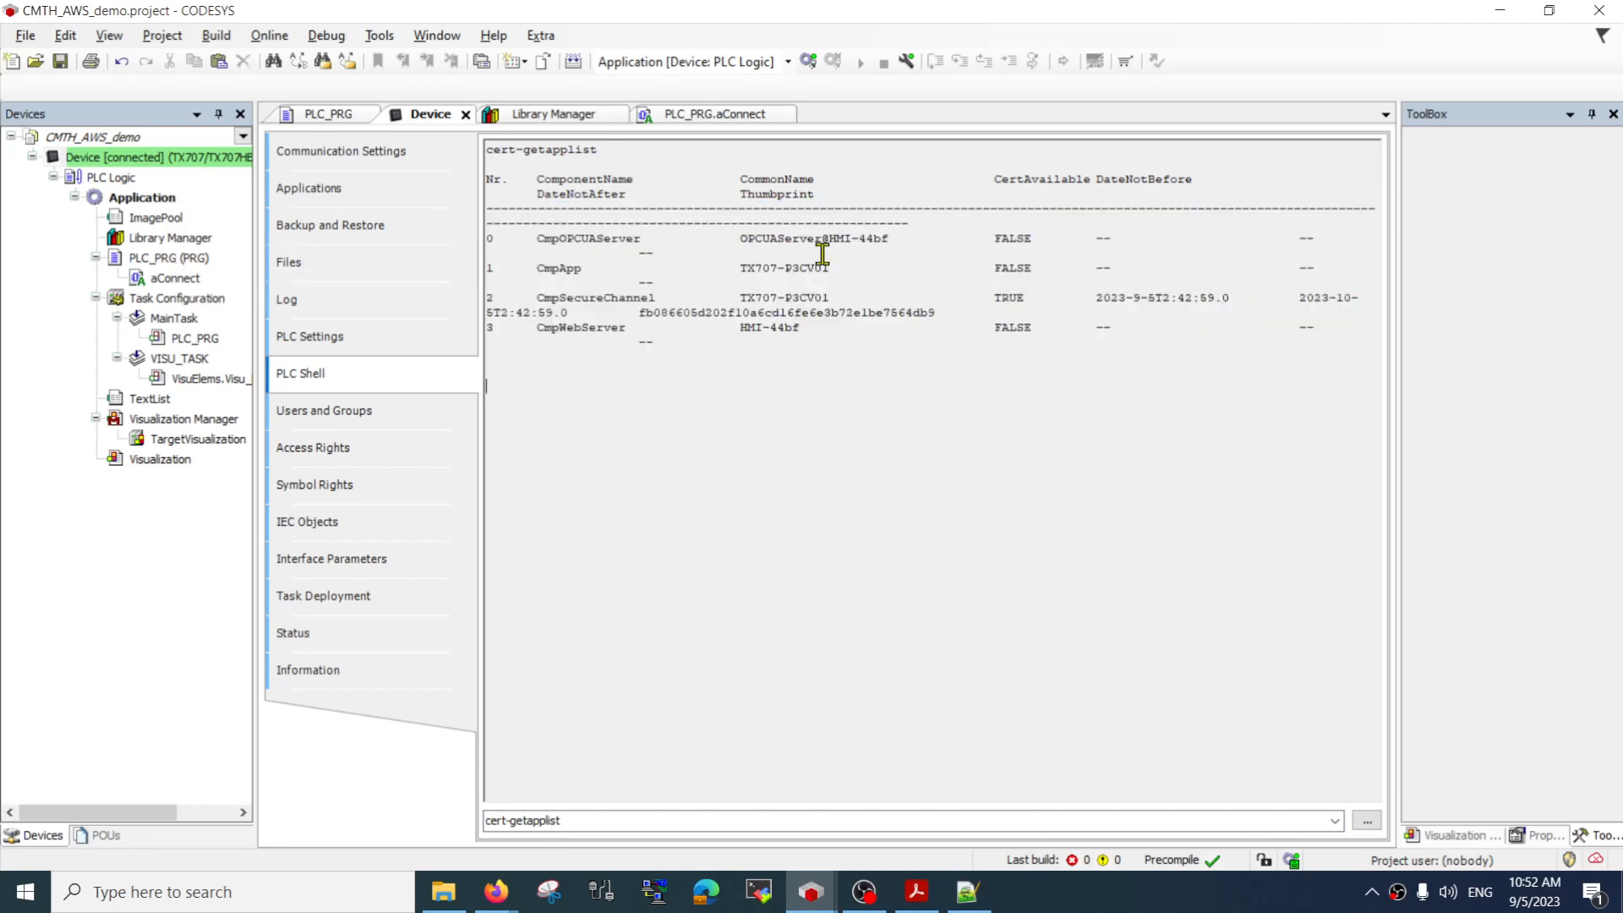
left_click_drag(786, 239, 1105, 456)
left_click(643, 332)
left_click_drag(561, 326, 865, 402)
left_click(864, 403)
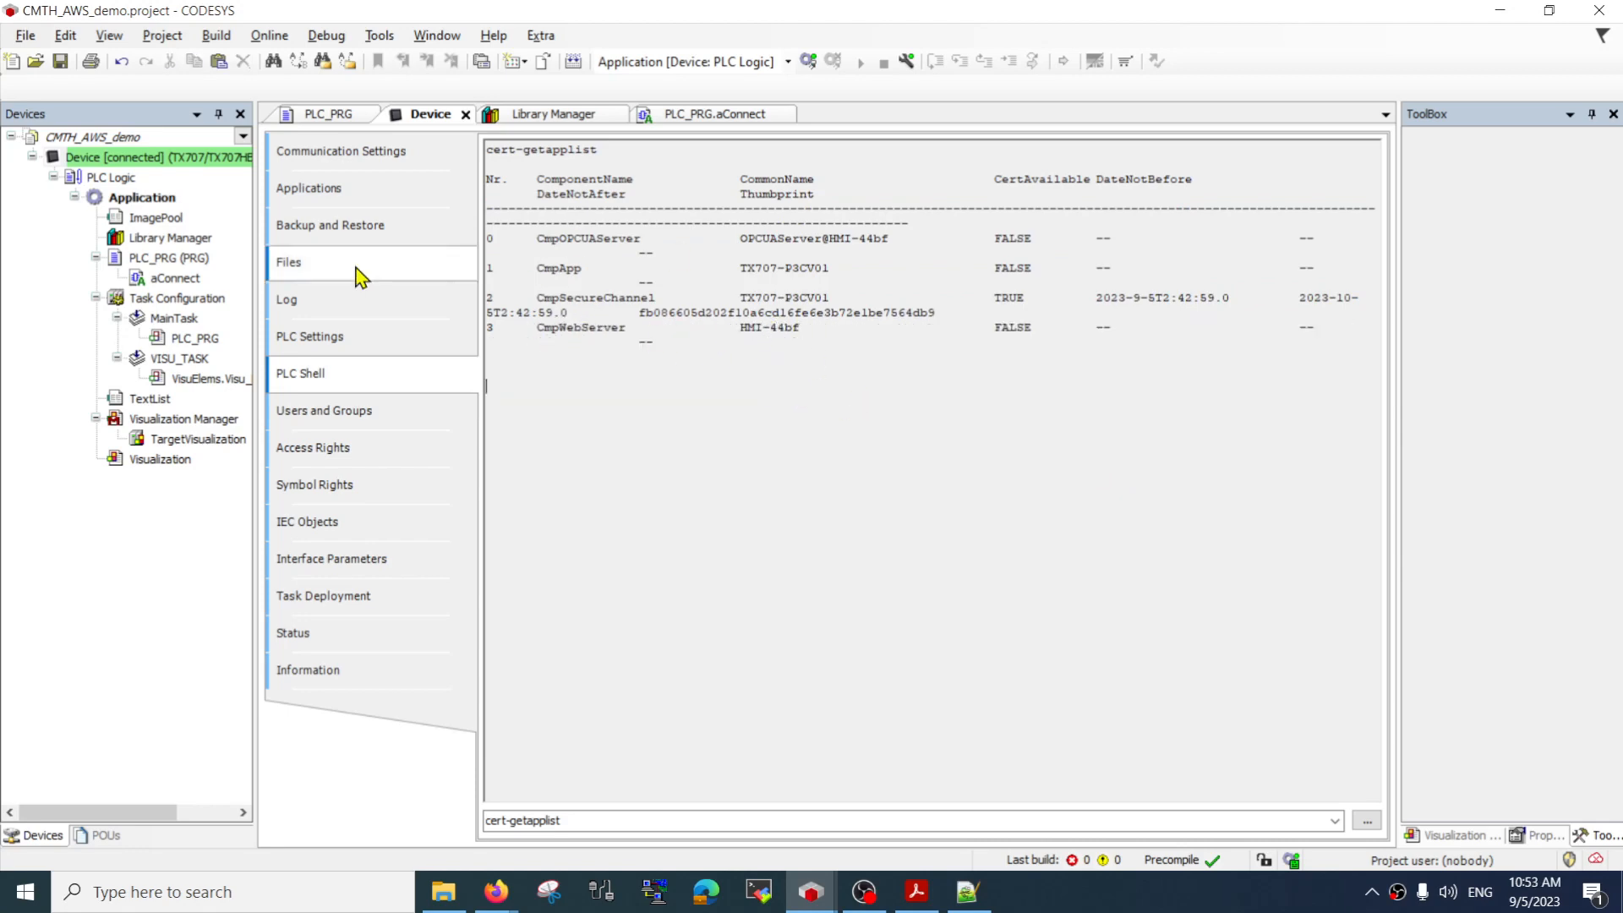
Log in to the controller and open the aConnect action of PLC_PRG in online mode
left_click(163, 276)
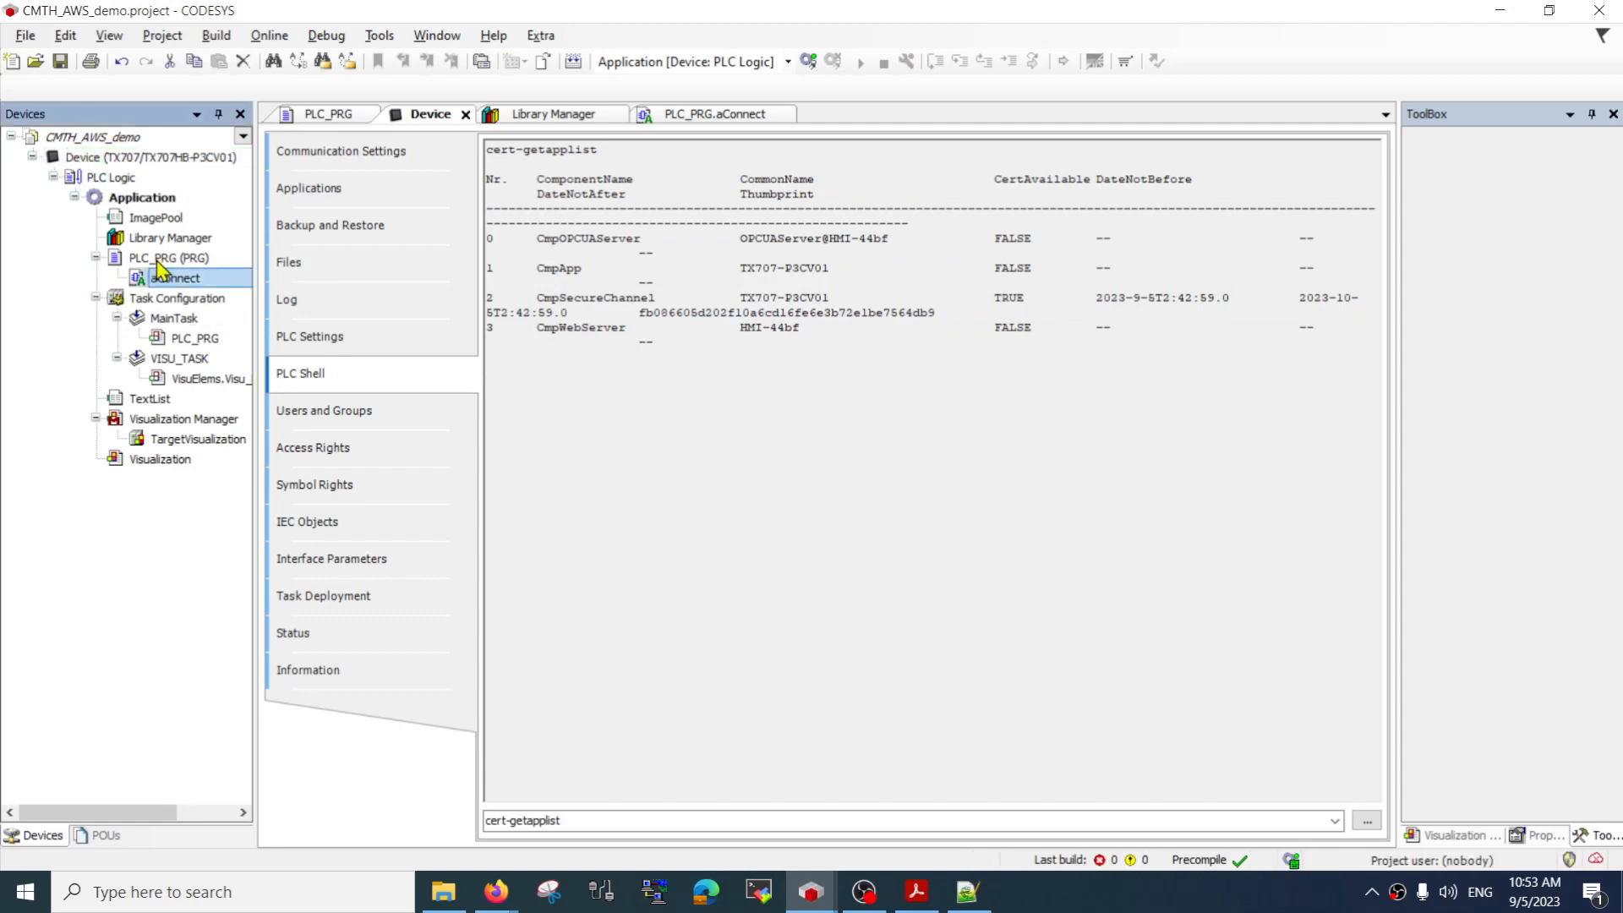
double_click(157, 261)
double_click(166, 275)
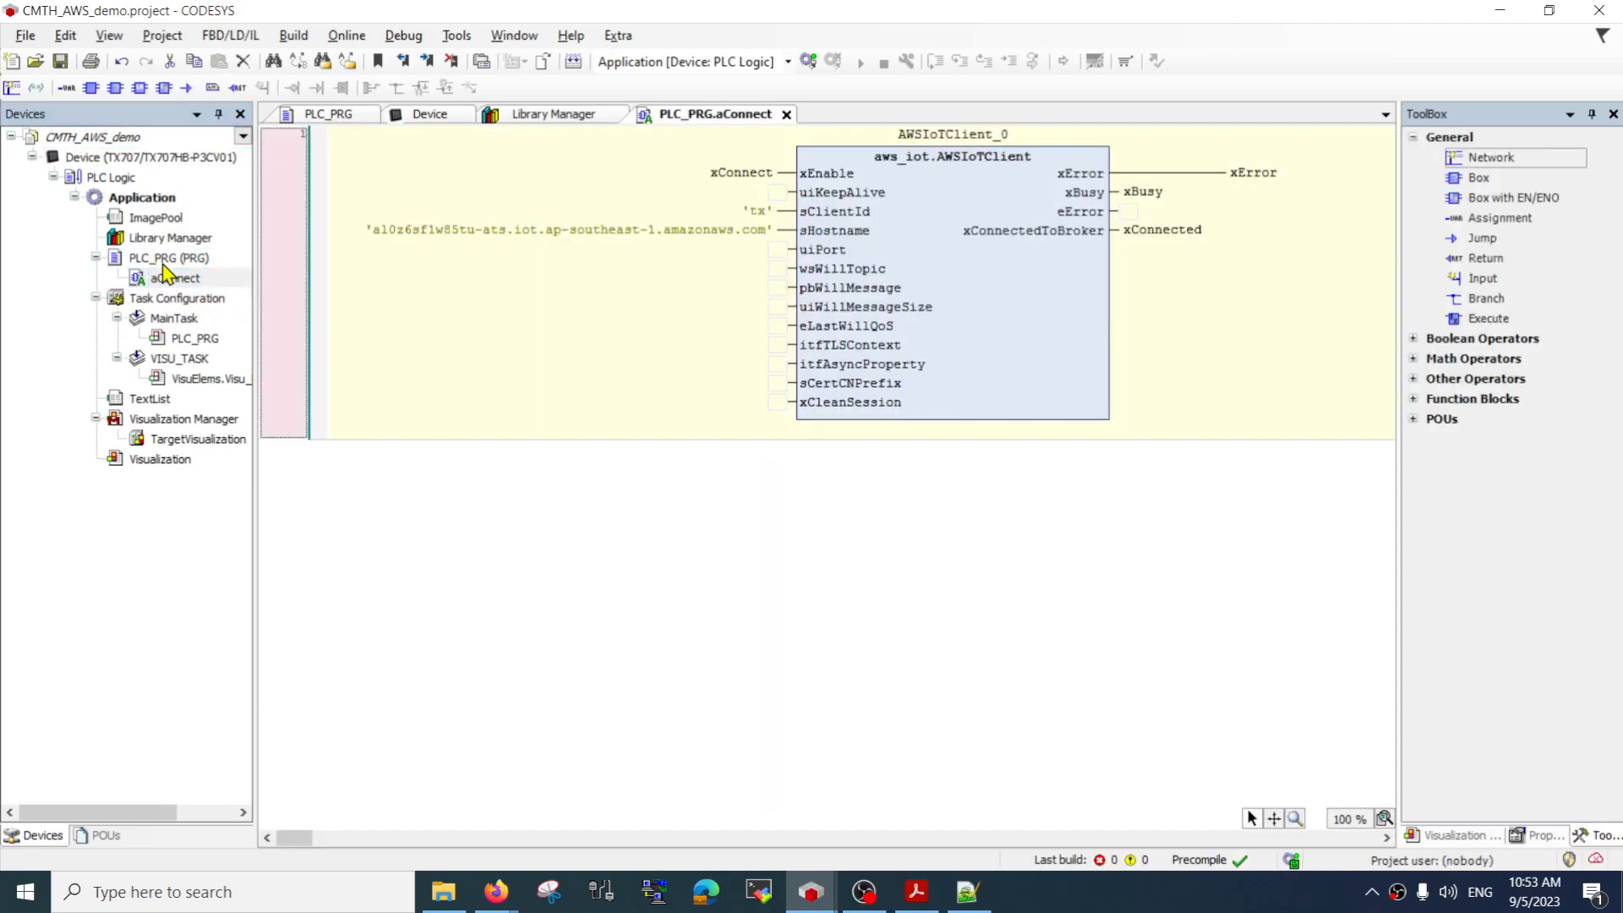
double_click(157, 258)
left_click(809, 61)
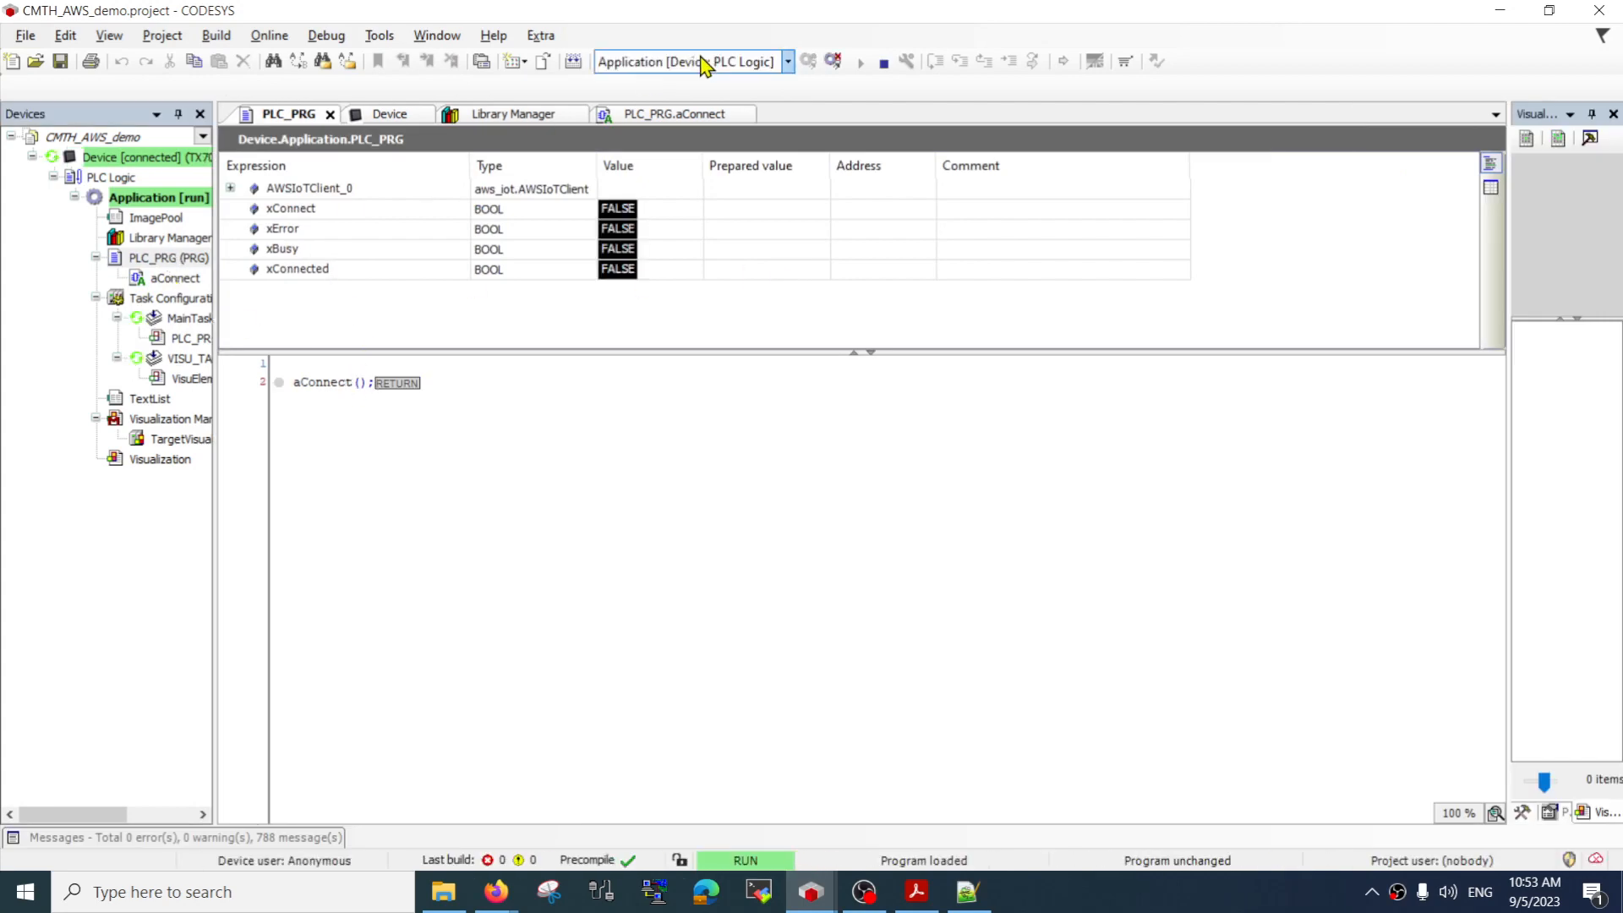
double_click(201, 277)
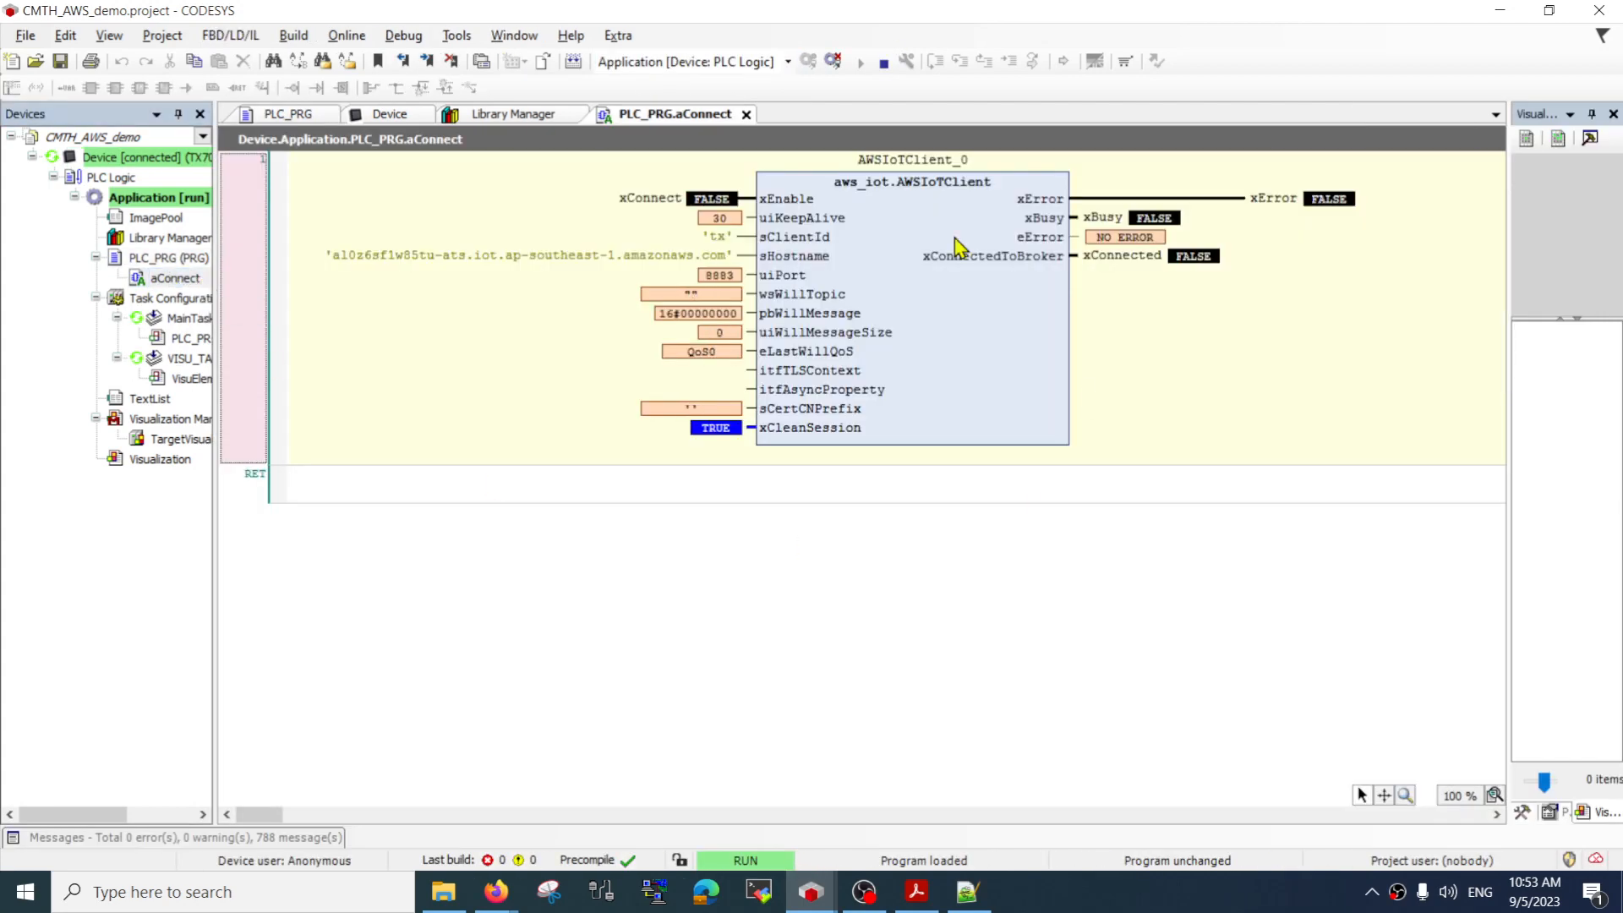
Trigger one connection attempt by writing TRUE and then FALSE to xConnect, and log out of the controller
double_click(717, 201)
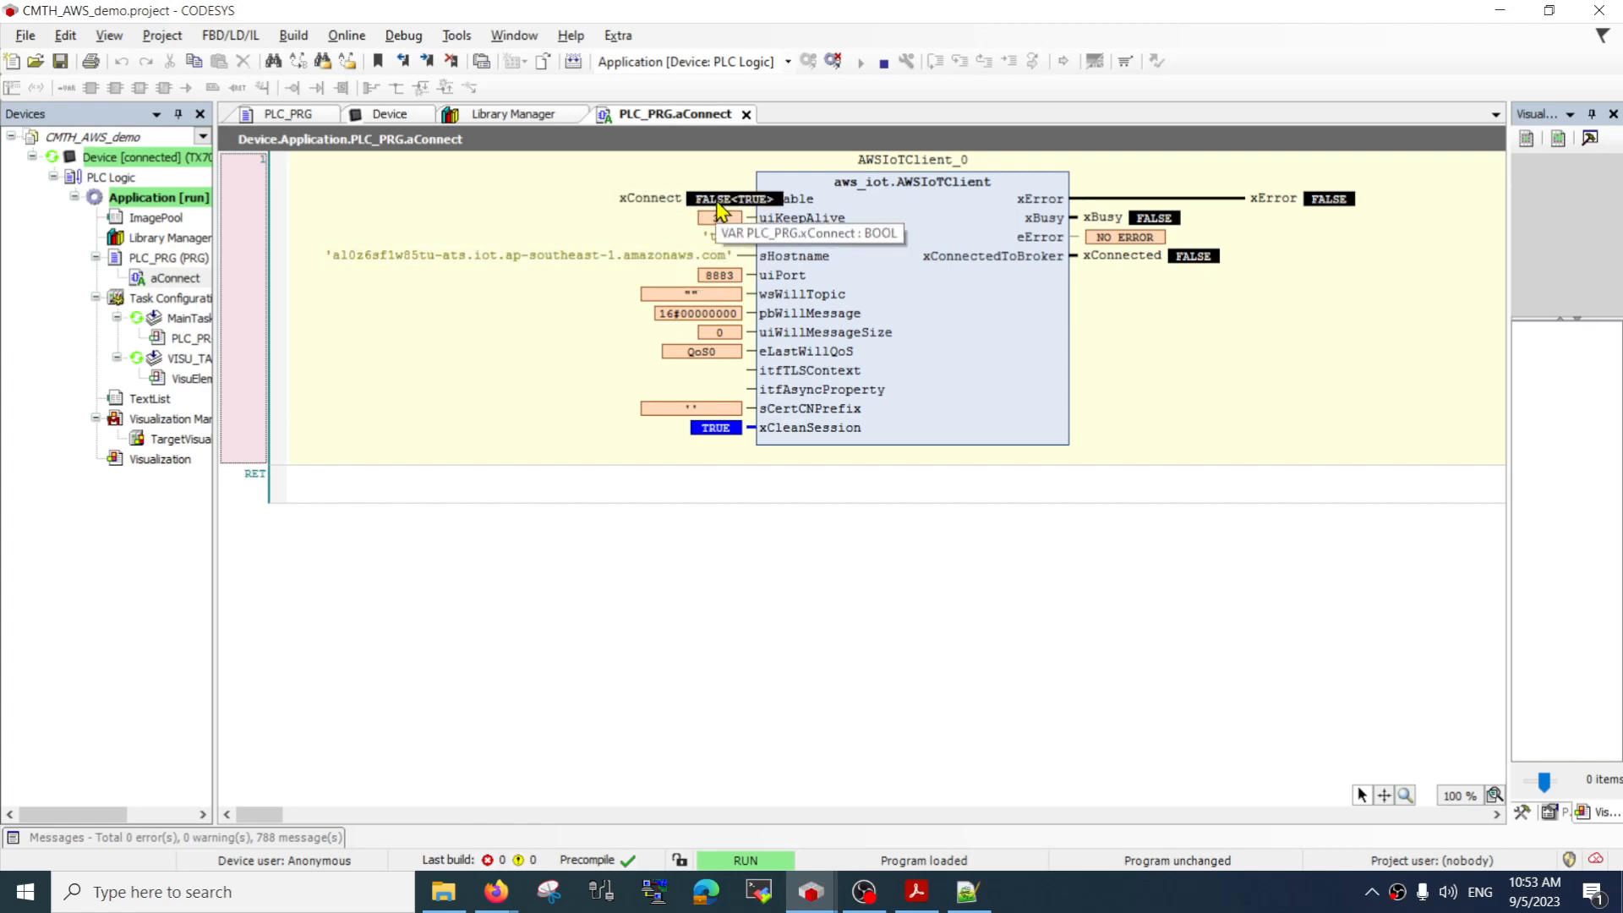
key("ctrl+F7")
double_click(717, 203)
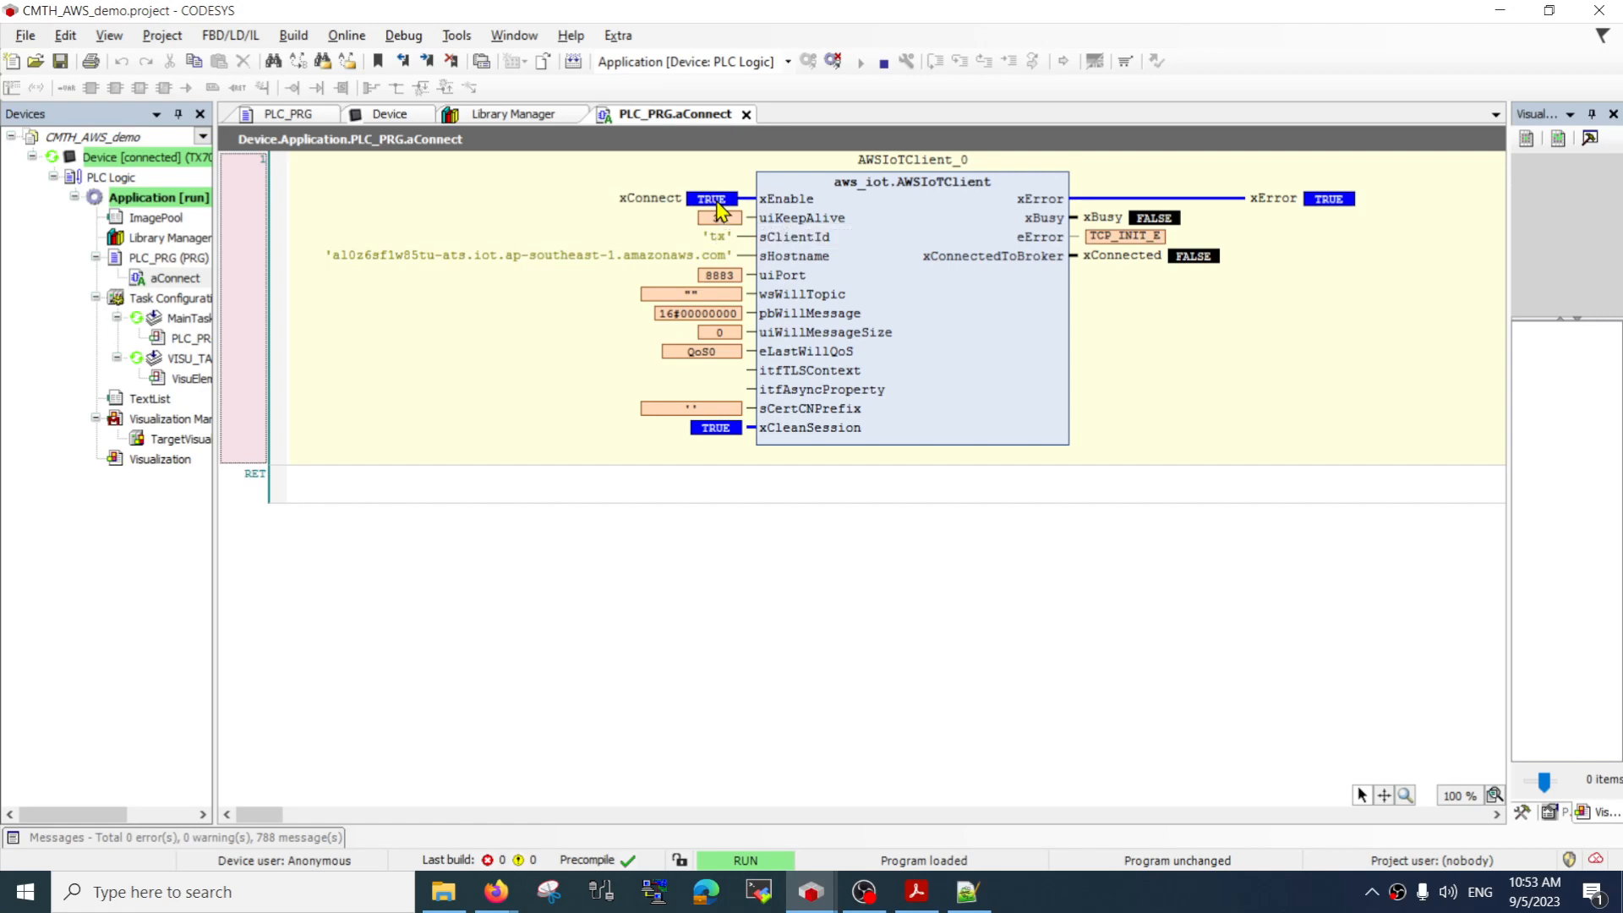
key("ctrl+F7")
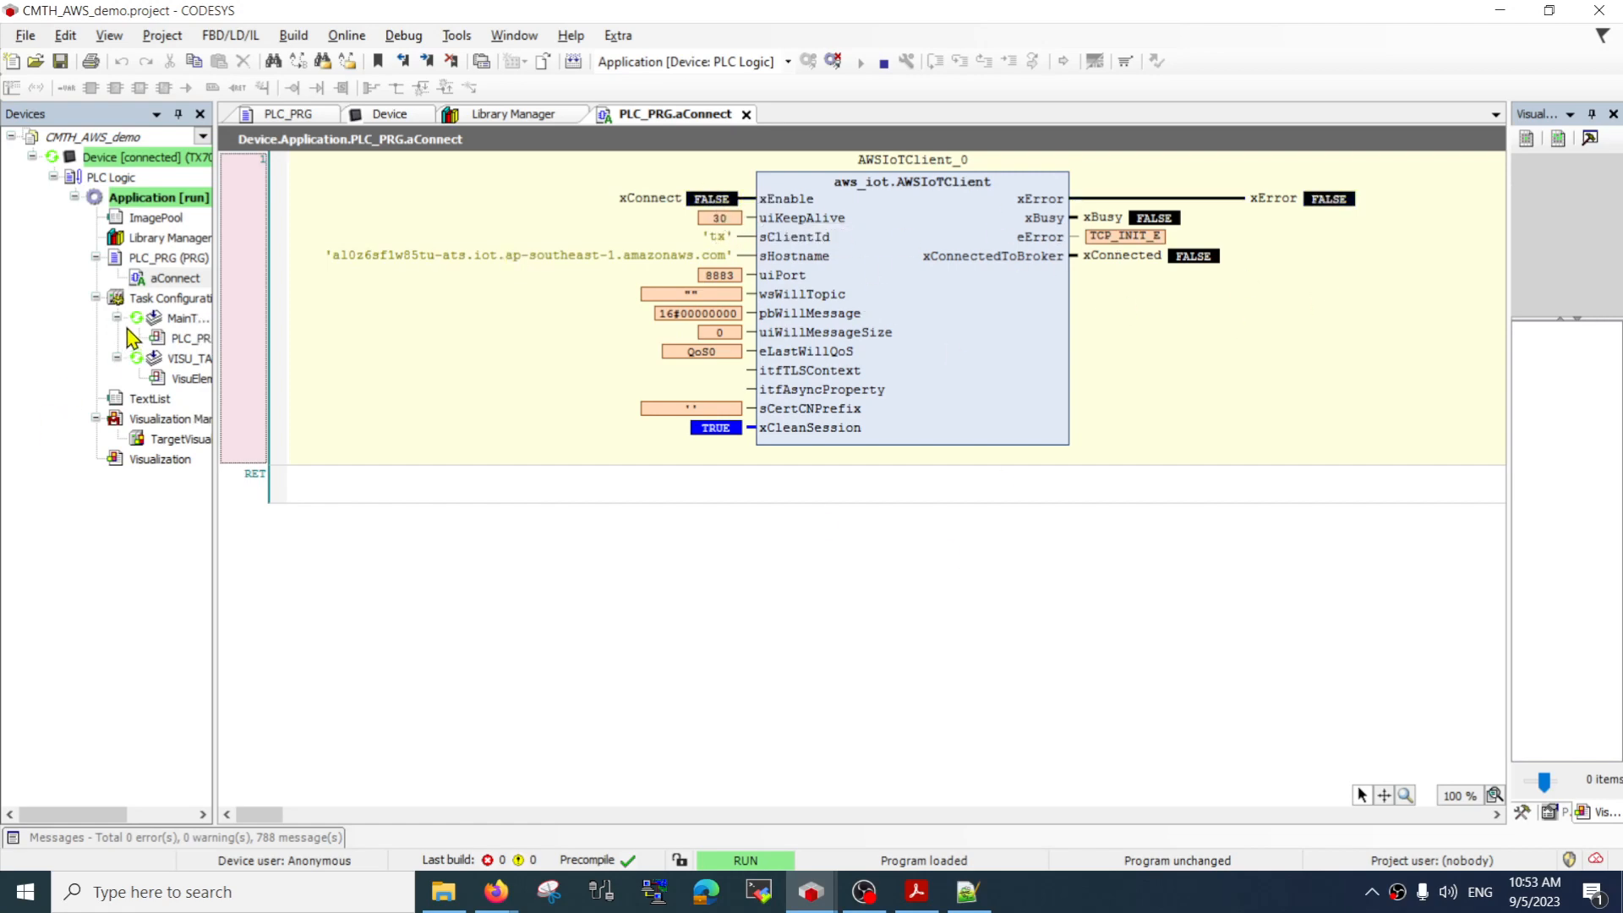
left_click(832, 61)
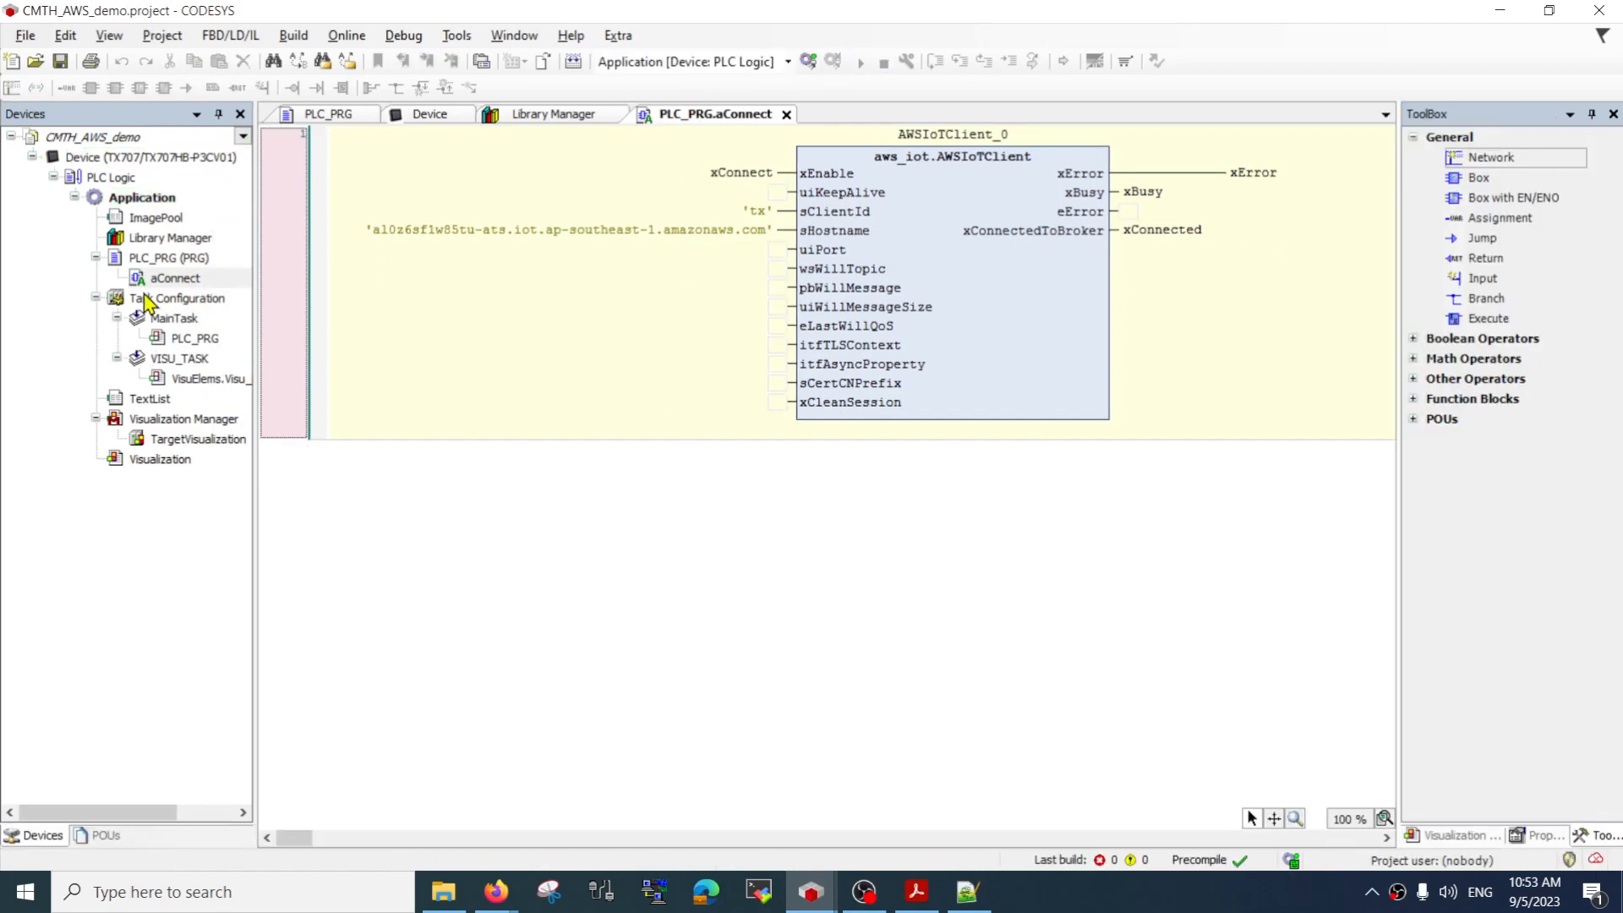
Return to the device's PLC Shell and run cert-getapplist again
left_click(426, 113)
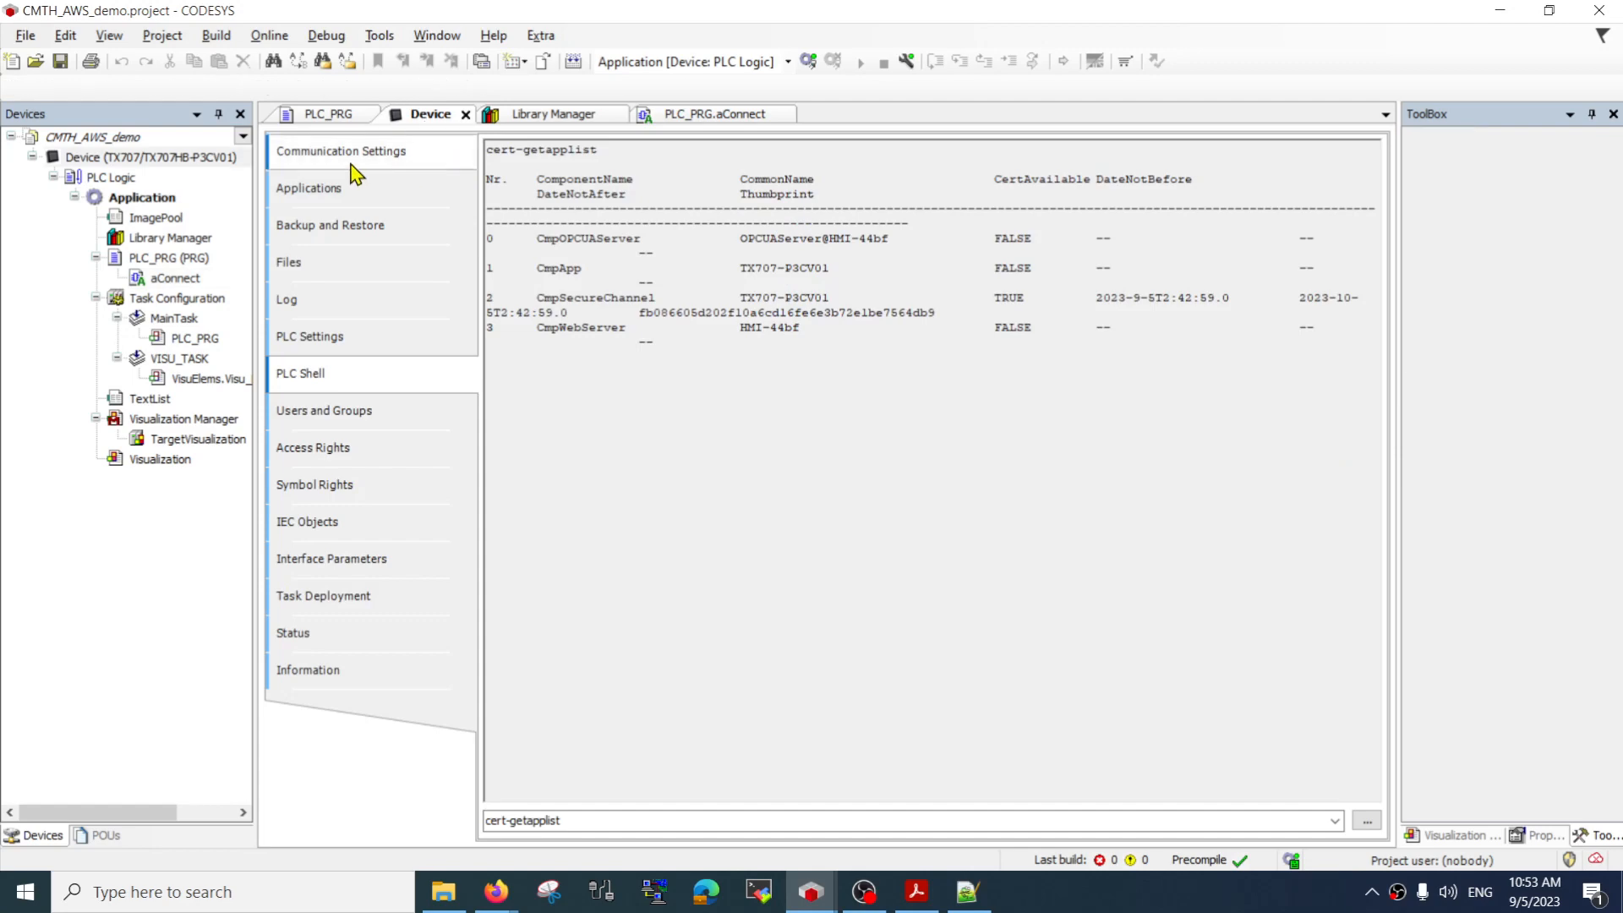
left_click(627, 831)
left_click(629, 826)
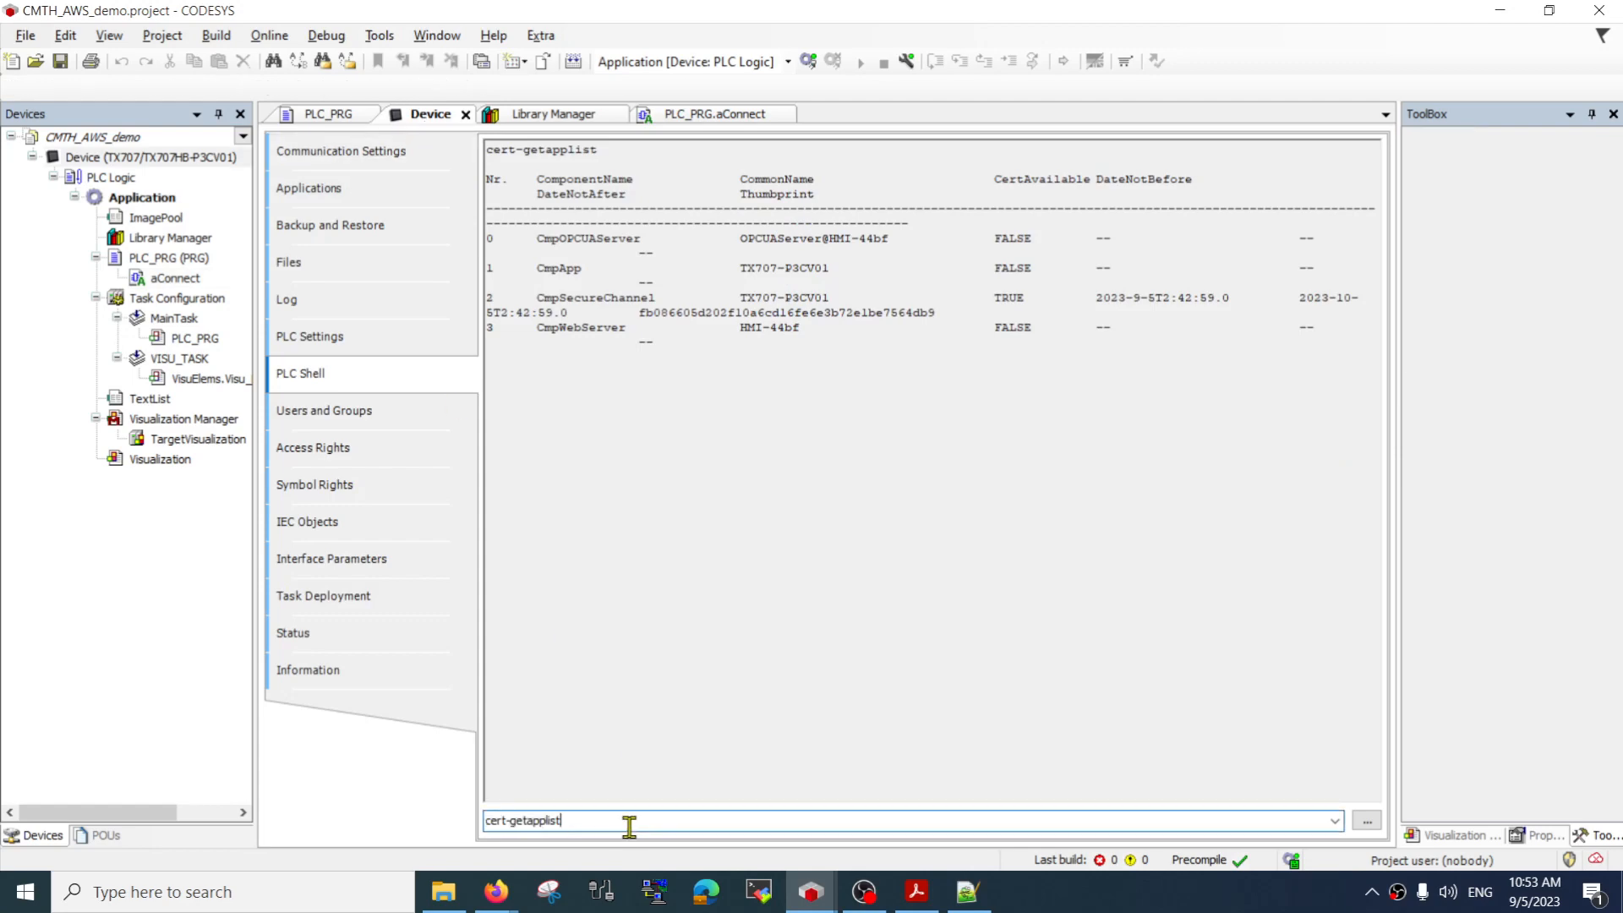
key("Return")
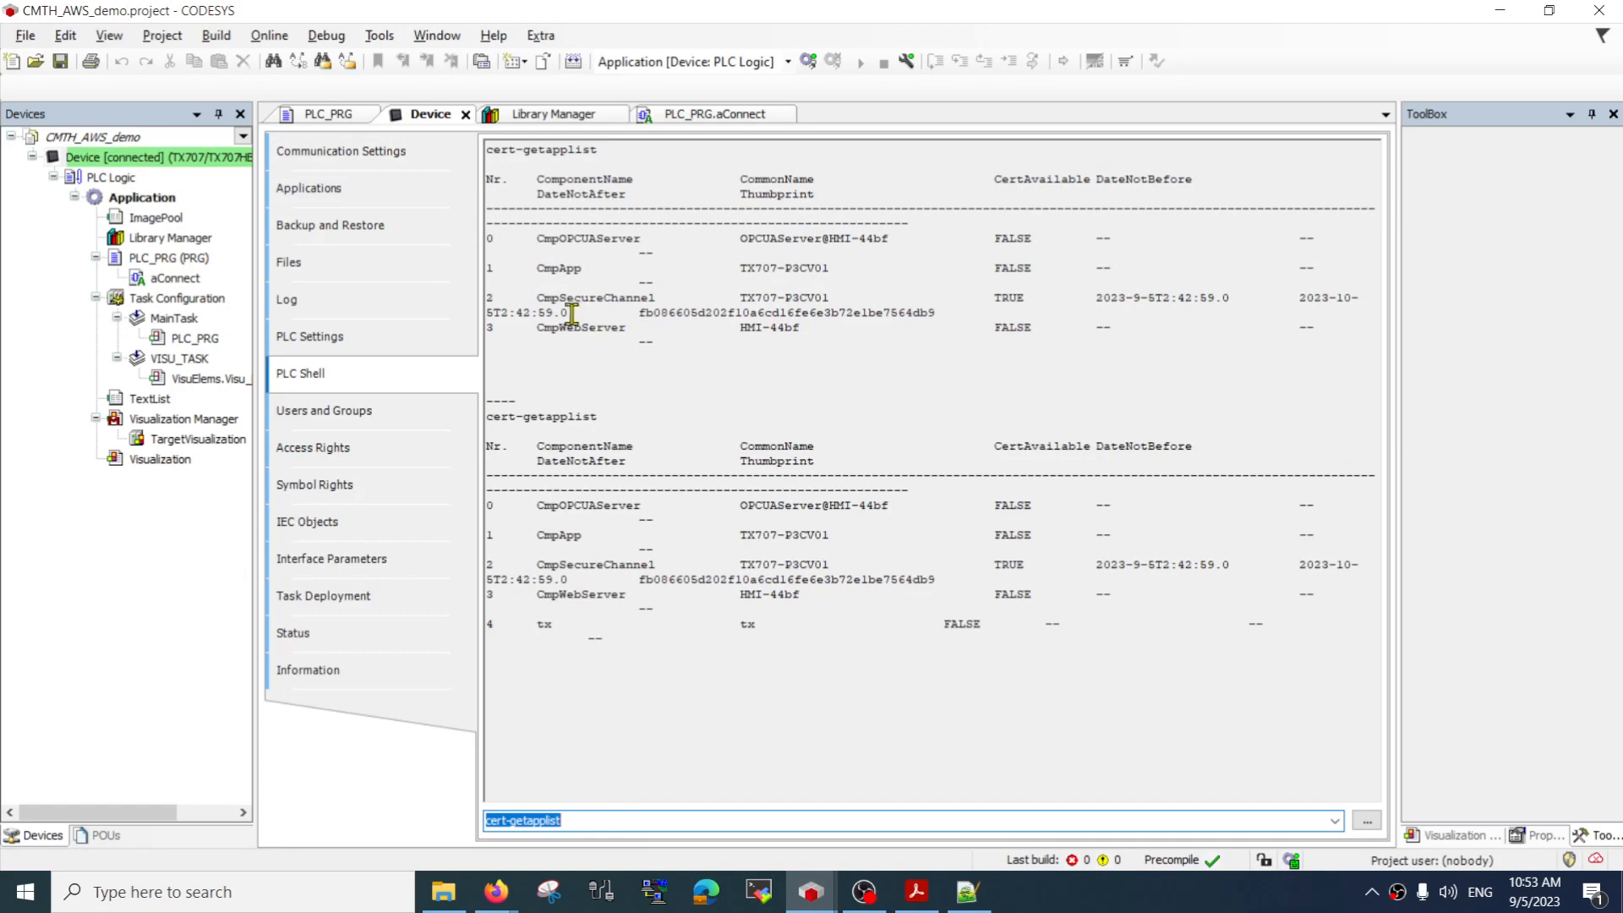
Check the tx entry's number and certificate availability, comparing its name with the sClientId in the aConnect action
double_click(546, 624)
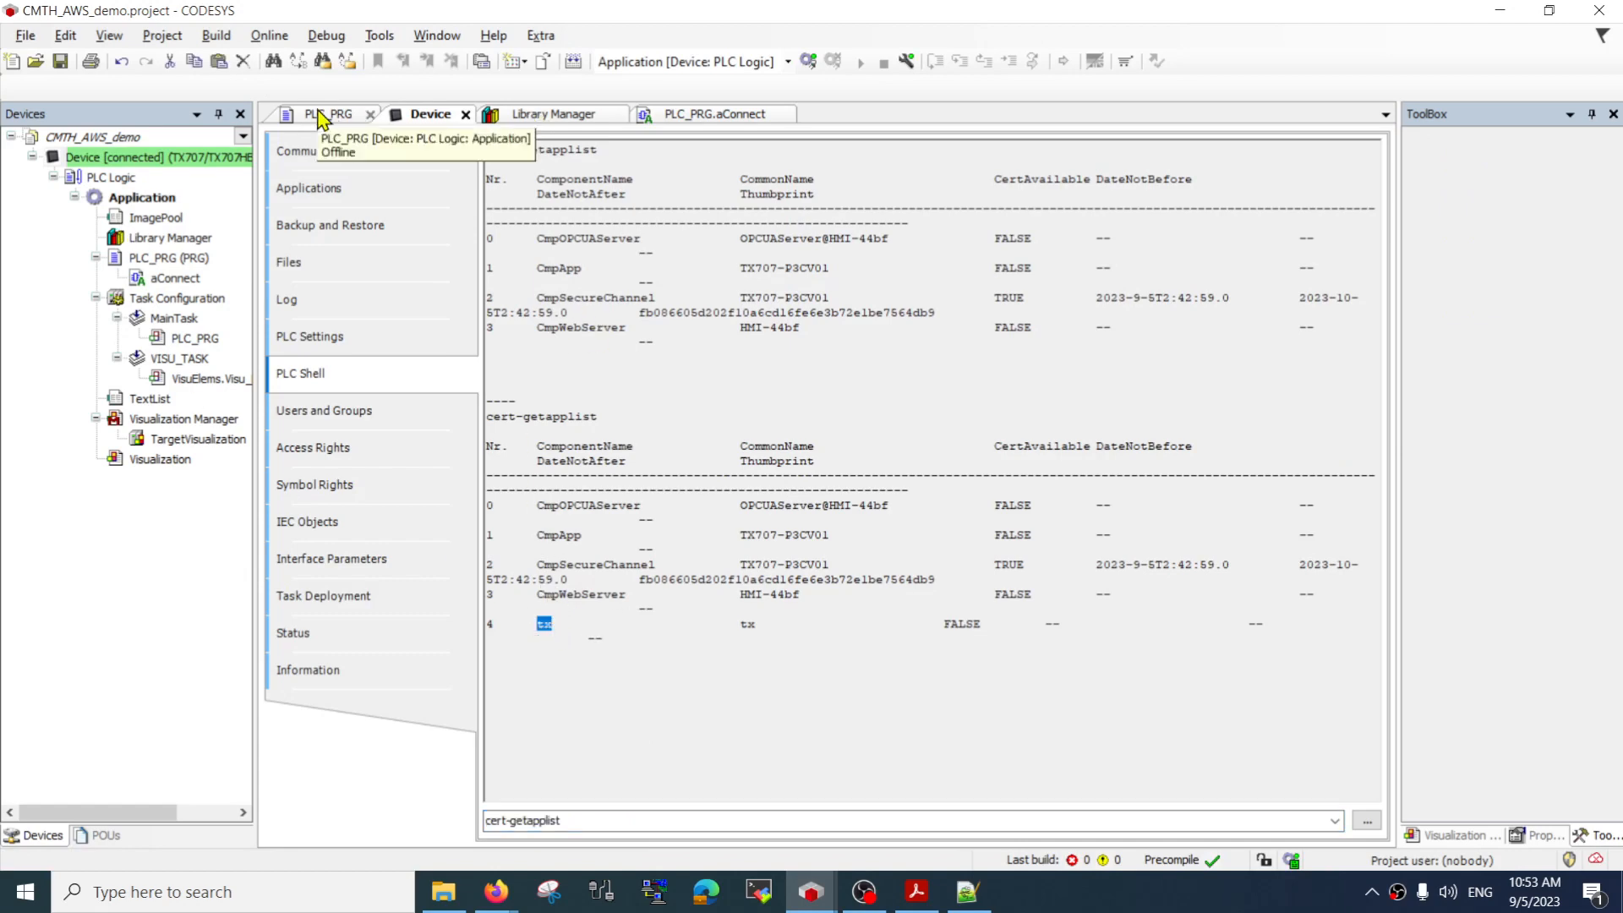
left_click(691, 115)
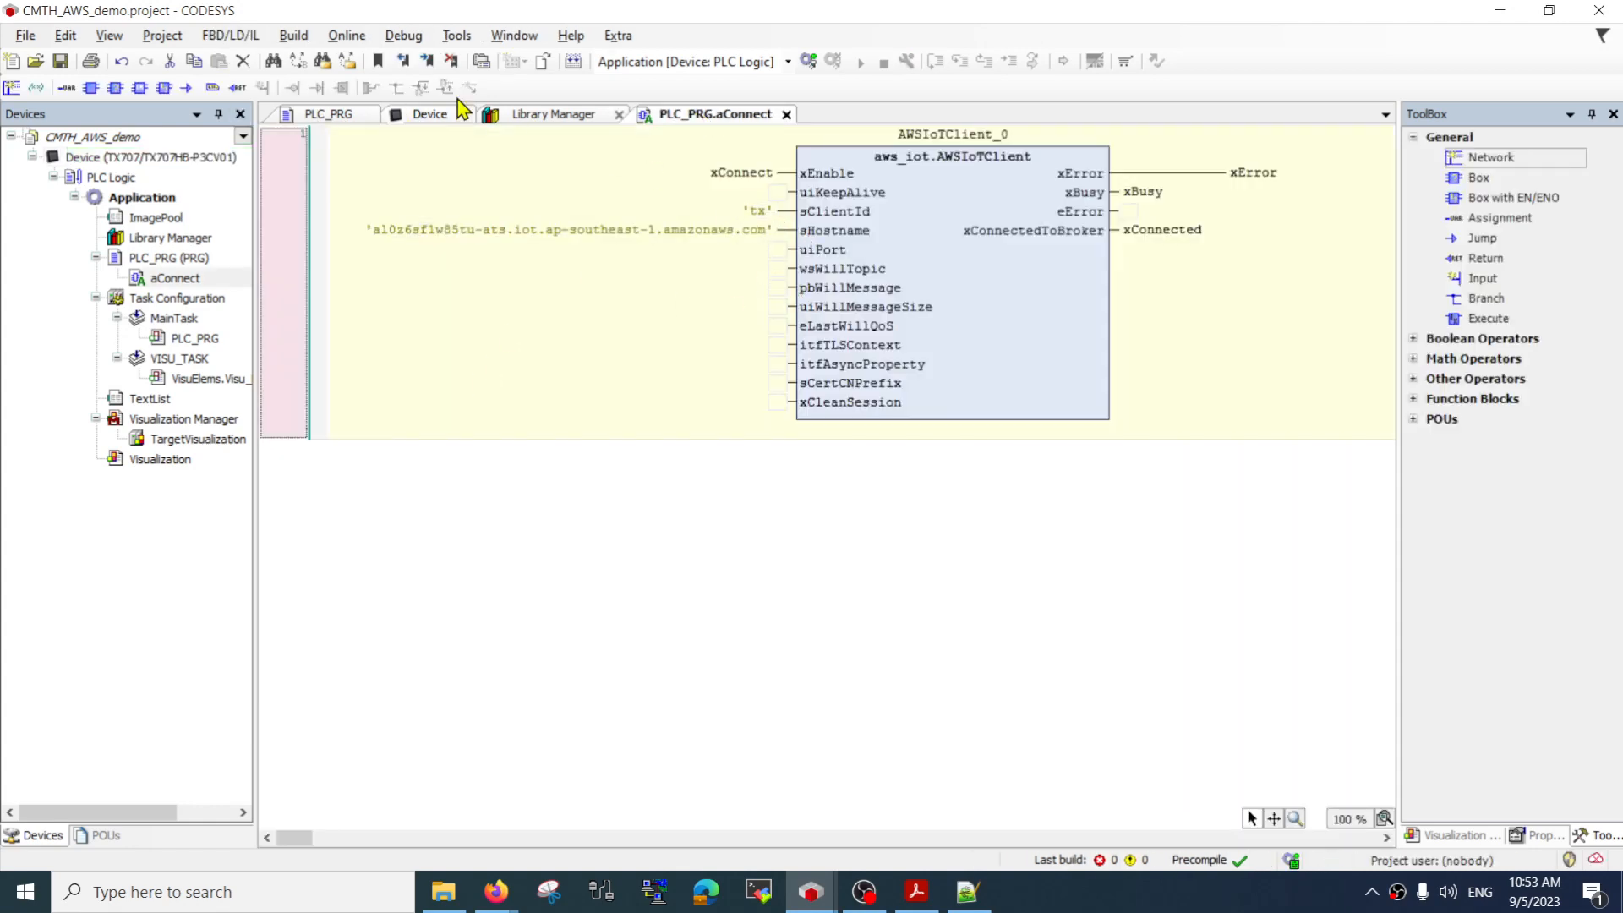
left_click(404, 118)
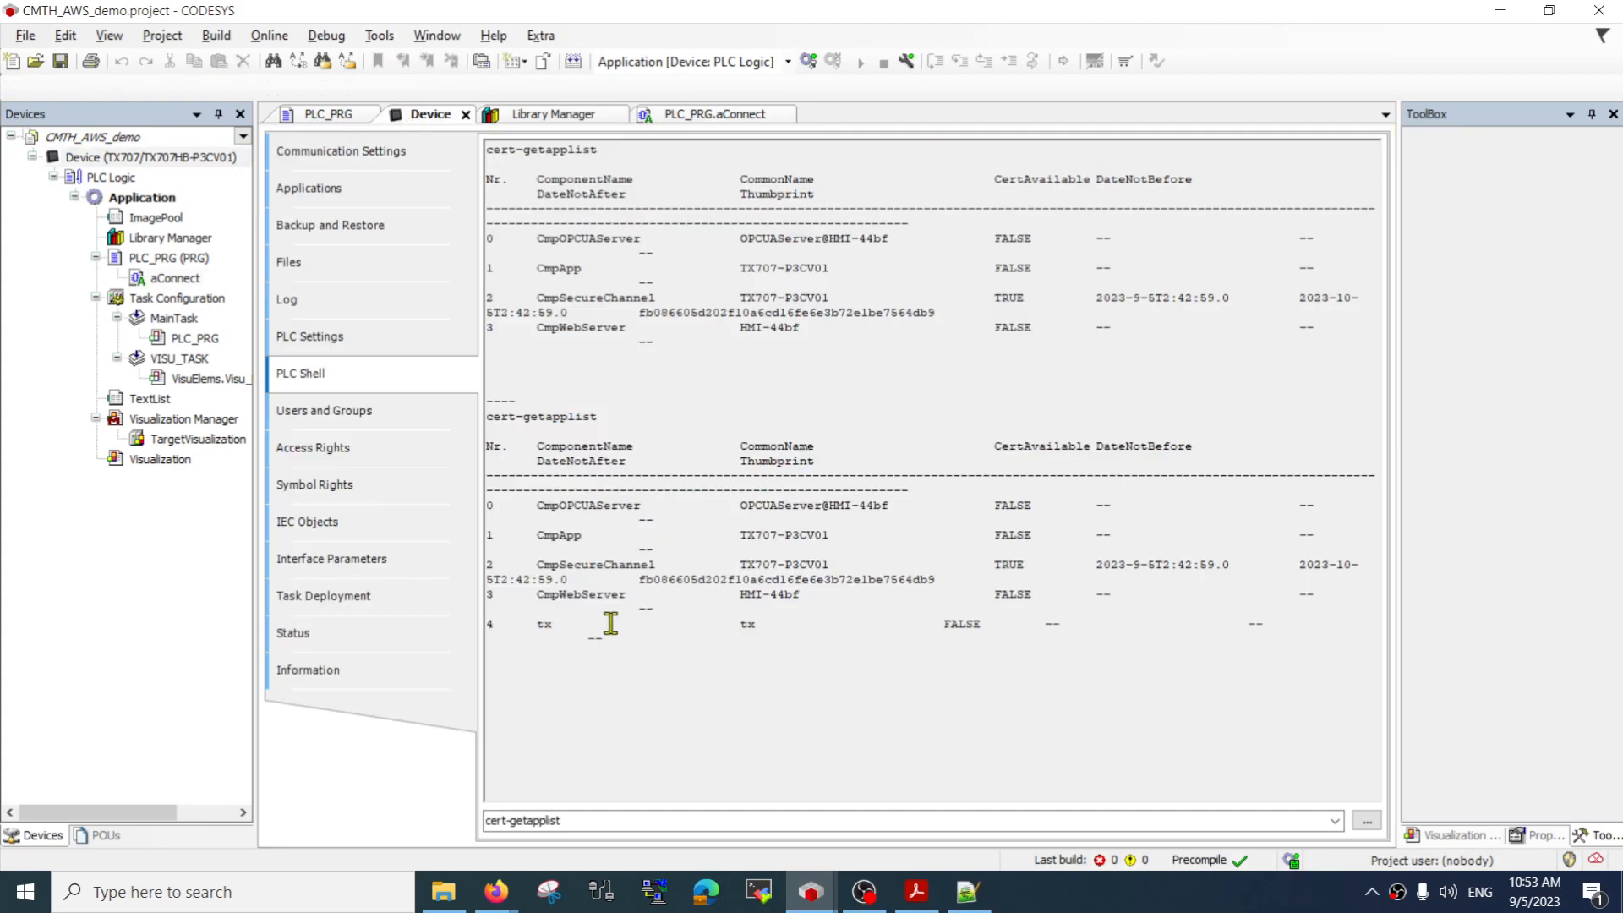
left_click_drag(534, 624, 1036, 617)
left_click(1113, 663)
double_click(491, 623)
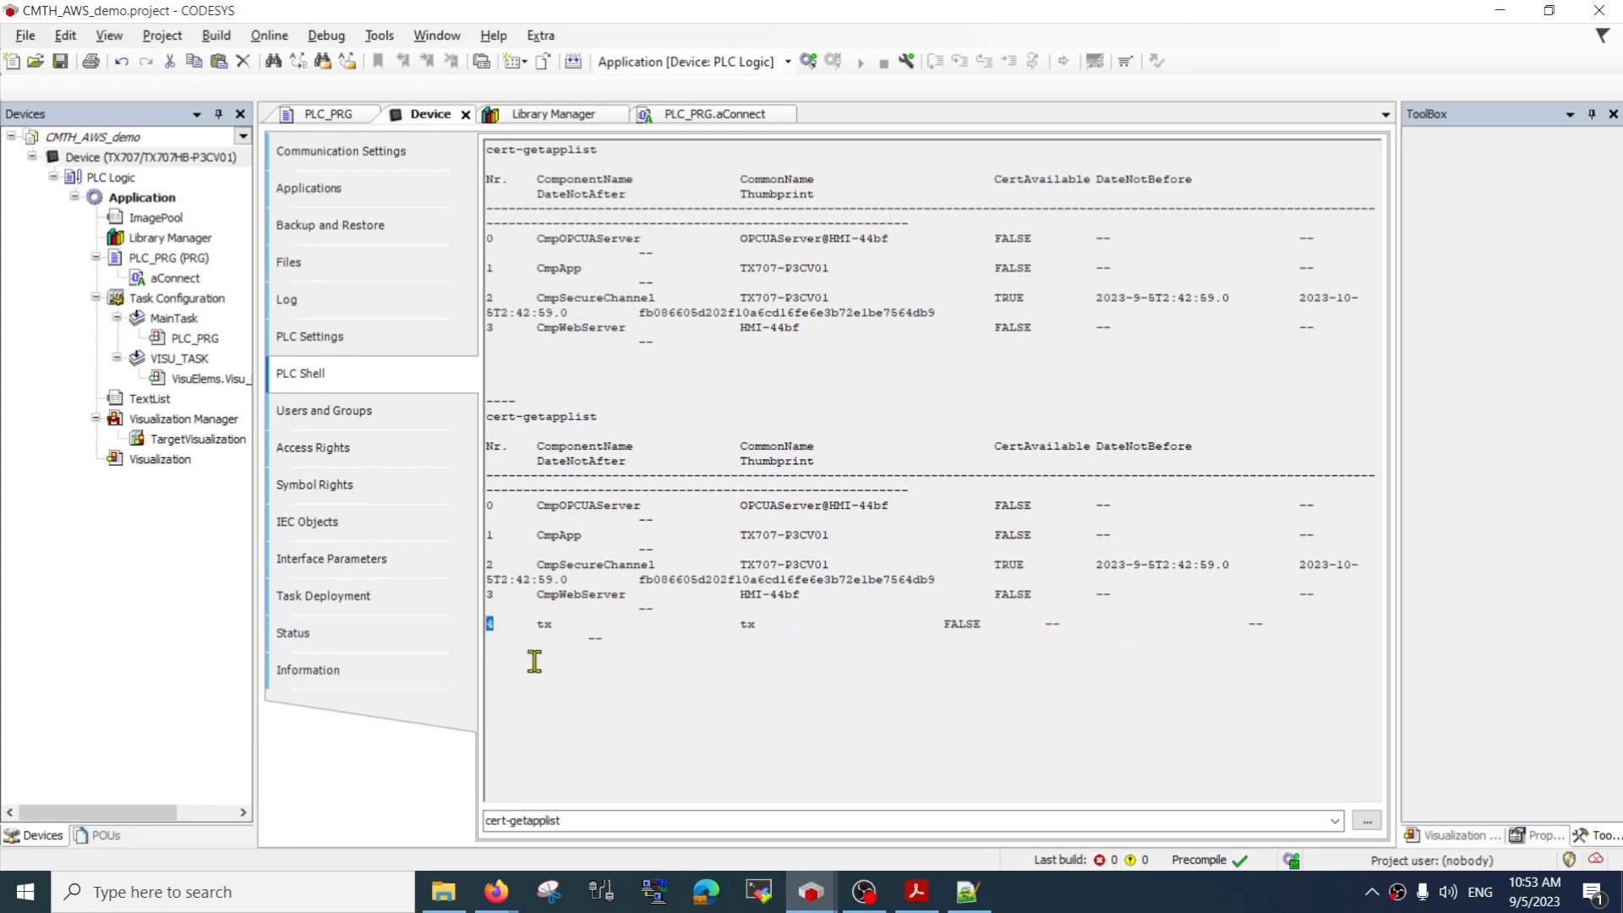
Run cert-createcsr 4 in the PLC Shell to create a certificate signing request for the tx entry
left_click(648, 820)
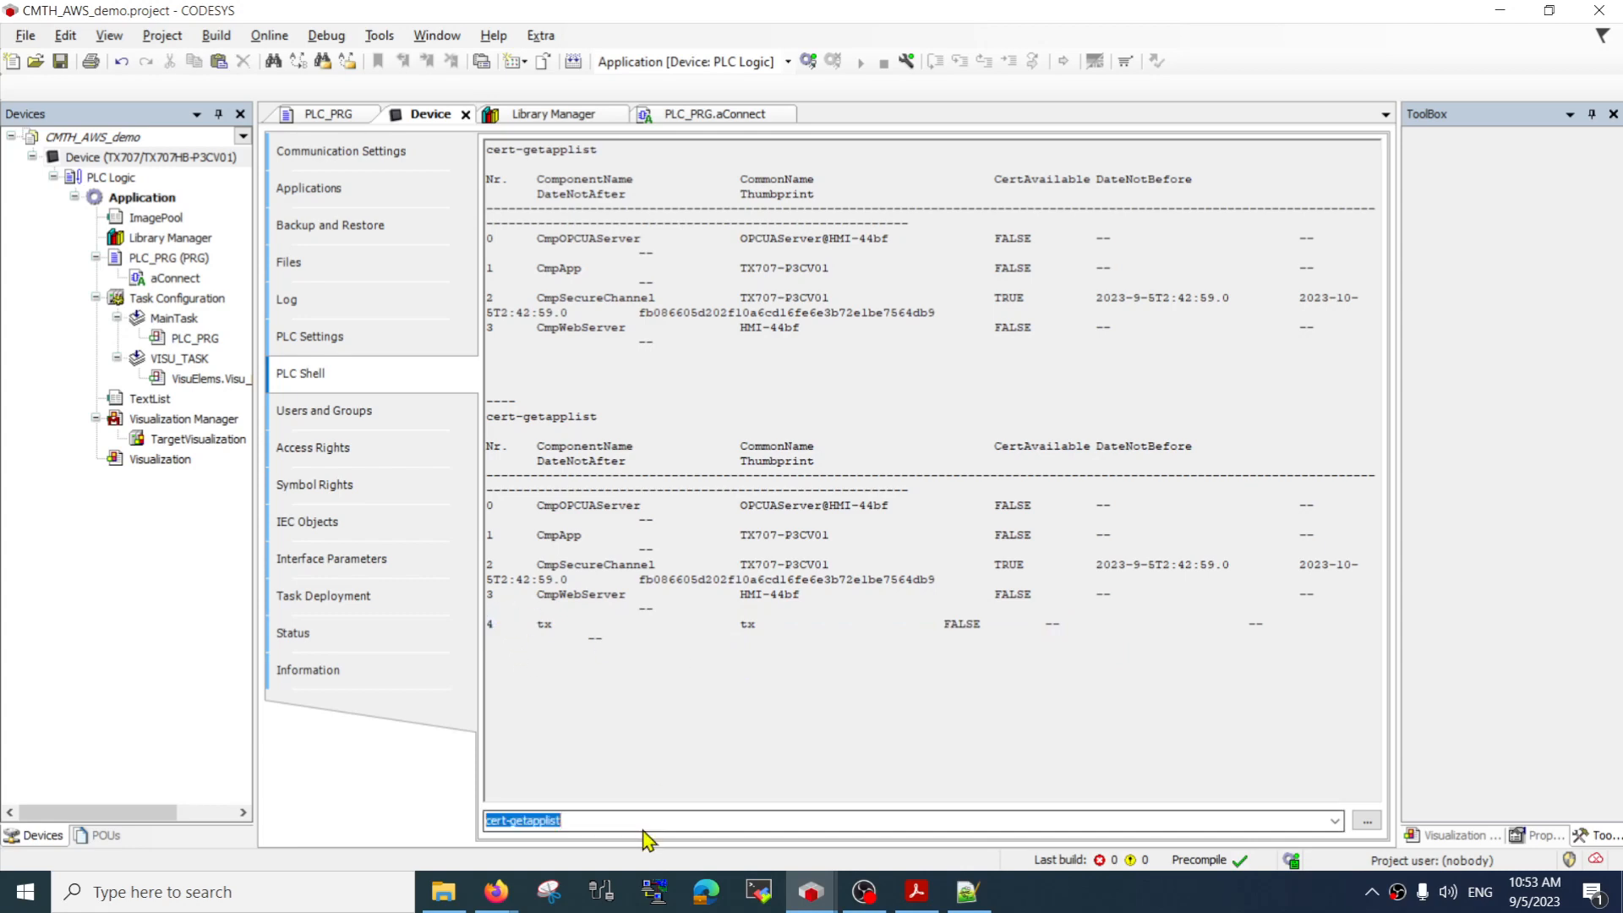
left_click(1364, 821)
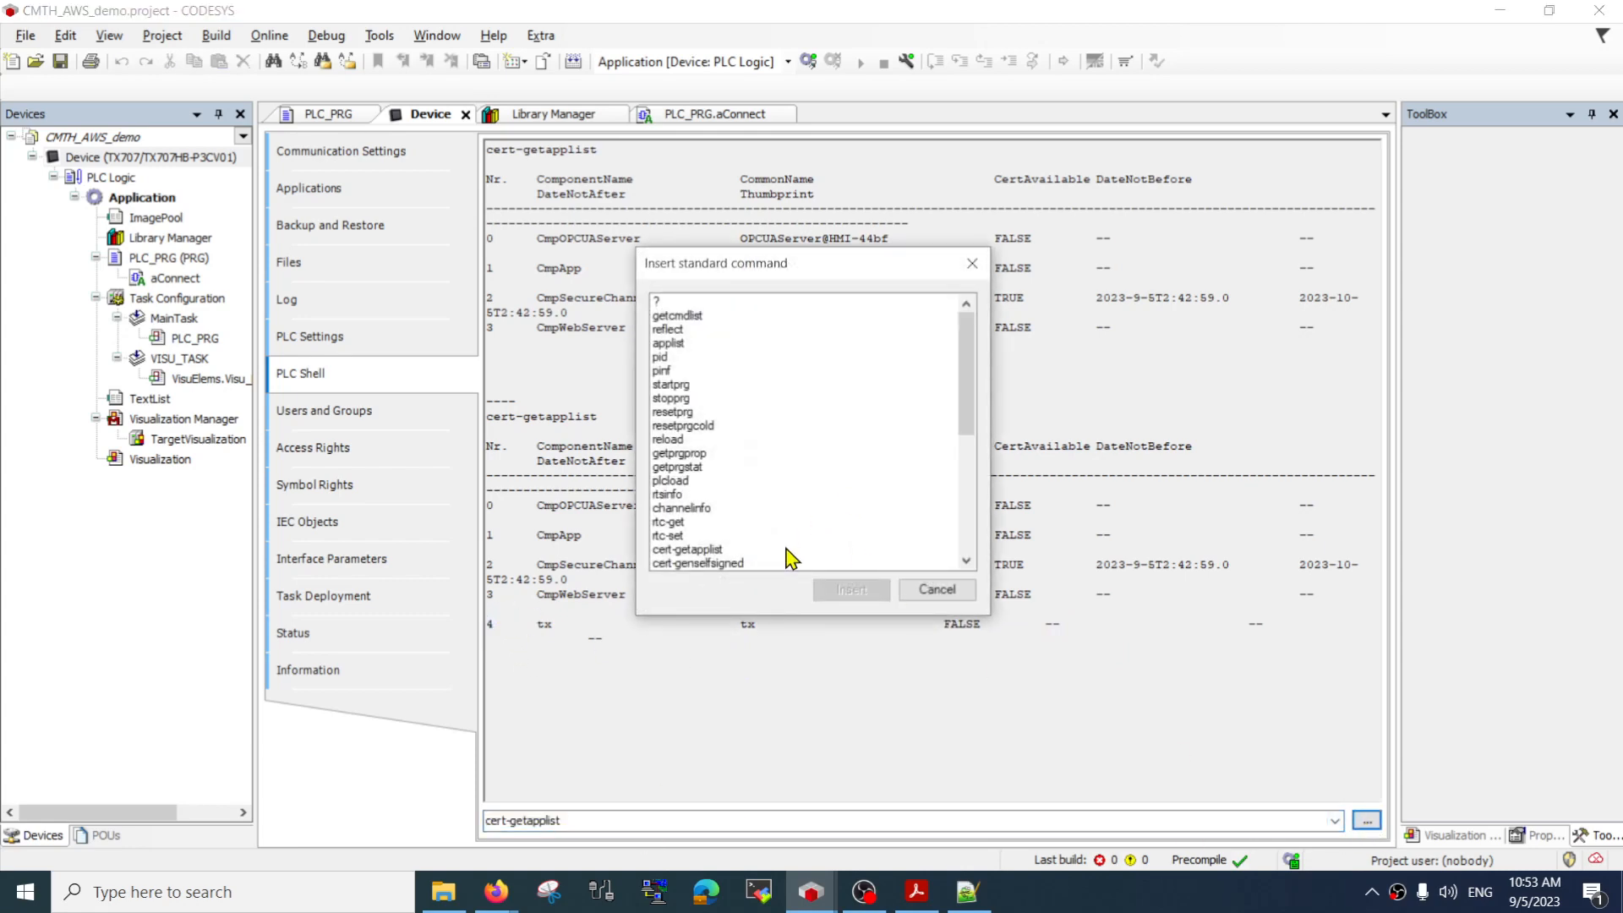
left_click(786, 551)
key("Down")
key("Down")
key("Down")
key("Down")
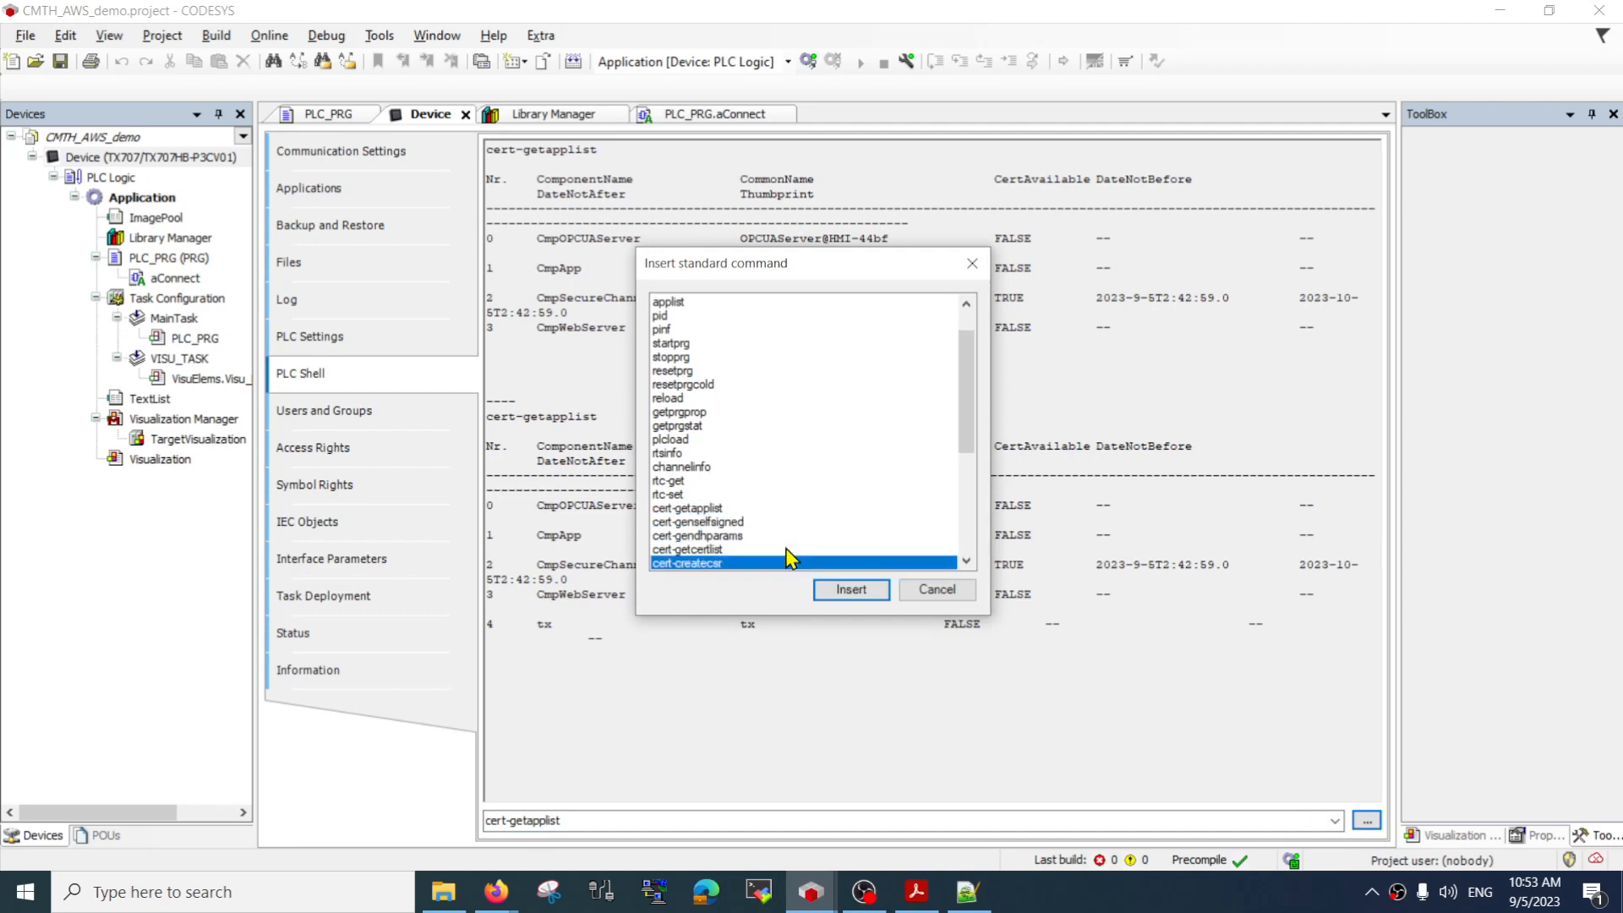
key("Down")
key("Up")
key("Return")
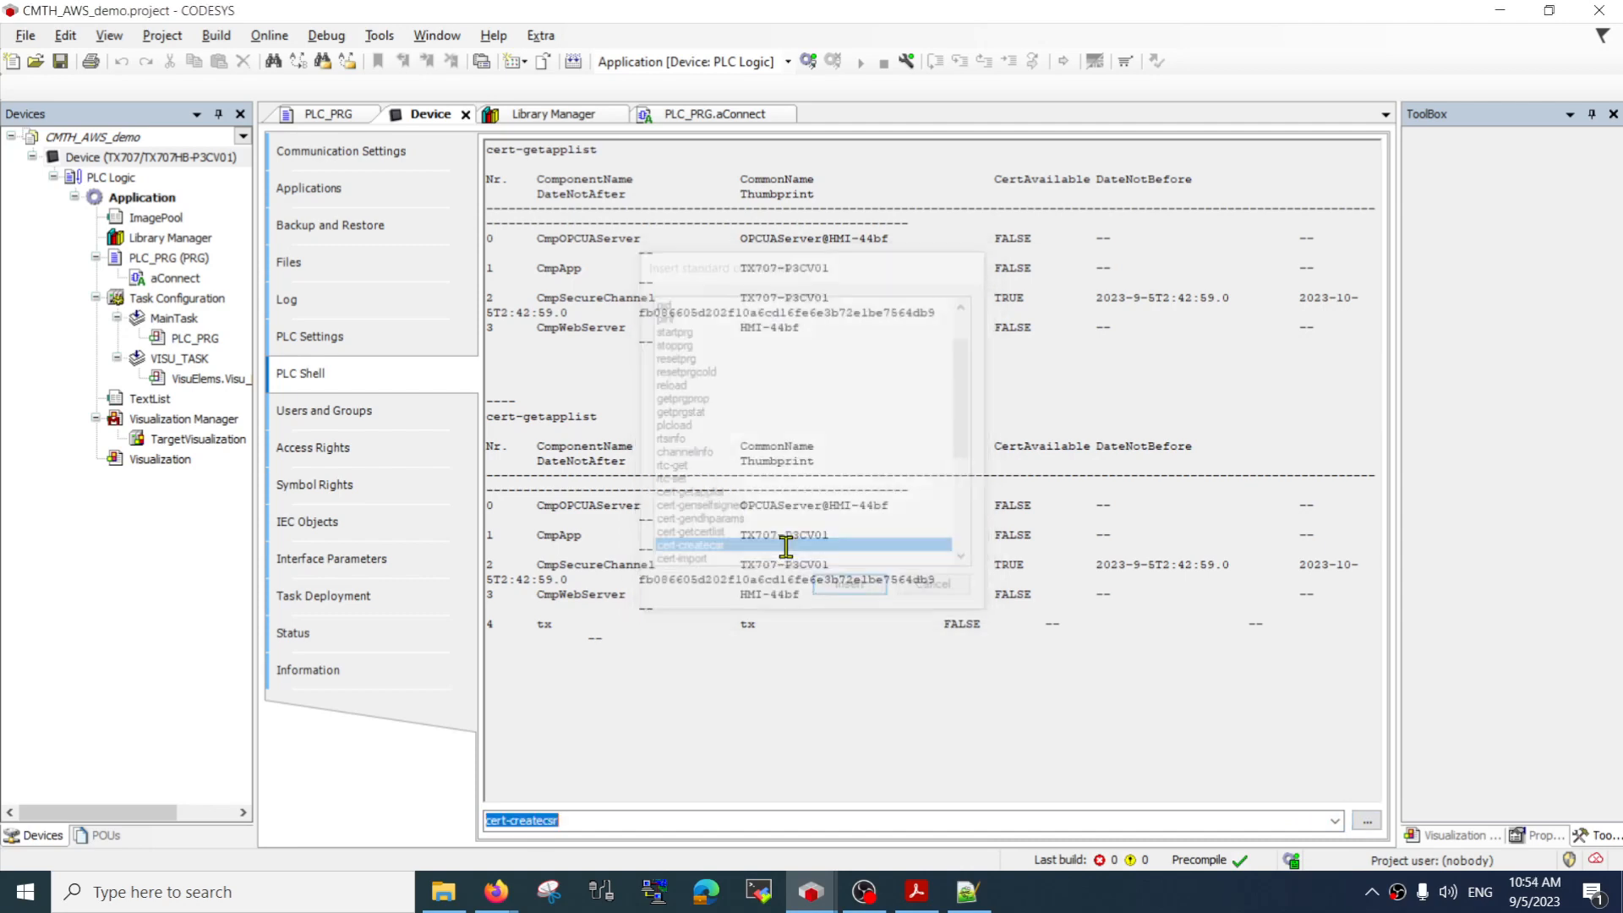
left_click(645, 824)
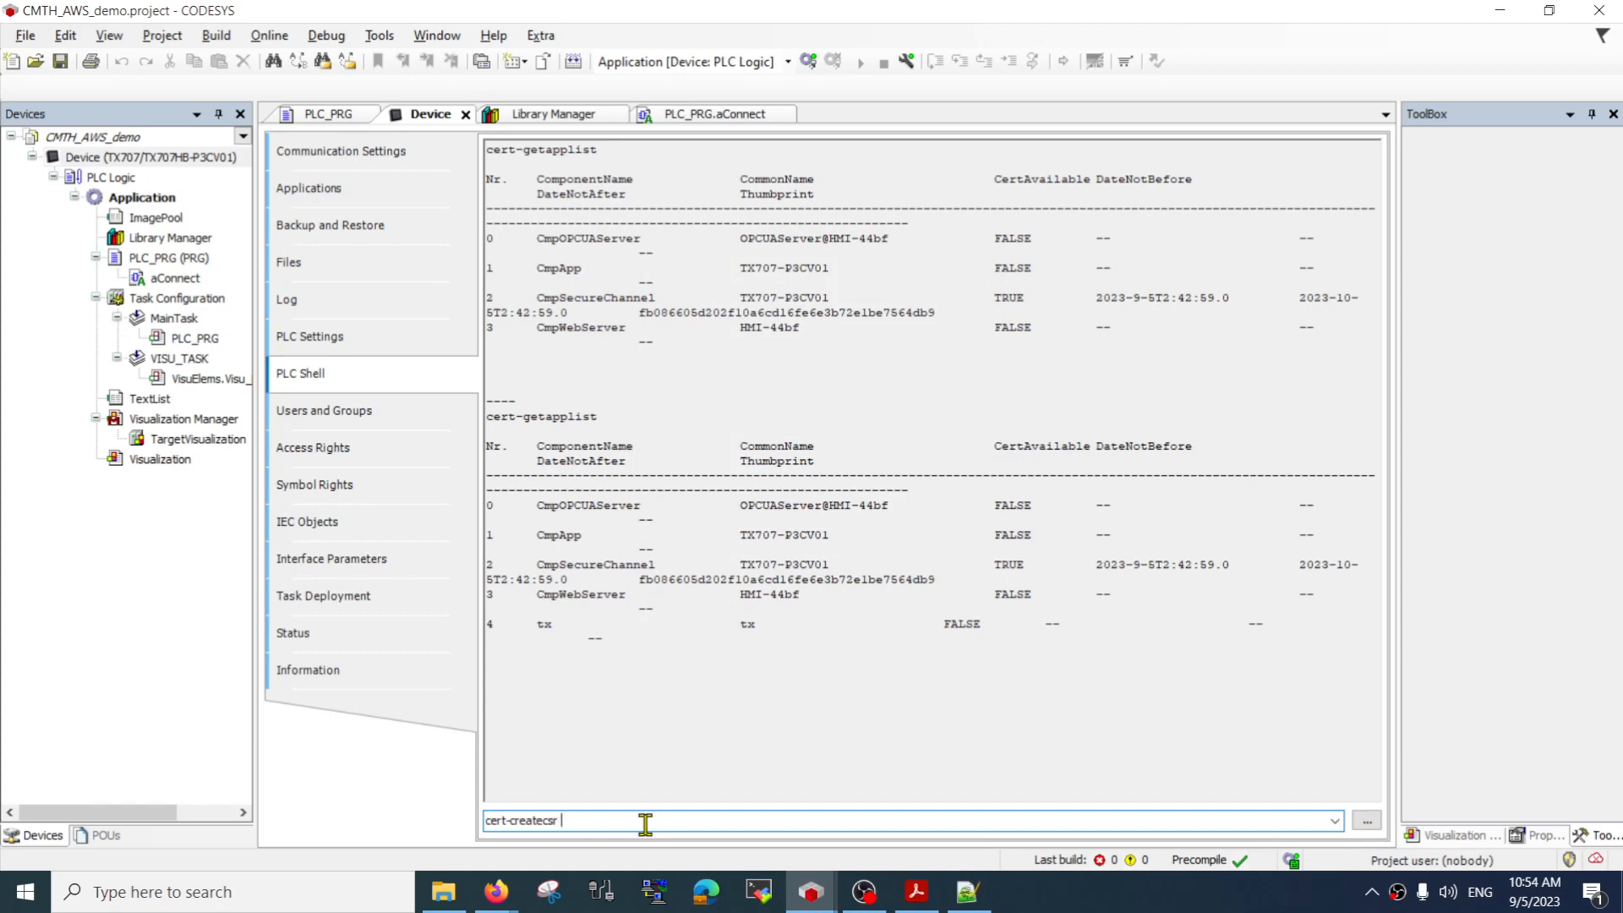
type("4")
key("Return")
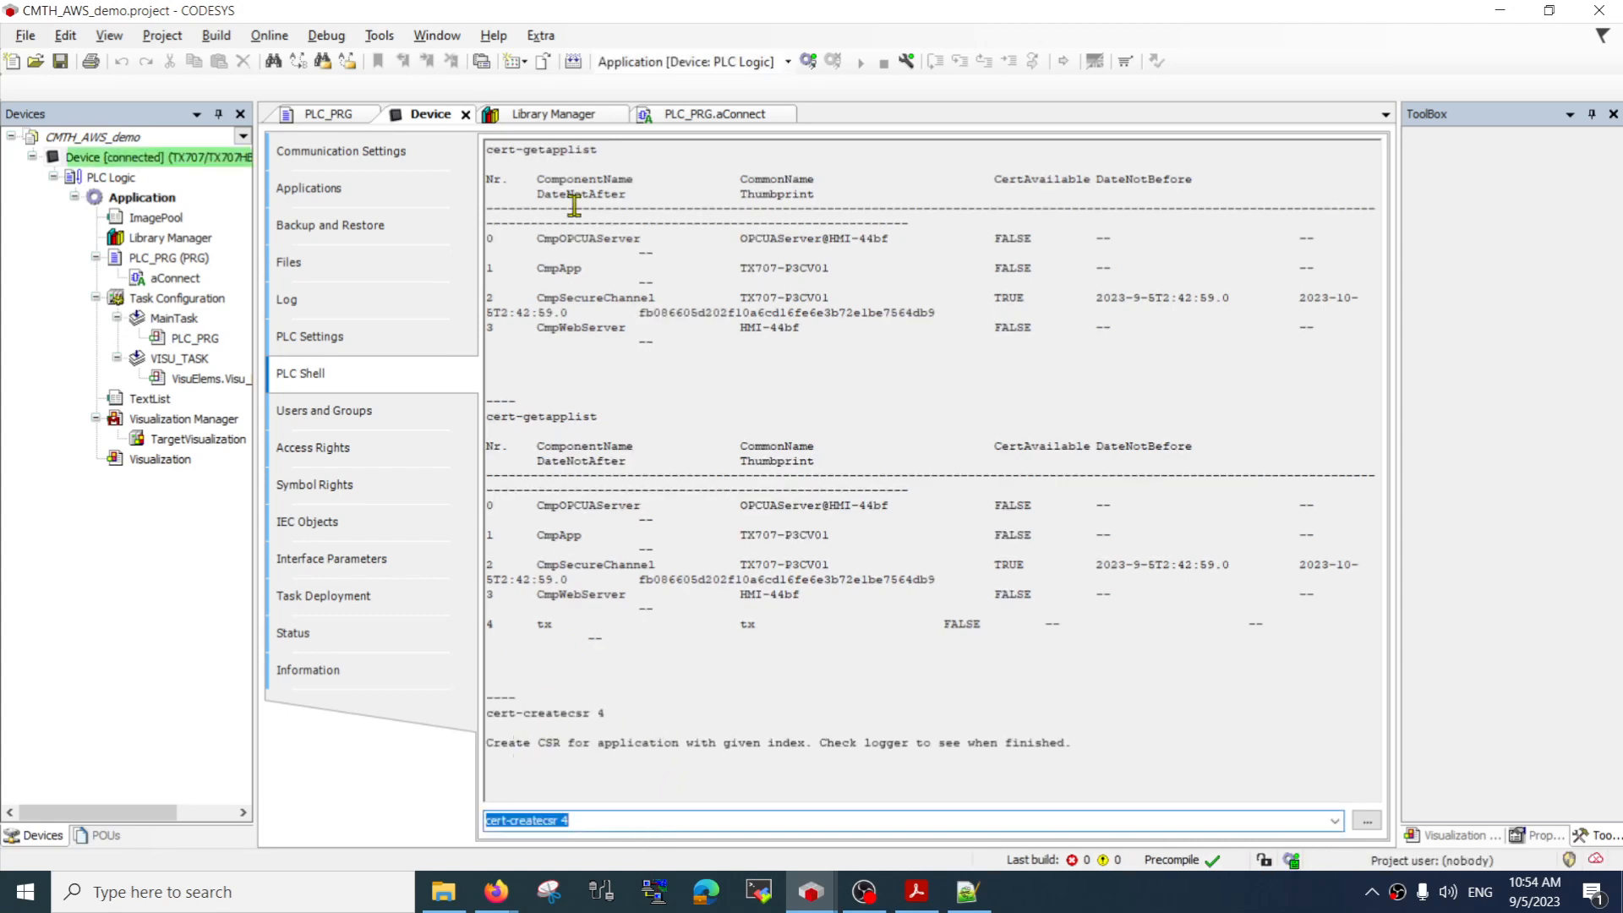
Log in to the controller and check the device log for the CSR file creation entry
left_click(809, 67)
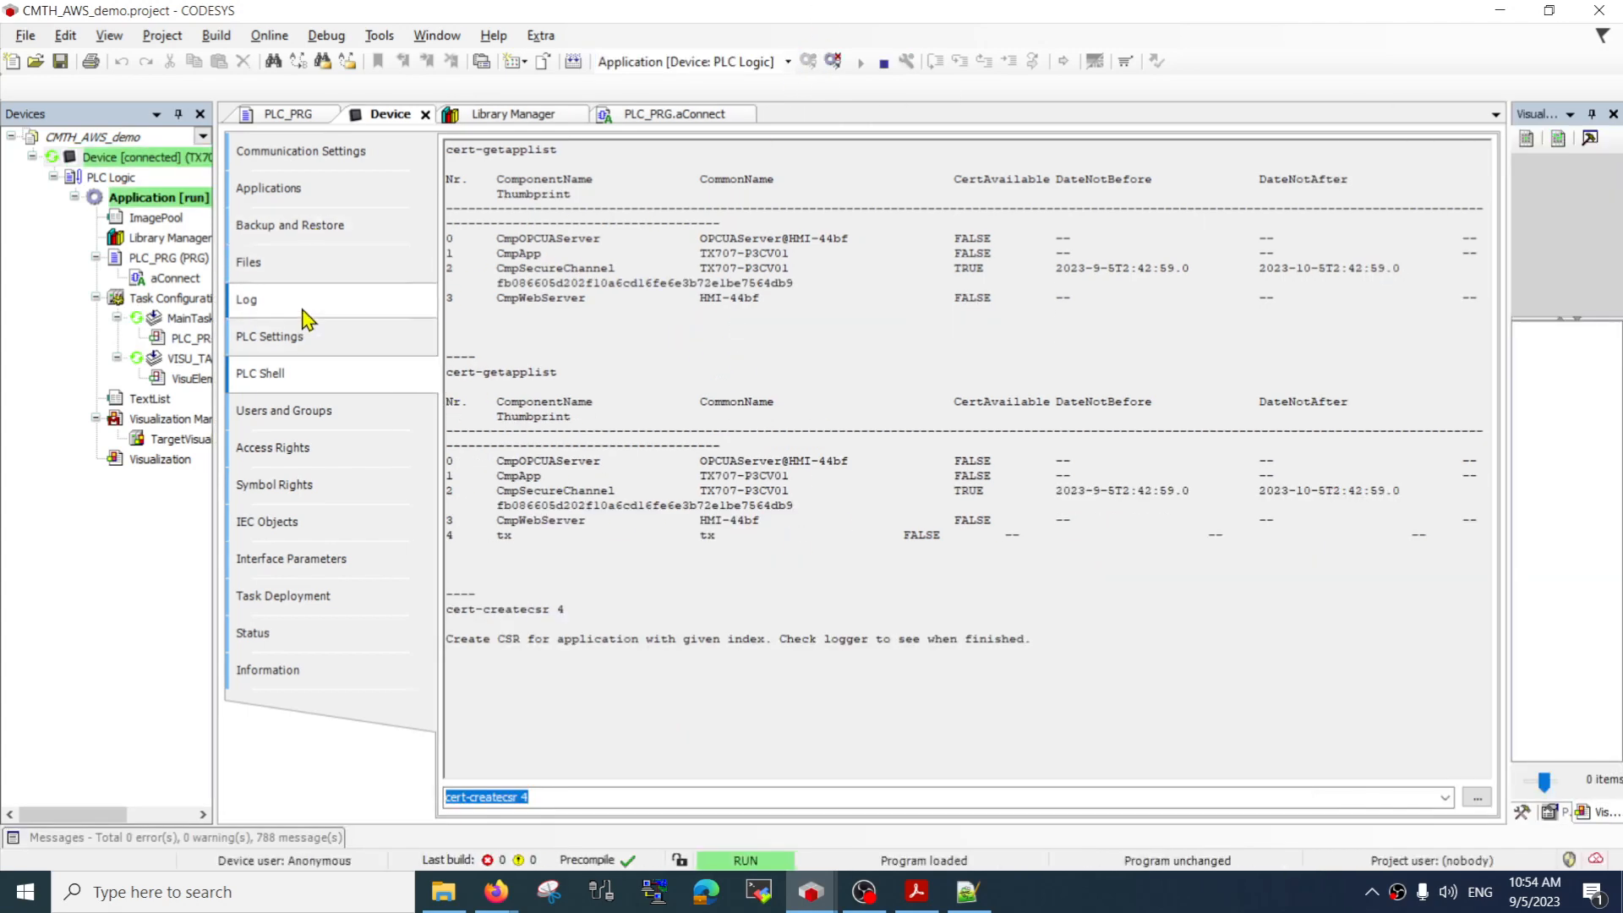
left_click(317, 300)
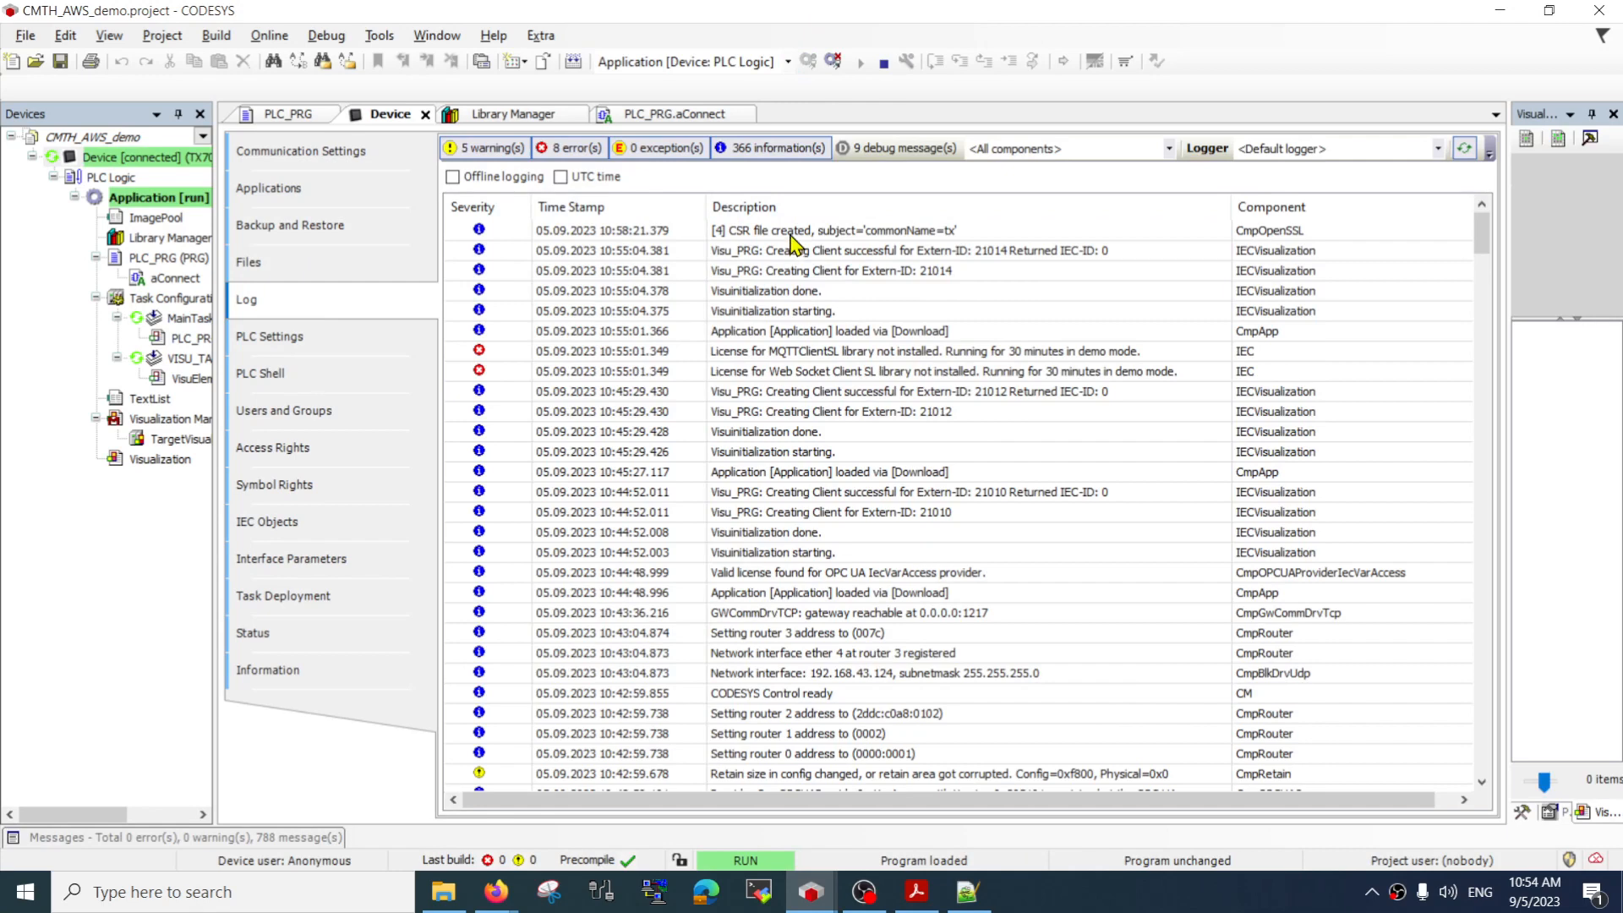
left_click(794, 233)
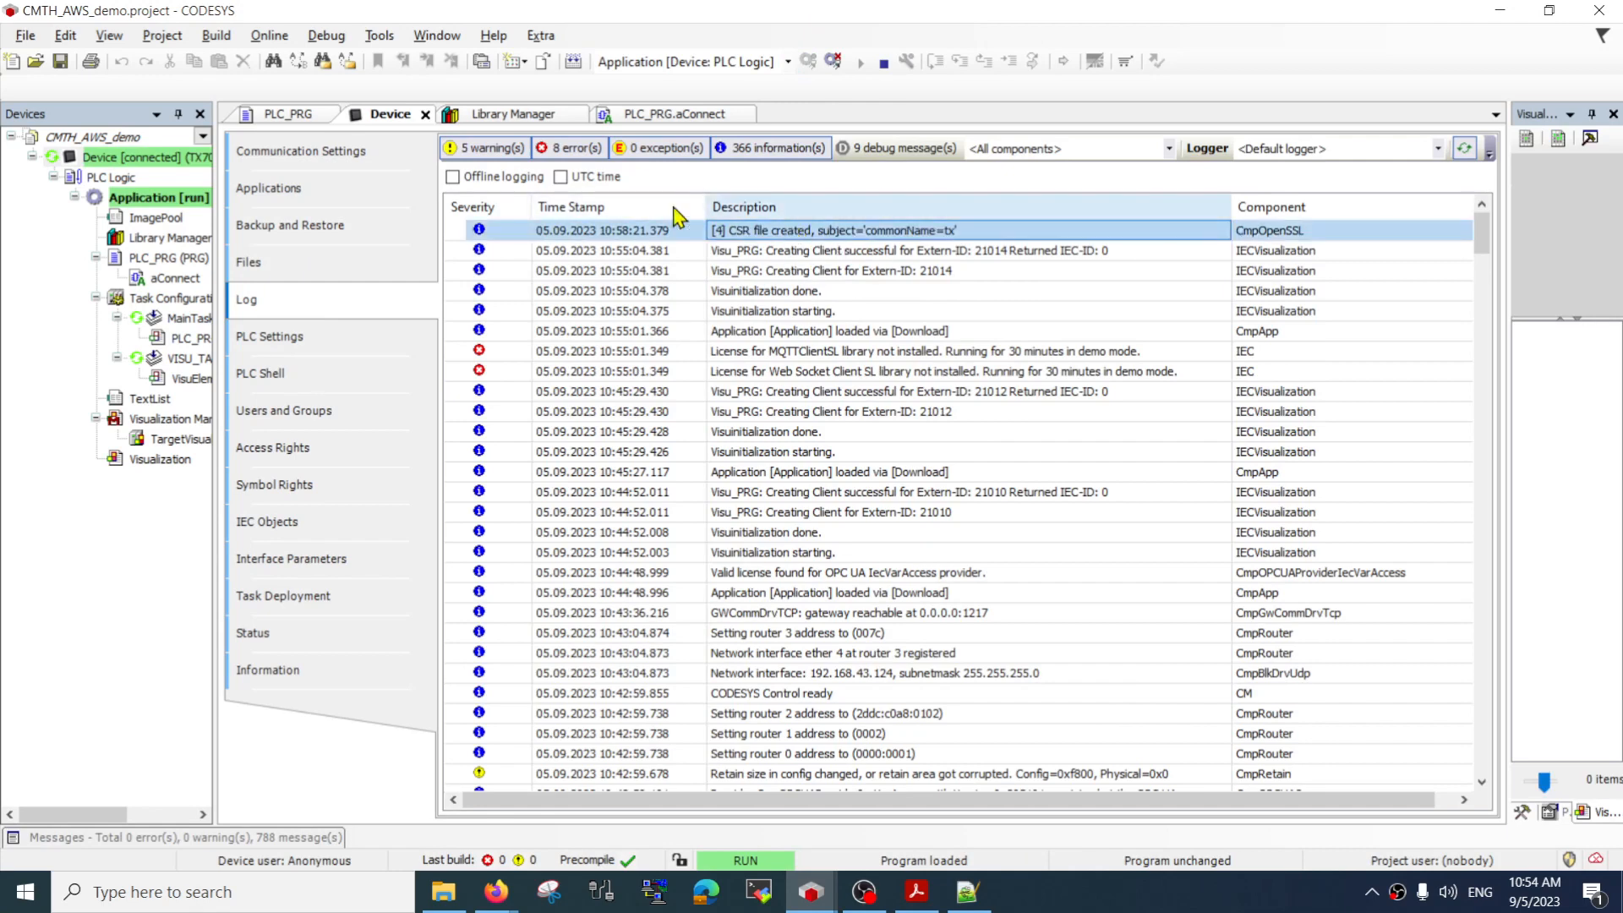
Refresh the controller's runtime files and open the cert/export folder
left_click(302, 279)
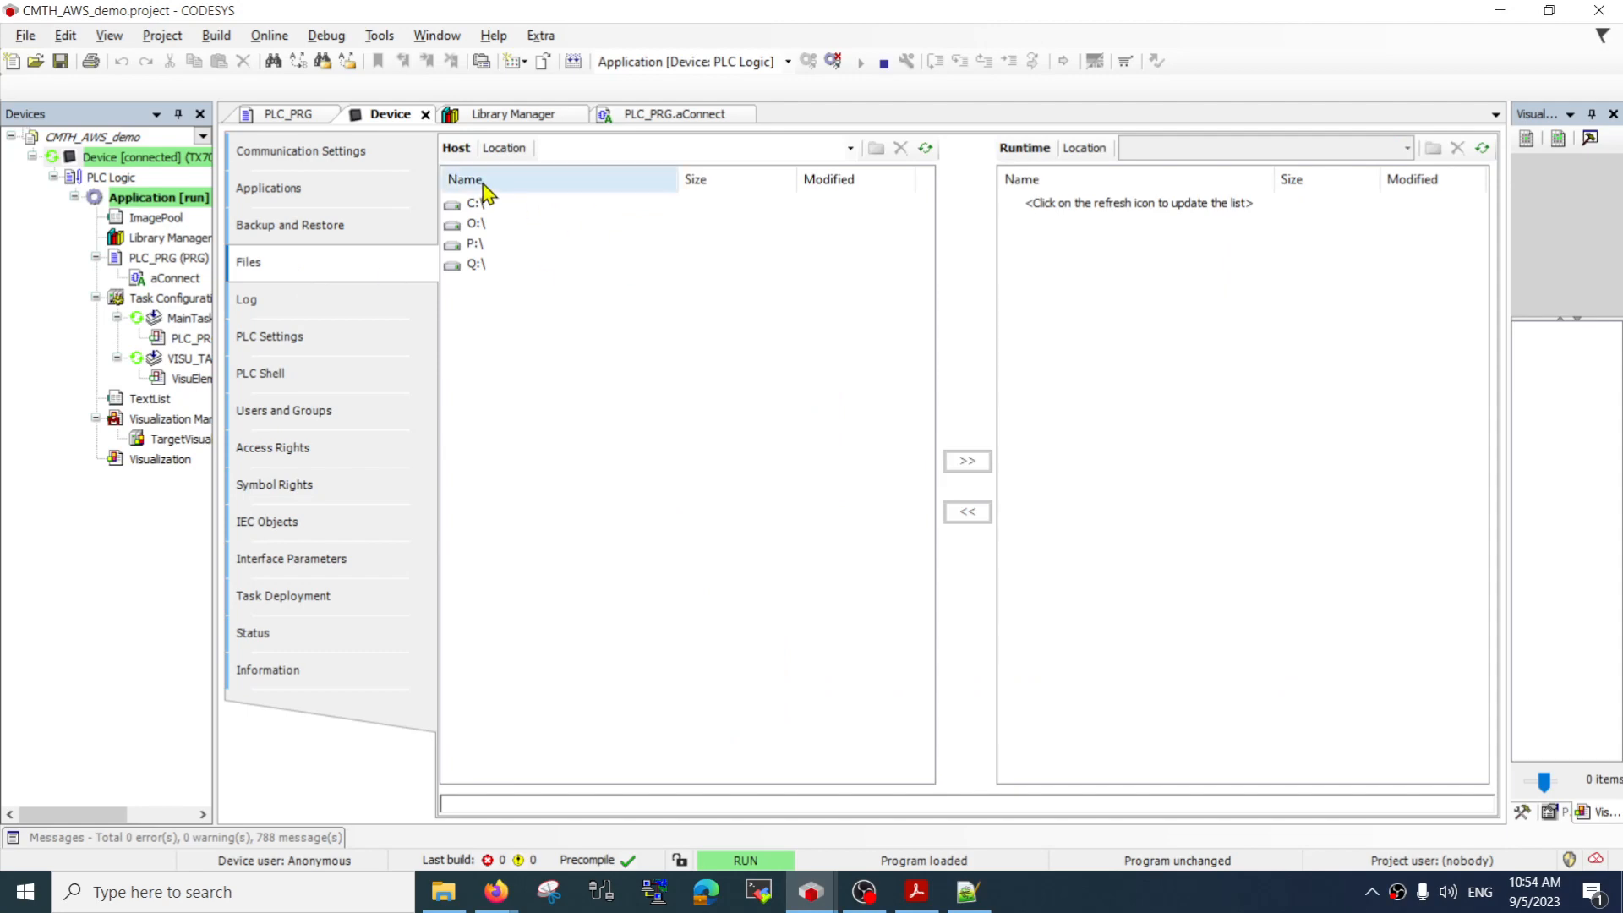
left_click(1483, 148)
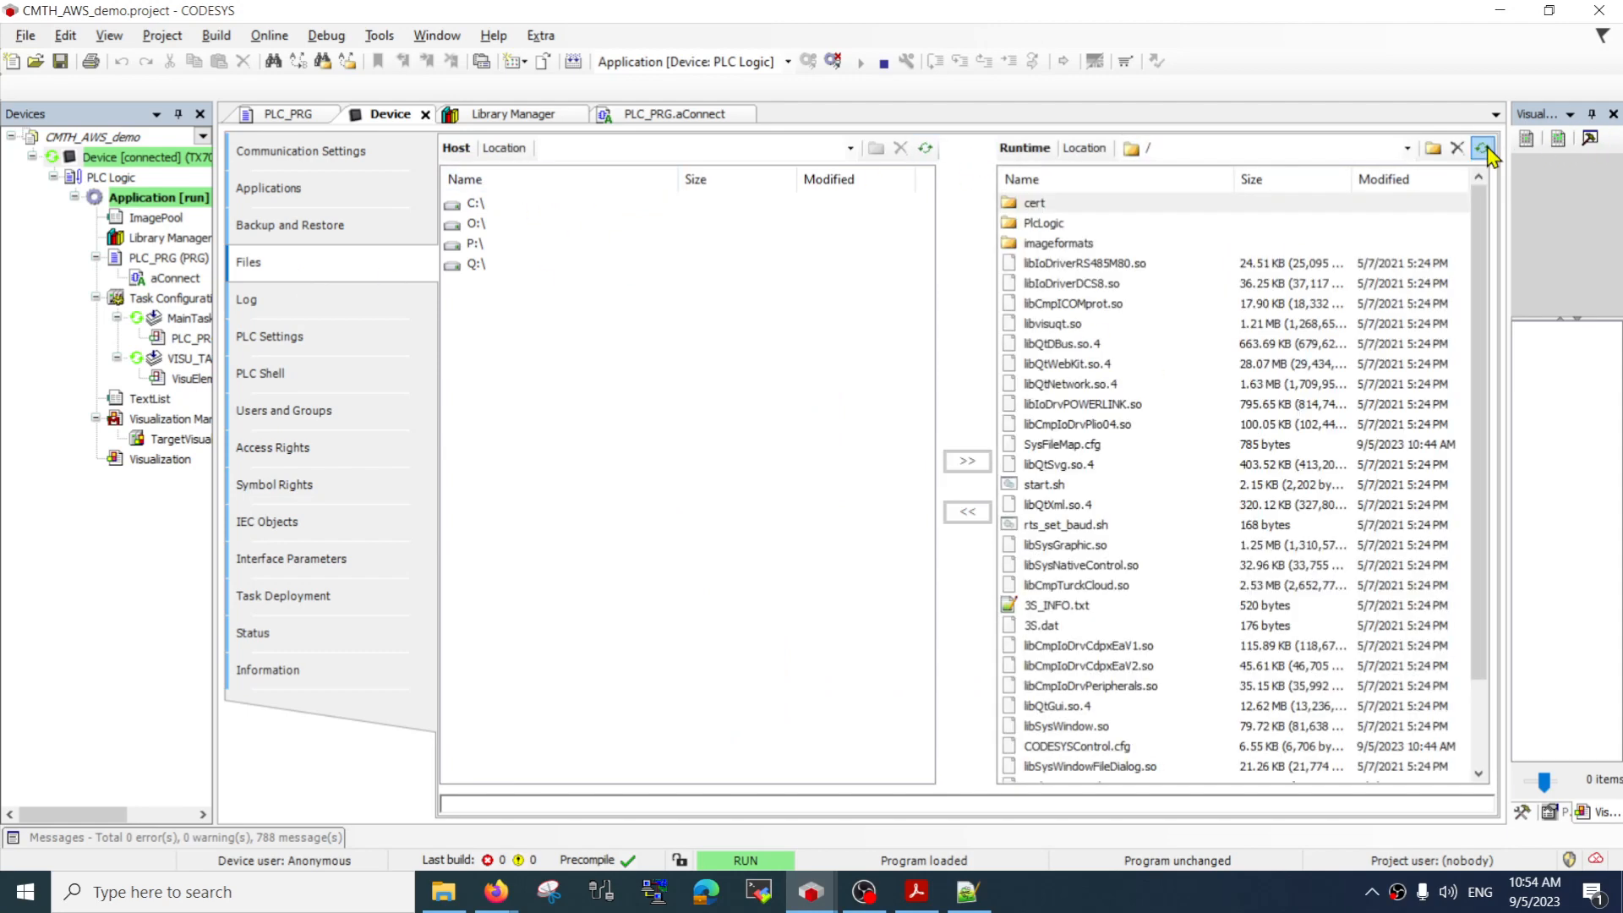
double_click(1057, 206)
double_click(1052, 244)
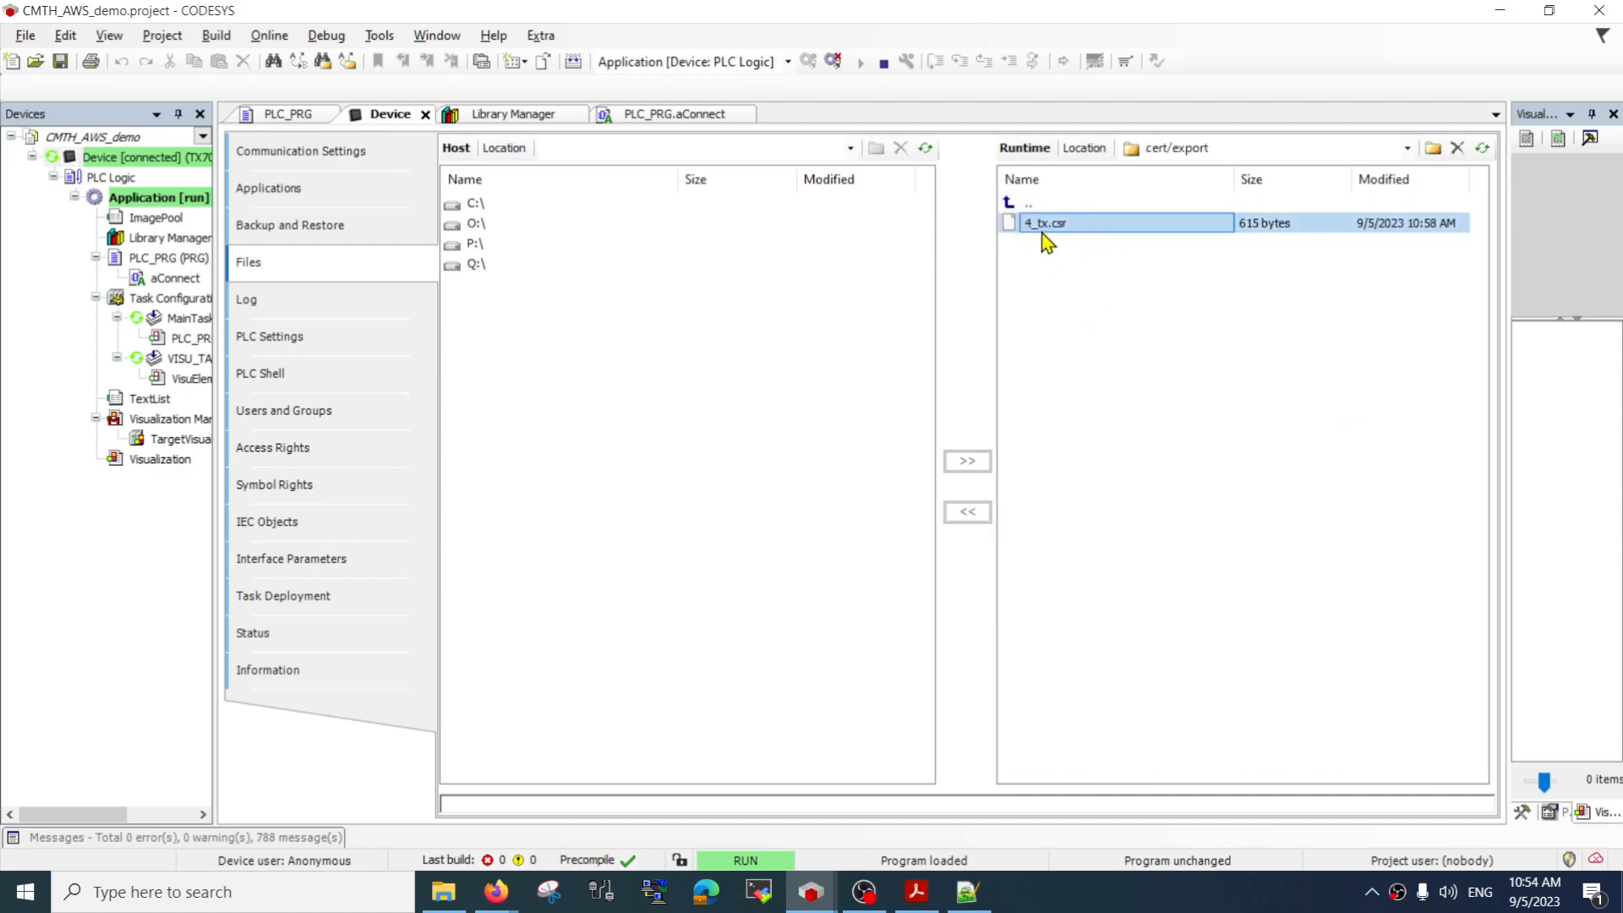
Copy 4_tx.csr from the controller's cert/export folder to the user's Downloads folder on the host
double_click(477, 203)
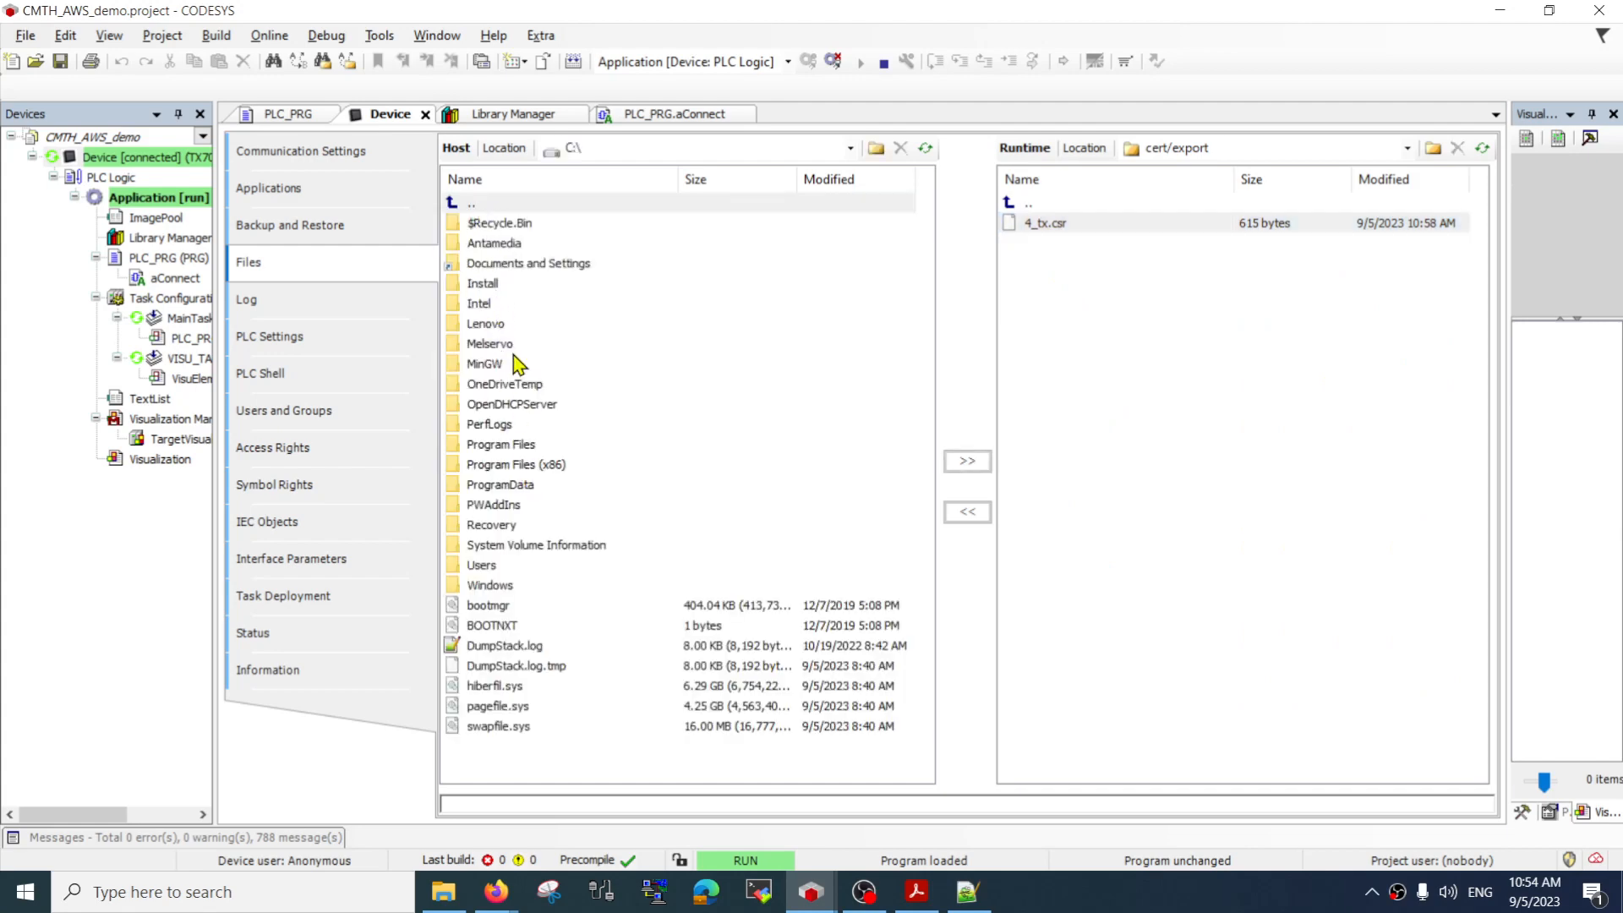
double_click(498, 565)
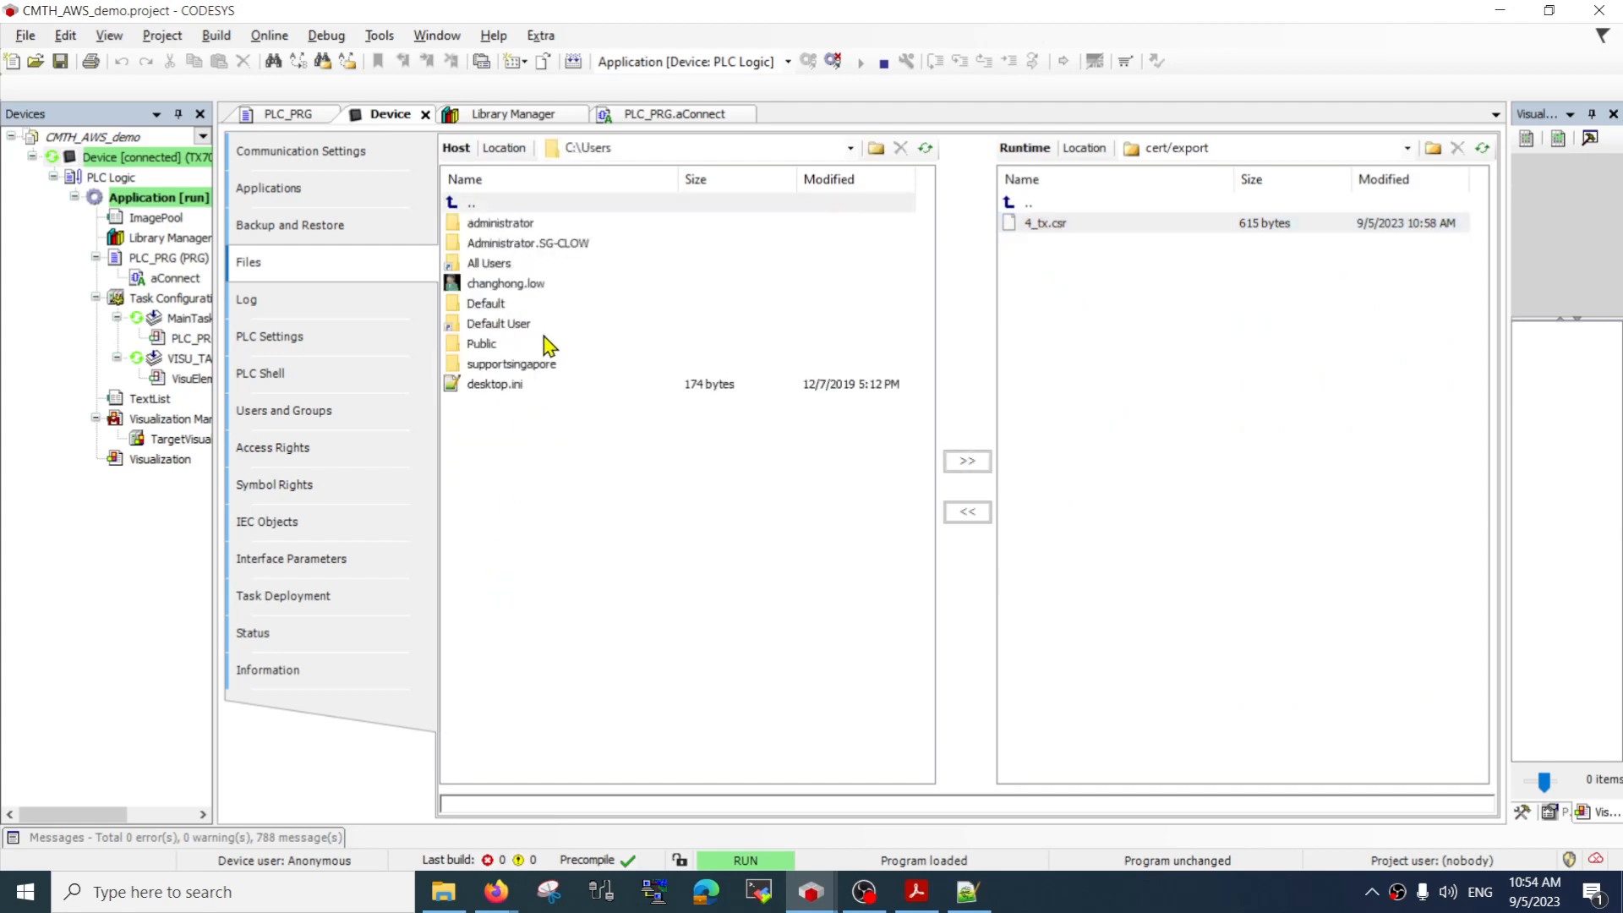
double_click(542, 284)
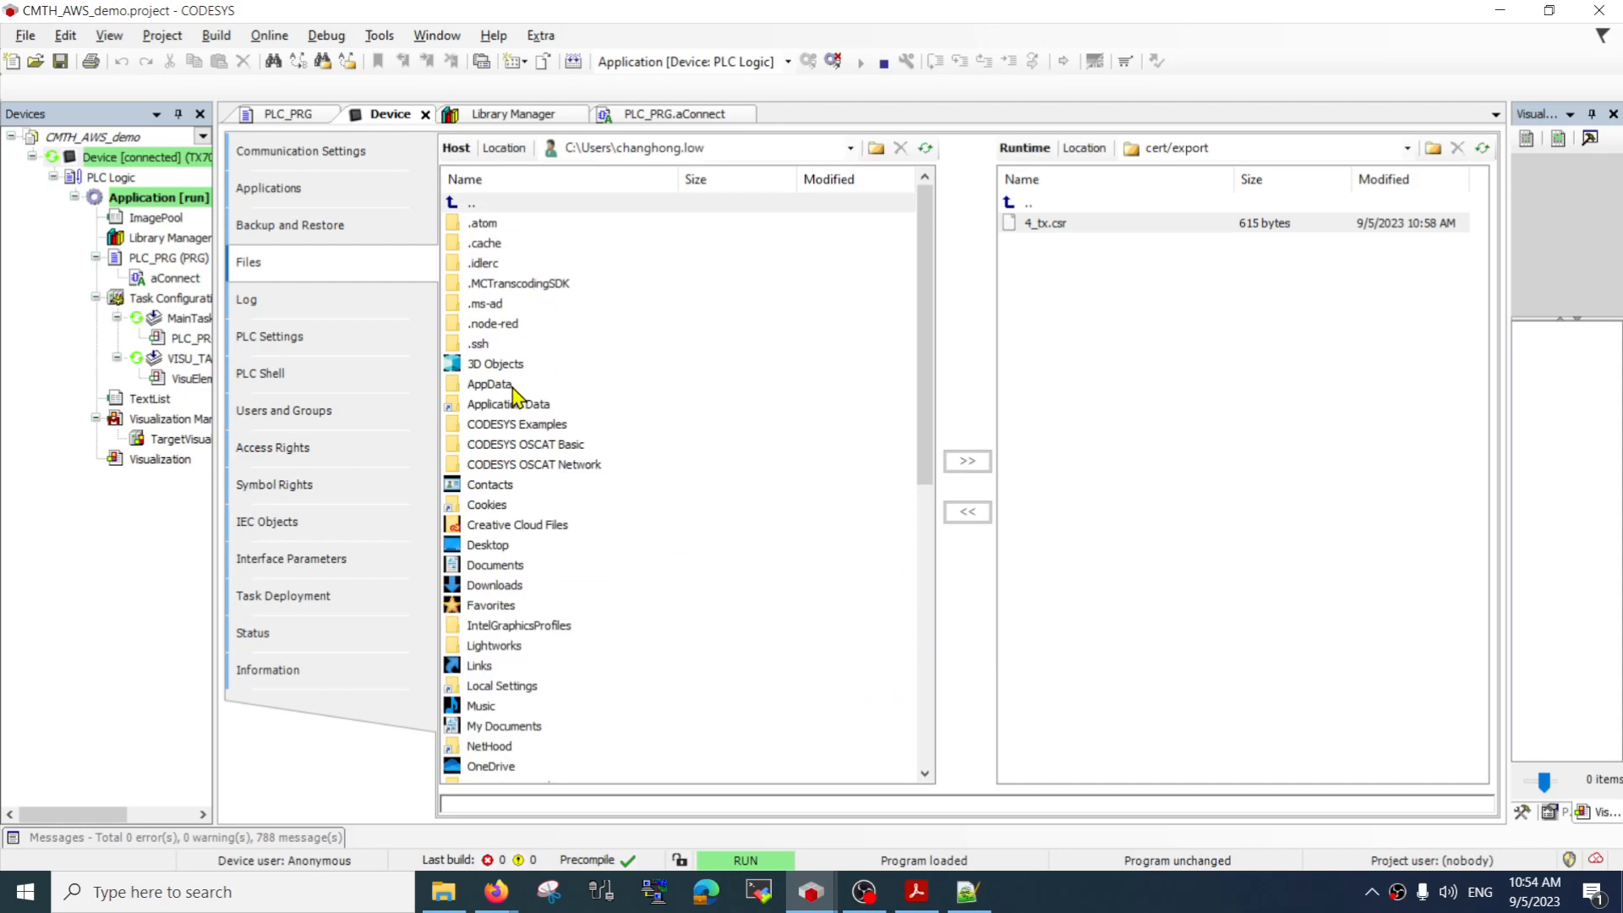
double_click(507, 585)
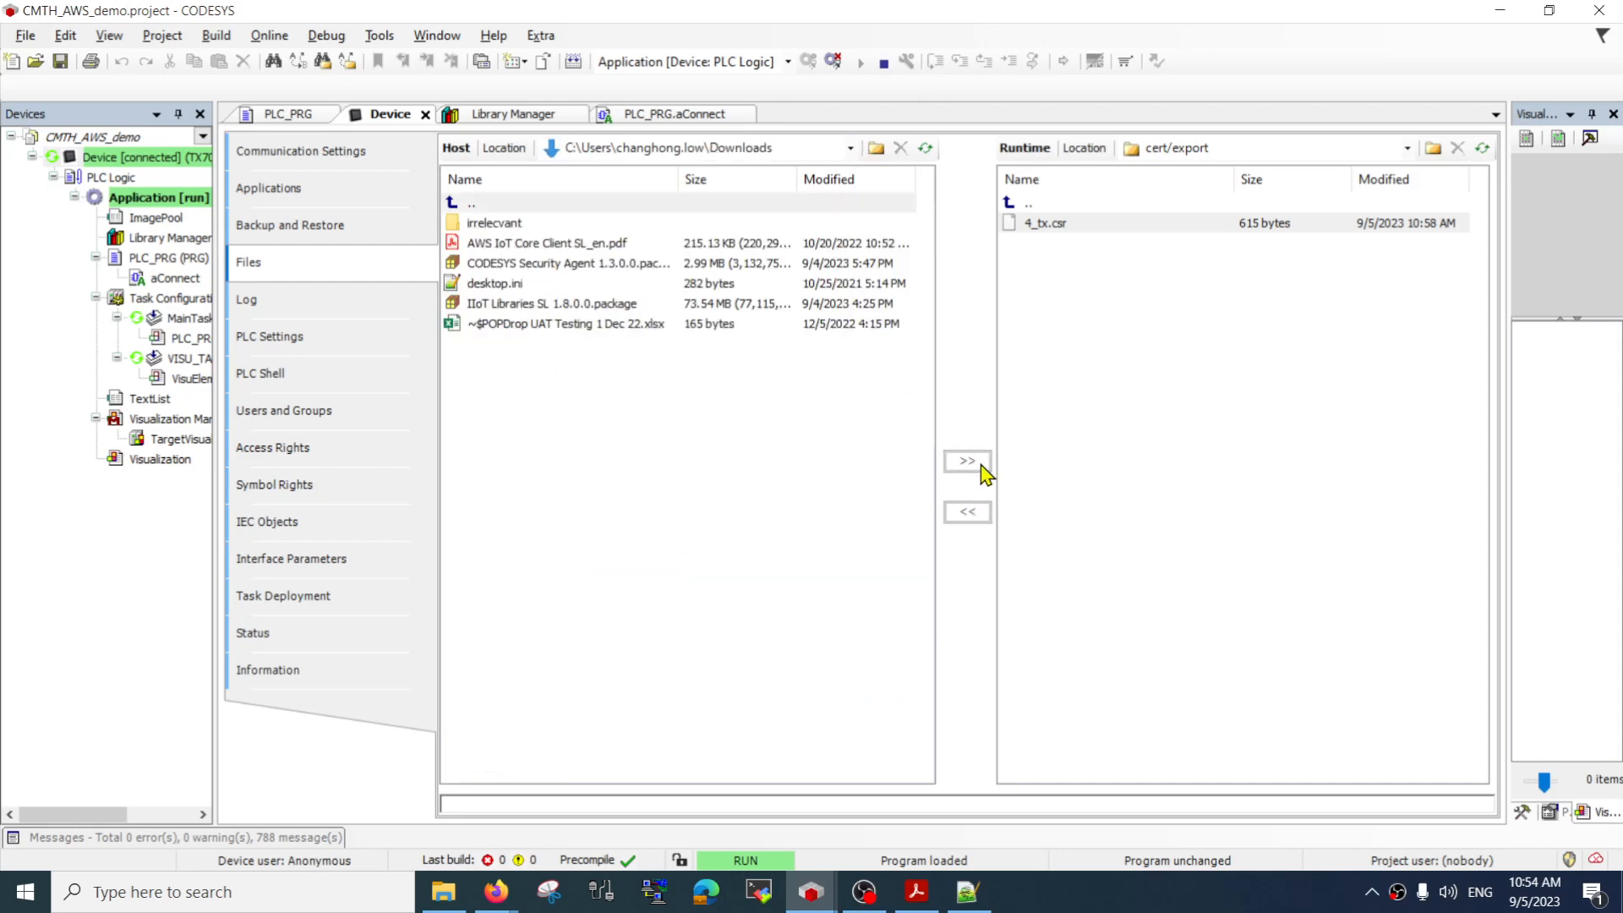
left_click(1048, 223)
left_click(968, 512)
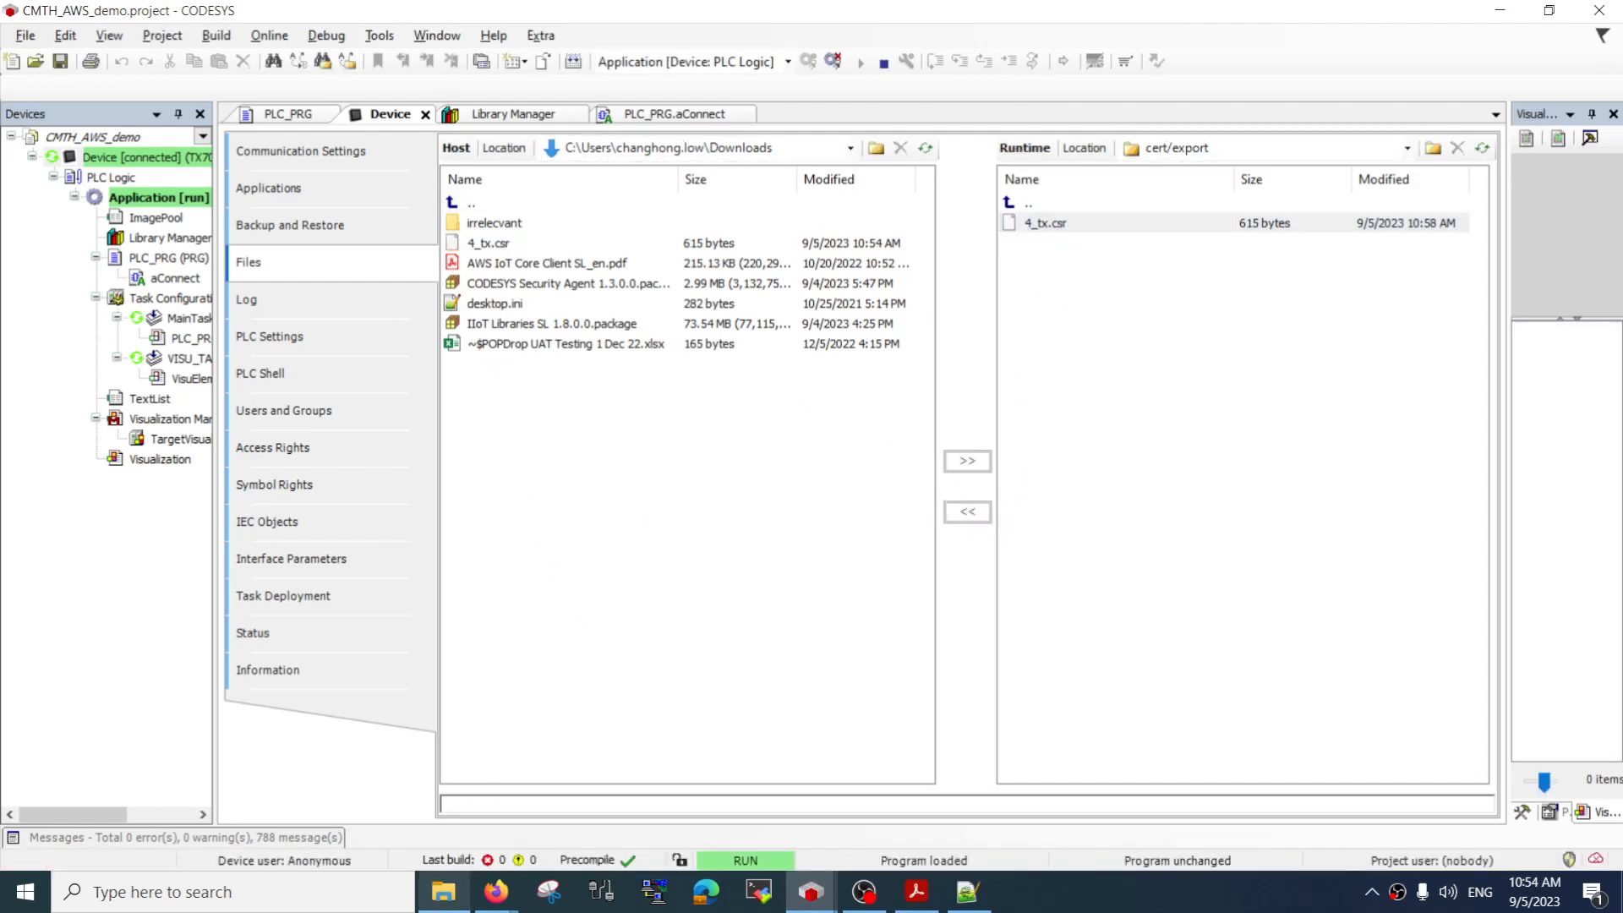
Inspect the contents of 4_tx.csr from the Downloads folder in Notepad++ and close the editor
left_click(445, 893)
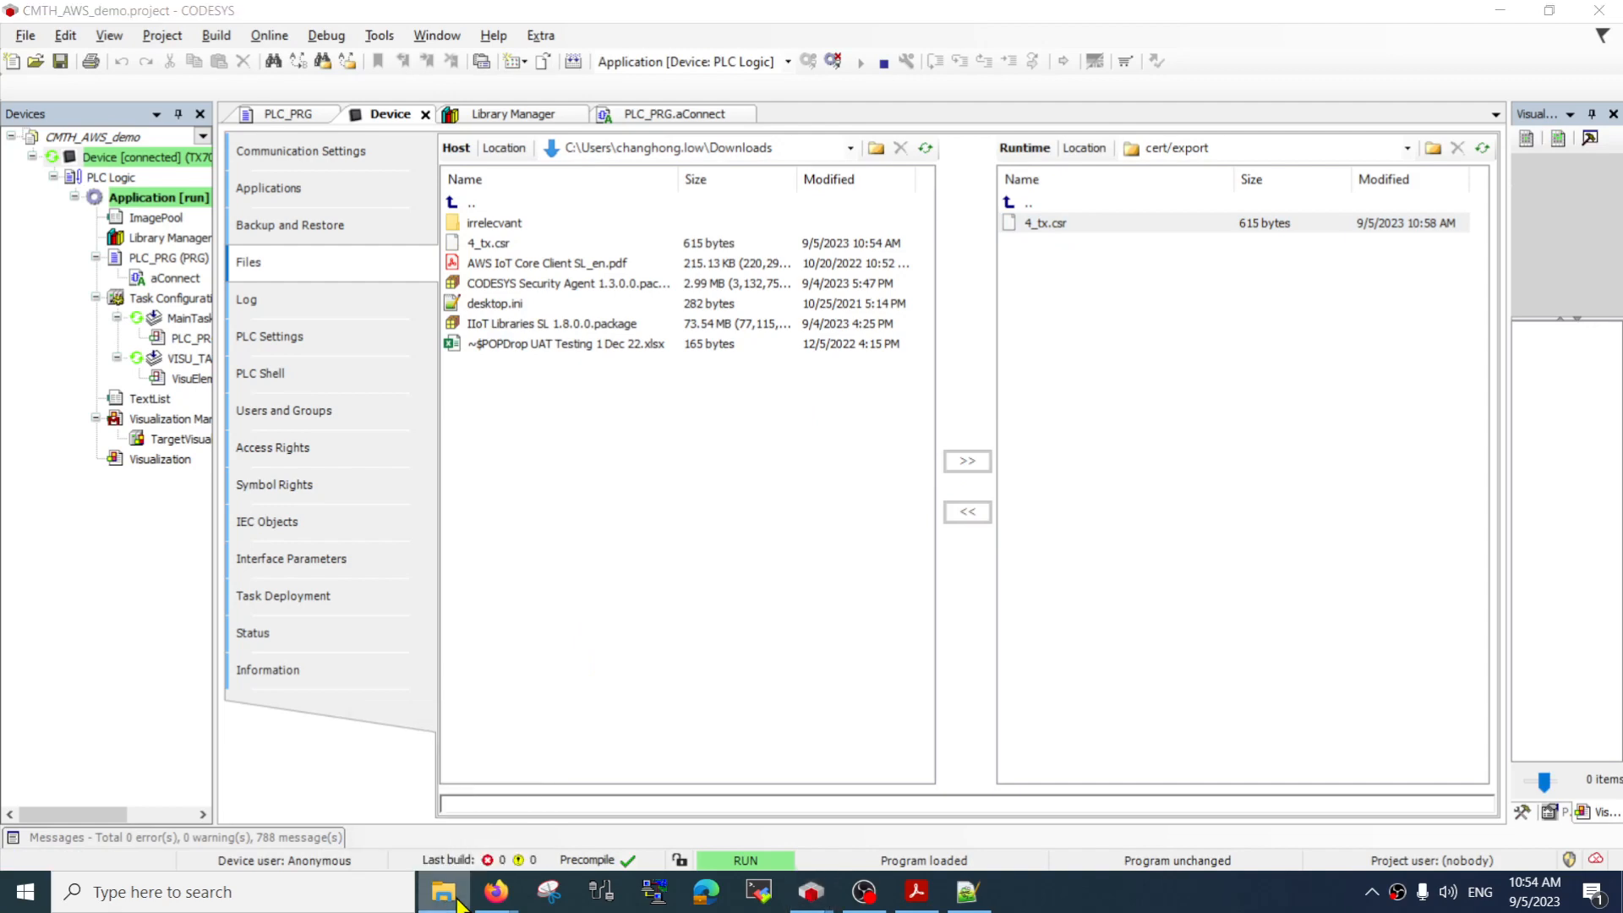
left_click_drag(1622, 192, 564, 144)
left_click(596, 563)
left_click(582, 450)
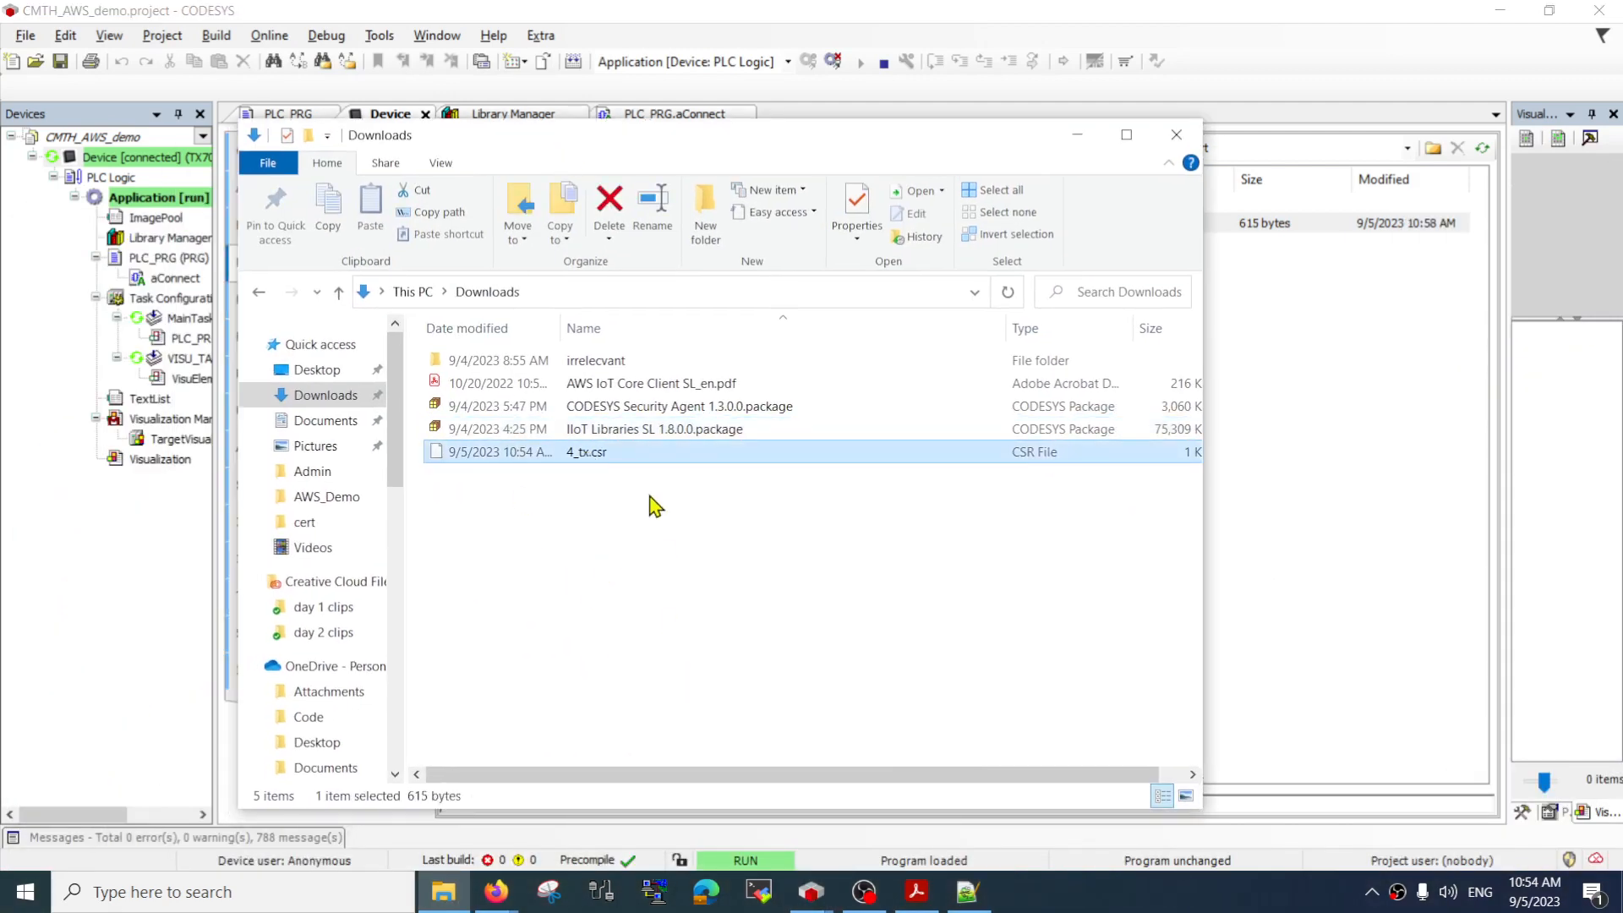
right_click(618, 457)
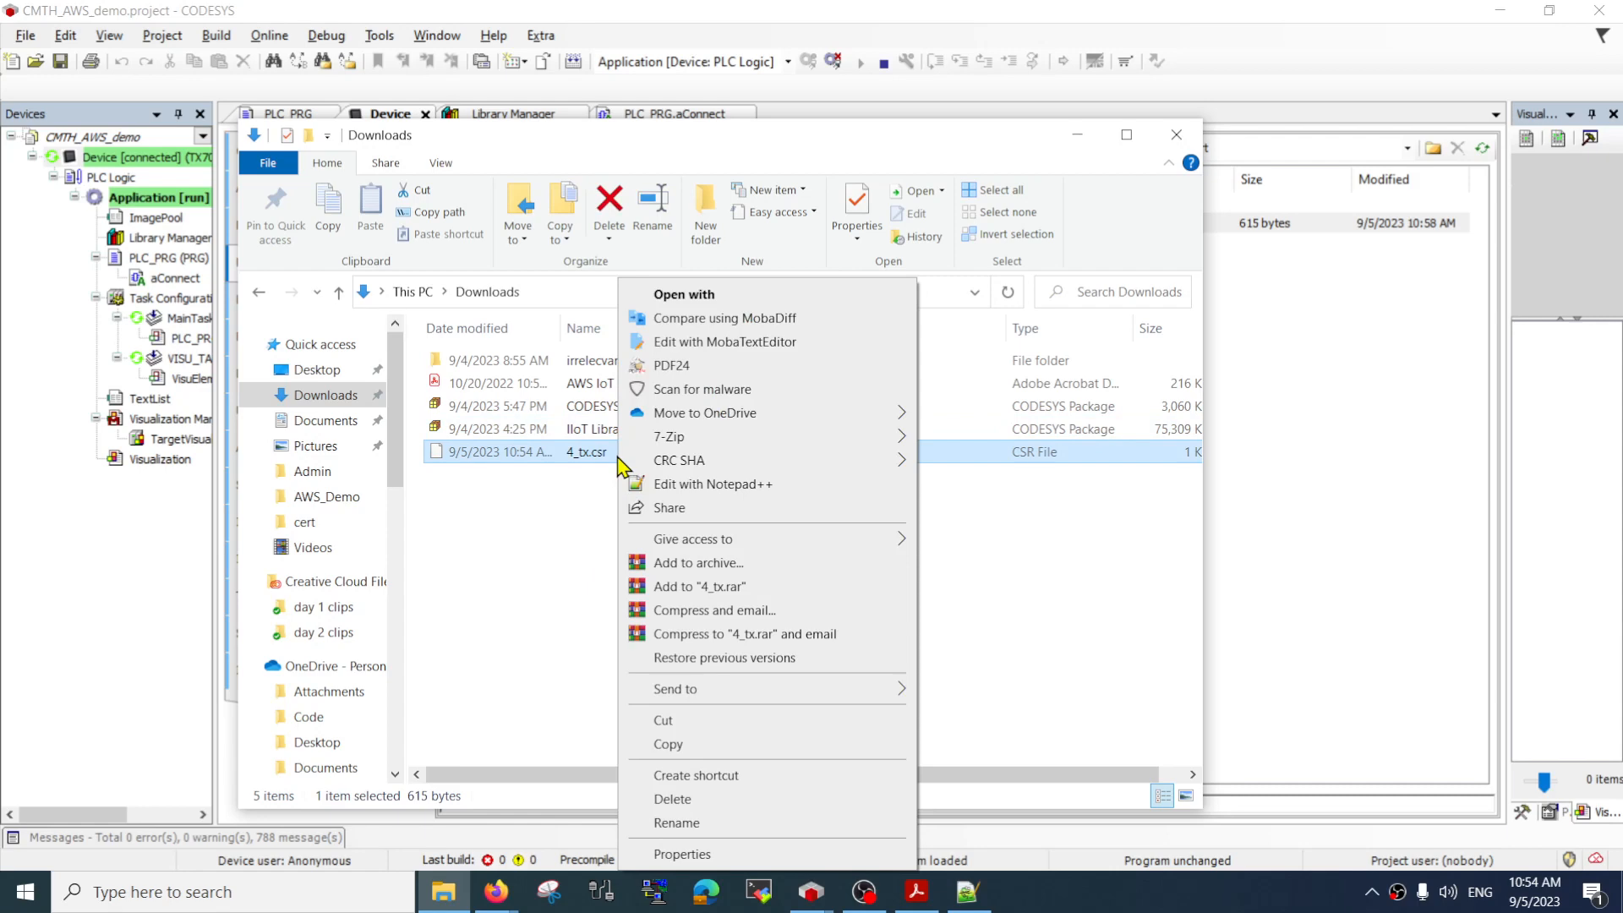
left_click(696, 484)
key("ctrl+a")
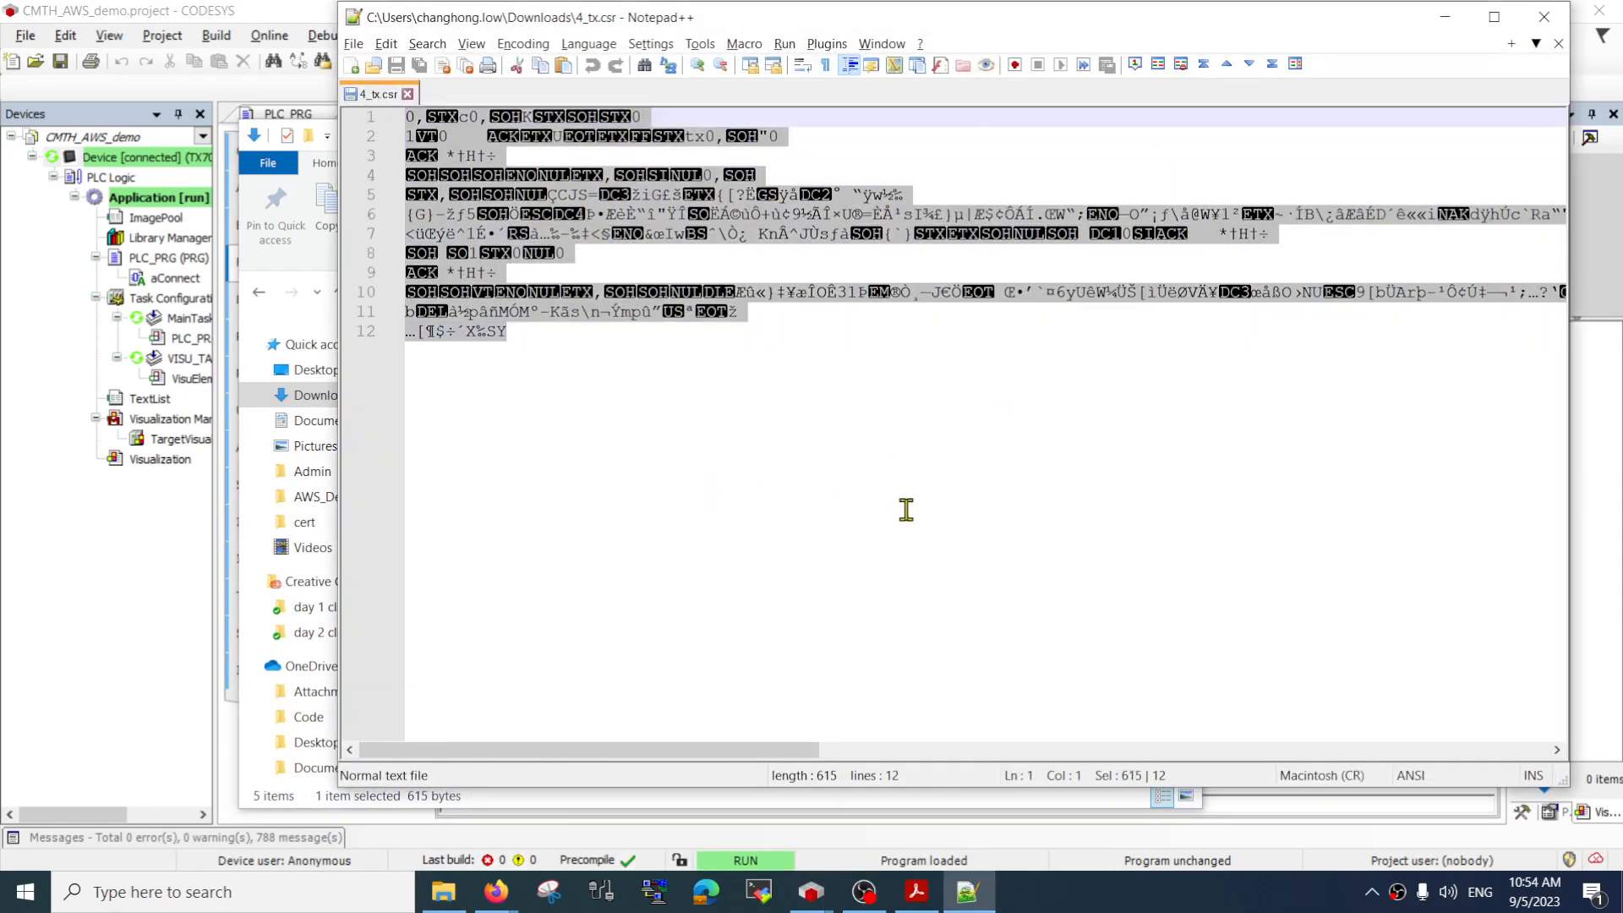
left_click(1014, 462)
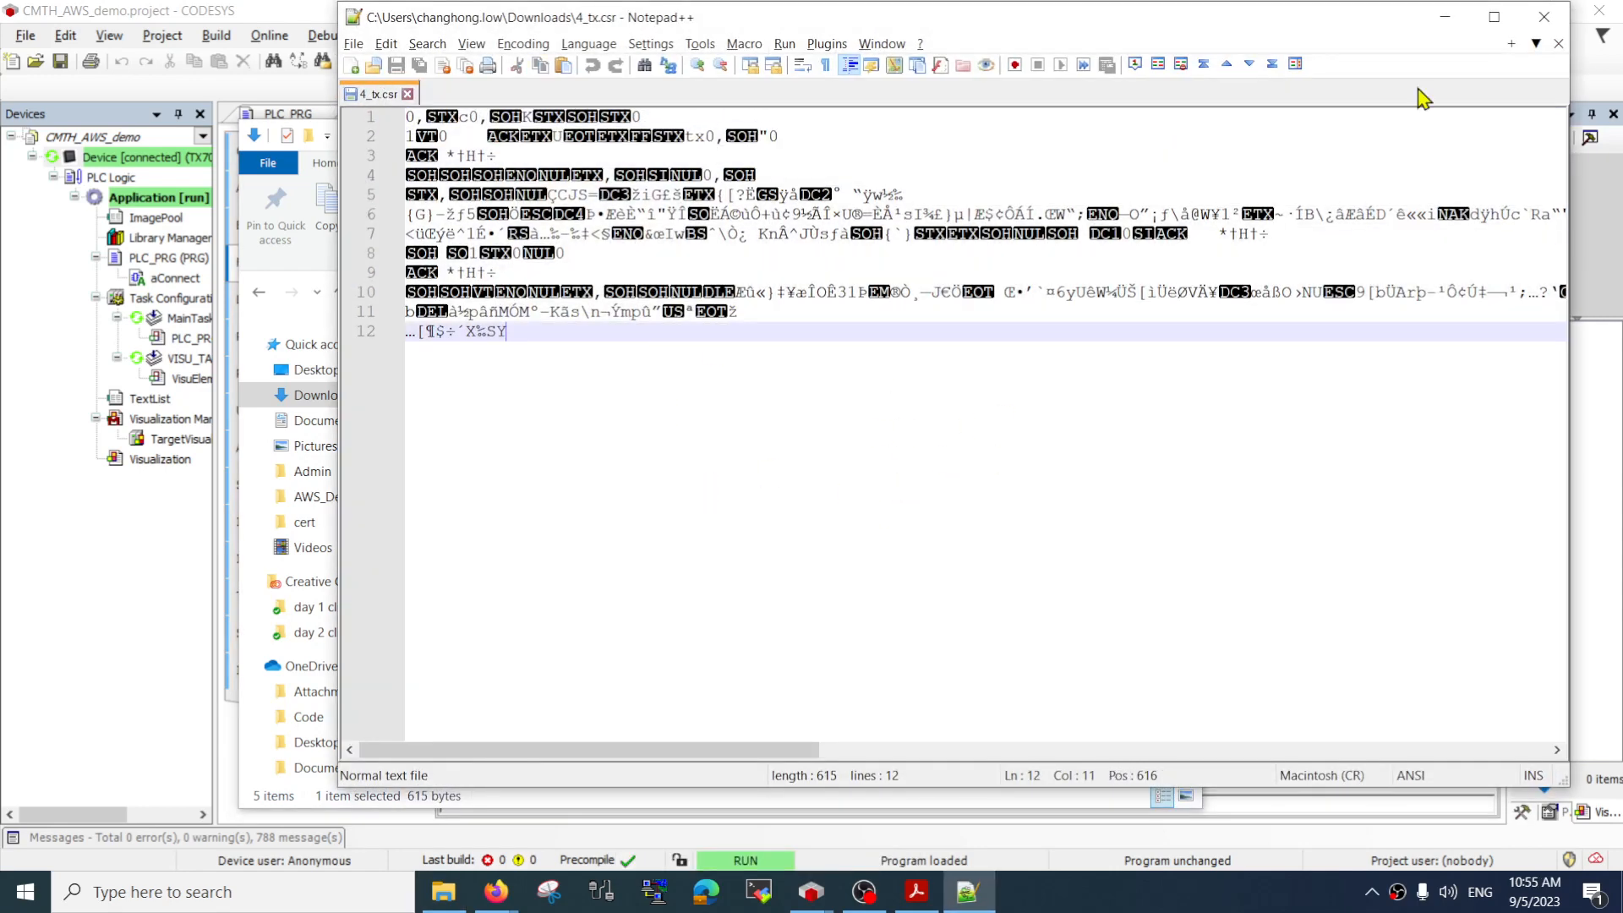
left_click(1544, 19)
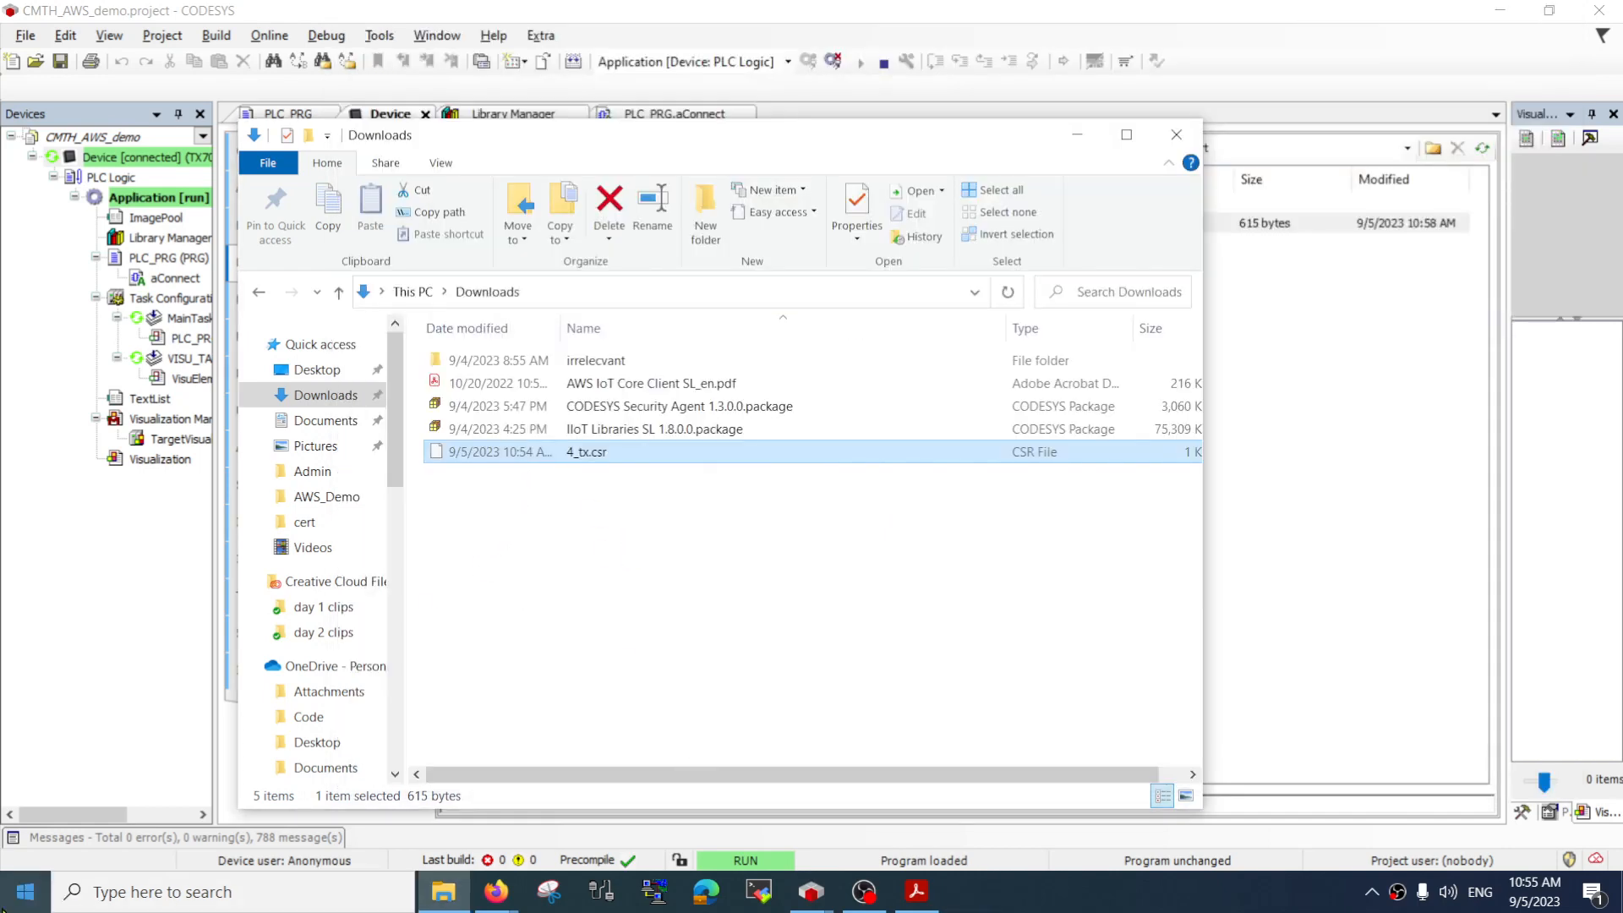
Open a command prompt in the Downloads folder, with its window moved aside
left_click(25, 898)
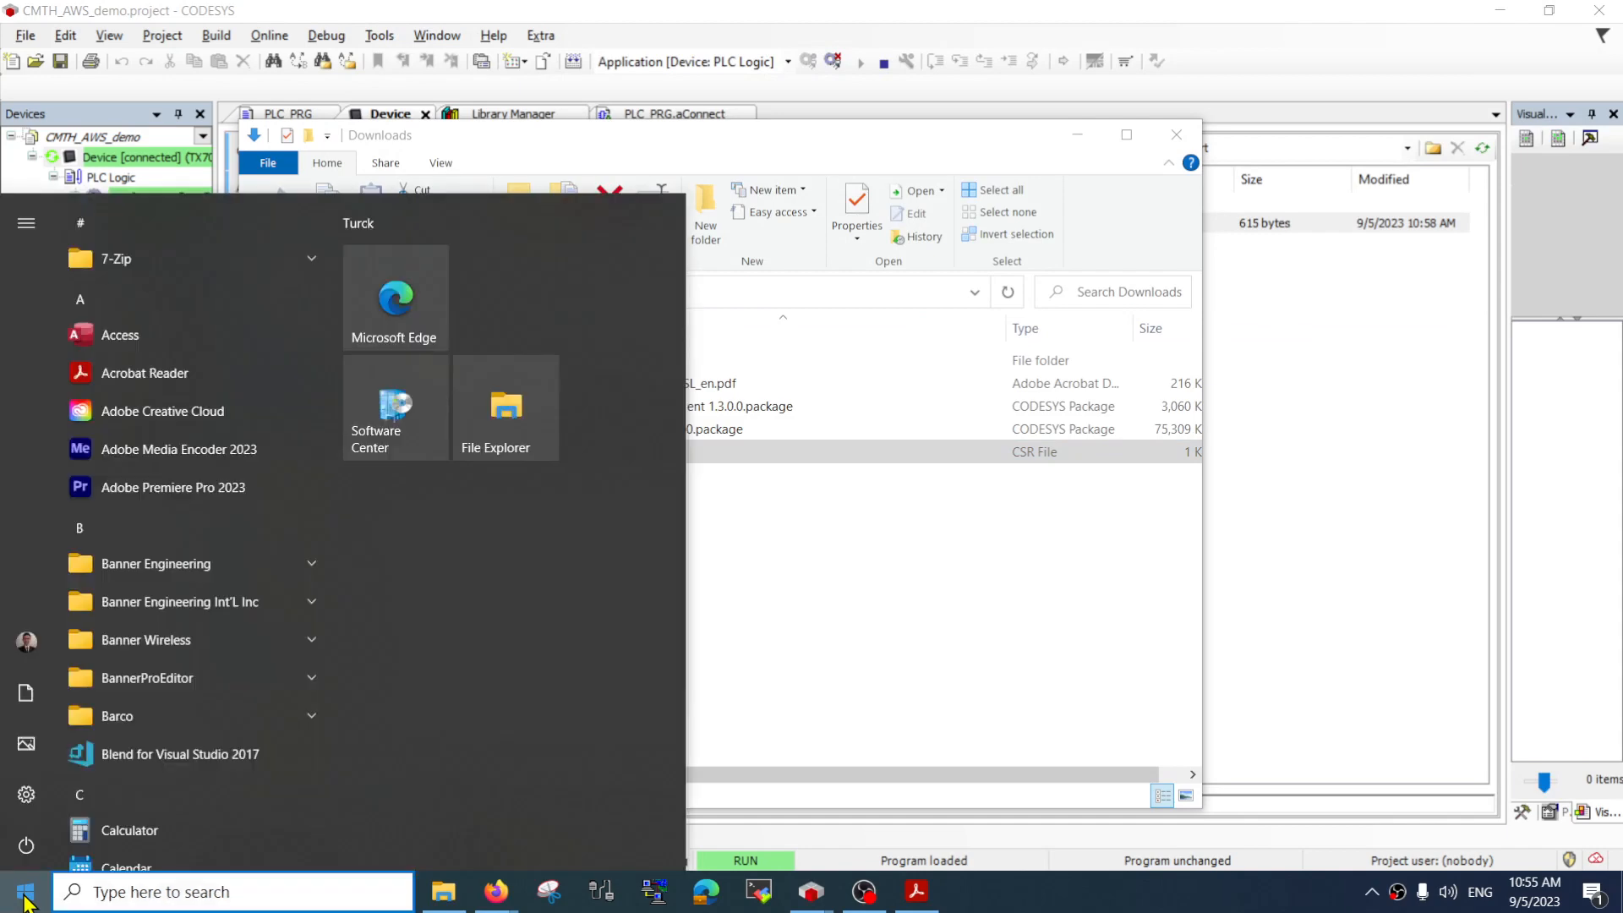
left_click(826, 663)
left_click(663, 296)
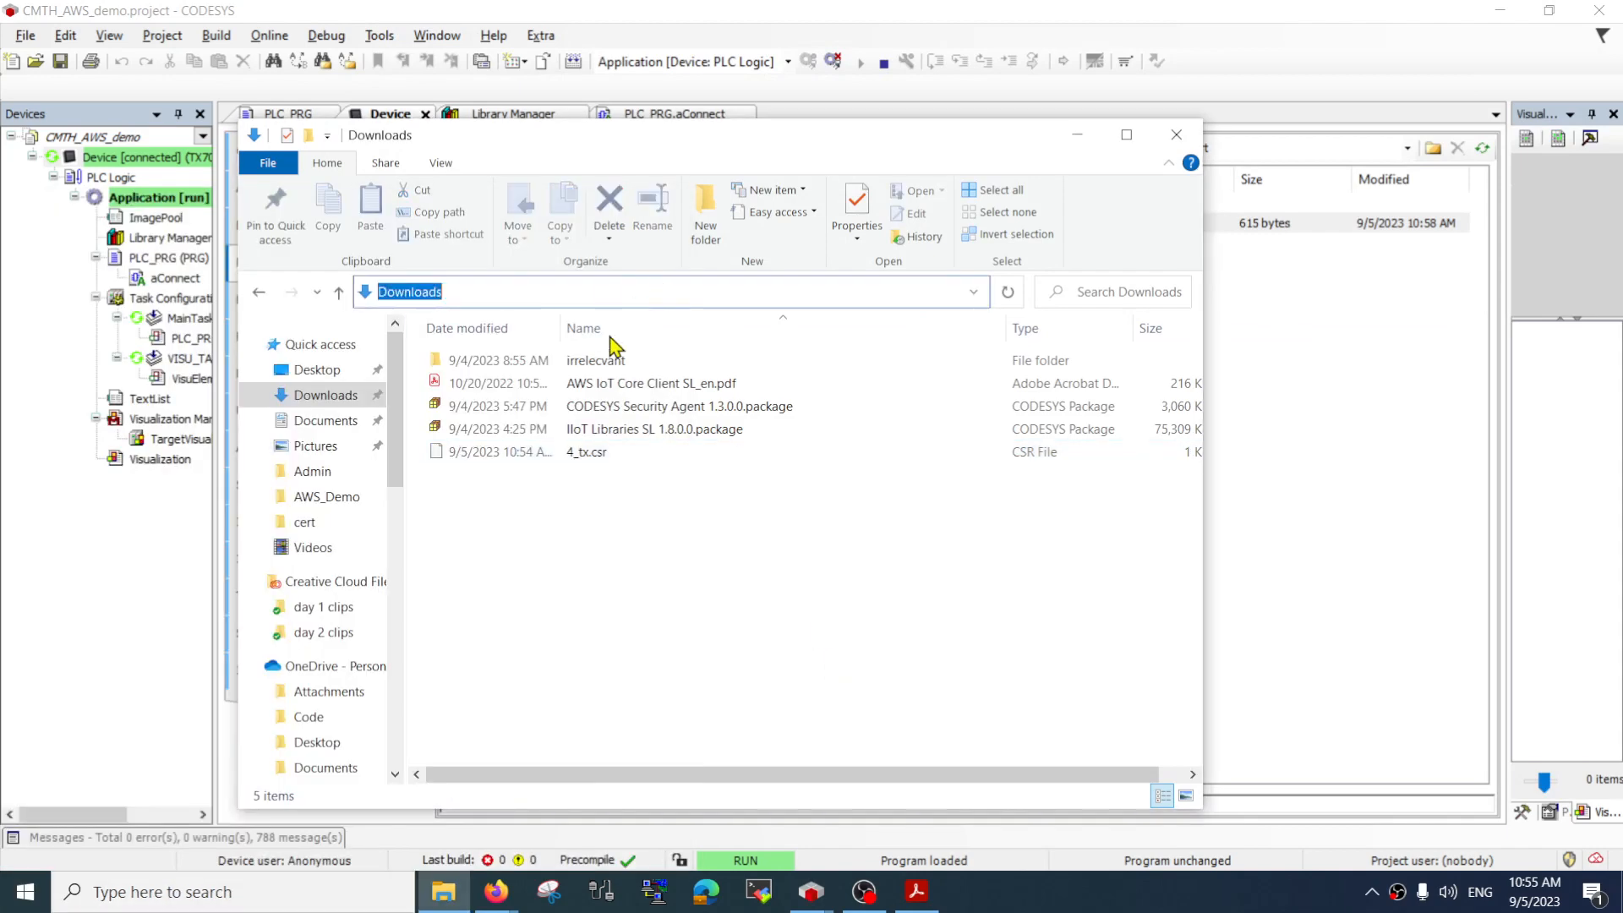
type("cmd")
key("Return")
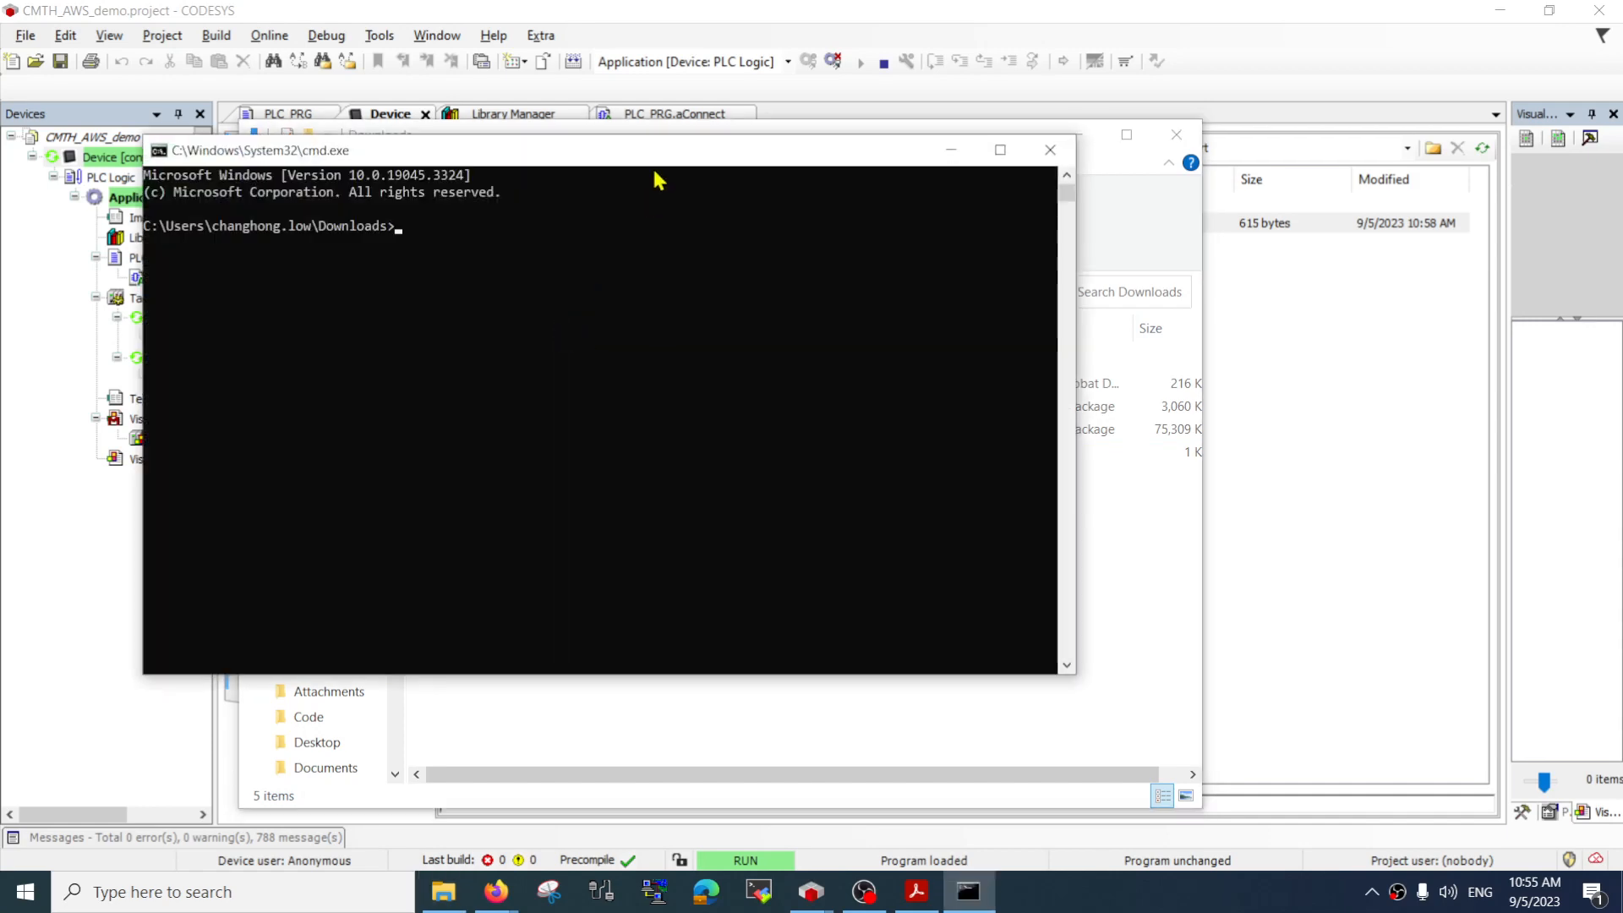
left_click_drag(659, 169, 934, 169)
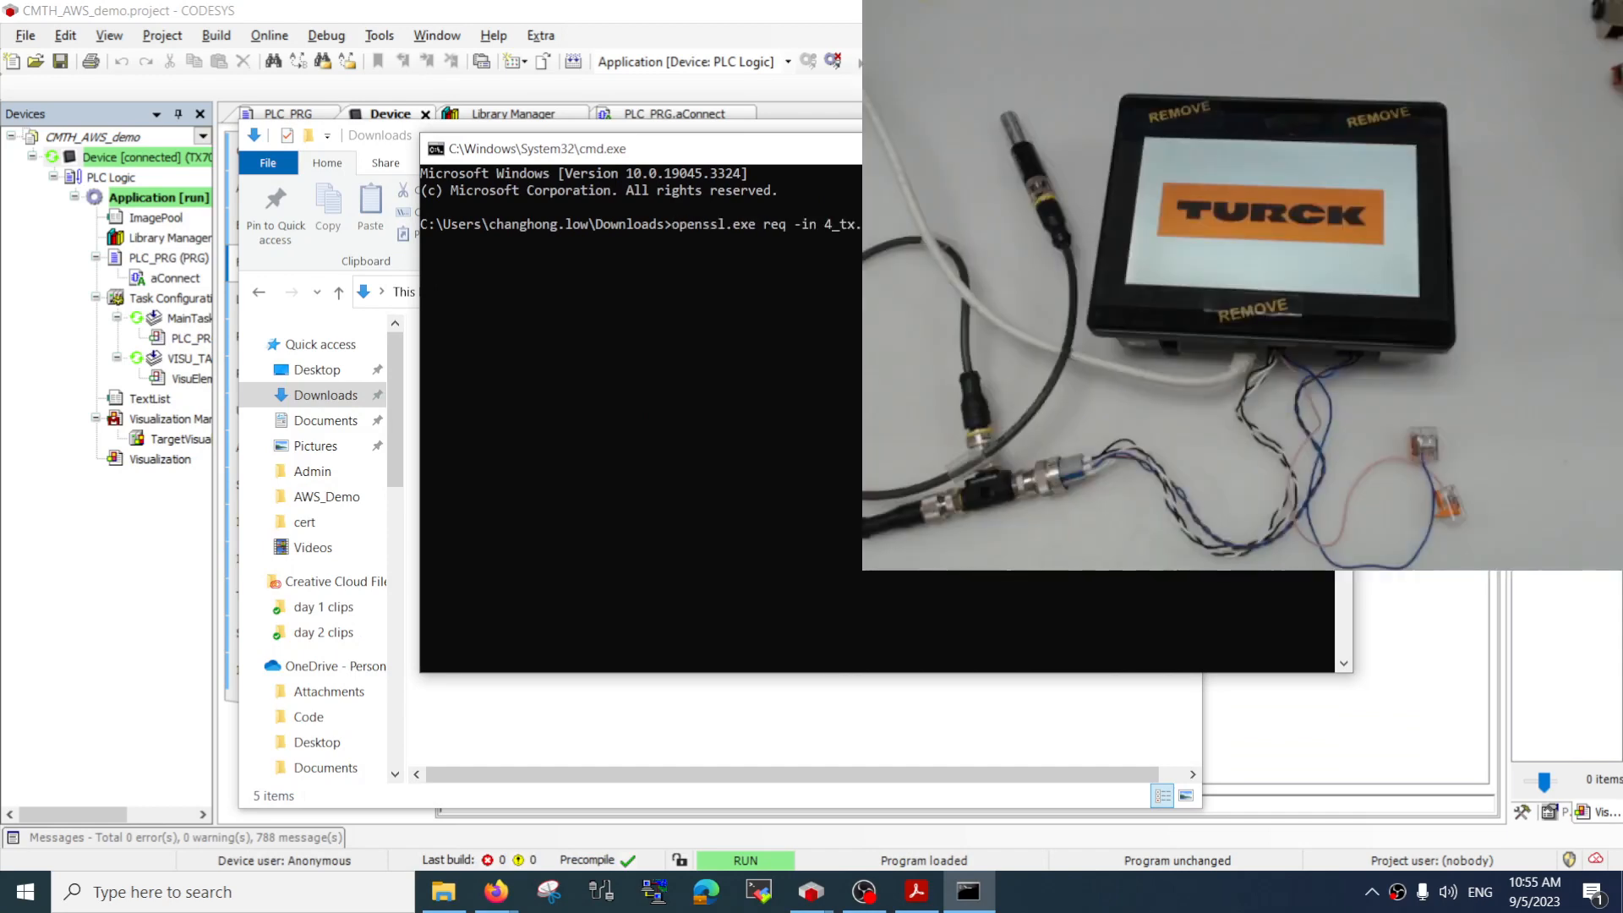
Convert 4_tx.csr to a PEM text certificate request by running openssl.exe req with -in 4_tx.csr
key("alt+Tab")
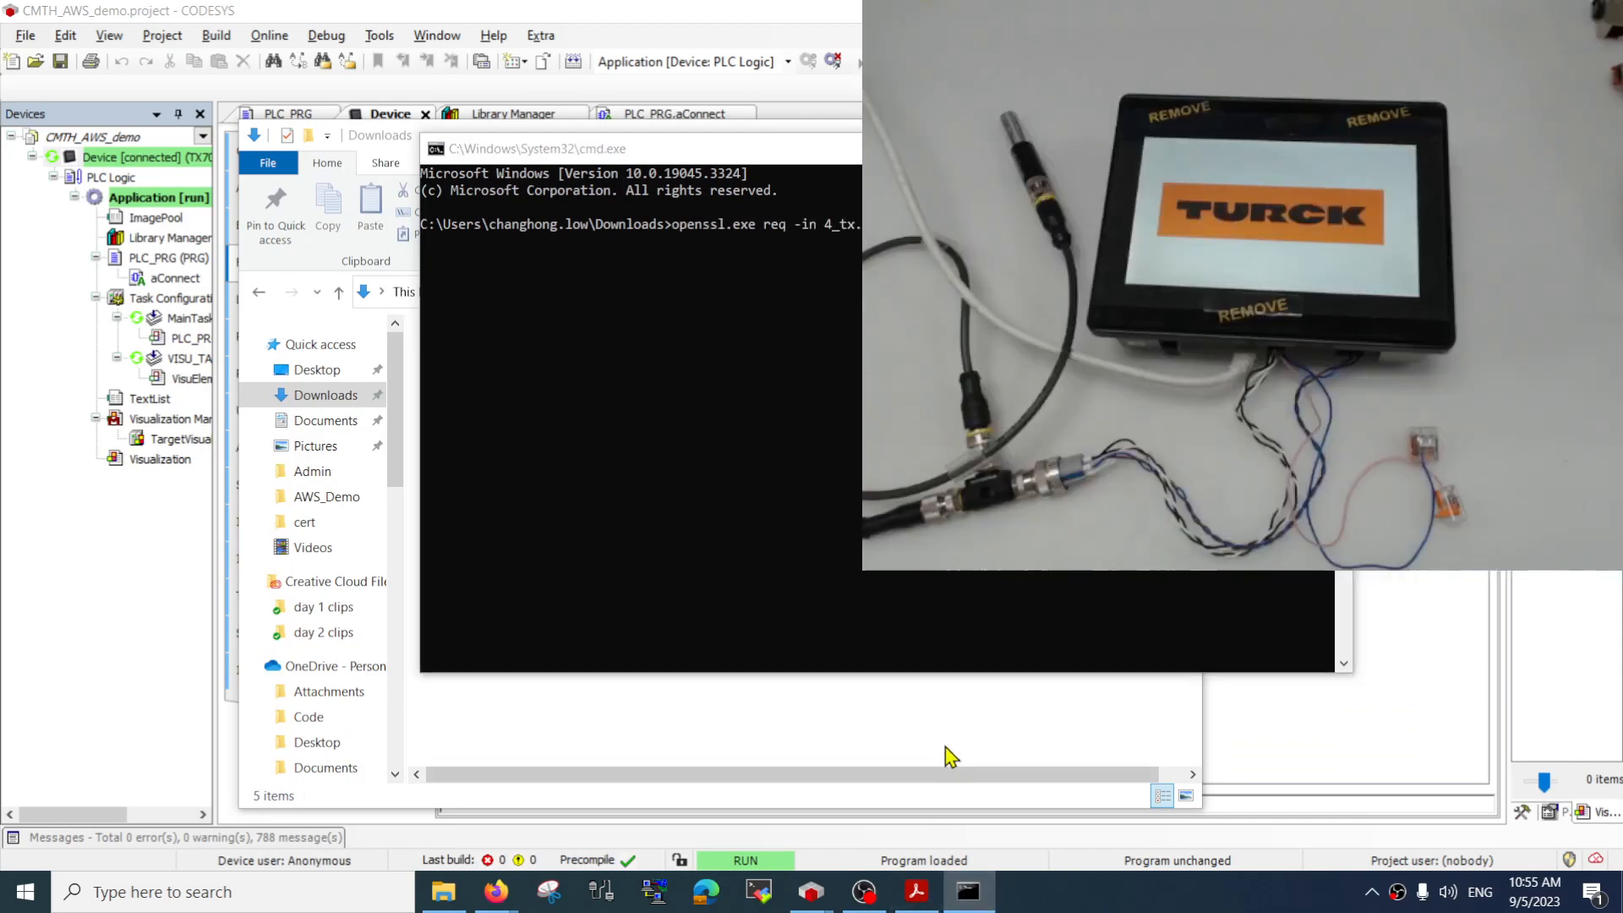
key("alt+Tab")
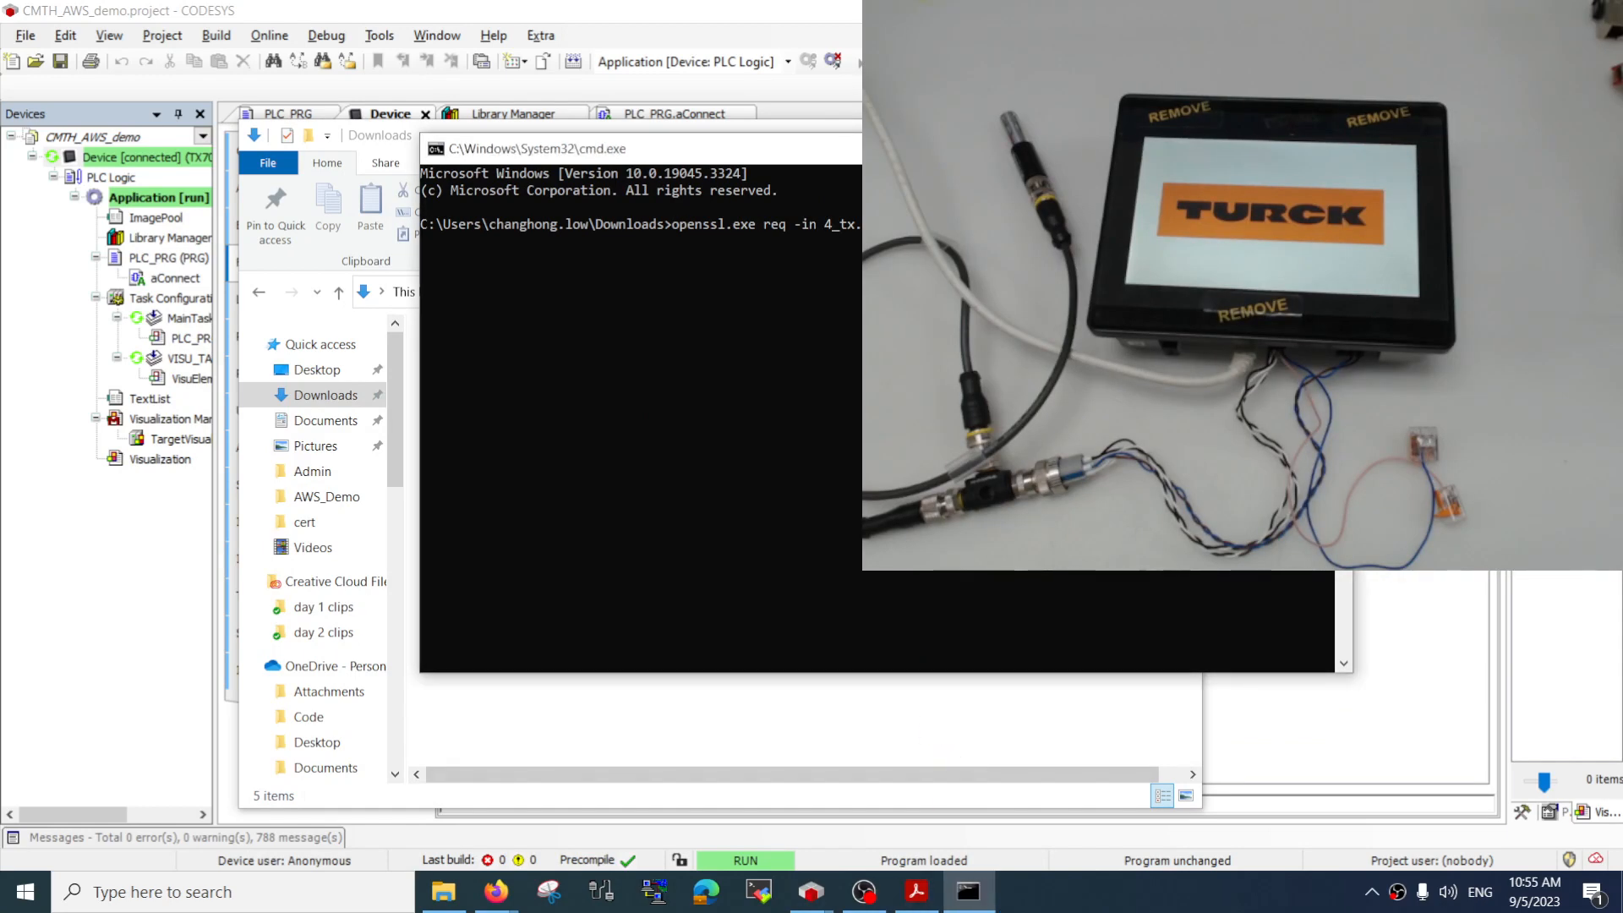
left_click(1056, 364)
key("Escape")
key("Return")
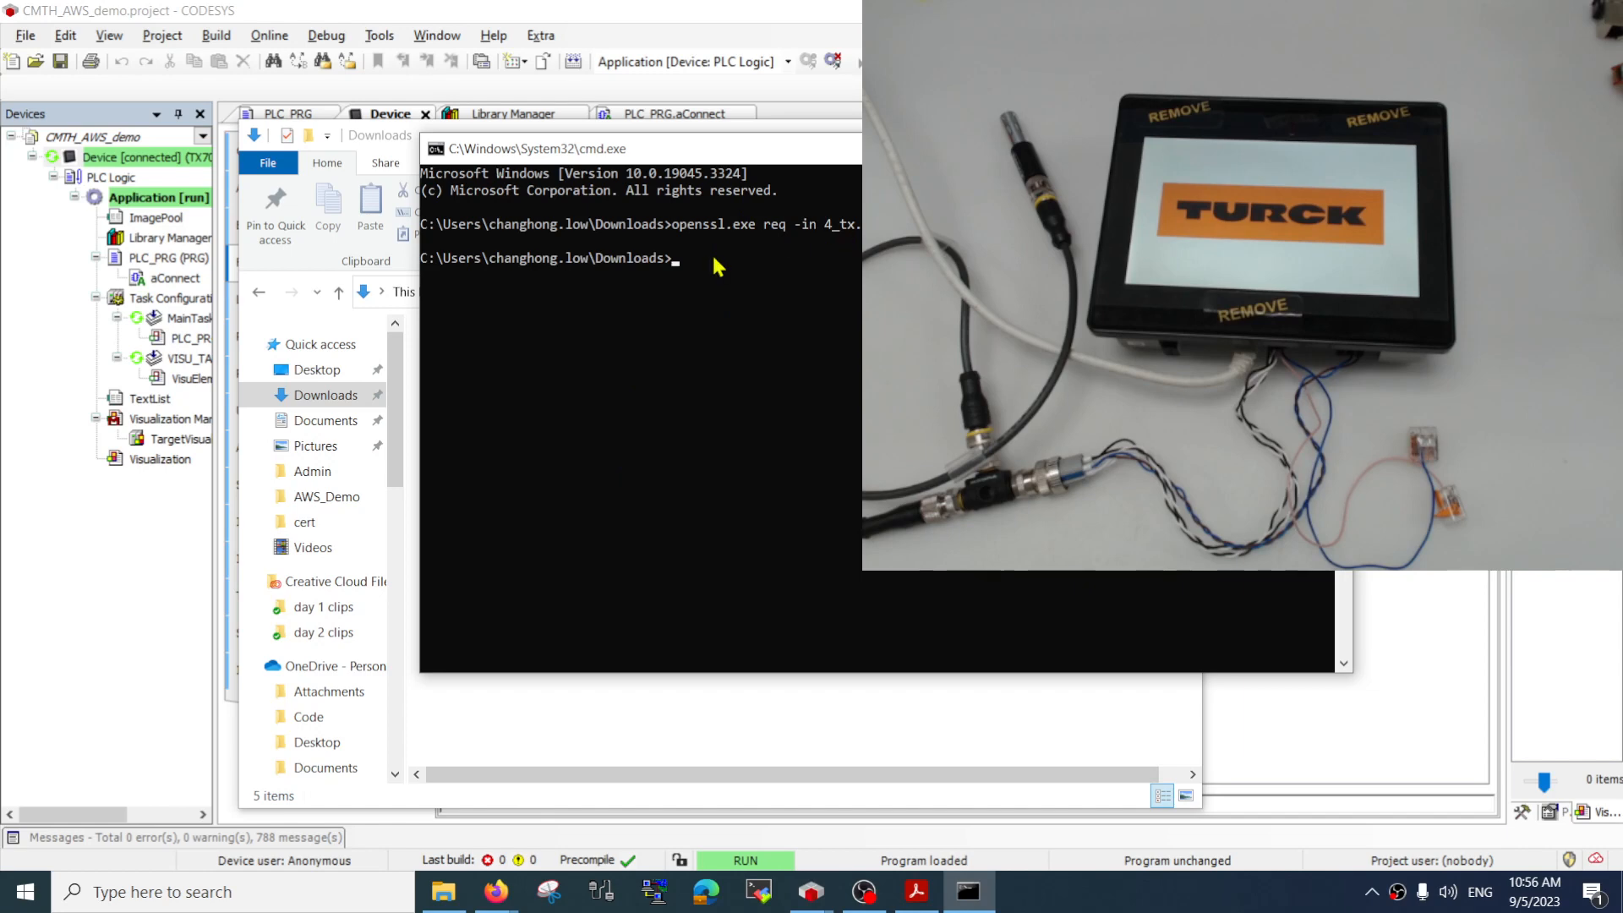
Check the text of the converted 4_tx.csr in Notepad++, close the editor and minimize the Downloads window
mouse_move(443, 891)
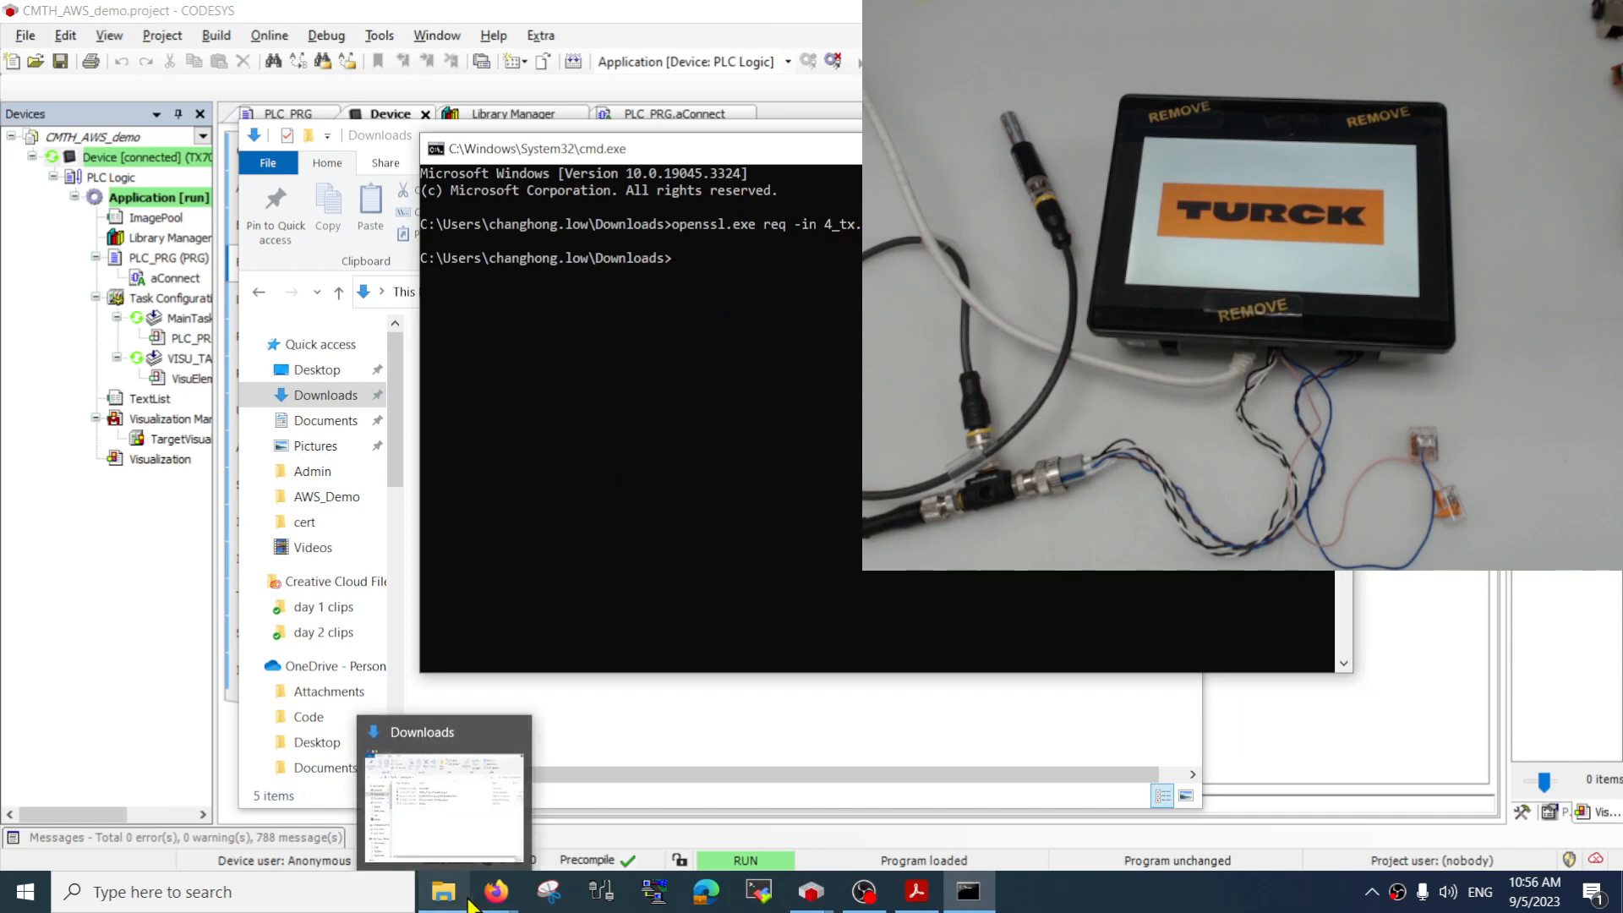
left_click(479, 820)
right_click(601, 453)
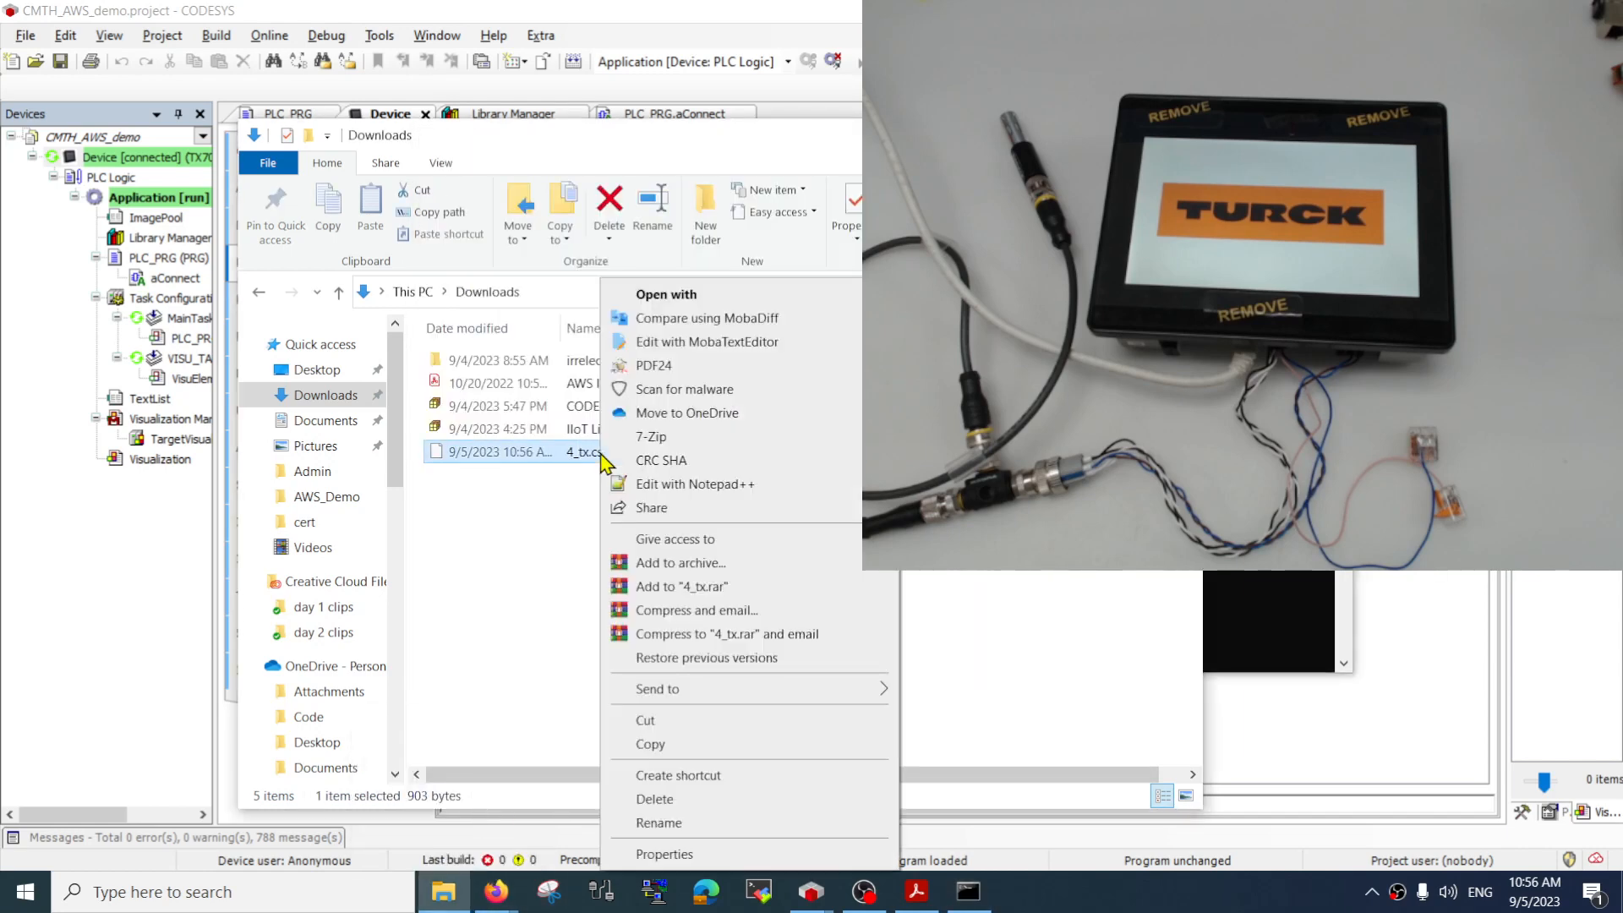
left_click(680, 484)
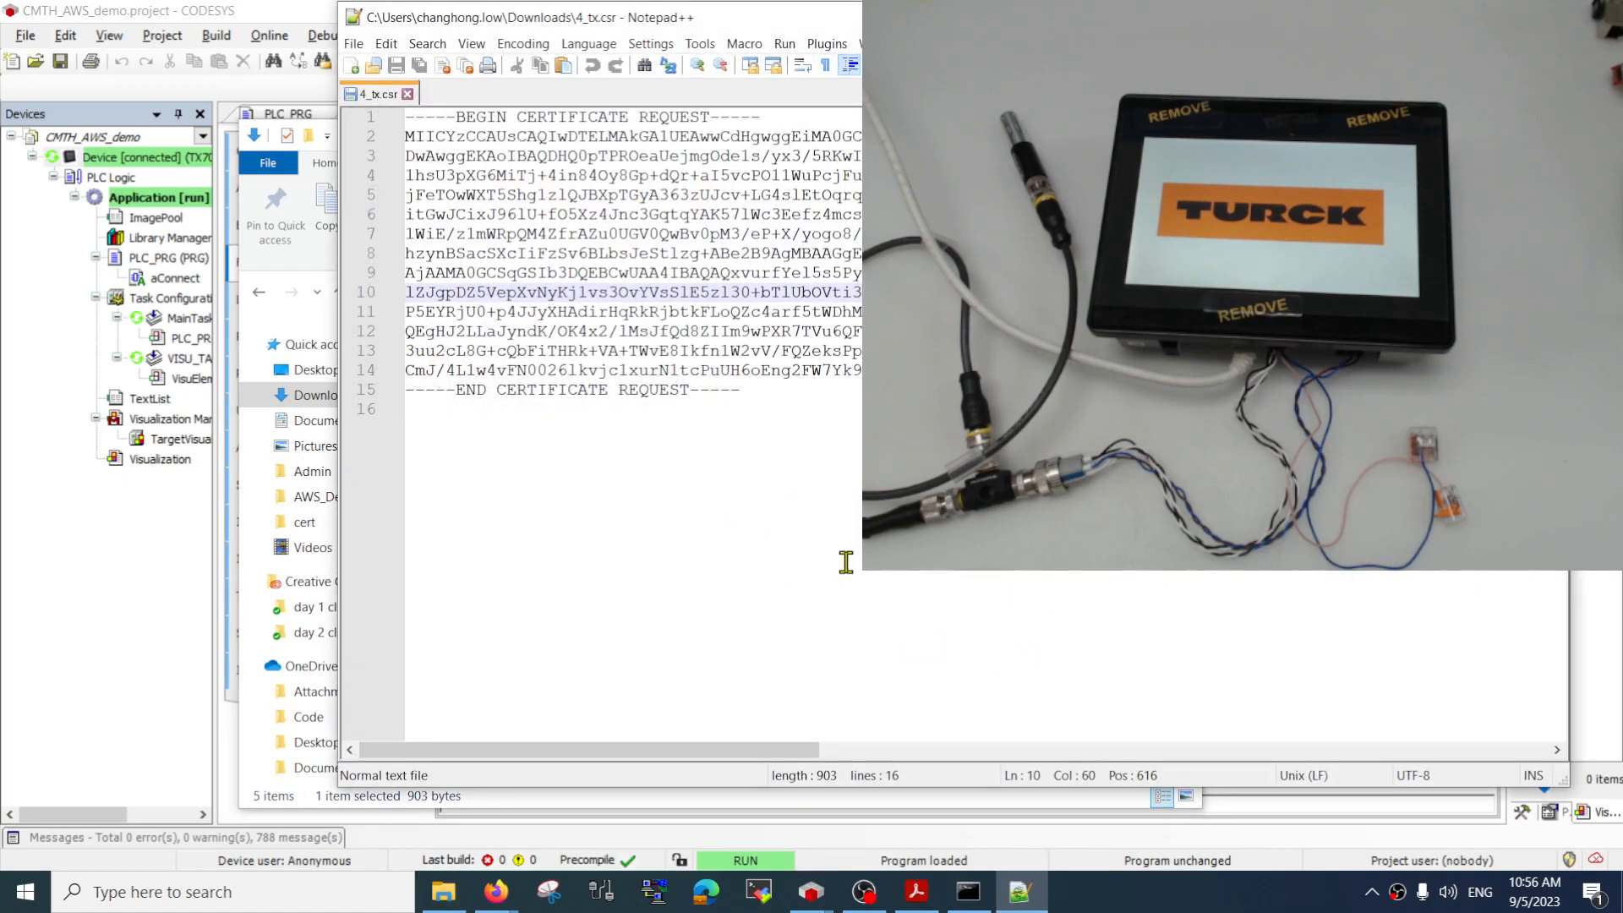
left_click_drag(849, 351, 638, 156)
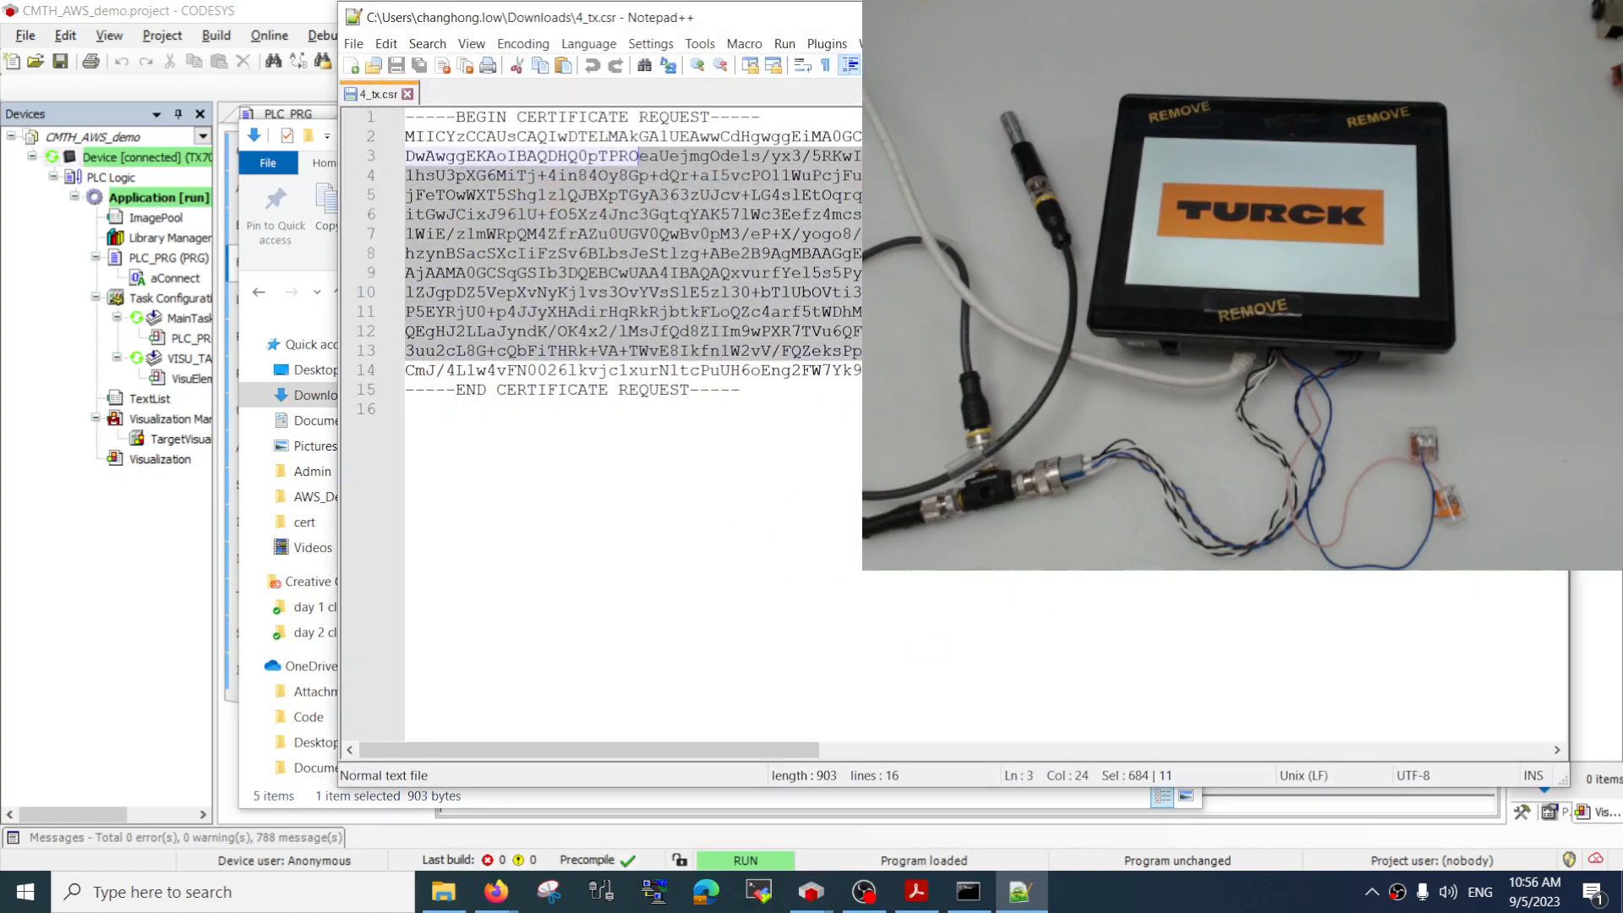
key("alt+F4")
left_click(765, 459)
left_click(1081, 134)
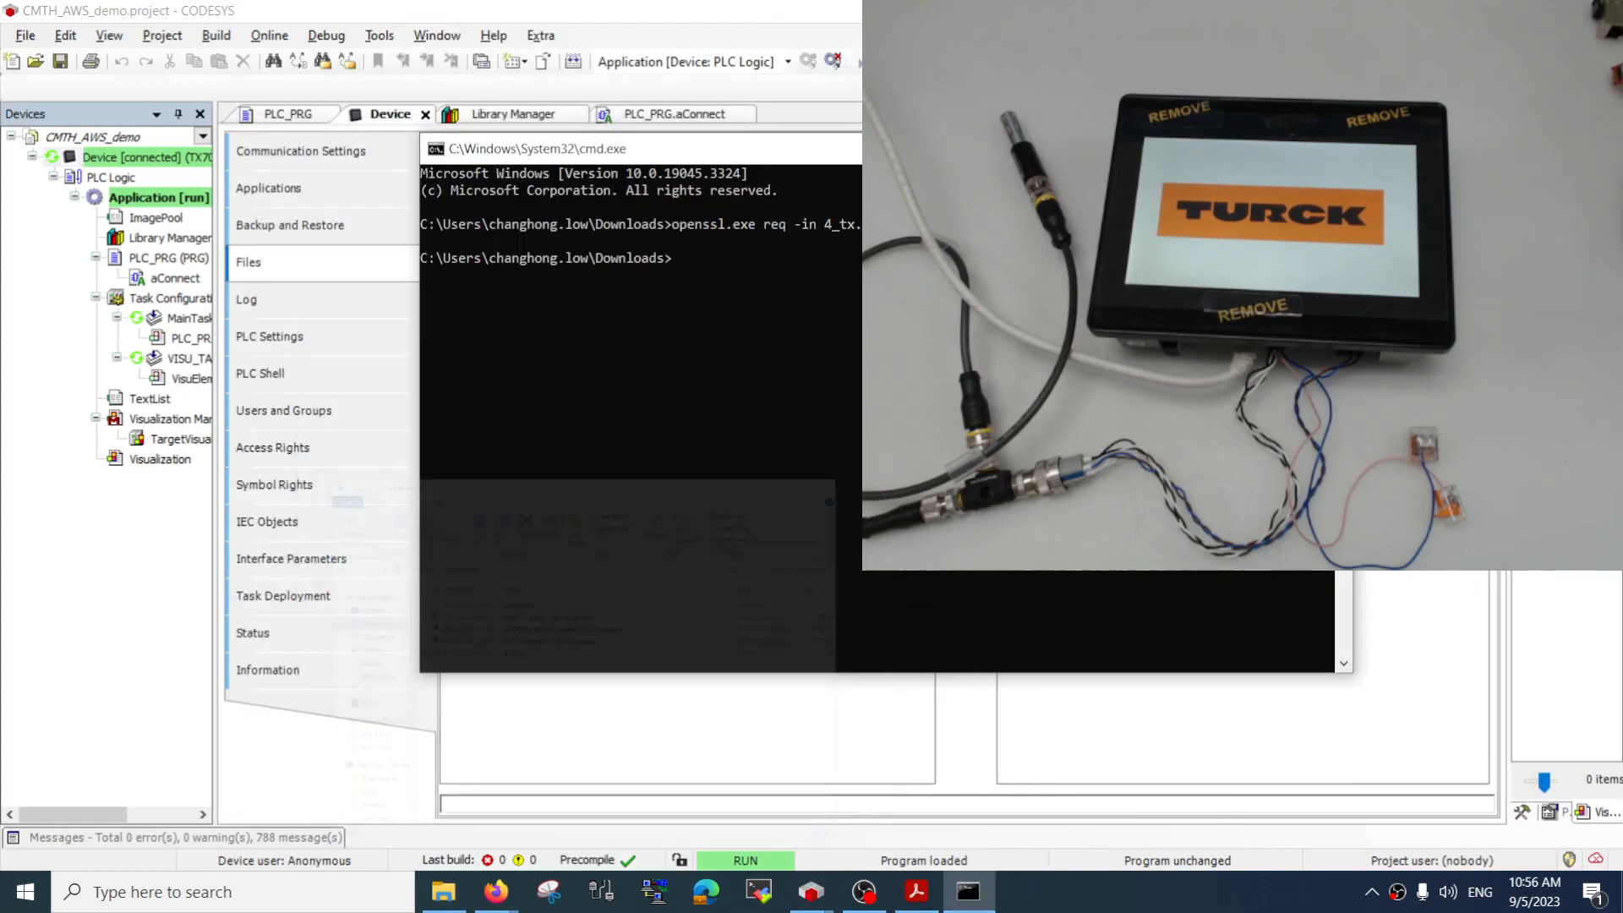
Switch to the AWS IoT page in Firefox, upload 4_tx.csr as the certificate signing request and continue to policy attachment
left_click(1230, 147)
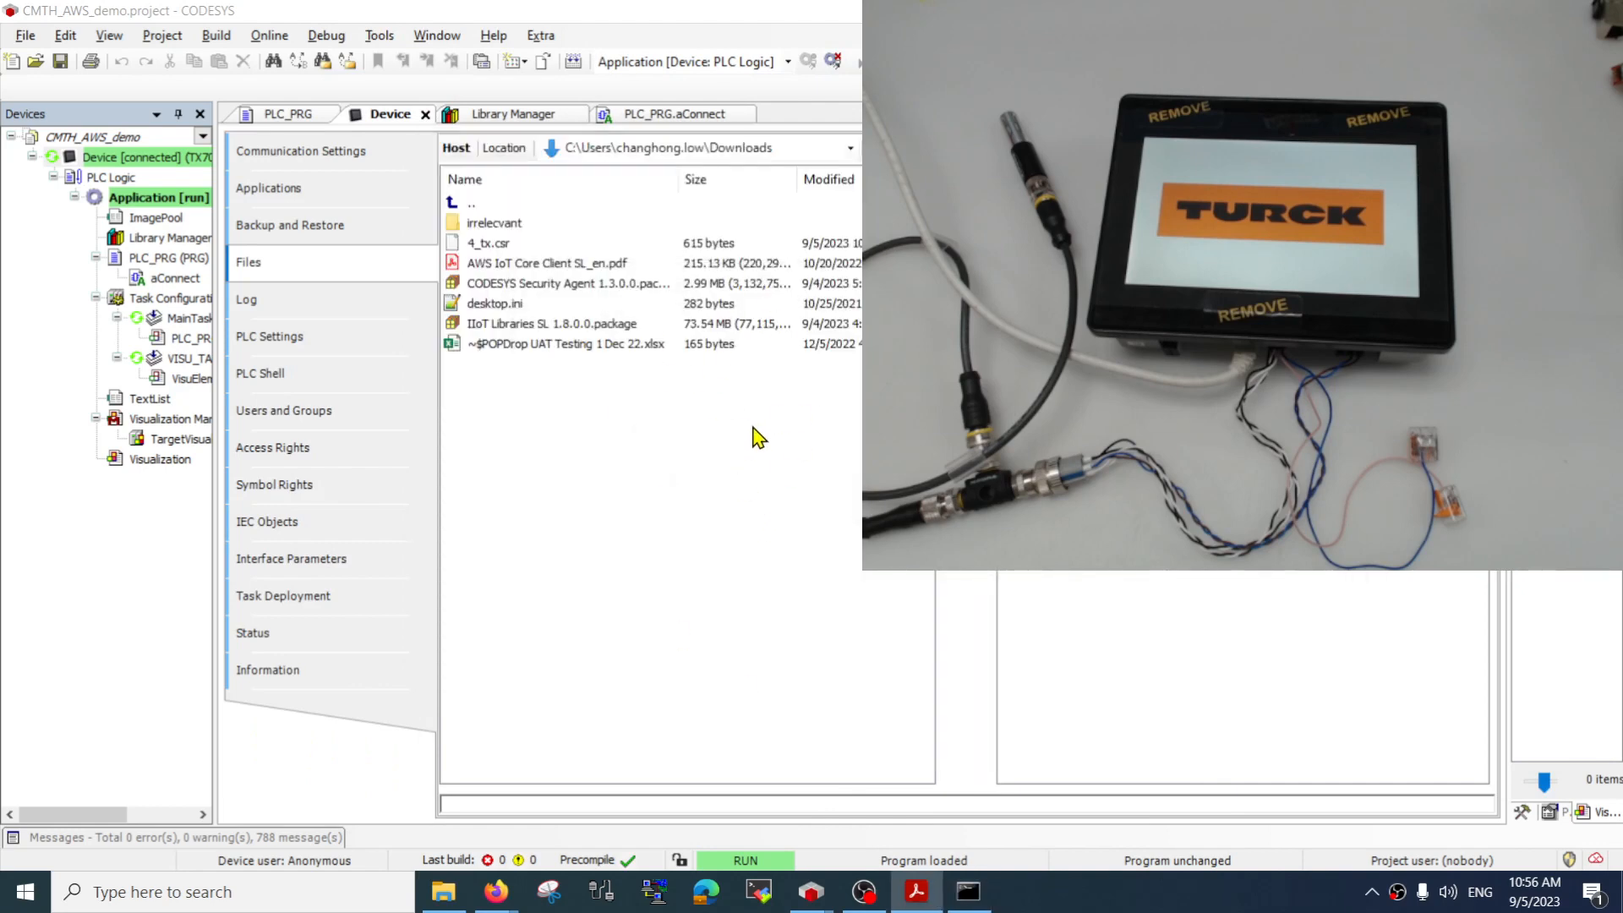
key("alt+Tab")
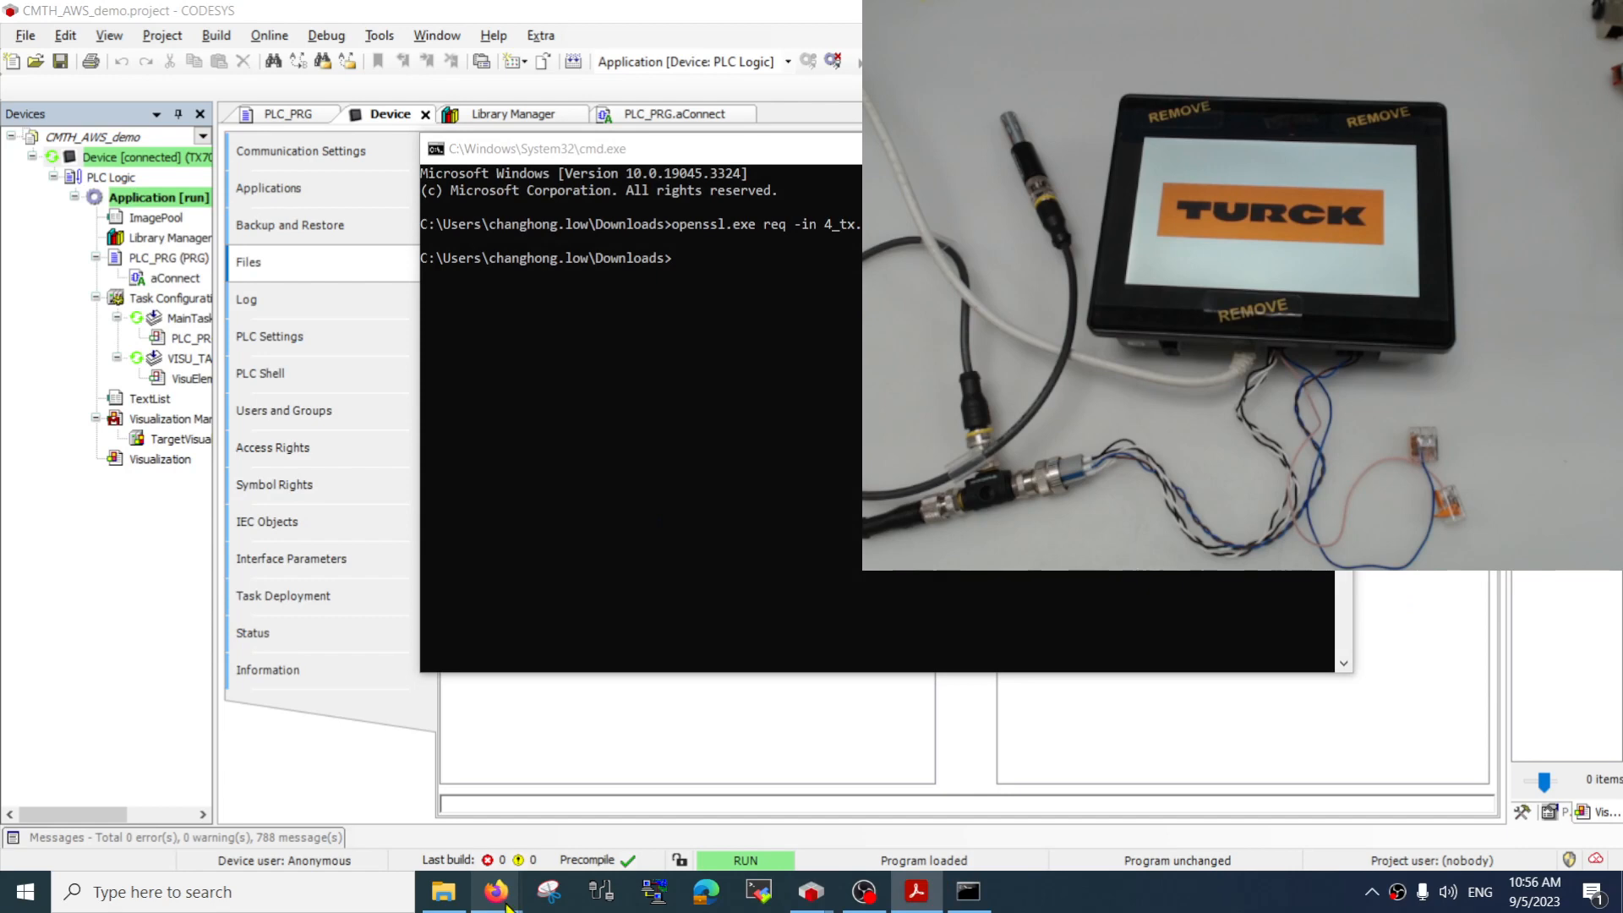
mouse_move(507, 906)
left_click(470, 816)
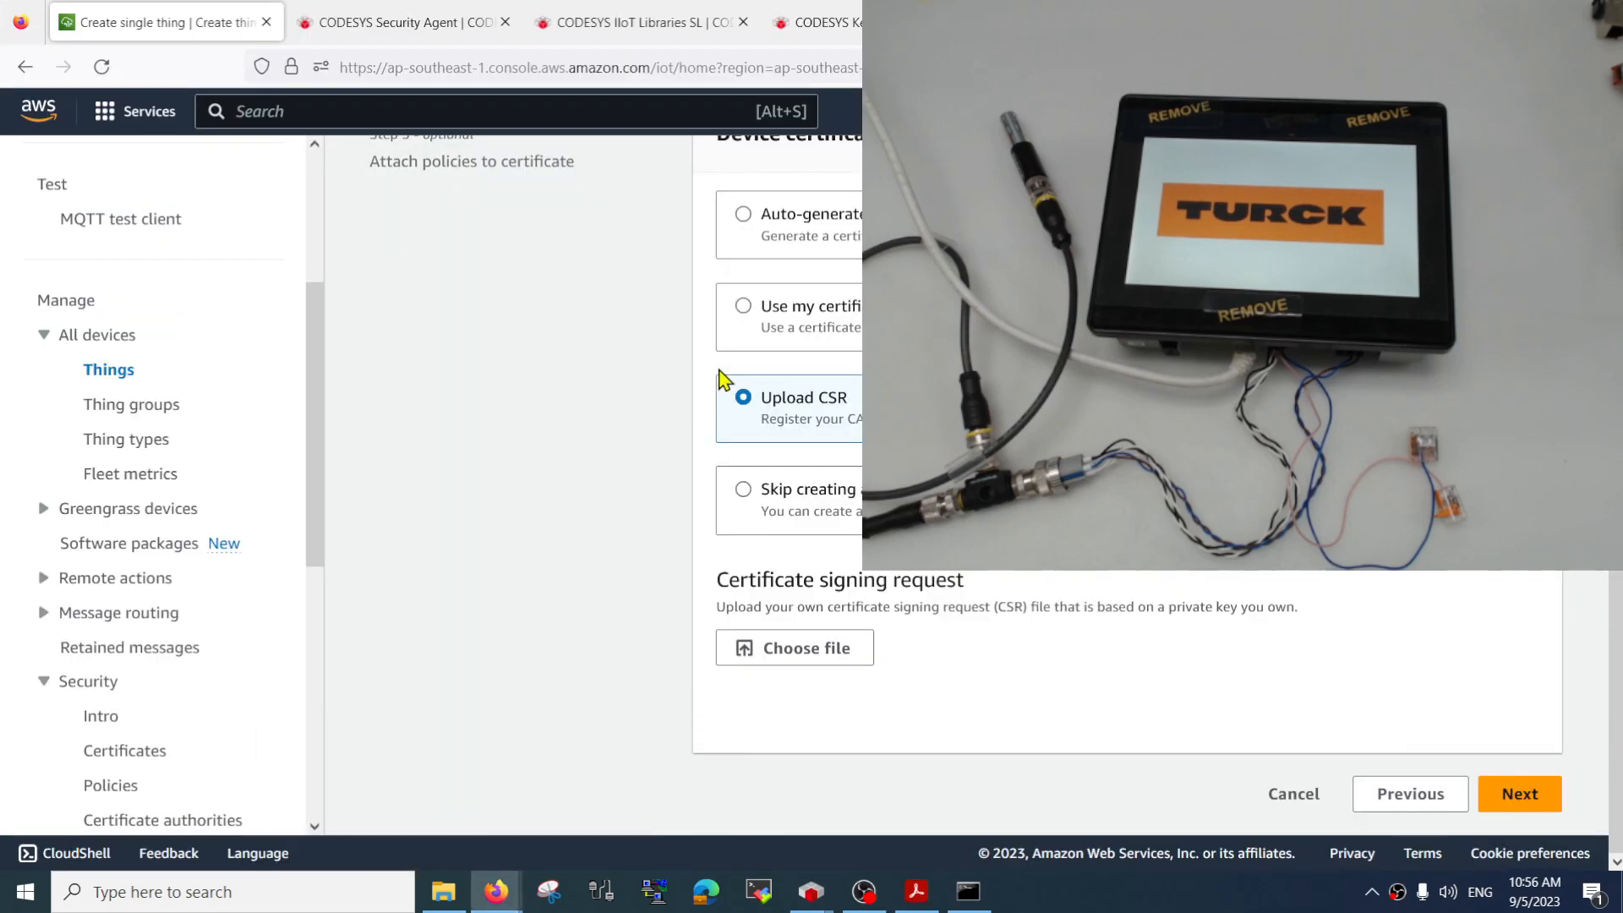
left_click(828, 657)
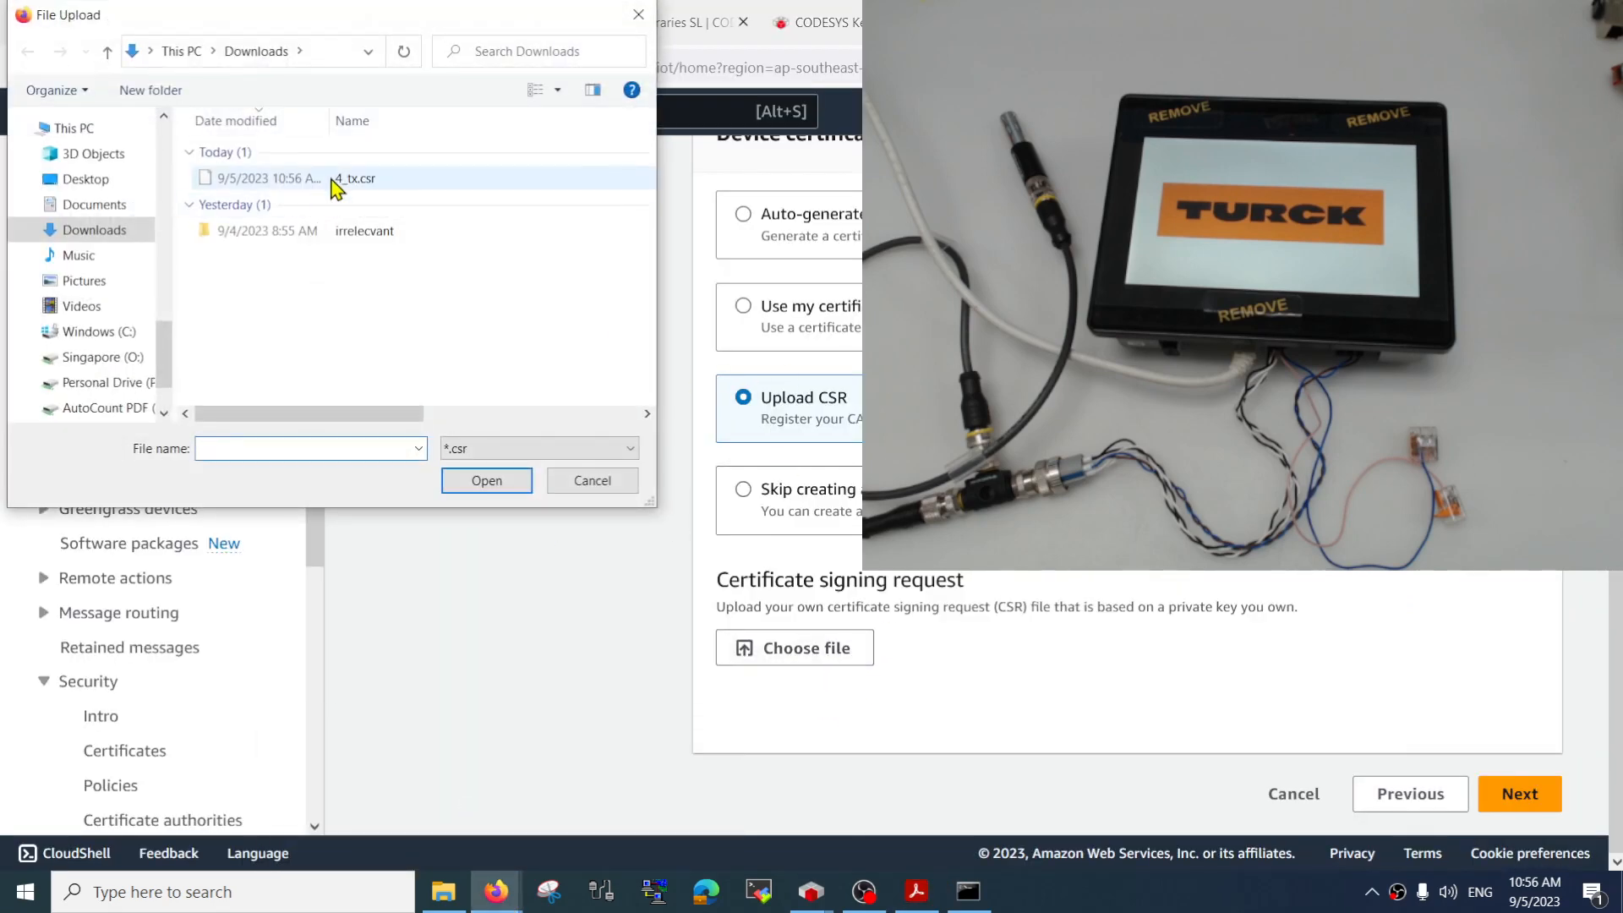
left_click(336, 182)
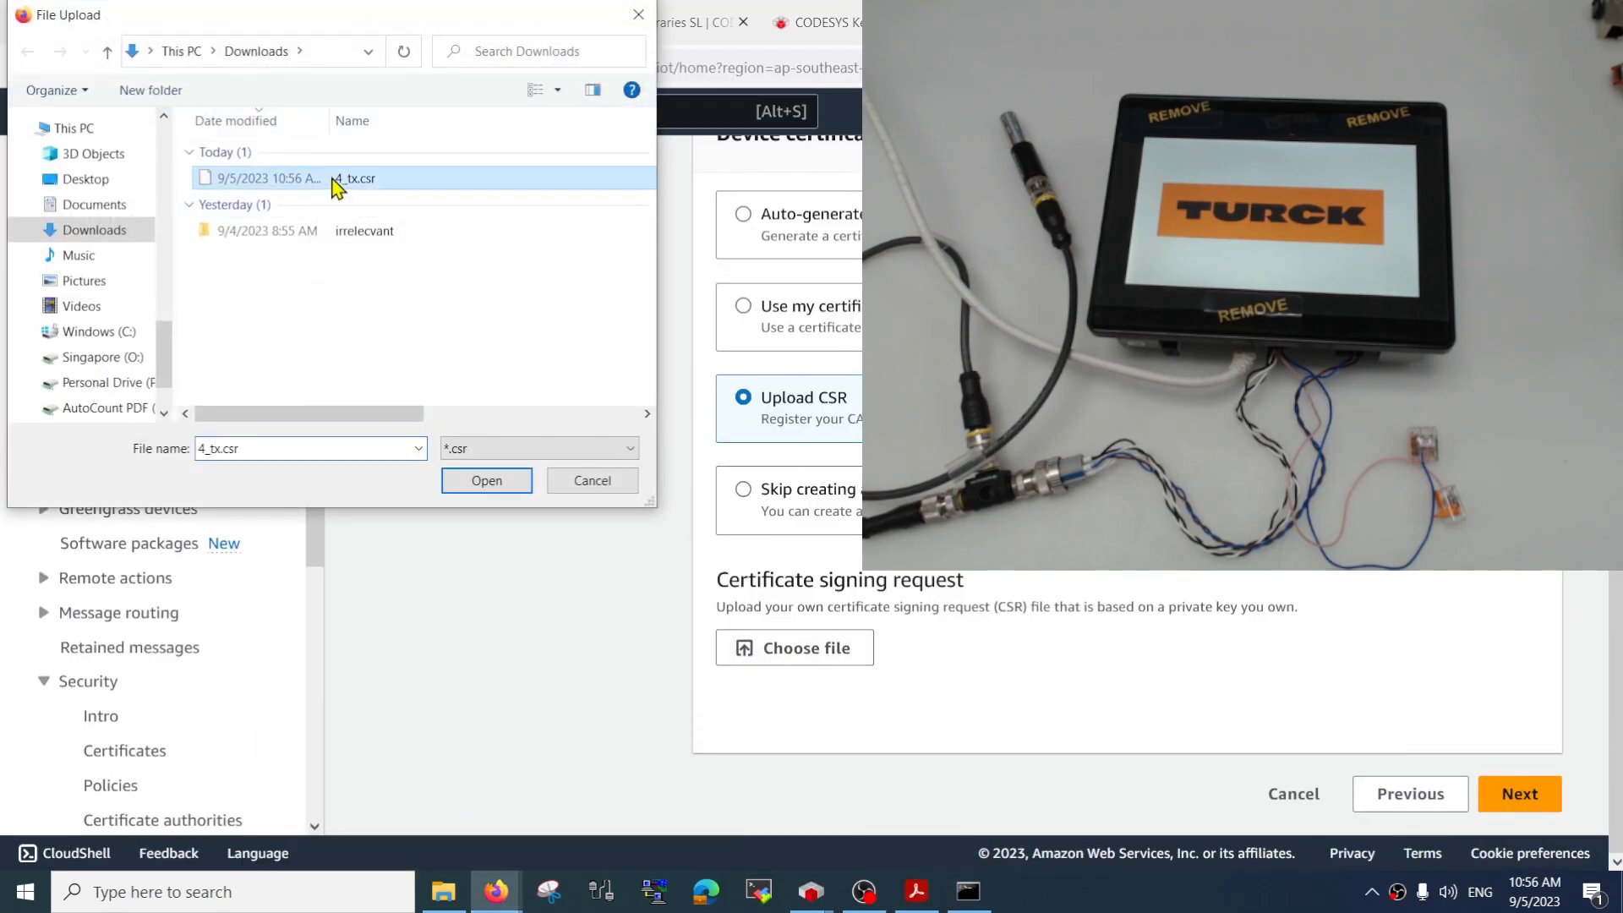
left_click(501, 489)
scroll(964, 613, "down", 1)
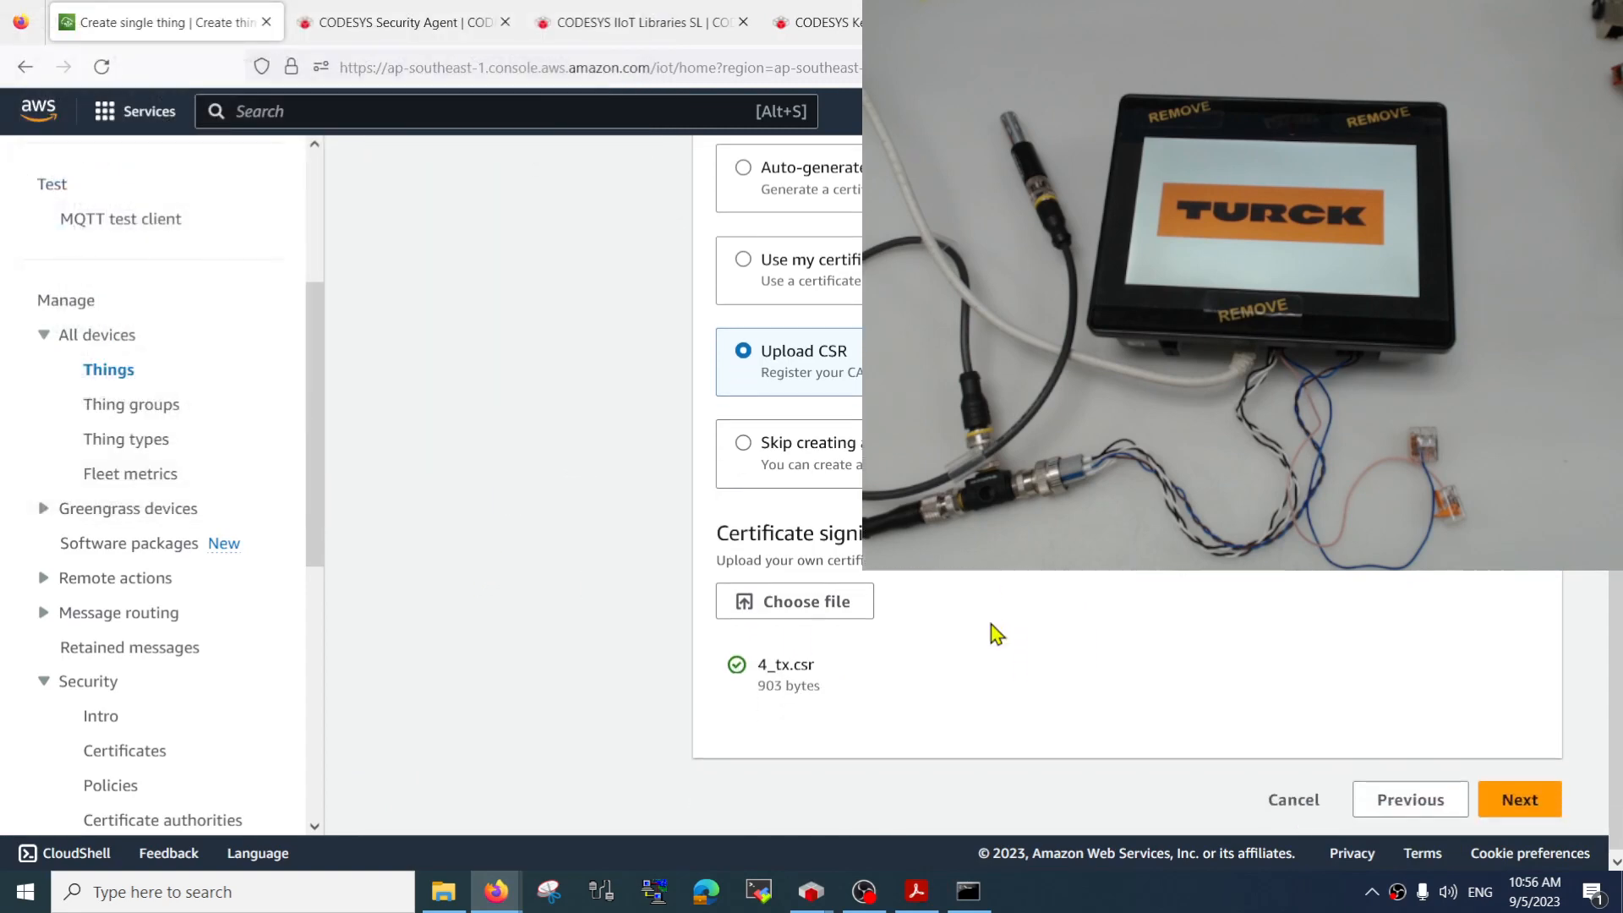
left_click(1470, 809)
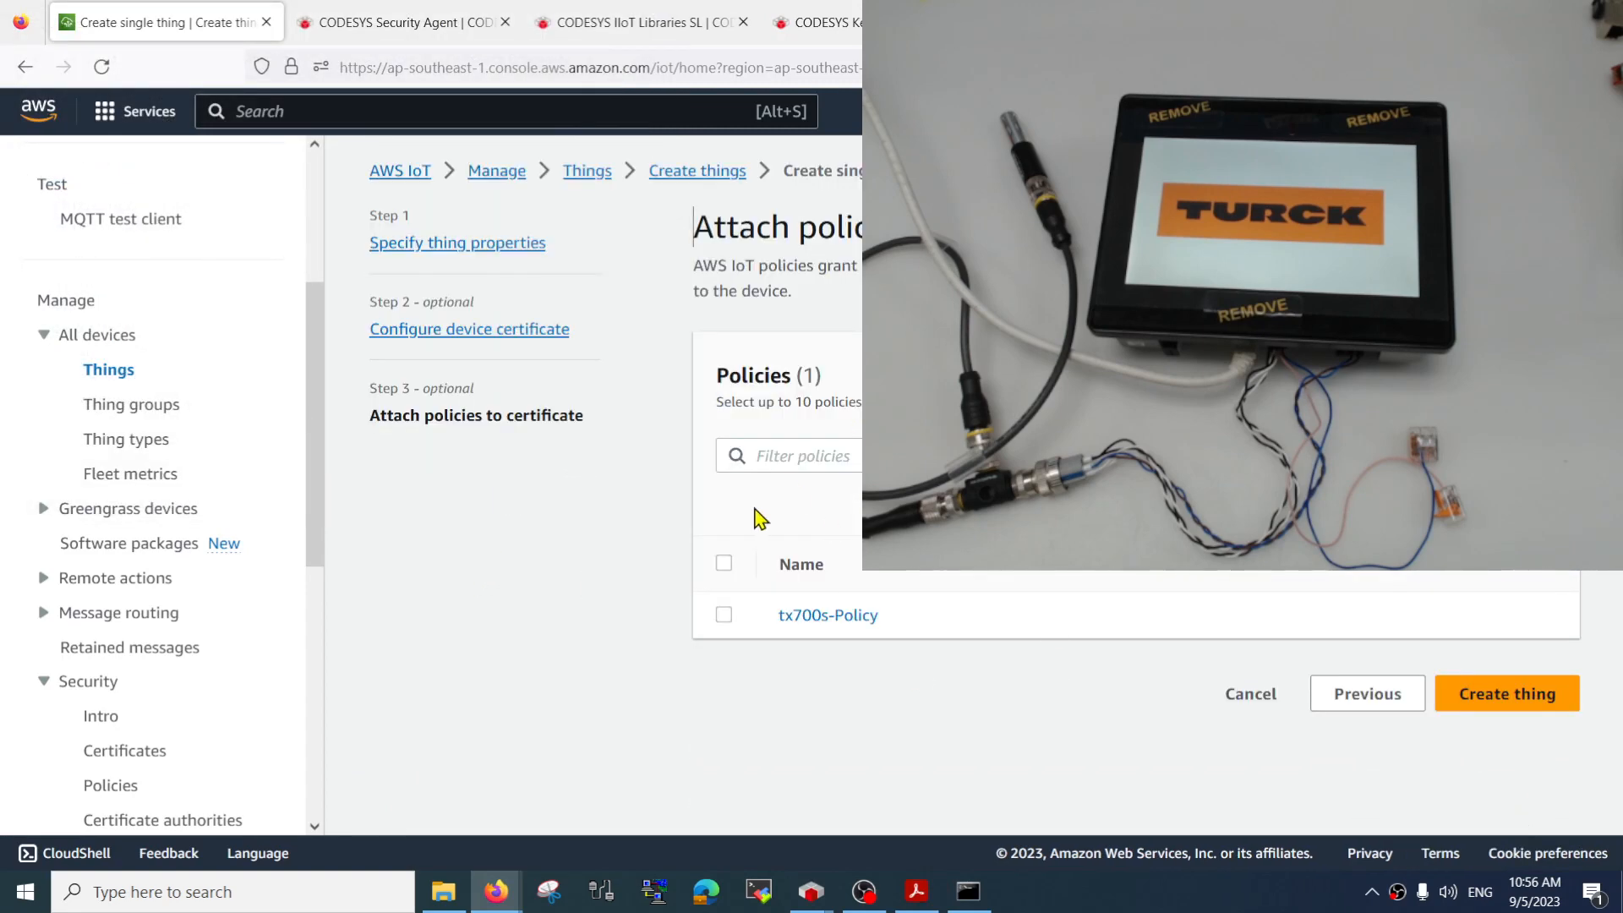
Start a new AWS IoT policy from the policy attachment page and name it tx707_policy
left_click_drag(718, 246, 912, 237)
left_click(930, 245)
left_click(1480, 387)
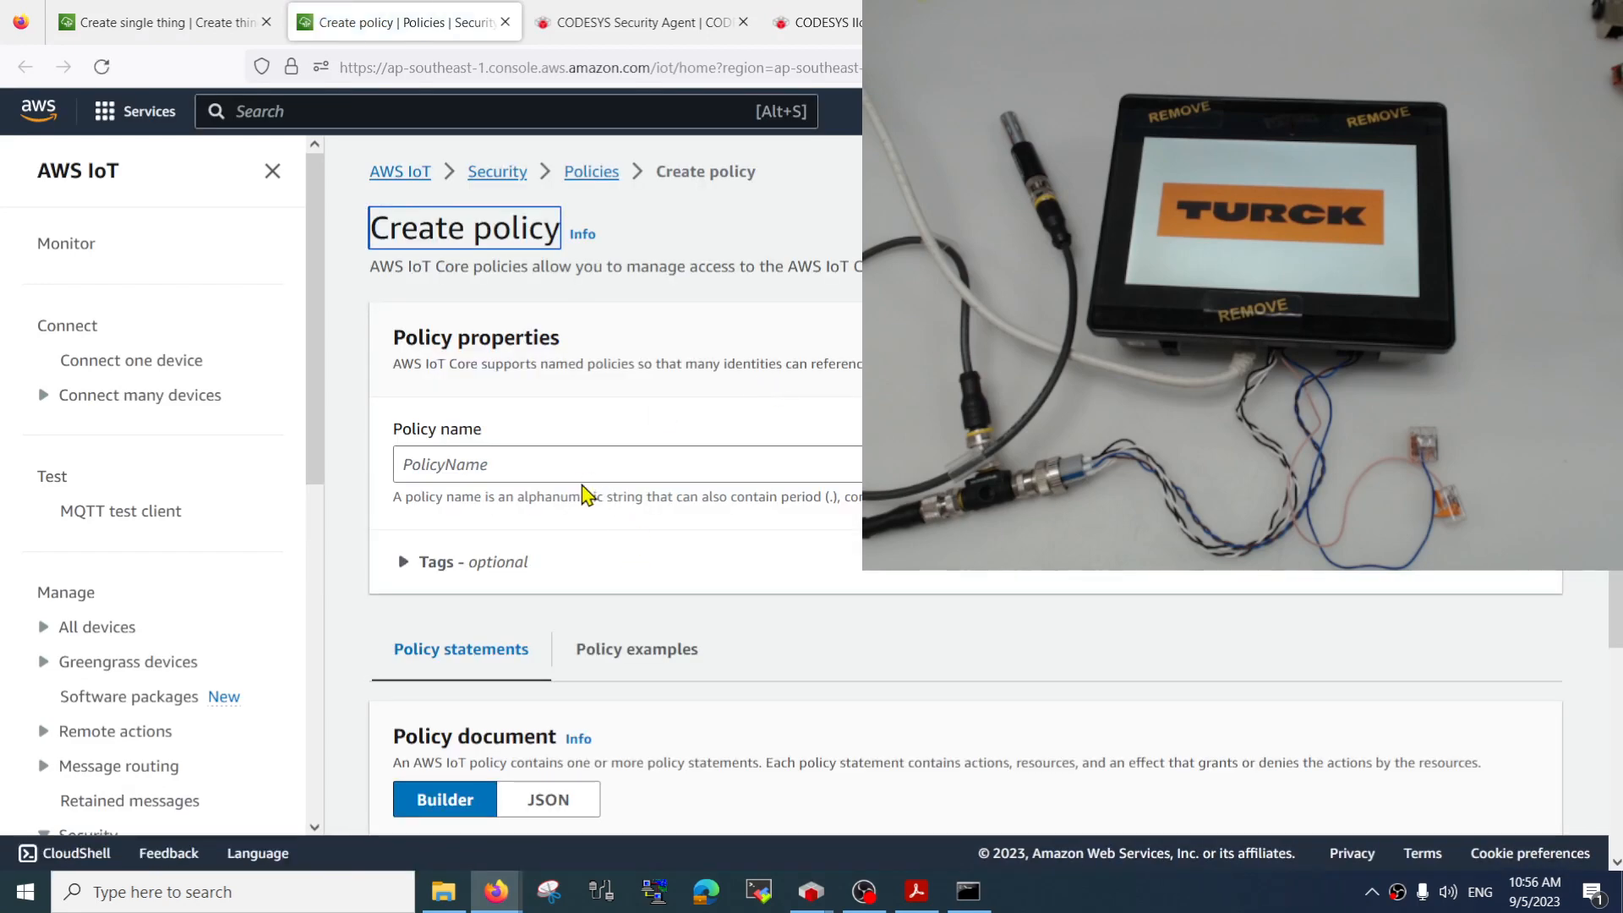
left_click(584, 464)
scroll(584, 464, "down", 3)
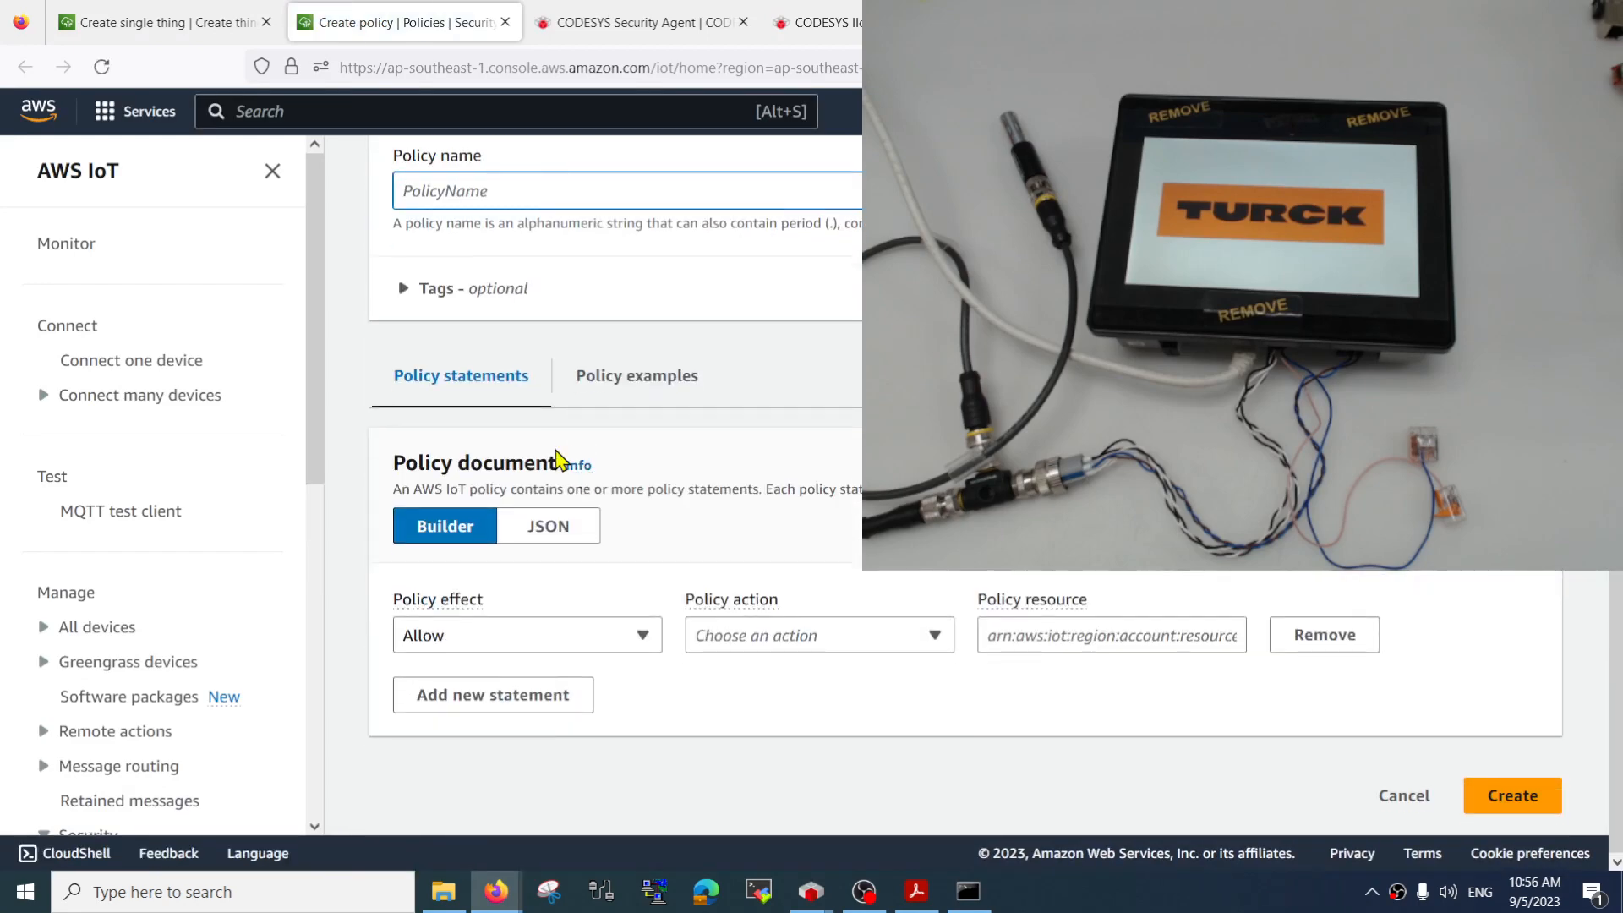
scroll(621, 433, "up", 3)
scroll(582, 485, "down", 3)
type("tx707_policy")
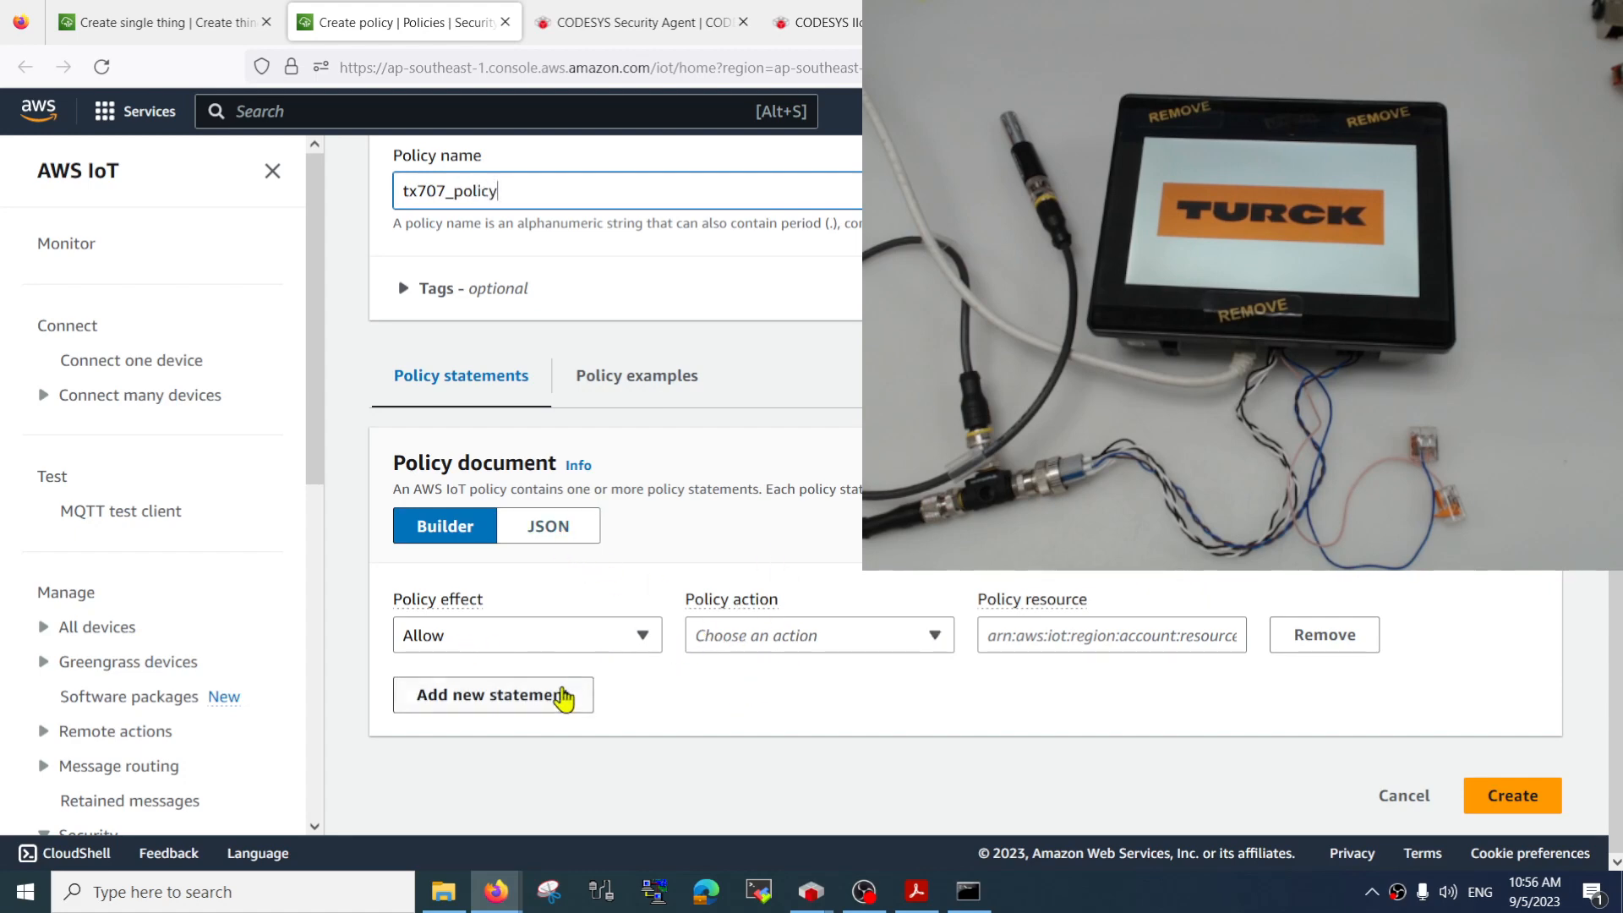
Configure the first policy statement to allow iot:Connect on resource *
left_click(828, 643)
left_click(828, 346)
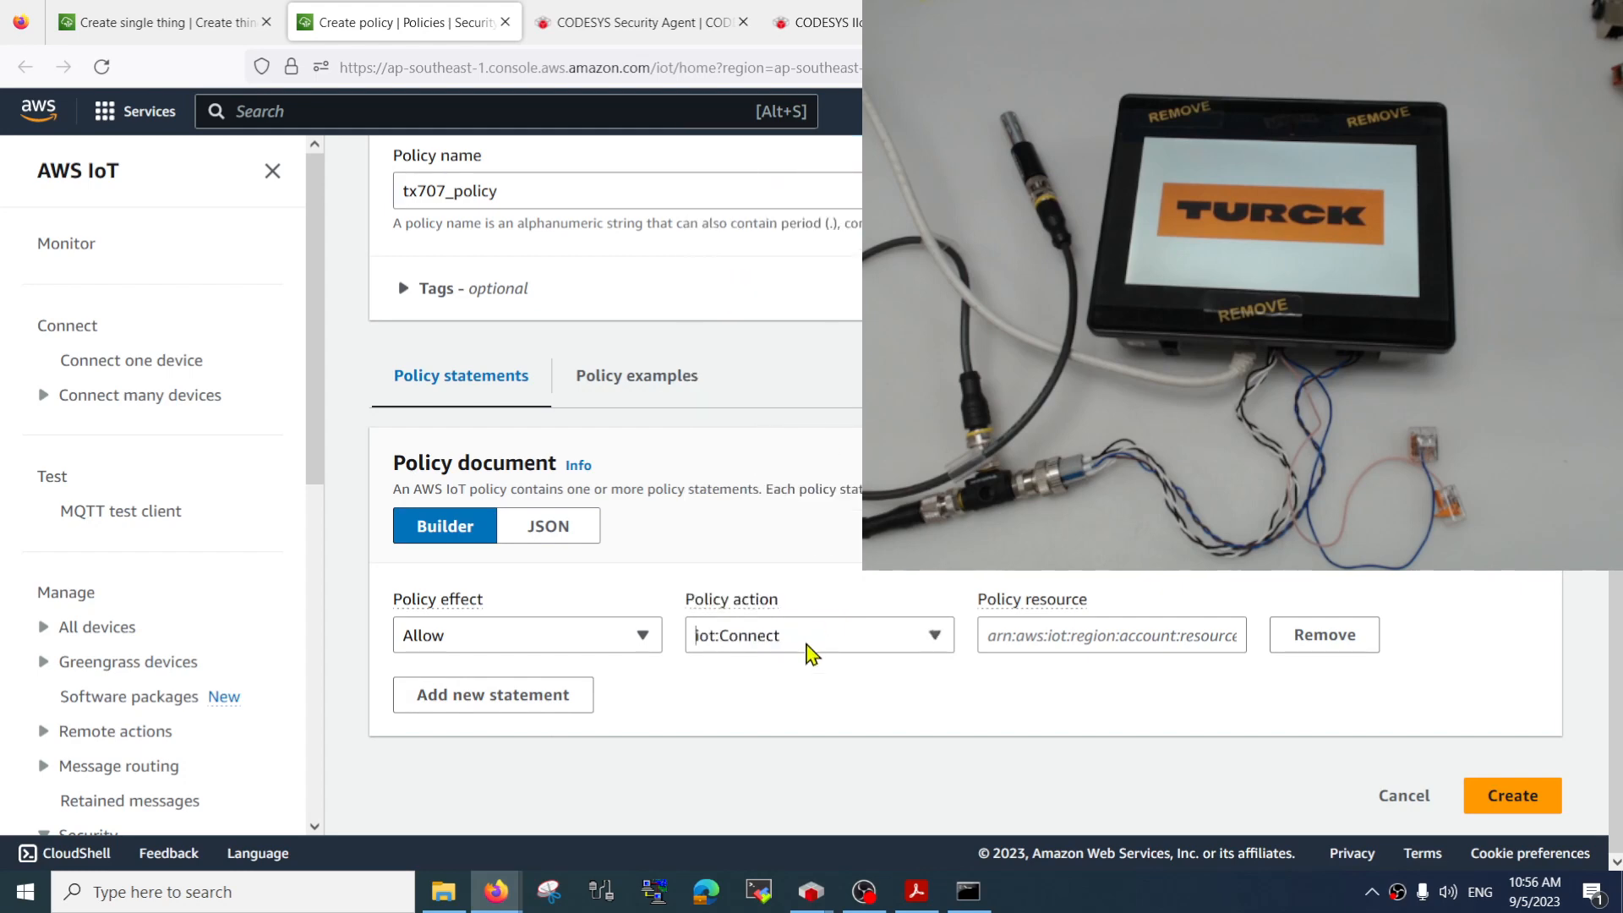
left_click(1068, 641)
type("*")
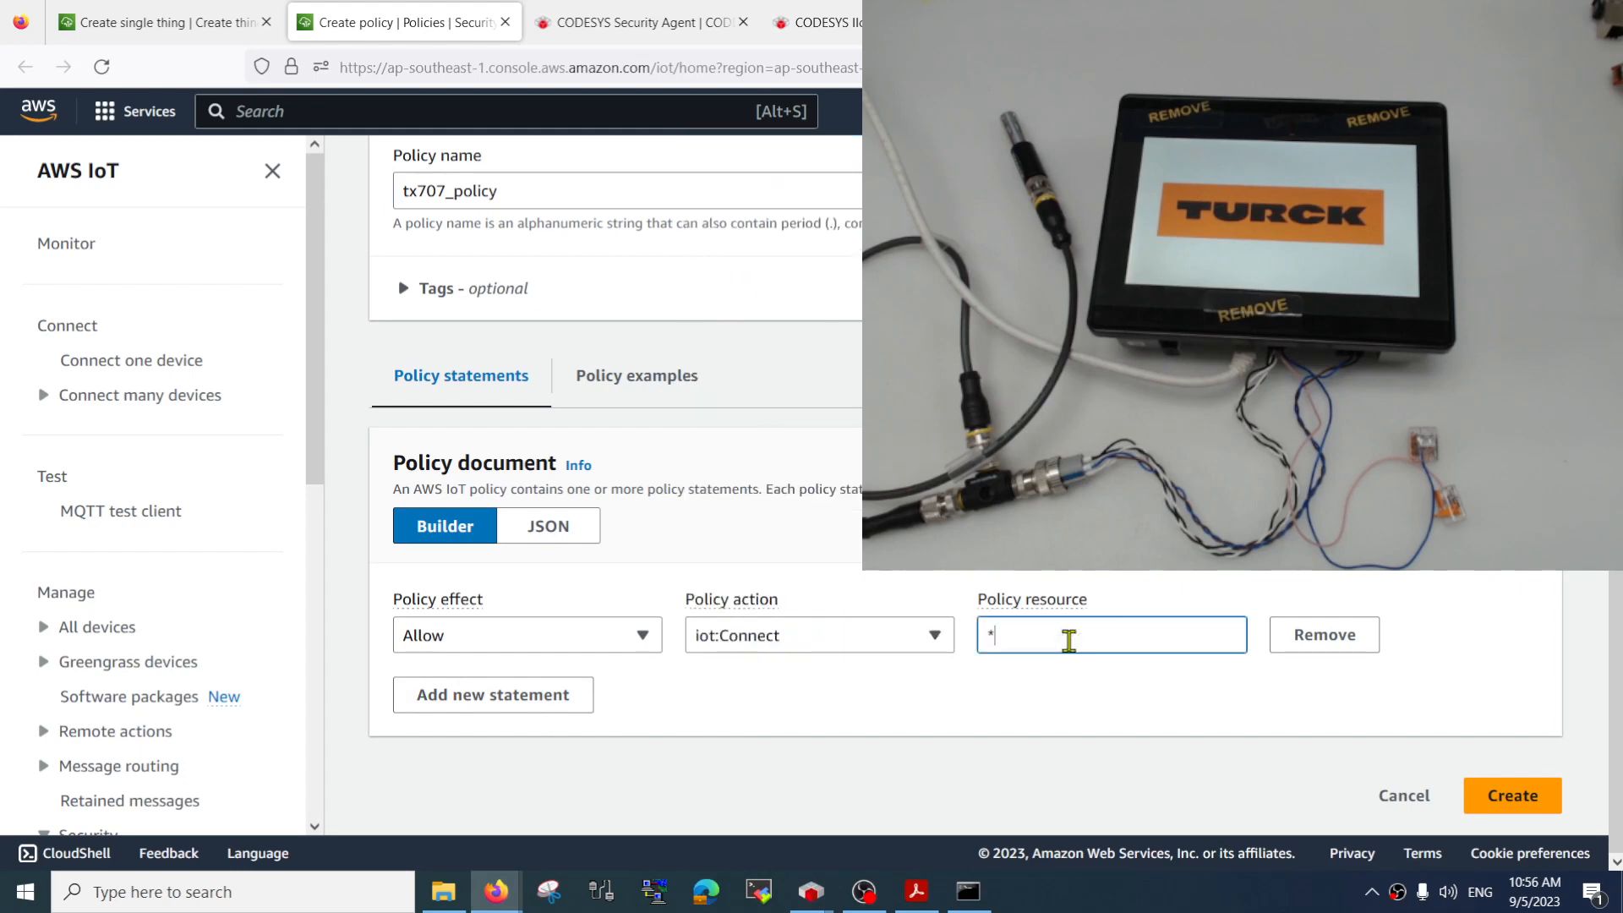
Add four more blank statements to the policy document
left_click(514, 706)
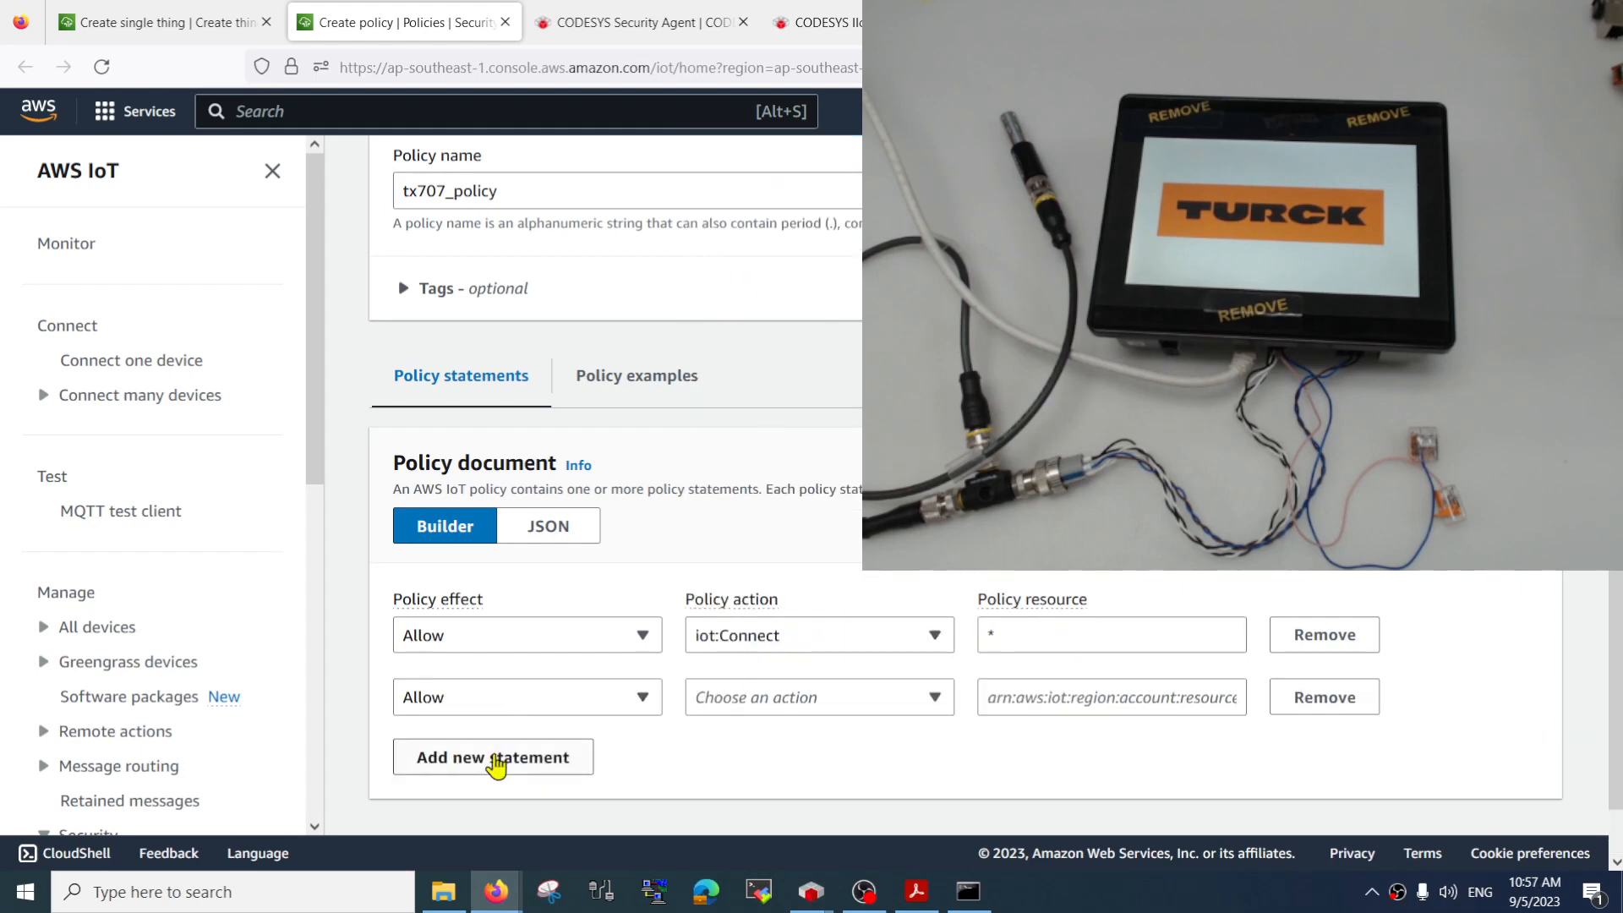
left_click(496, 758)
scroll(522, 760, "down", 2)
left_click(524, 700)
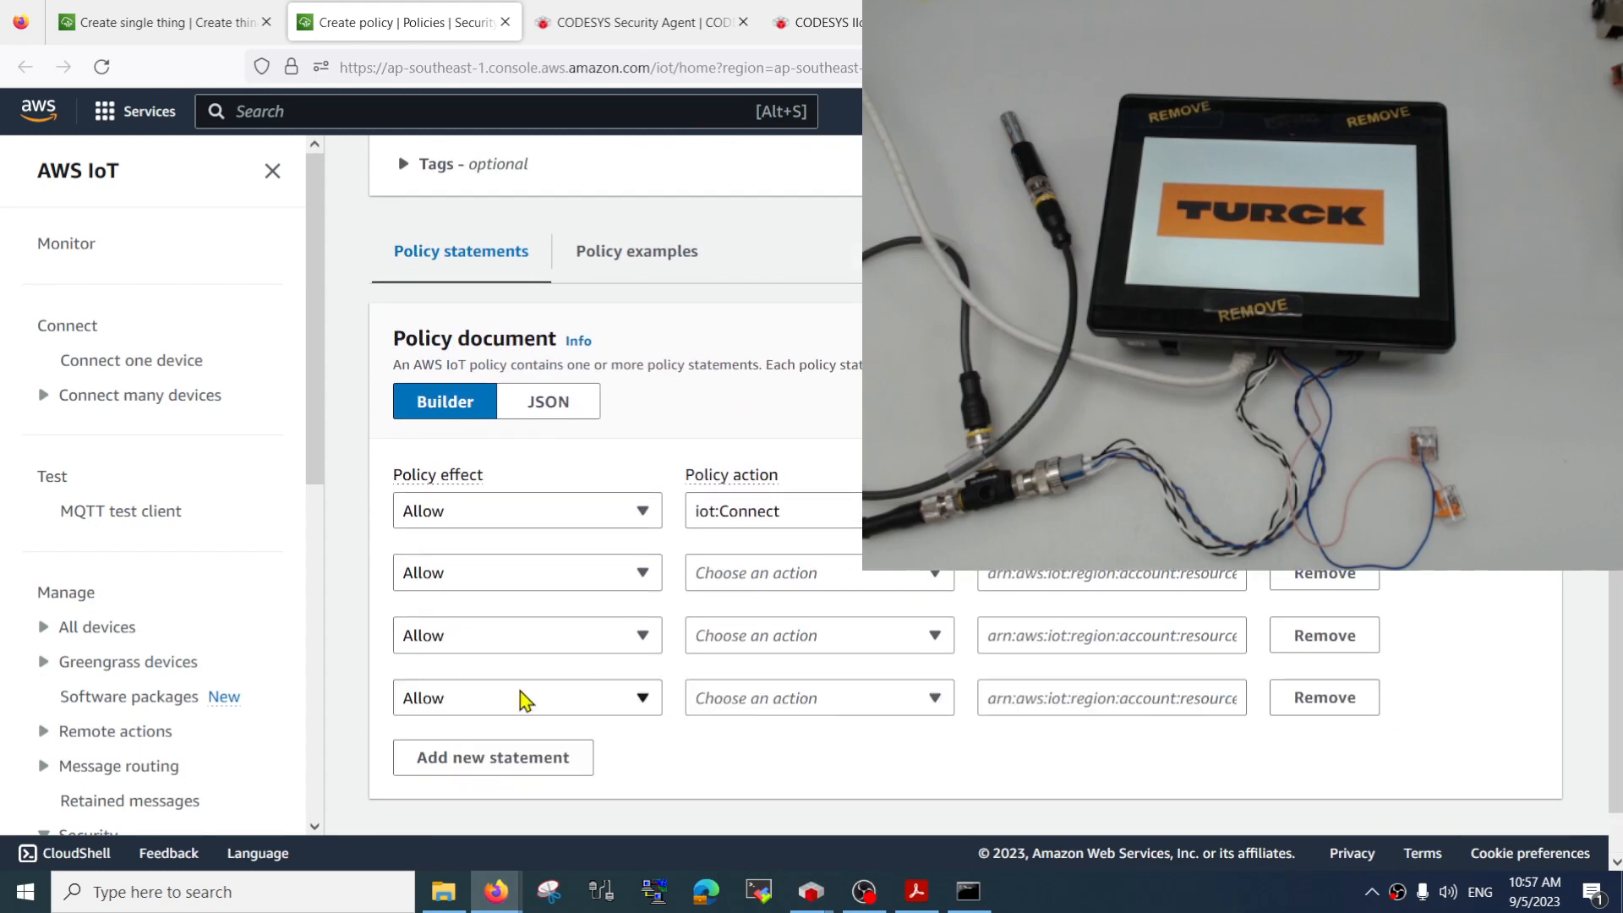
left_click(531, 765)
Assign the actions iot:Publish, iot:Receive, iot:RetainPublish and iot:Subscribe, in that order, to the four blank statements
left_click(852, 578)
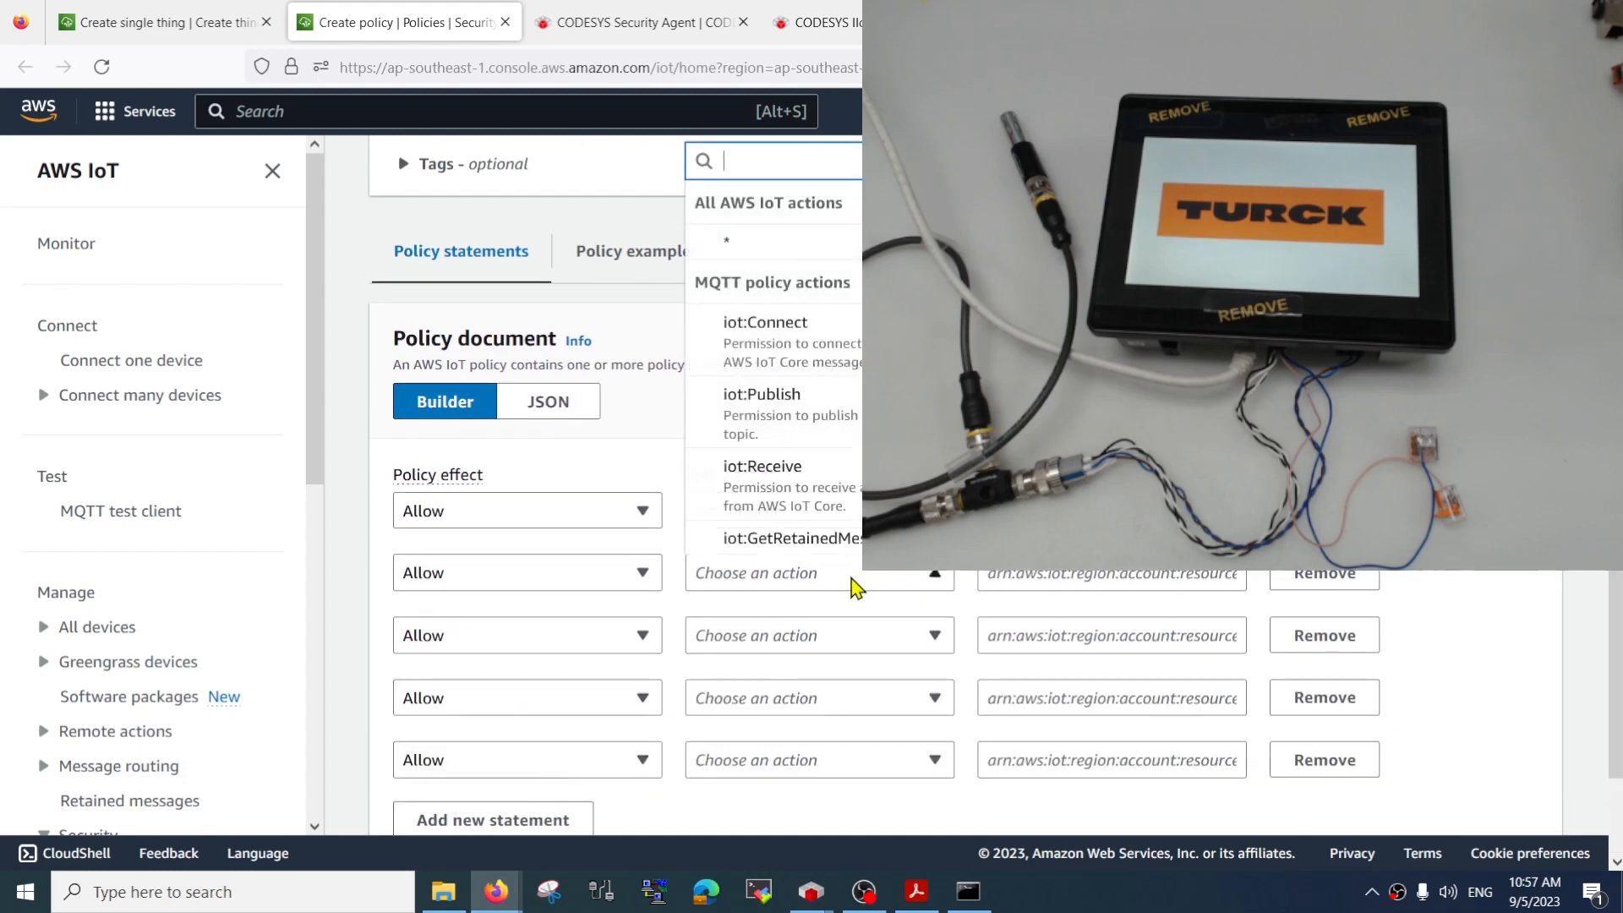
left_click(827, 407)
left_click(758, 650)
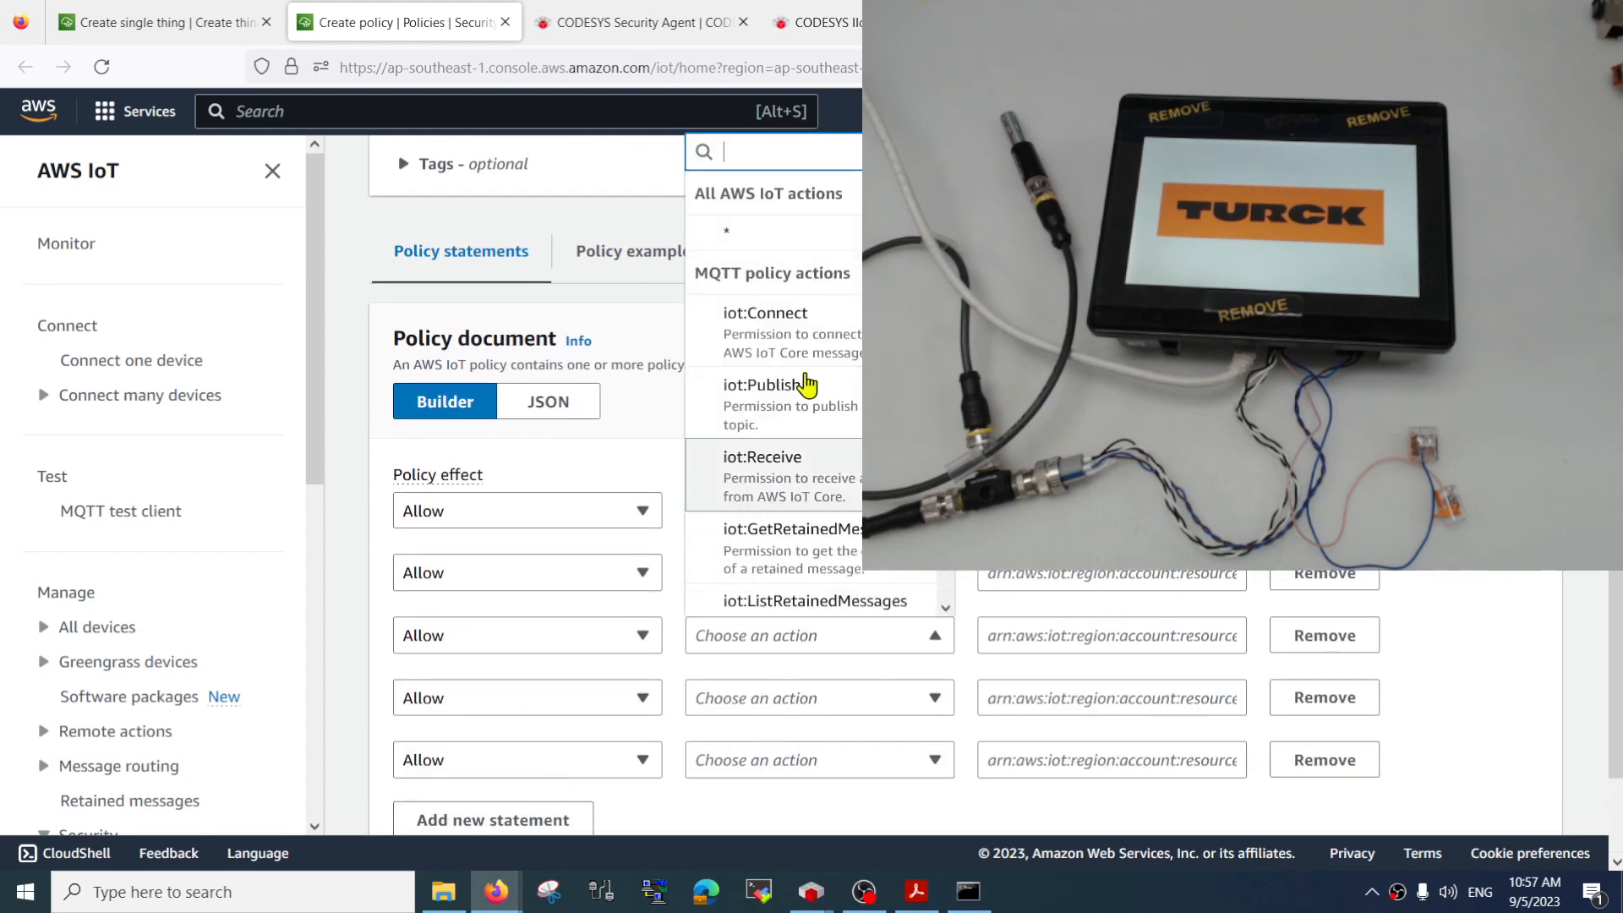
left_click(794, 490)
left_click(799, 700)
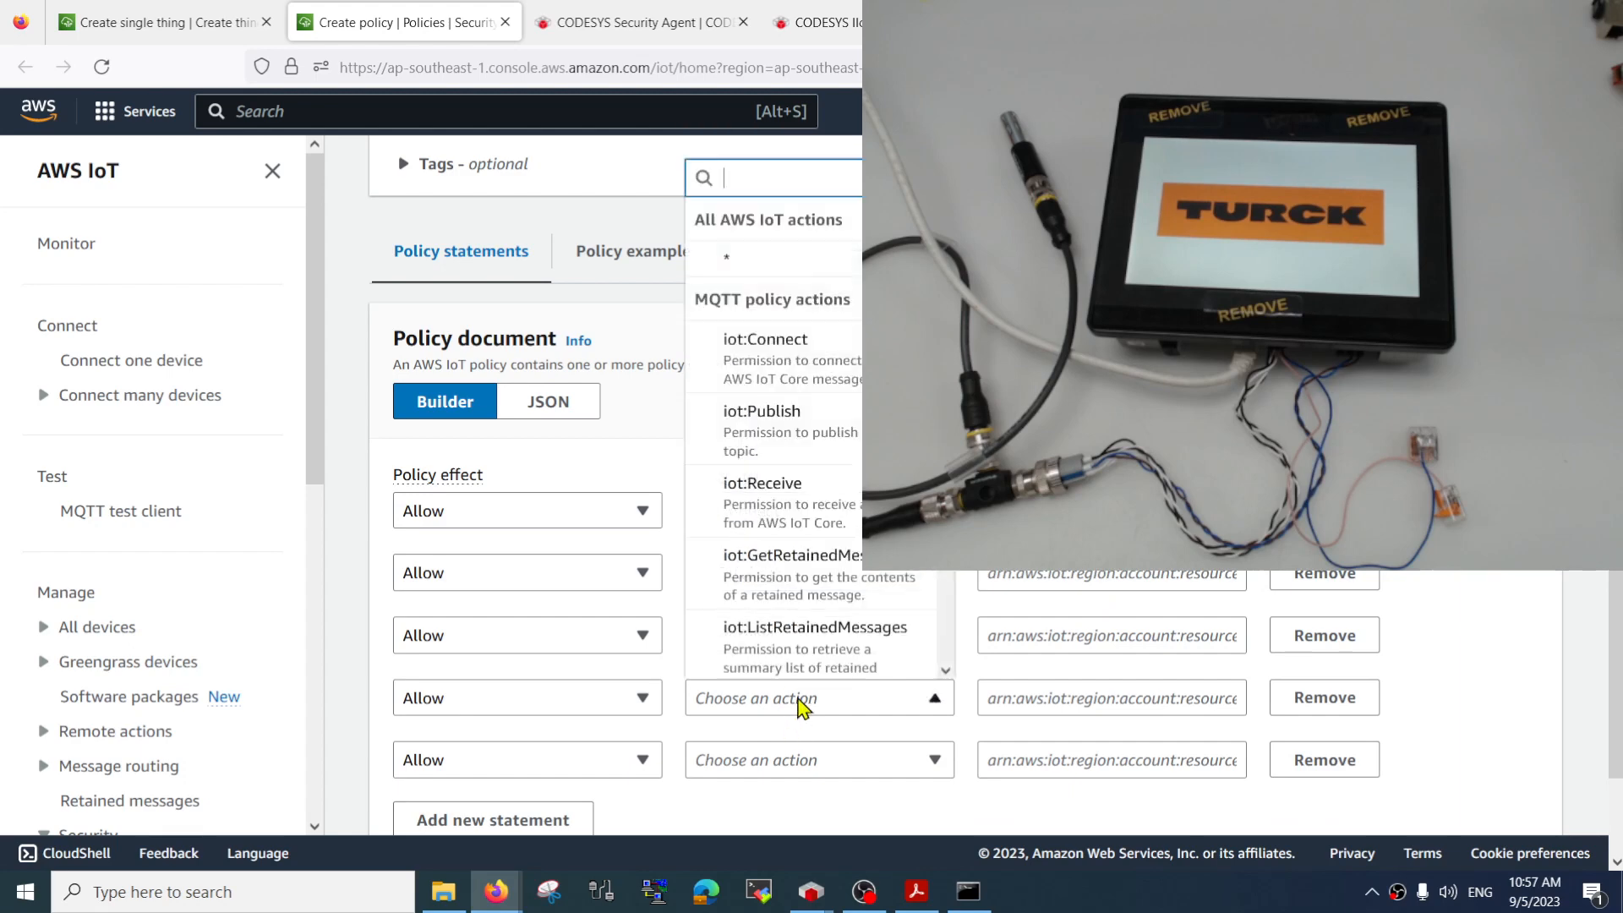
scroll(826, 497, "down", 5)
scroll(826, 497, "up", 4)
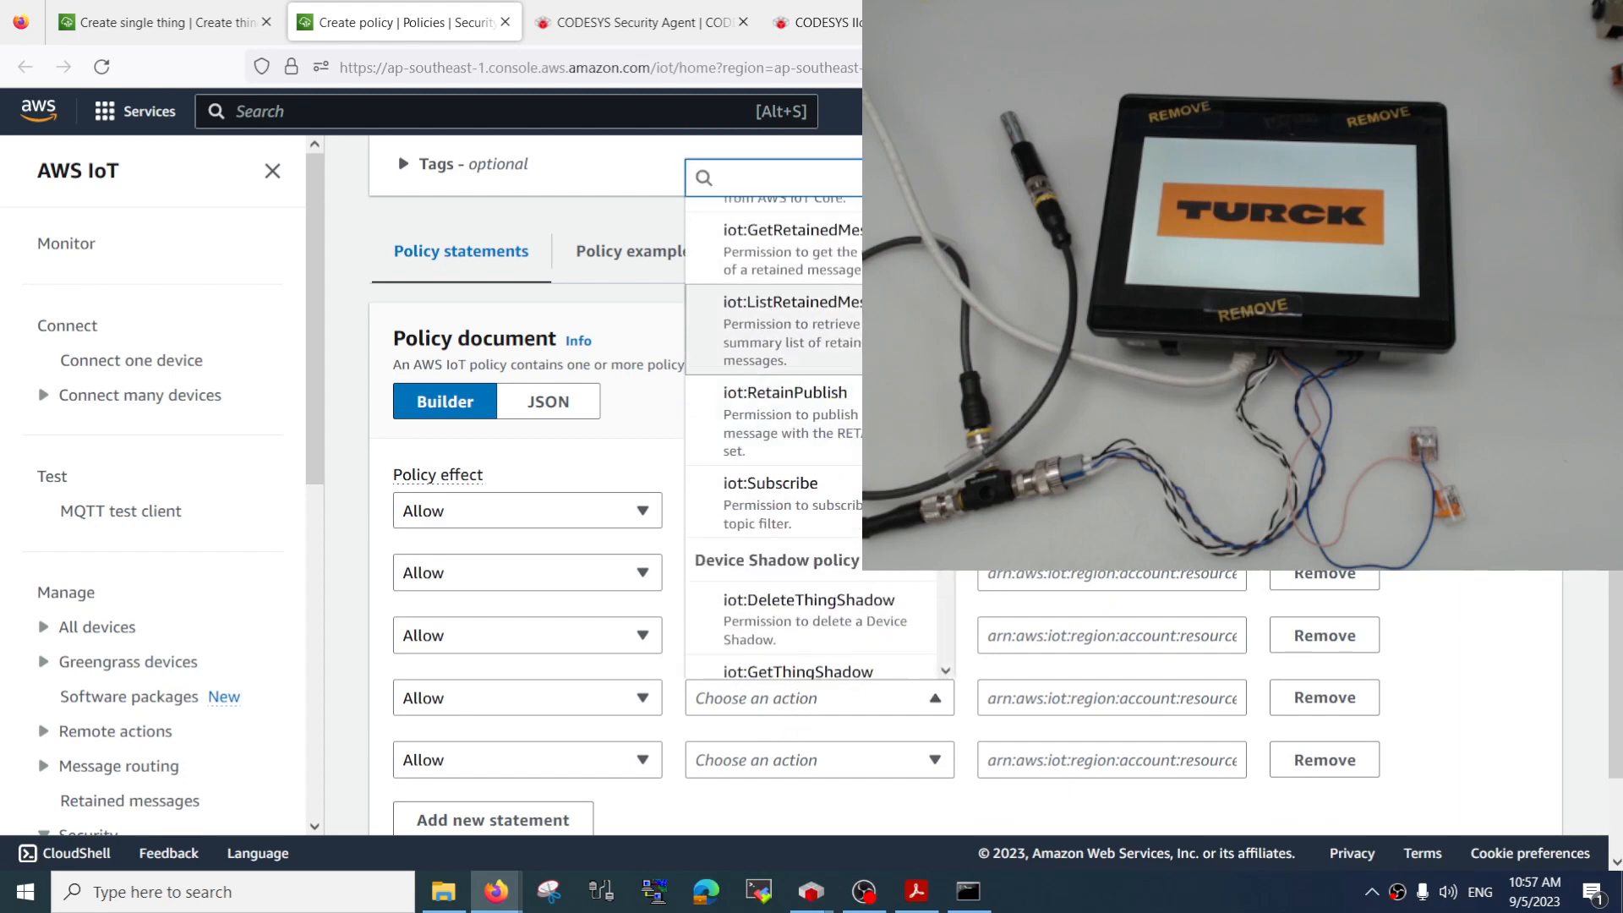
scroll(811, 507, "up", 1)
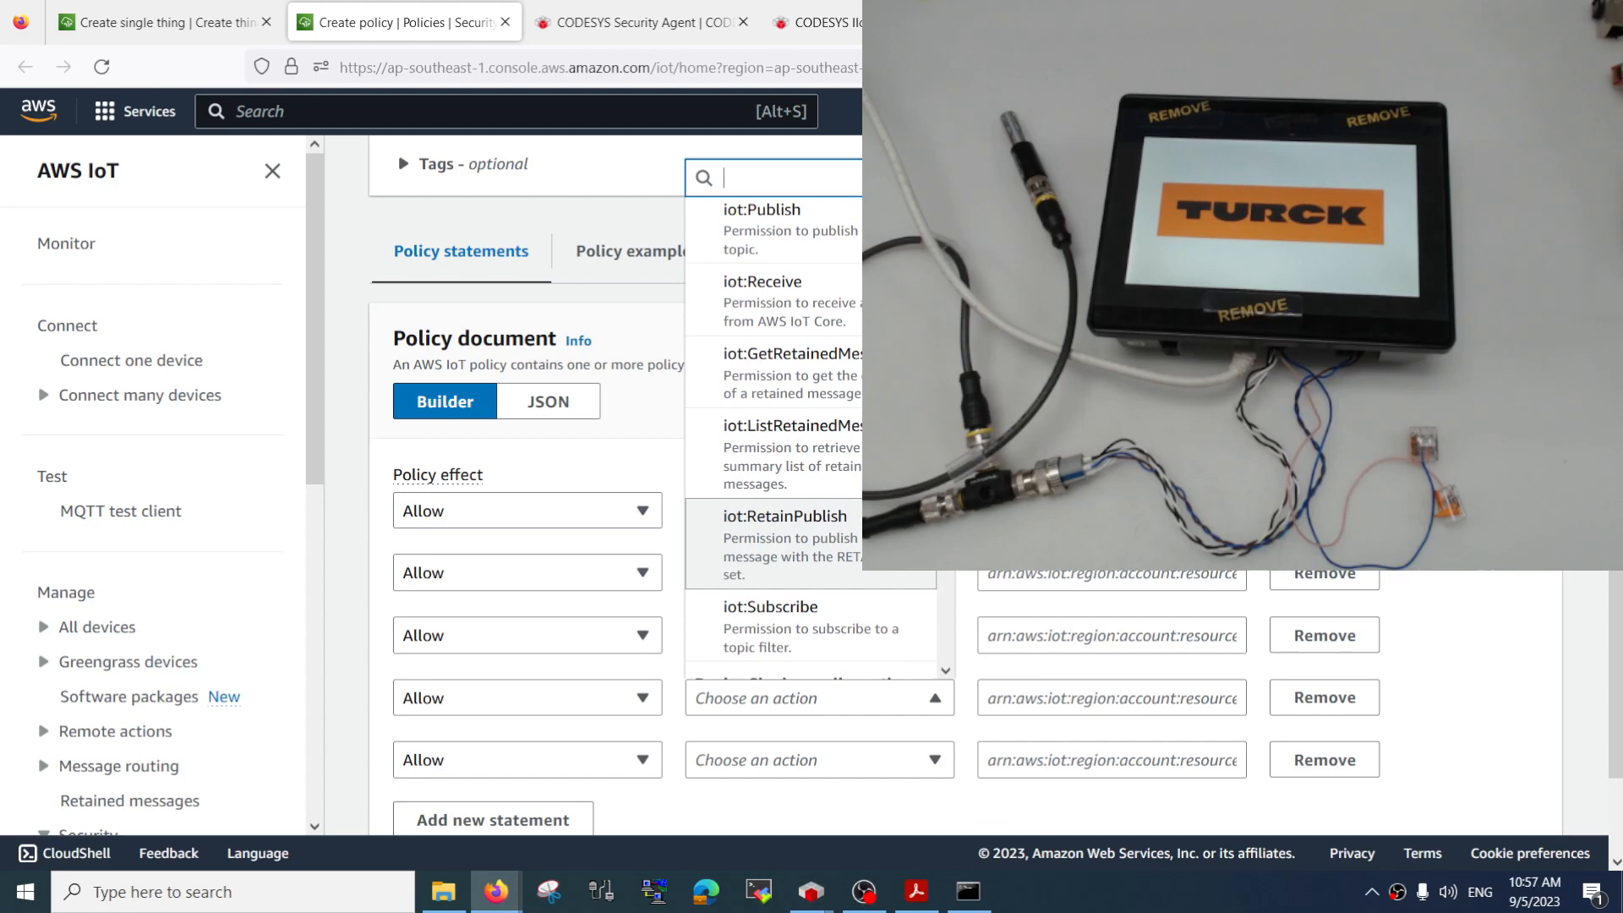
left_click(820, 541)
left_click(771, 765)
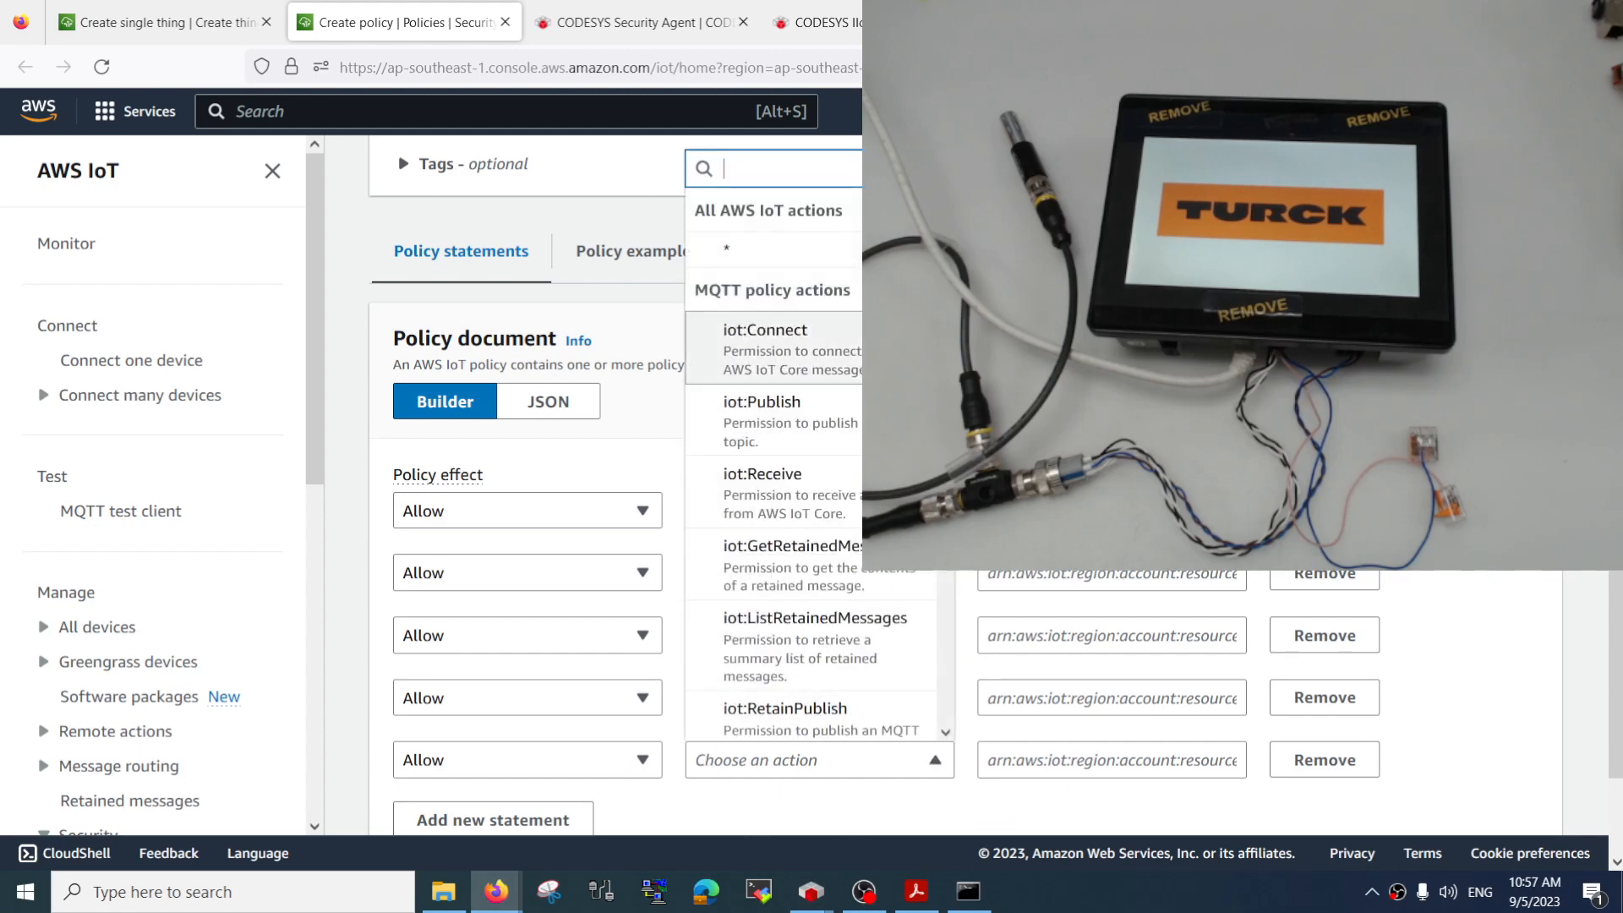
scroll(761, 609, "down", 3)
left_click(803, 643)
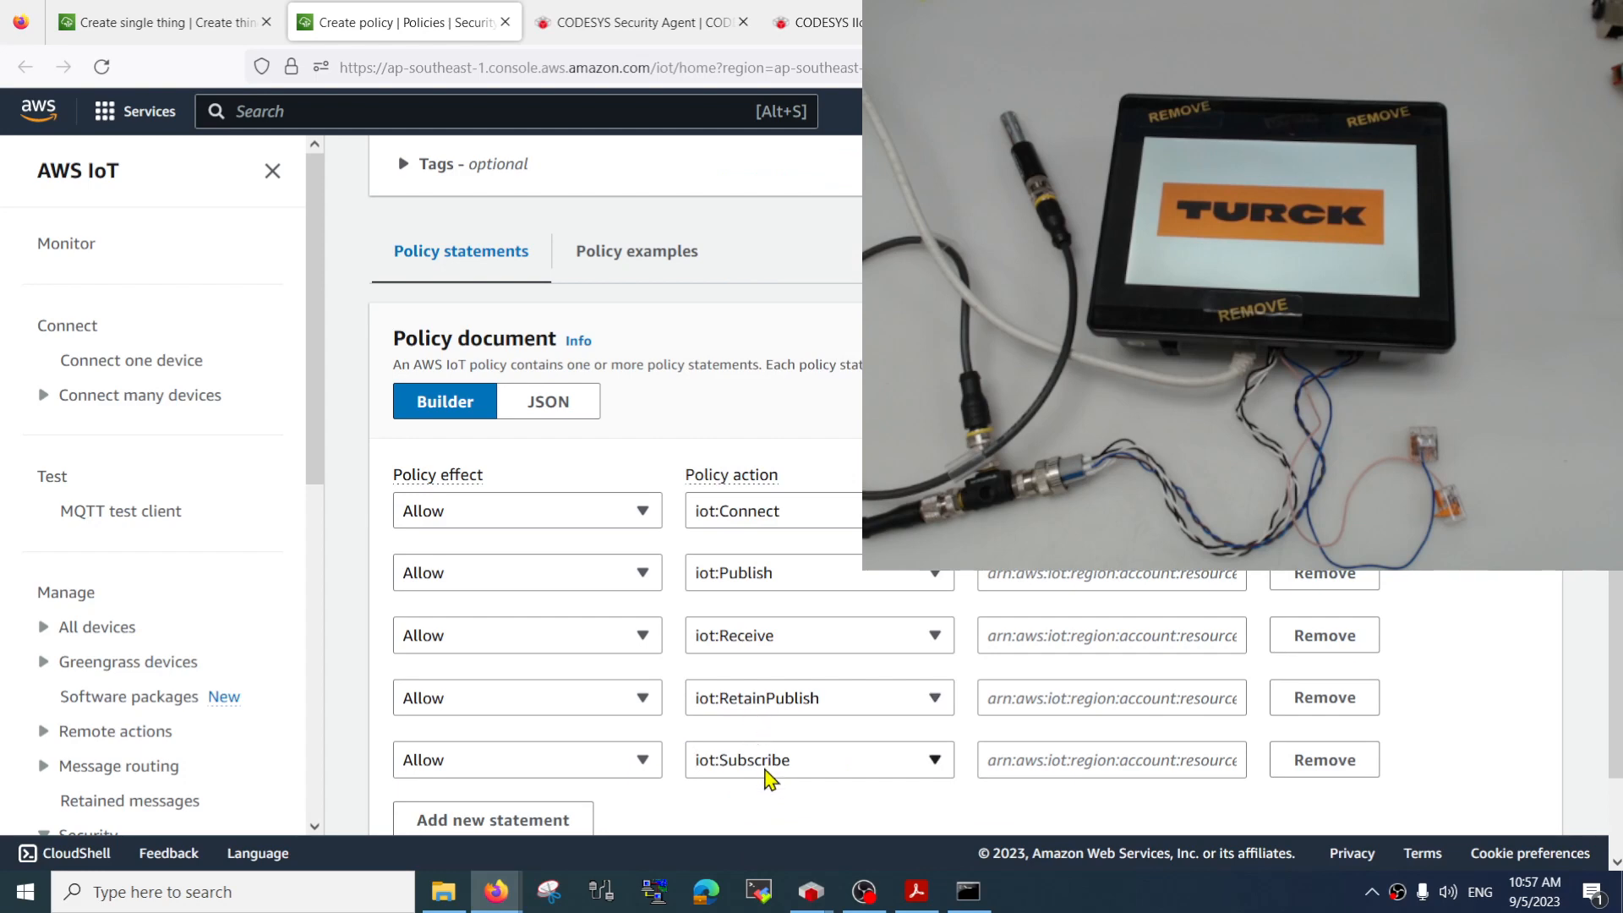
Set the policy resource to * for the Publish, Receive, RetainPublish and Subscribe statements
left_click(1023, 573)
type("*")
left_click(1024, 634)
type("*")
left_click(1021, 698)
type("*")
left_click(1021, 755)
type("*")
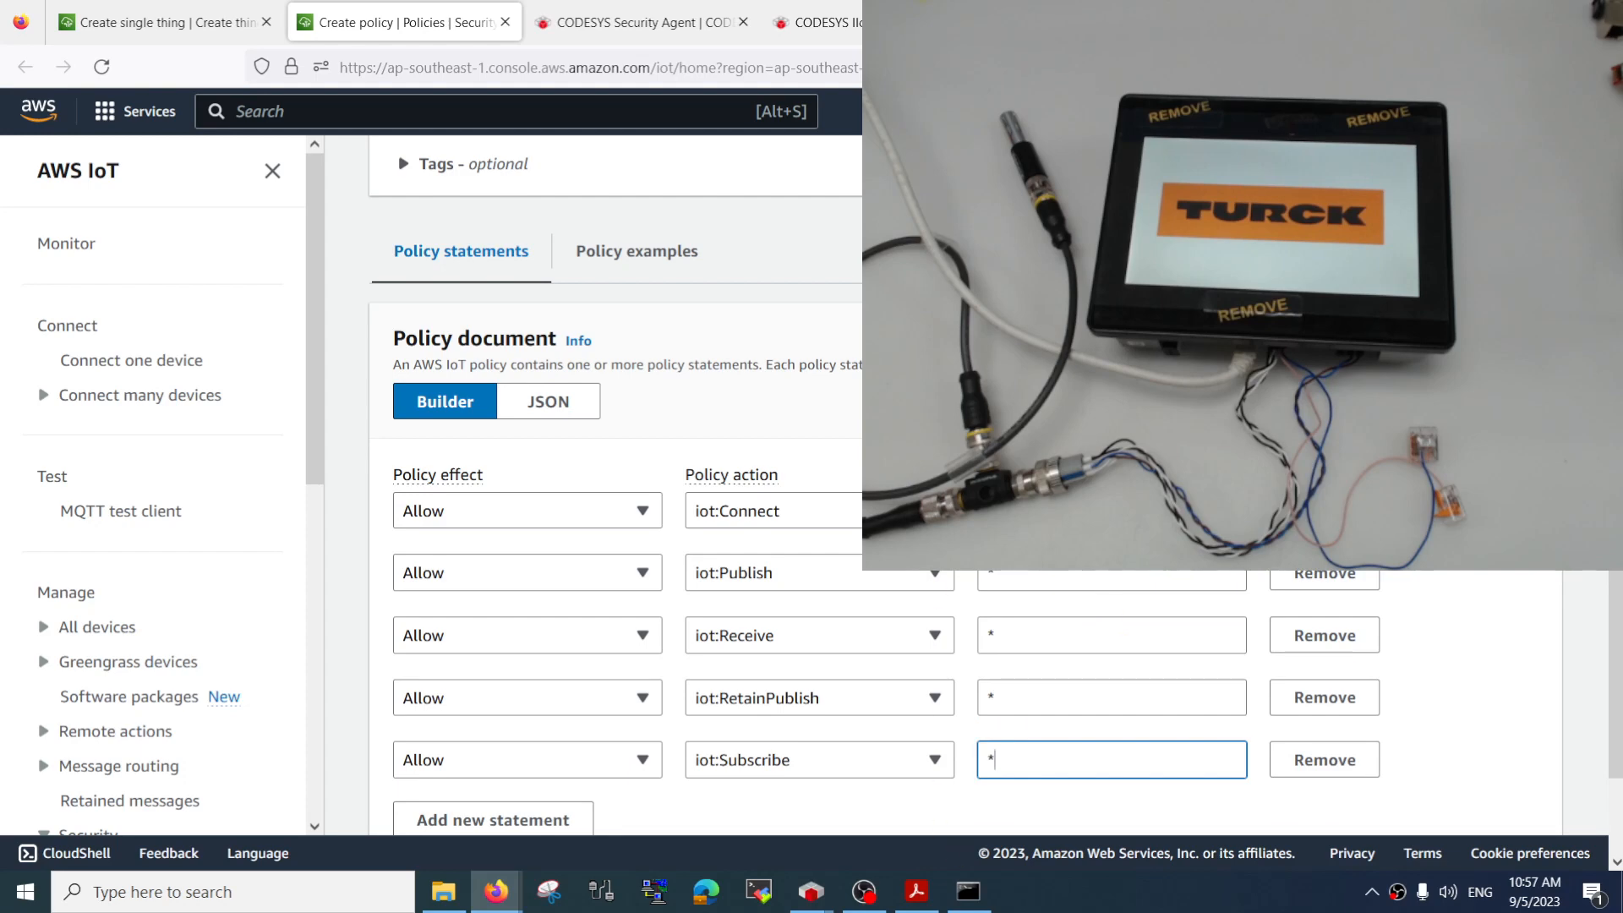
Create tx707_policy with its five statements and leave it unselected in the policy list
scroll(896, 583, "down", 3)
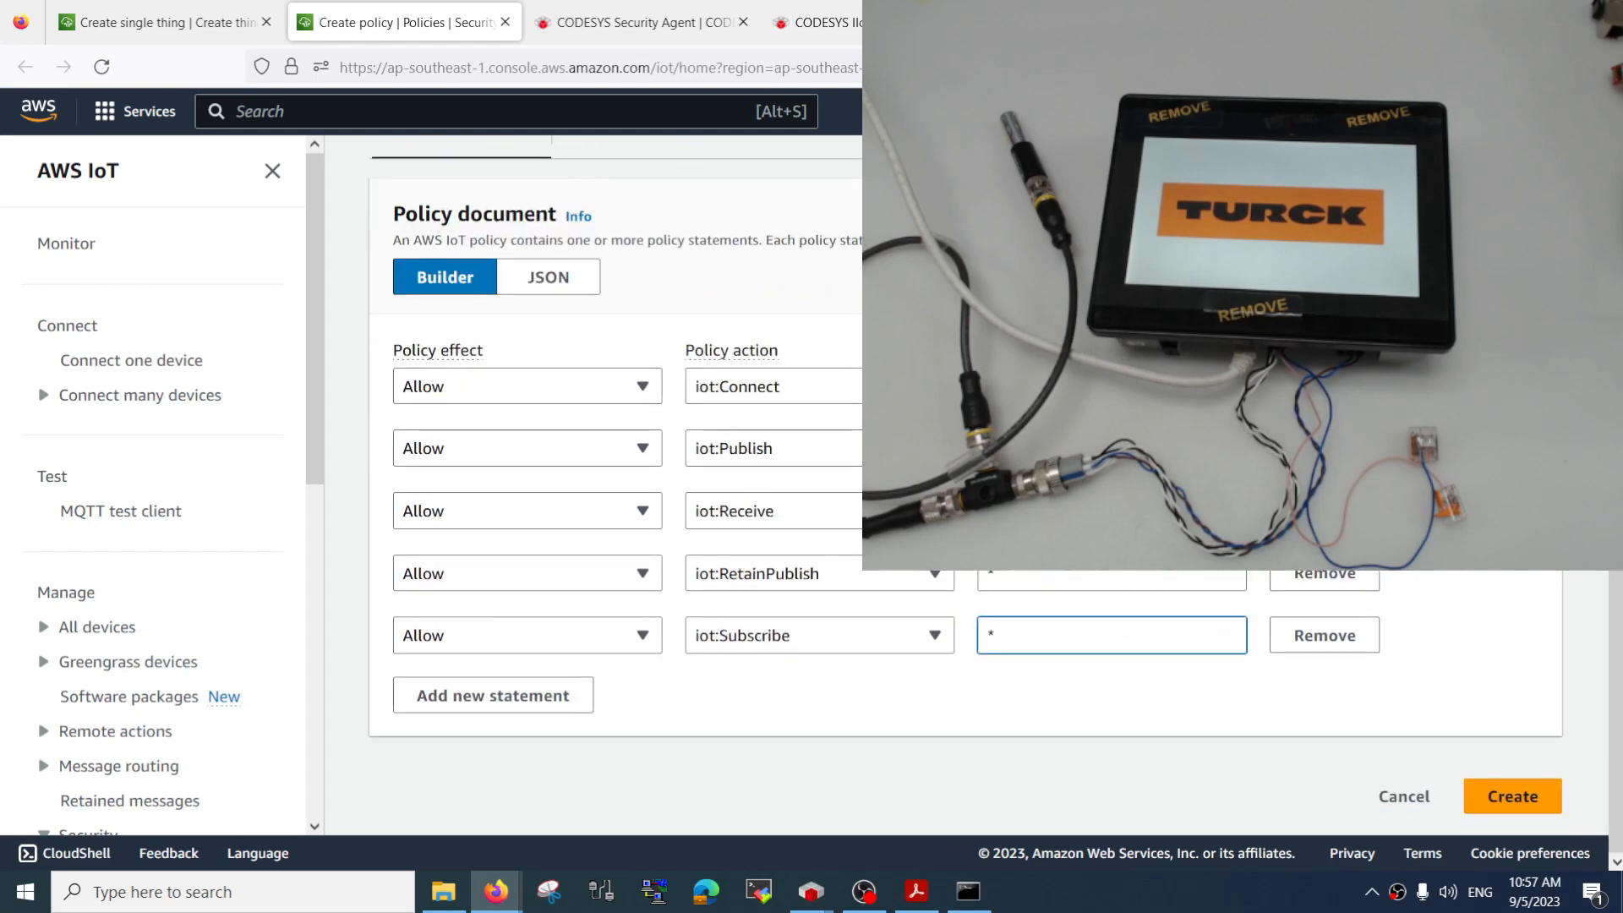
left_click(929, 325)
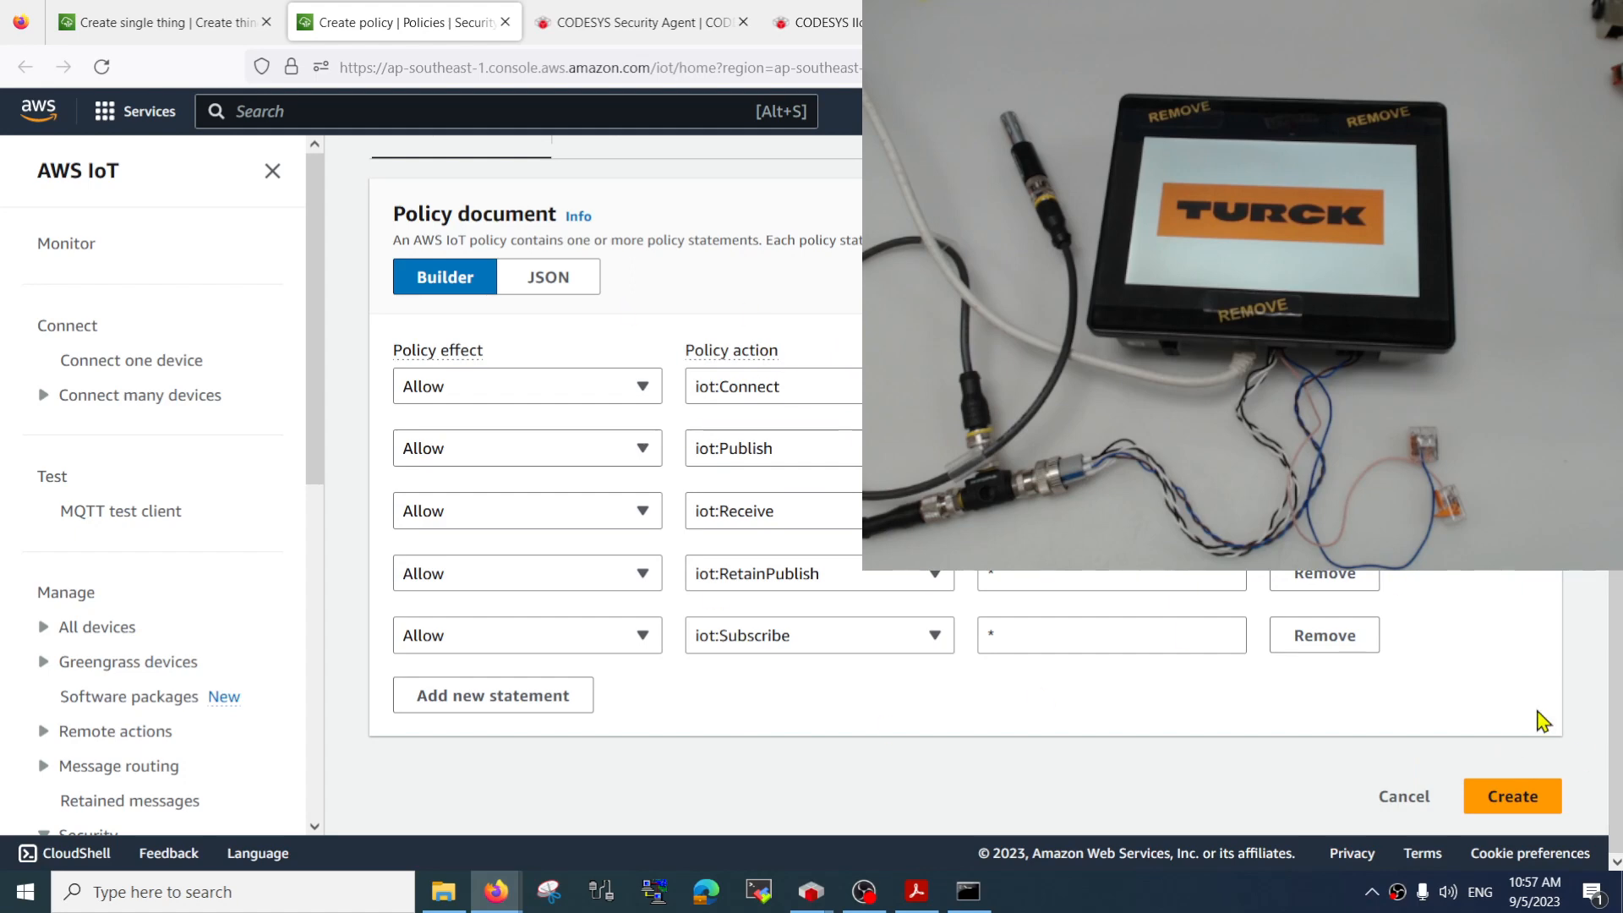
left_click(1512, 797)
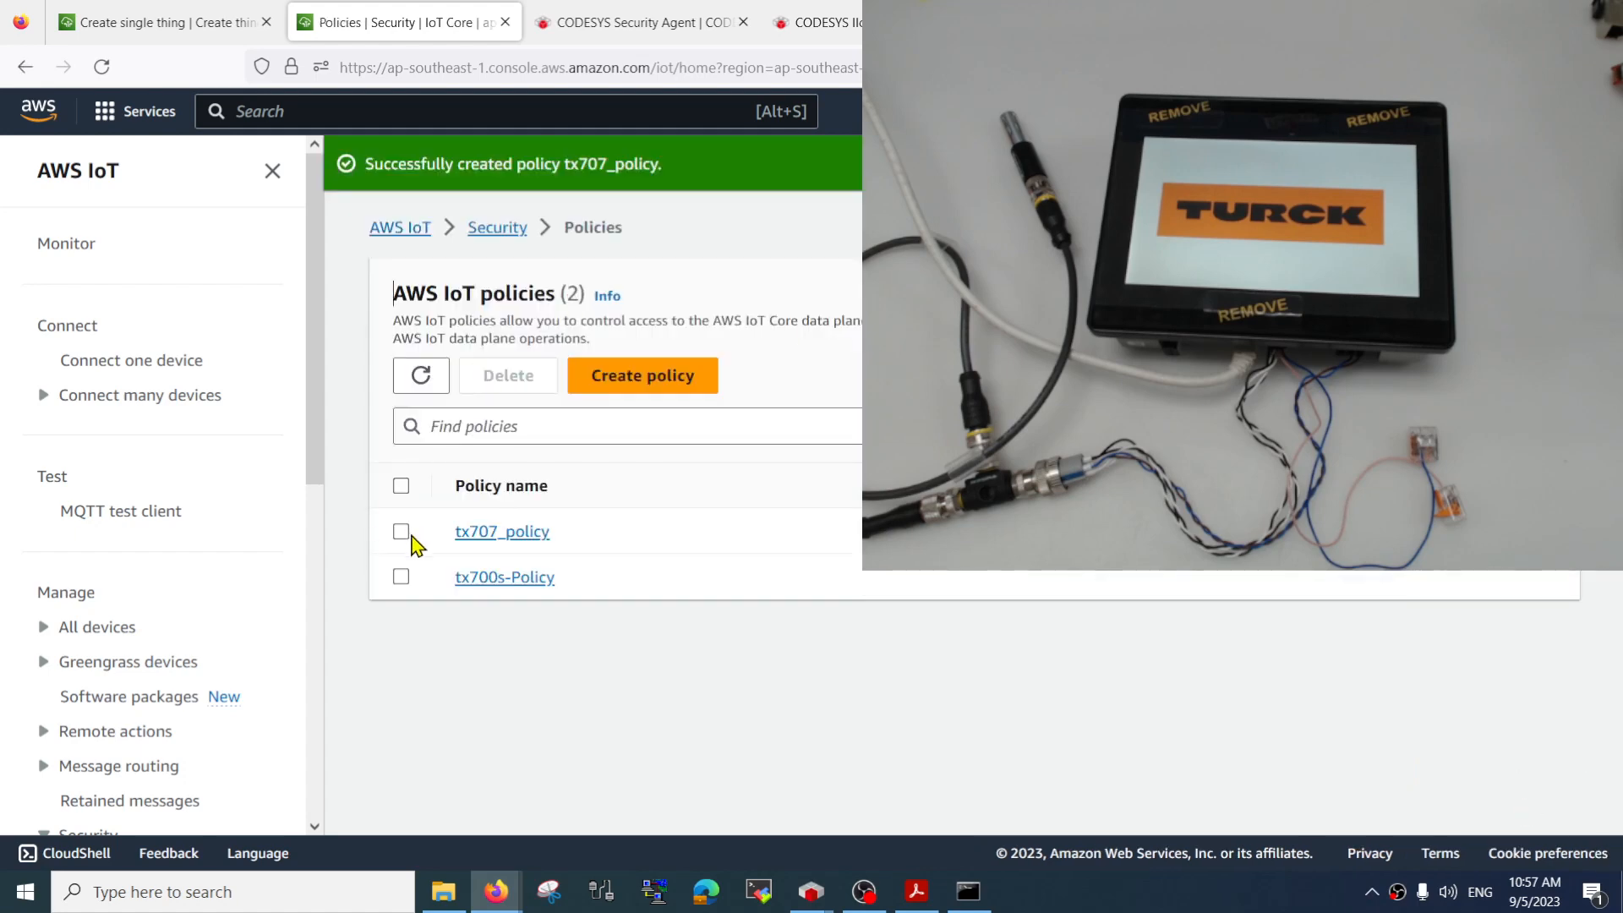
left_click(401, 532)
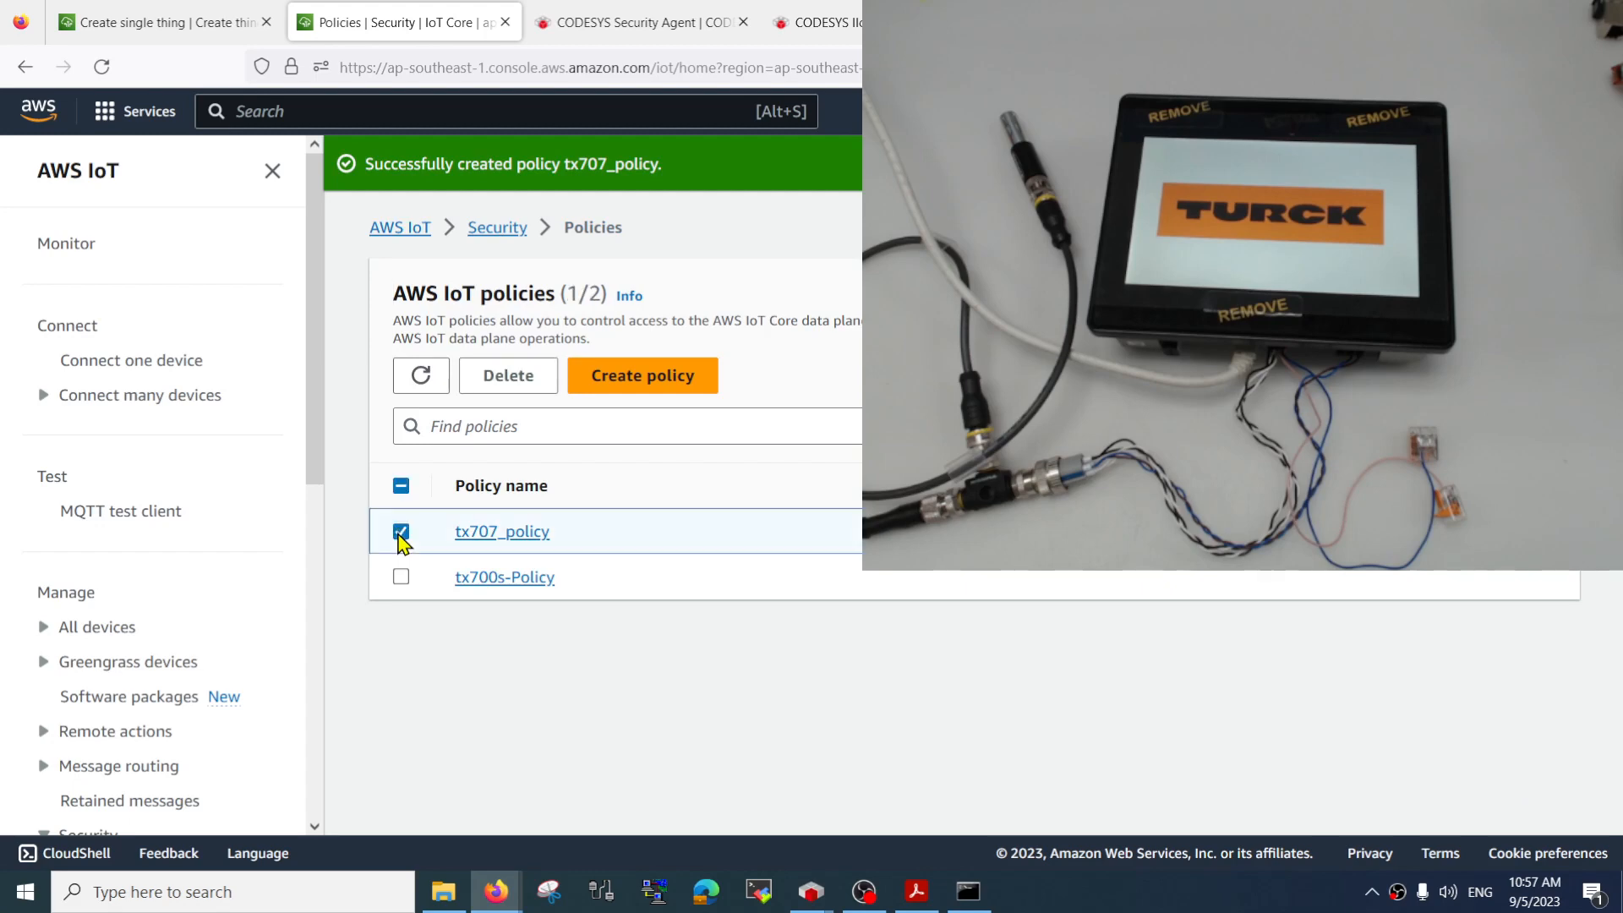
left_click(400, 532)
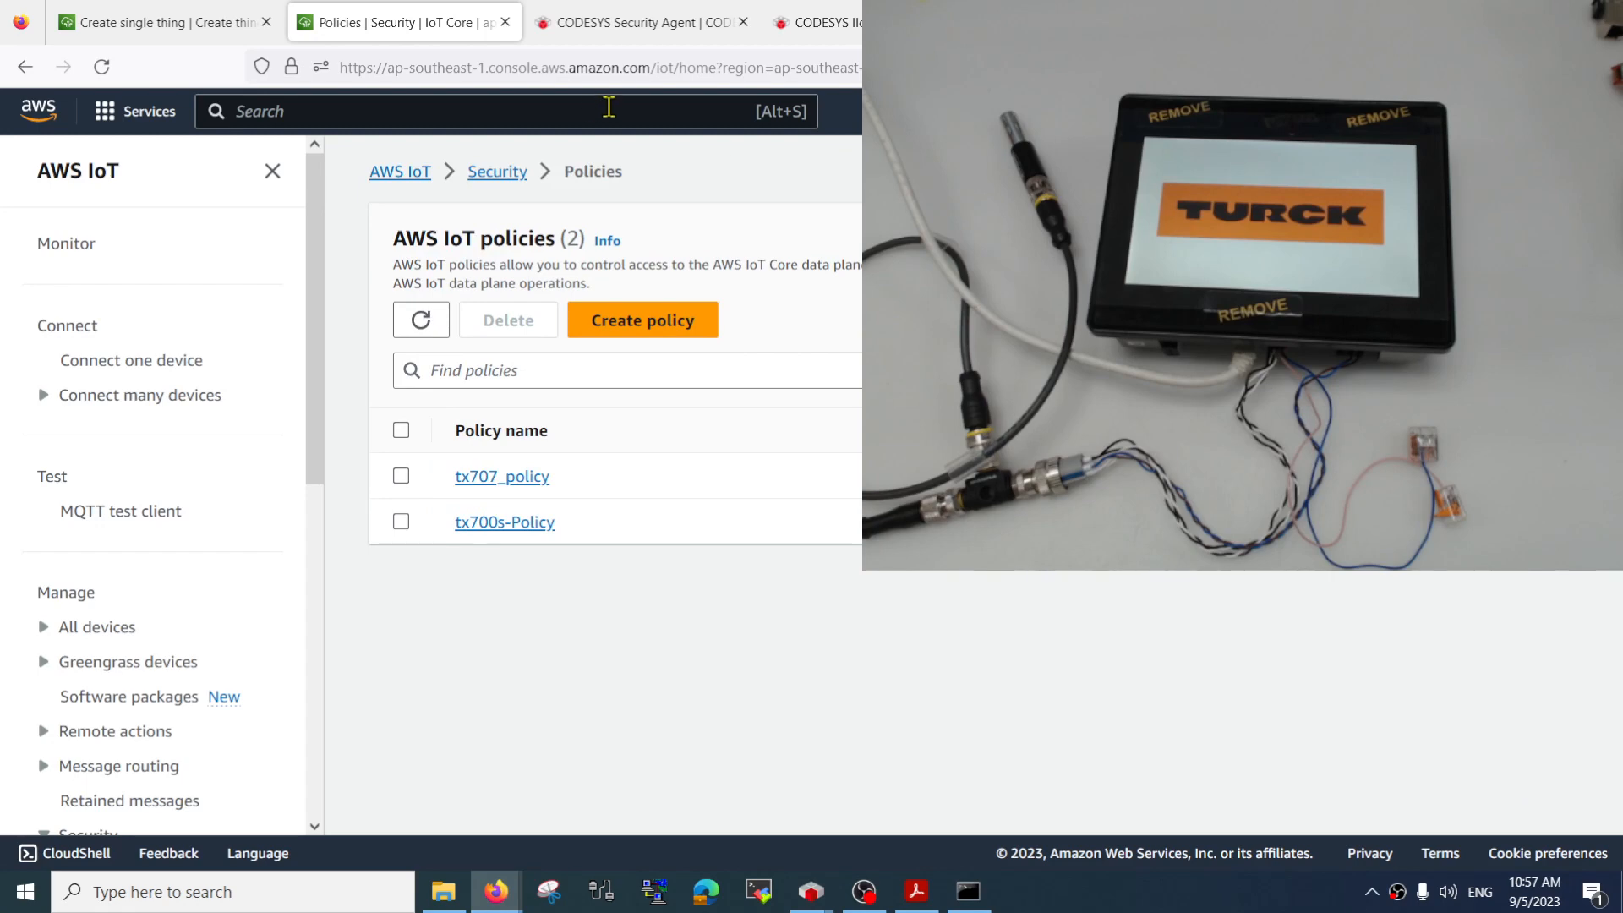
Return to the thing creation page, attach tx707_policy to the certificate and create the thing
left_click(201, 17)
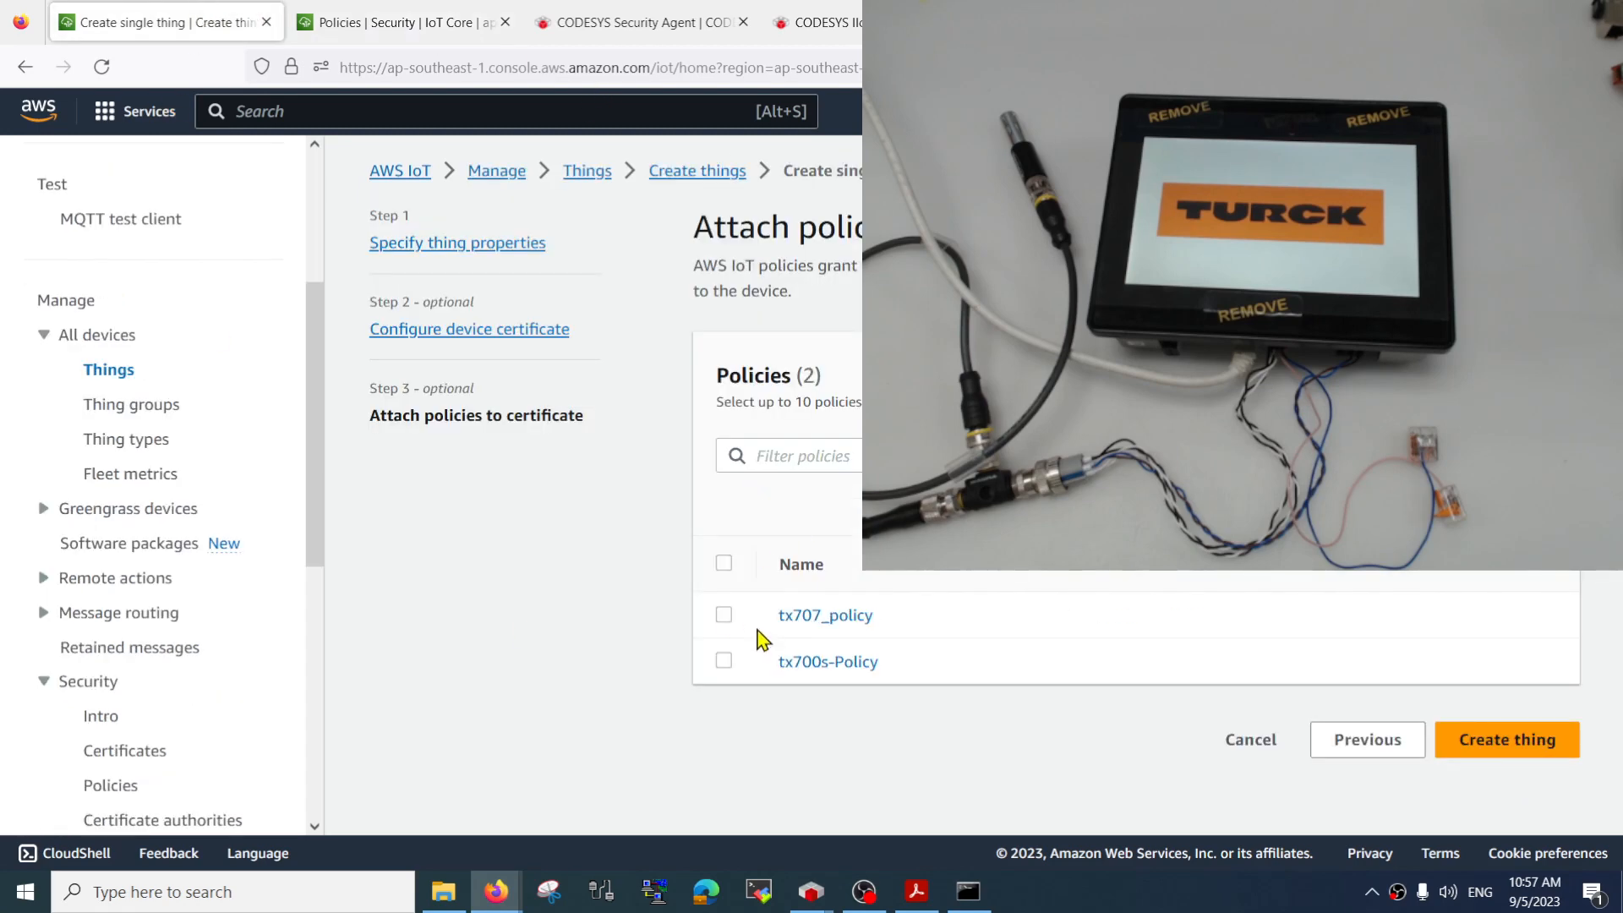
left_click(724, 616)
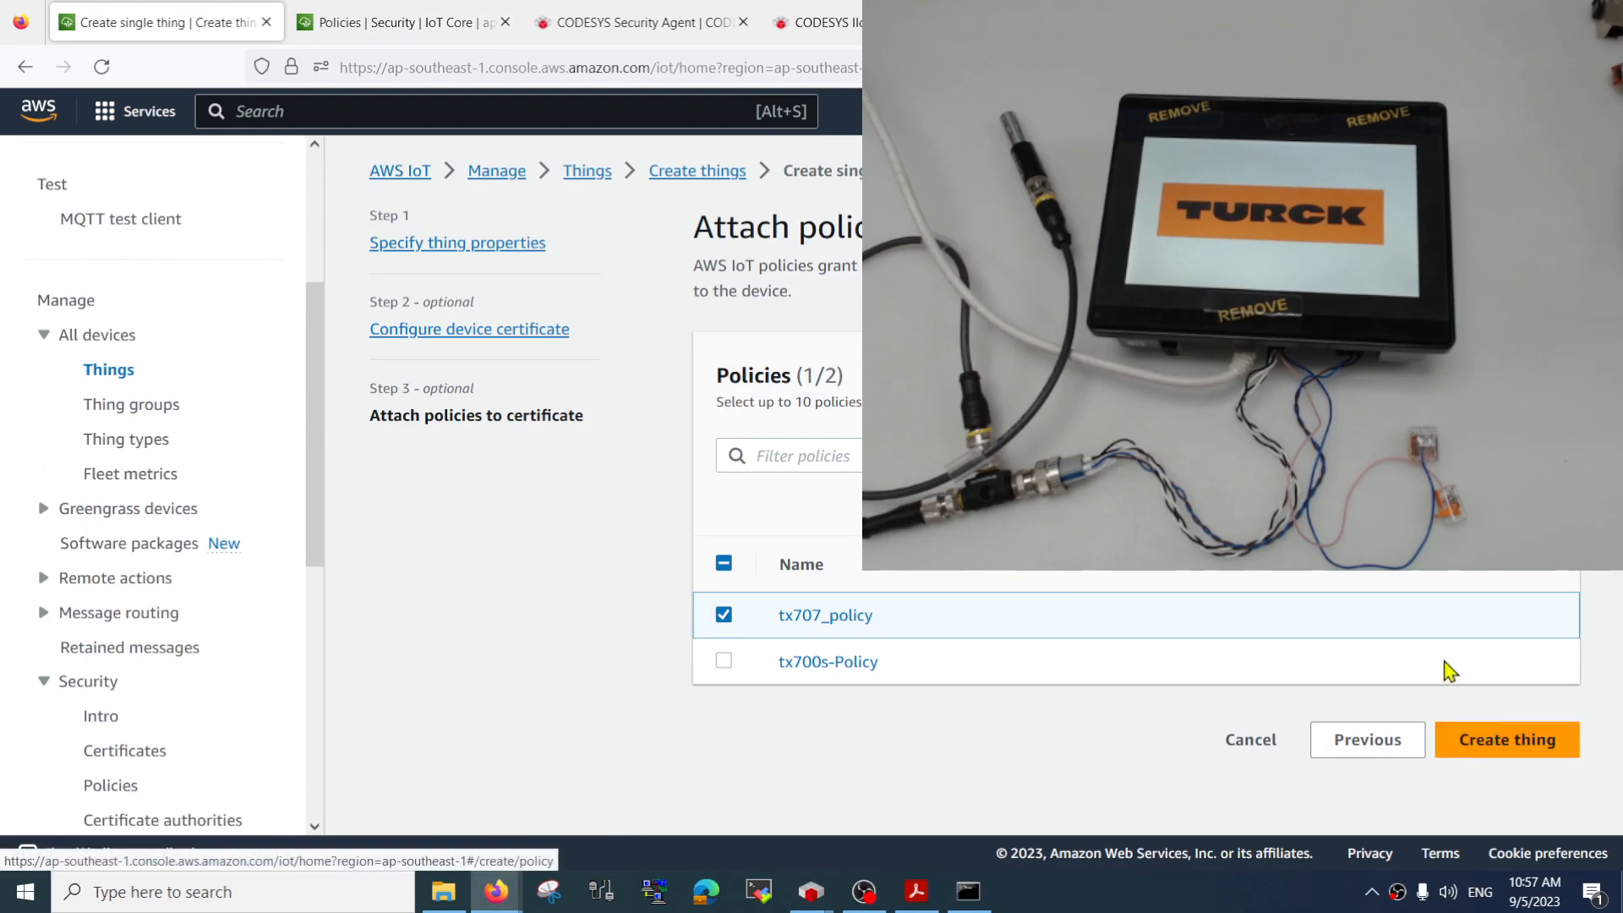
left_click(1503, 745)
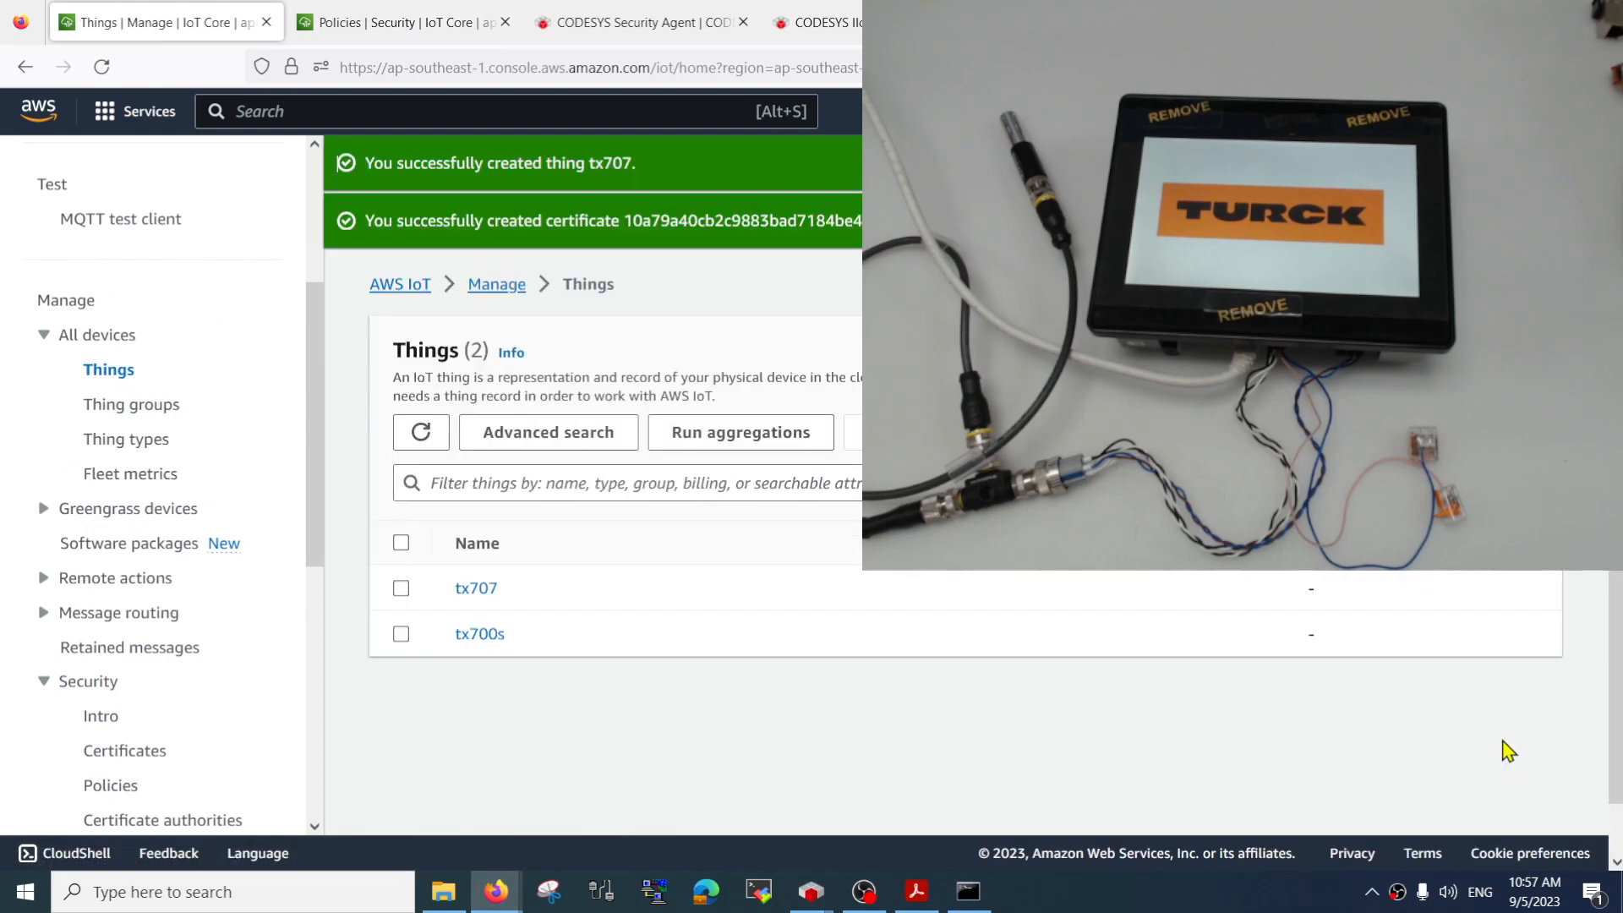
Open the certificate attached to thing tx707 and review its details and attached policies
left_click(475, 588)
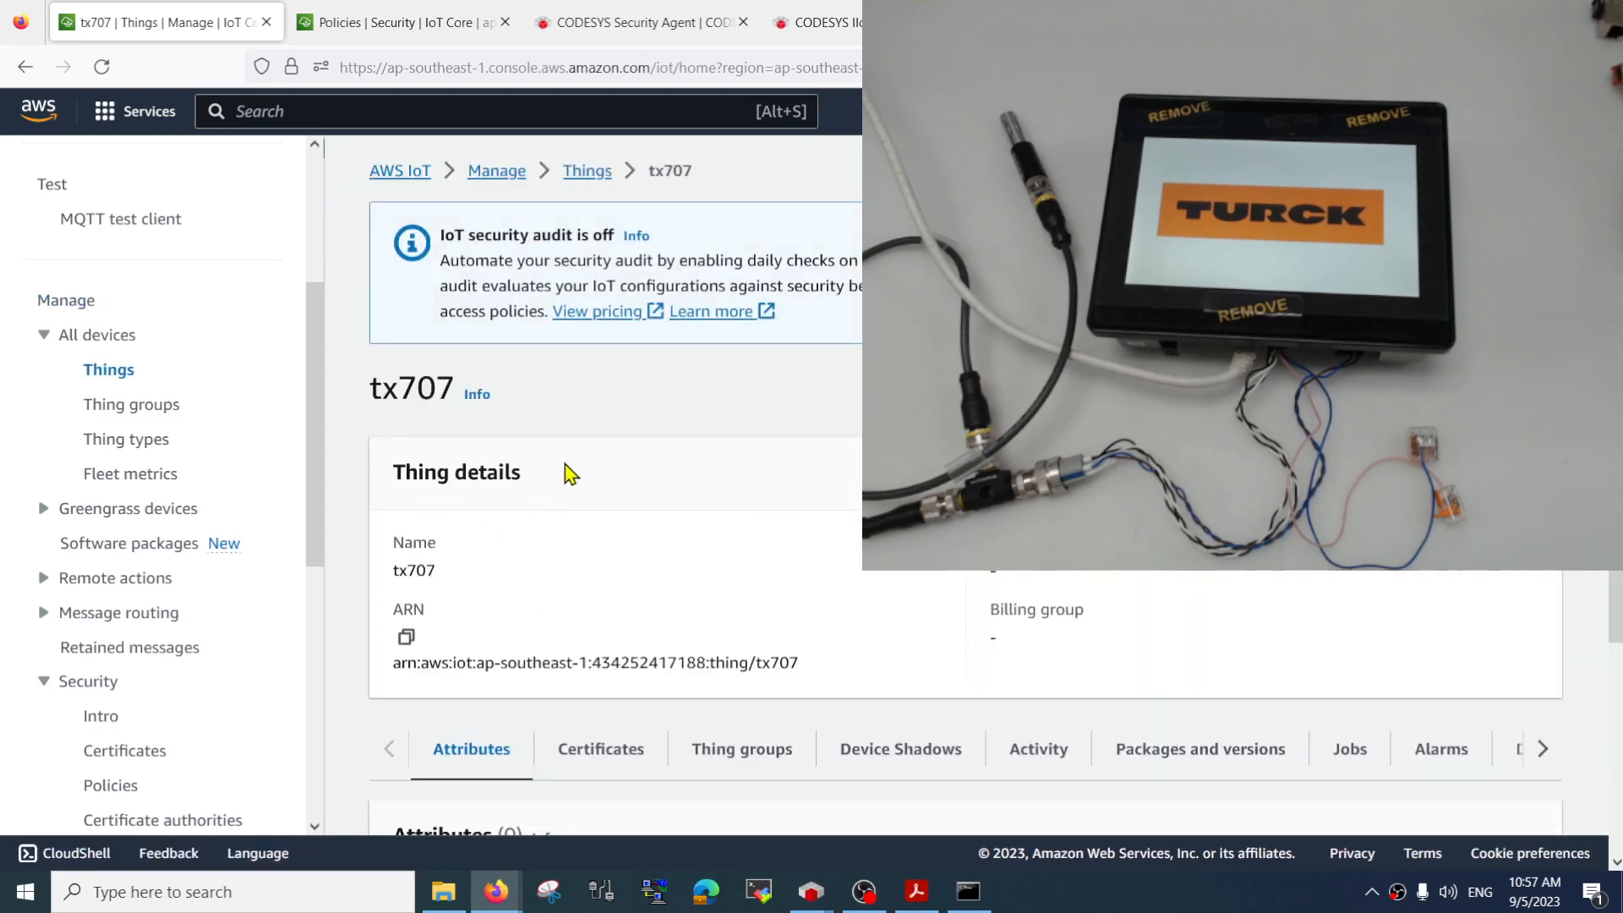
scroll(629, 469, "down", 3)
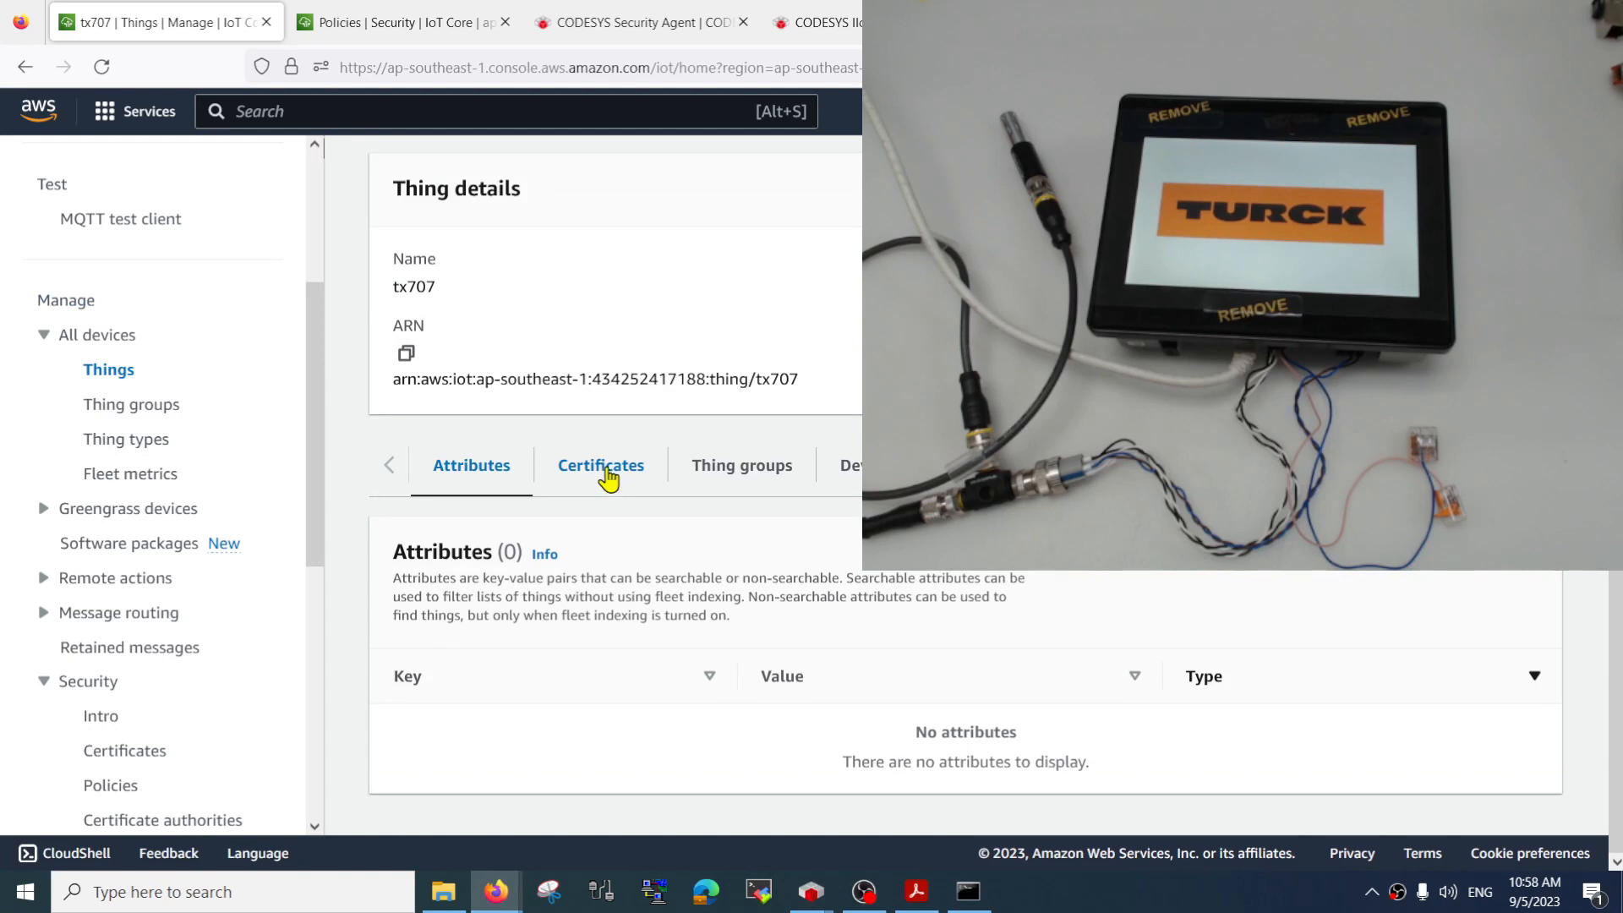
left_click(609, 472)
scroll(626, 505, "down", 2)
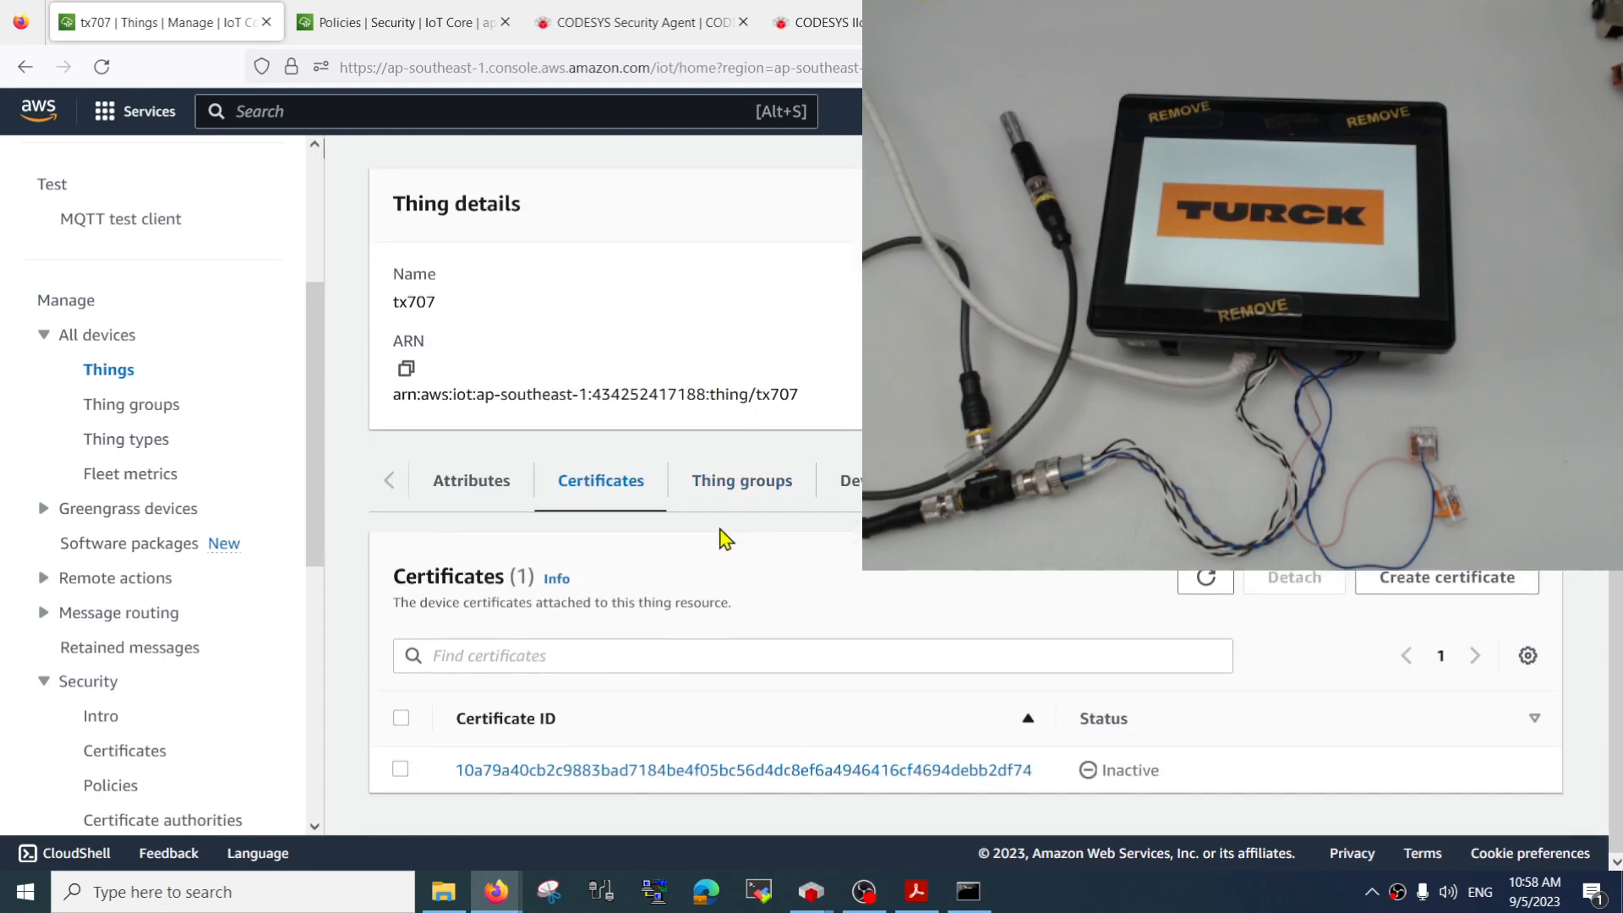
left_click(644, 765)
scroll(646, 769, "down", 4)
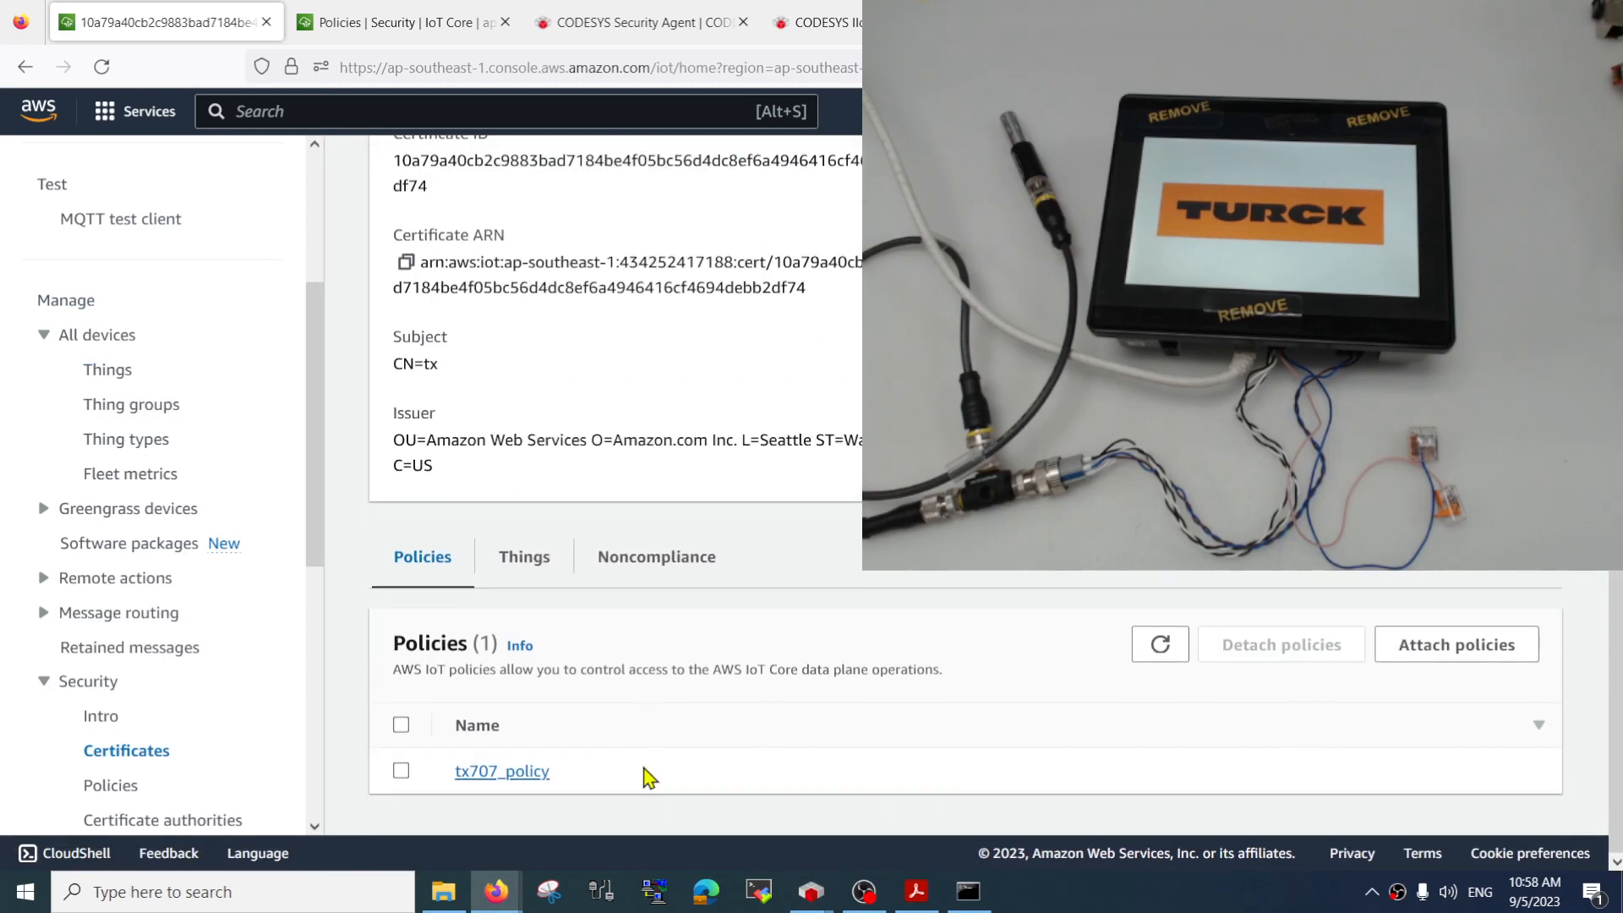
scroll(547, 373, "up", 5)
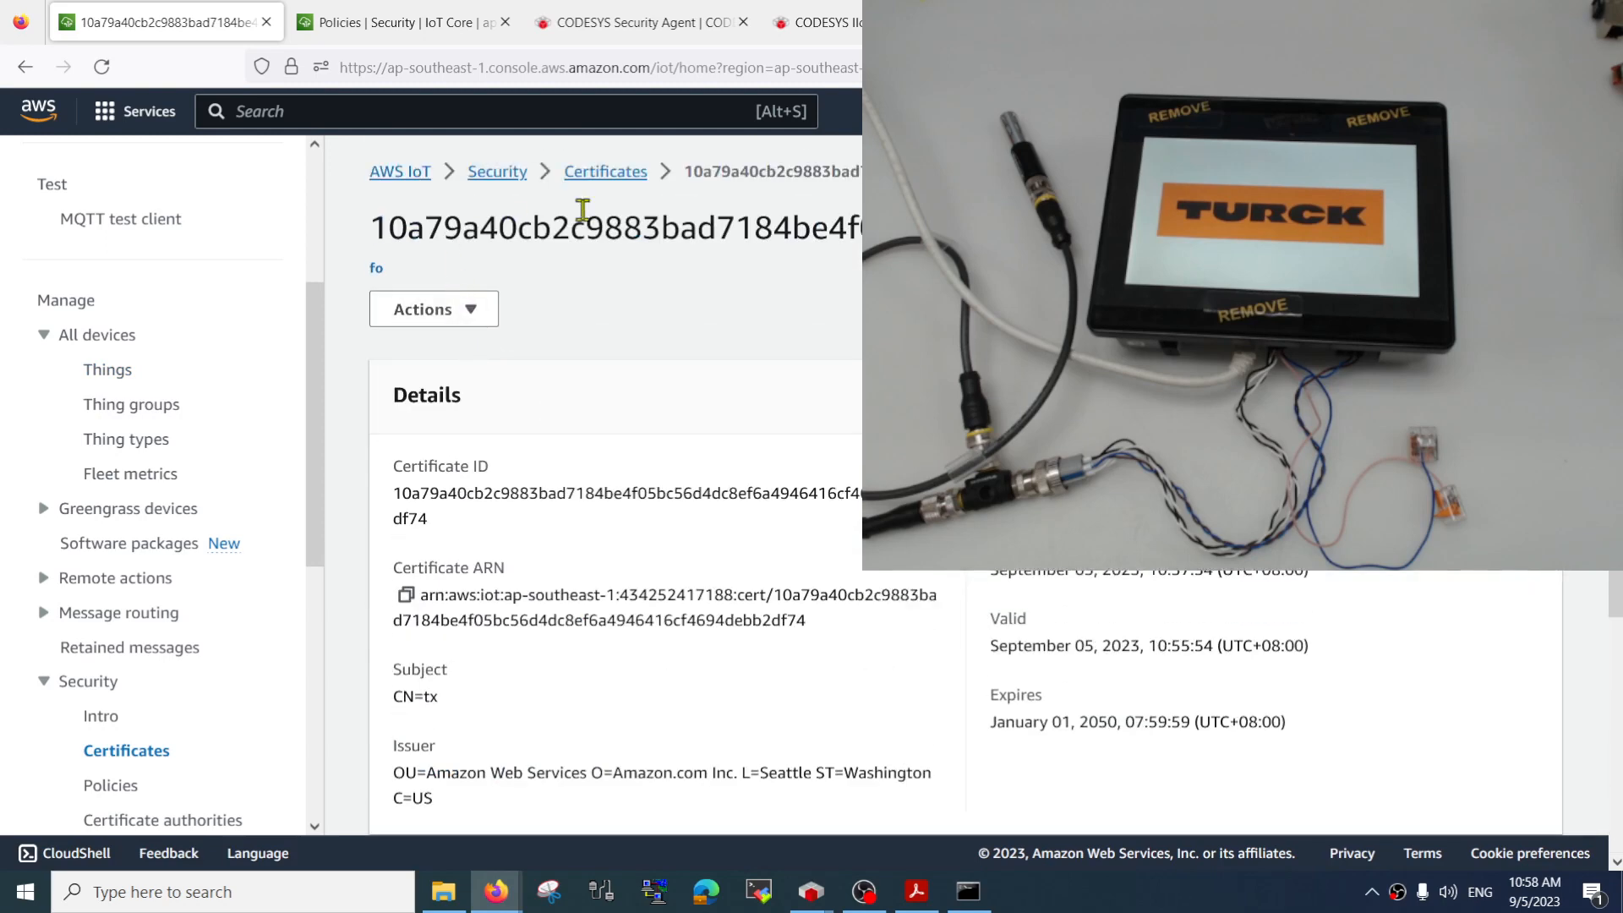
Activate the inactive certificate created on September 05, 2023 from the AWS IoT certificates list
left_click(613, 173)
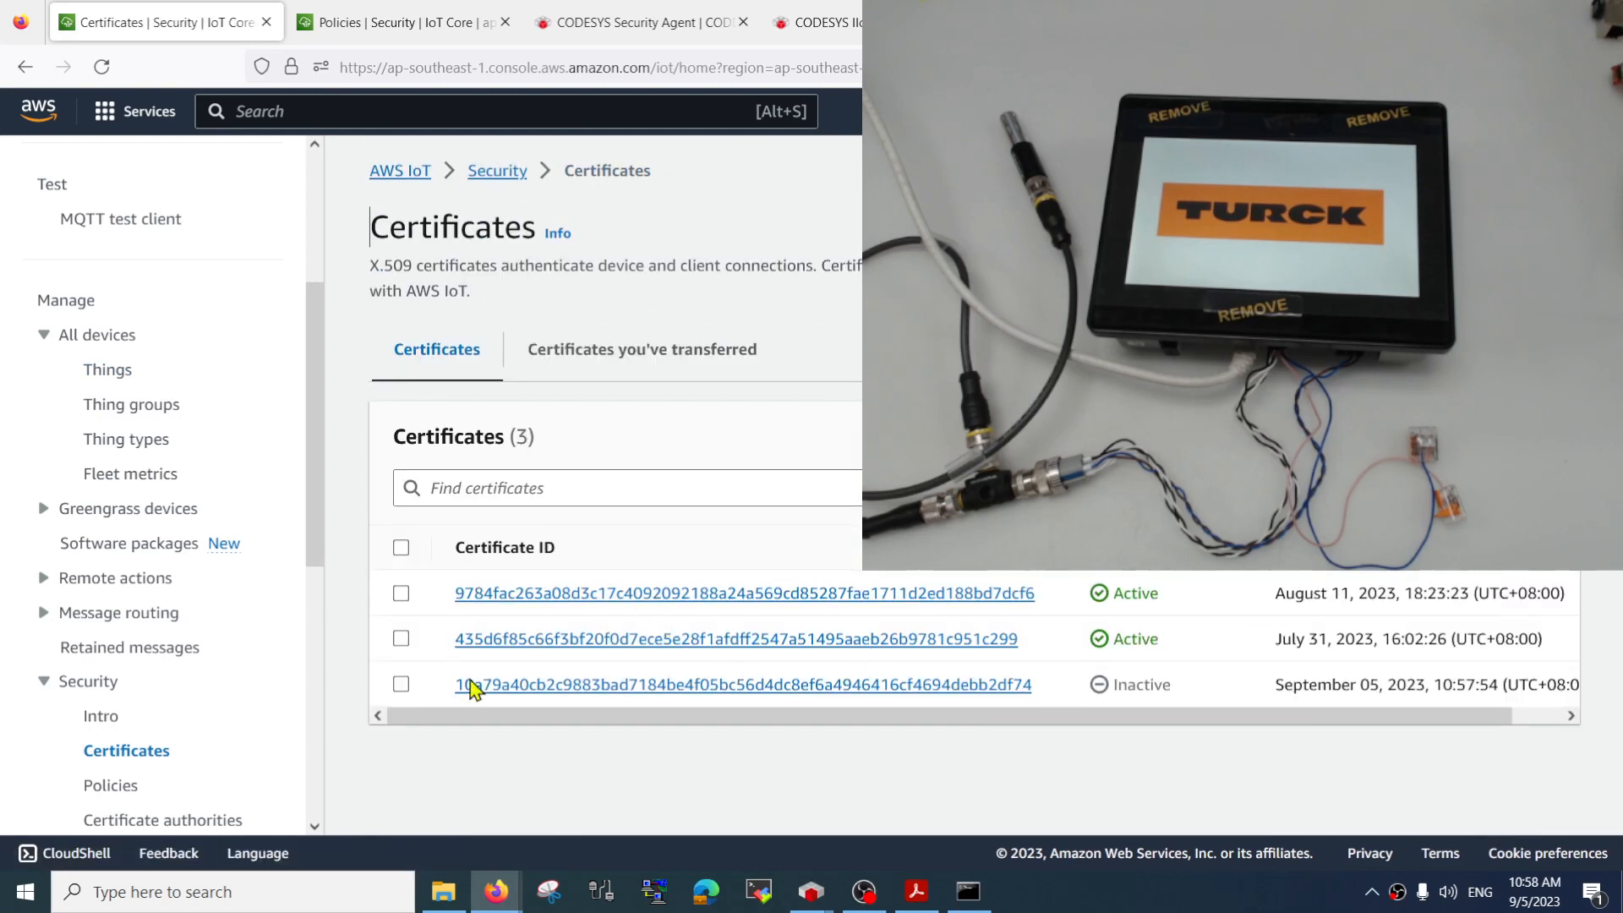
left_click(402, 686)
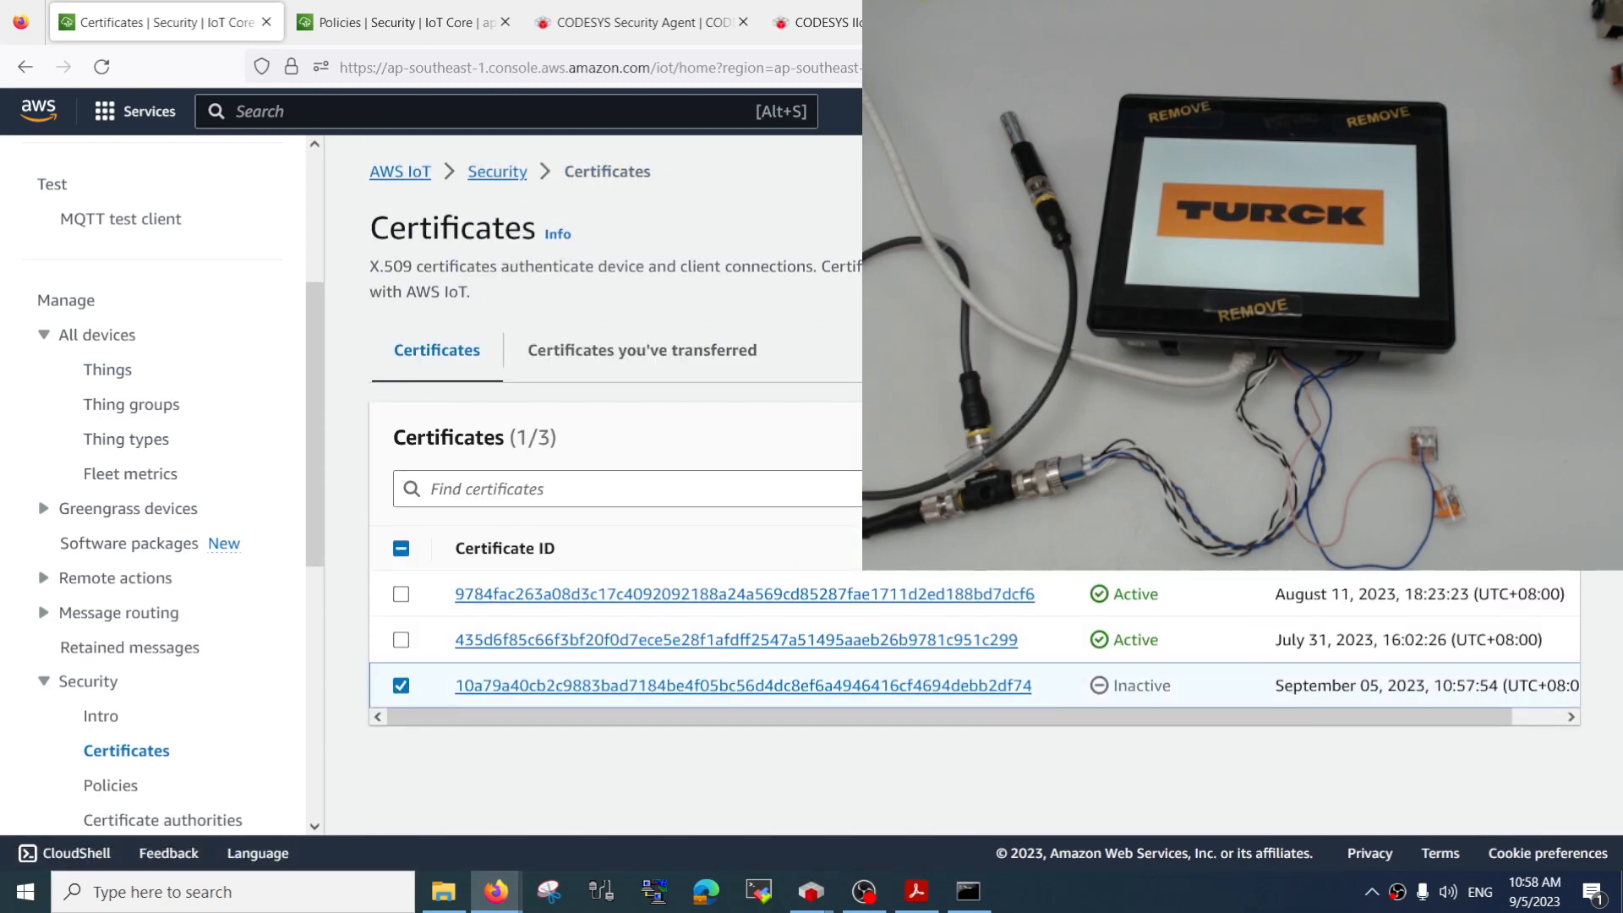
left_click(1288, 437)
left_click(1285, 475)
Open the tx707 device certificate, check that tx707_policy is attached, and download the certificate file
left_click(652, 741)
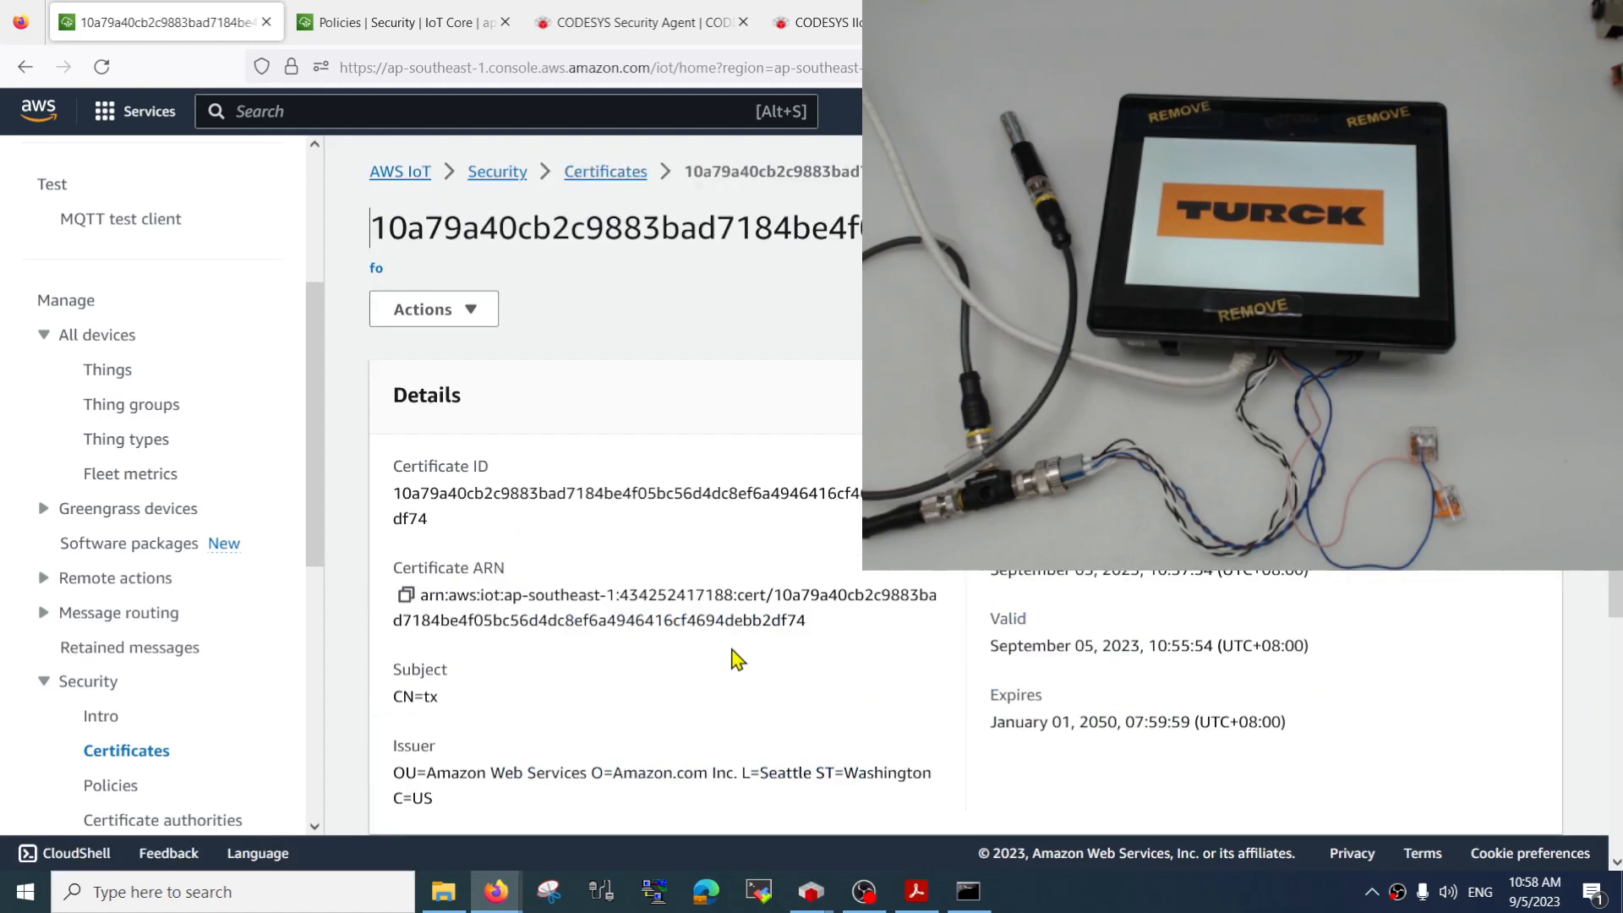
scroll(734, 657, "down", 4)
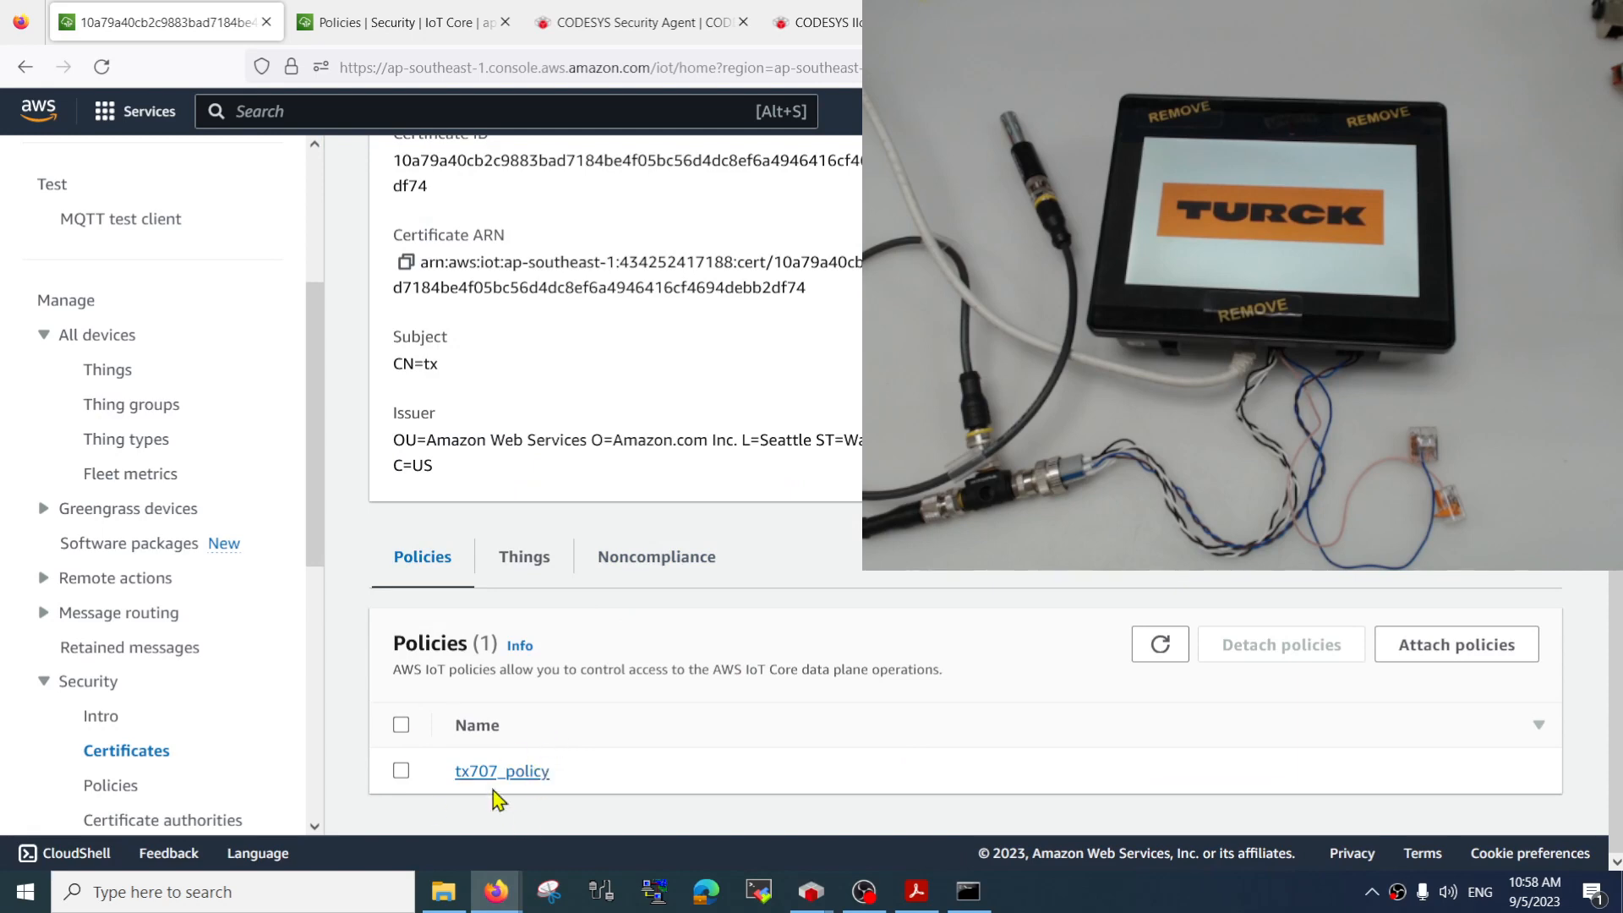
scroll(653, 736, "up", 4)
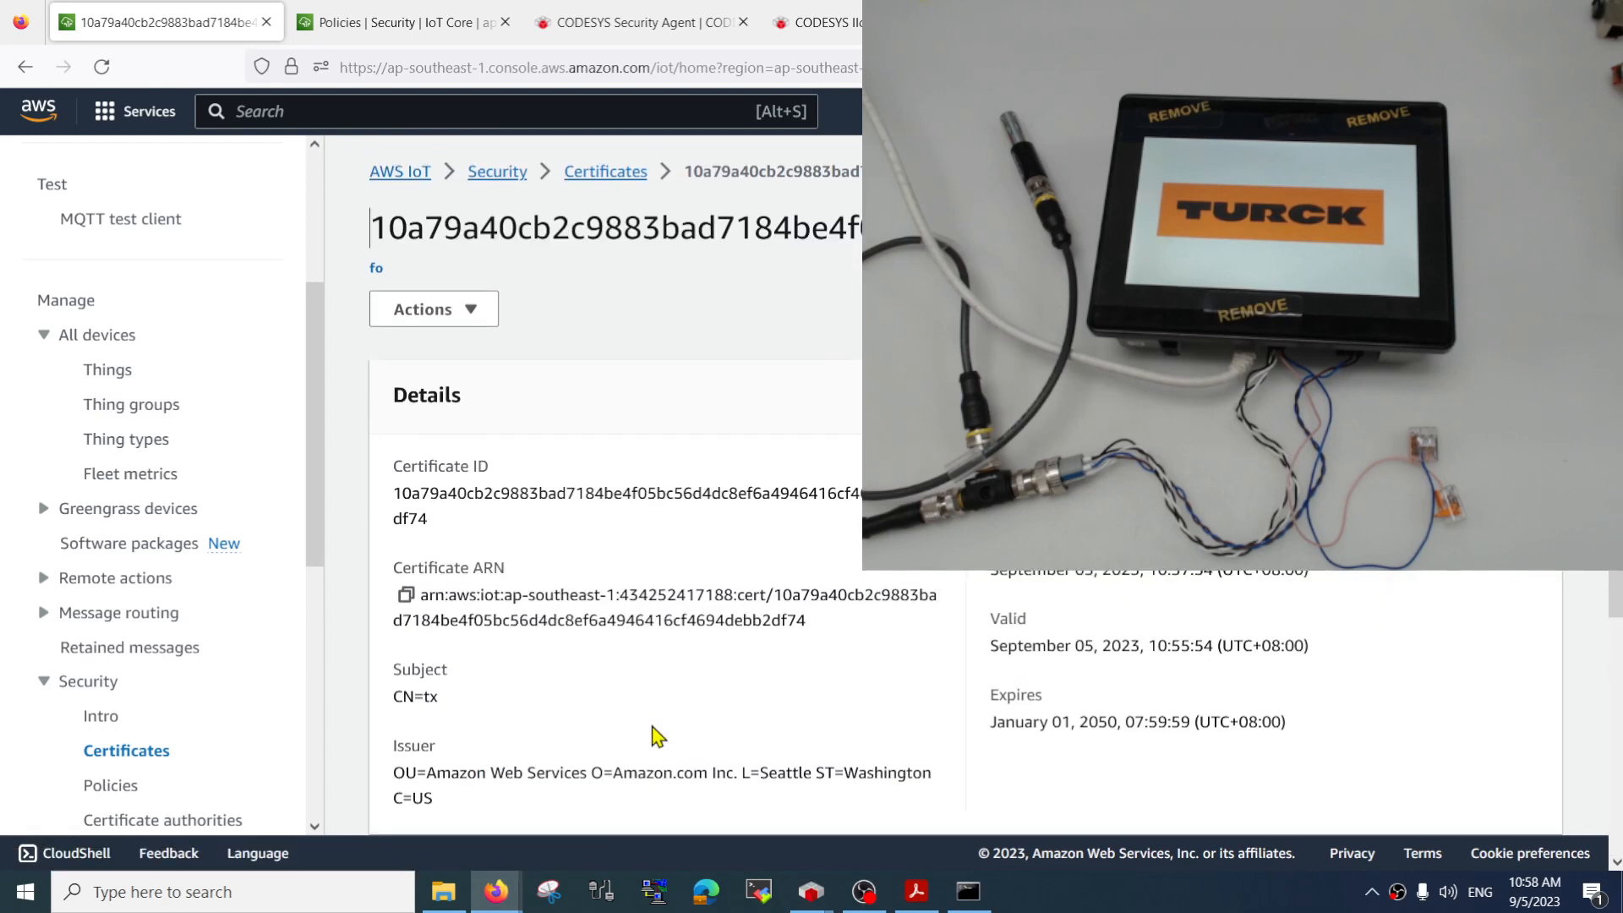
left_click(471, 313)
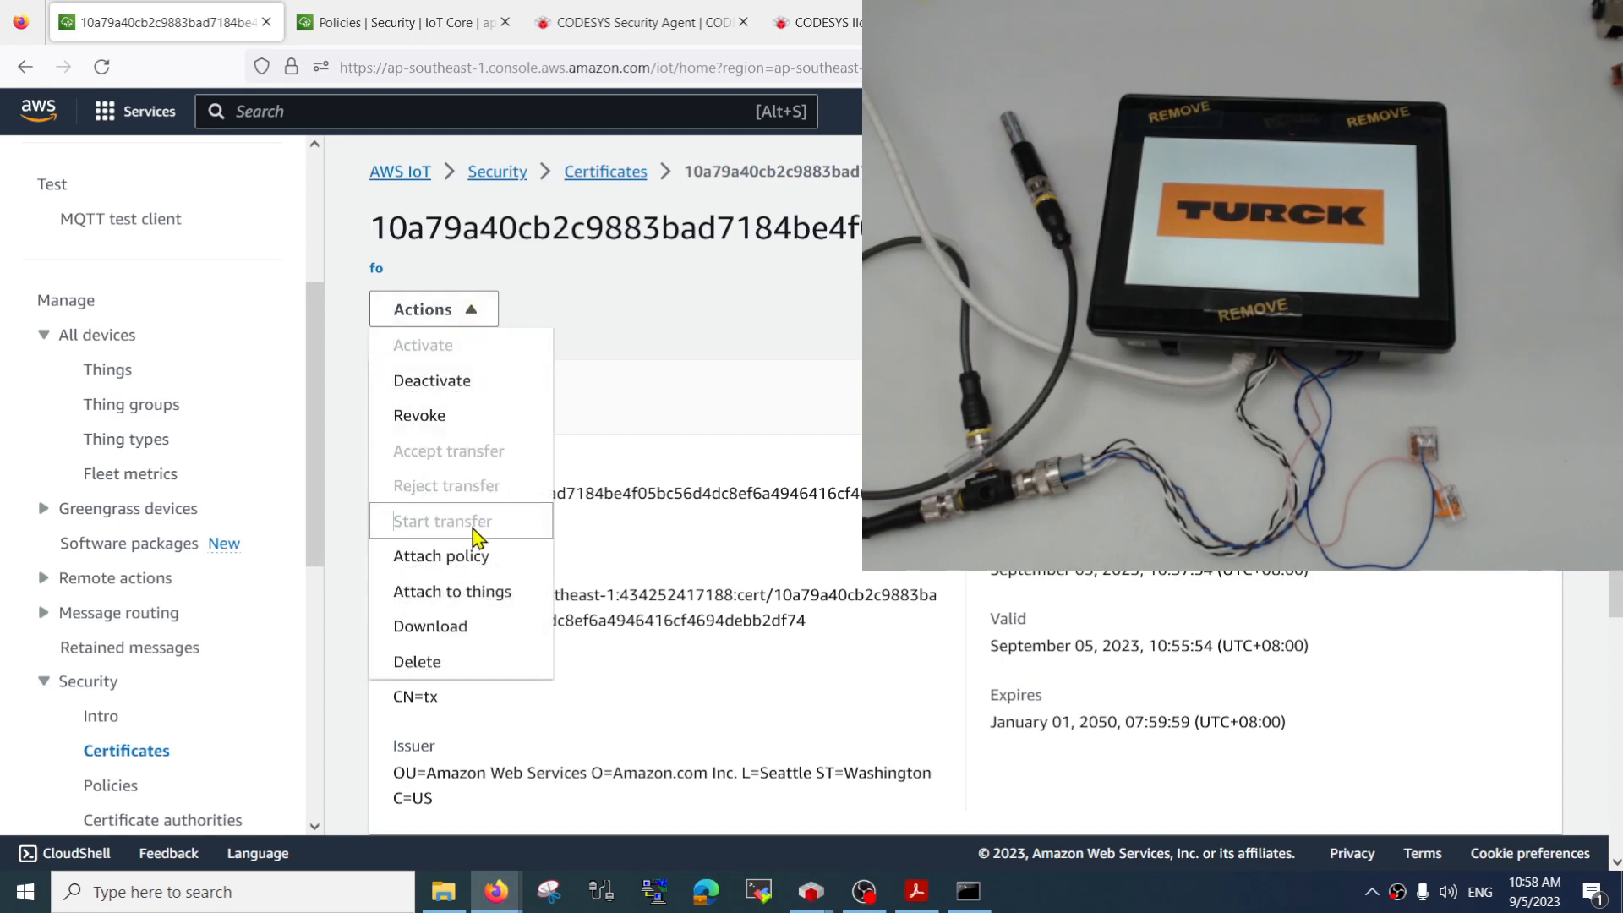
left_click(470, 629)
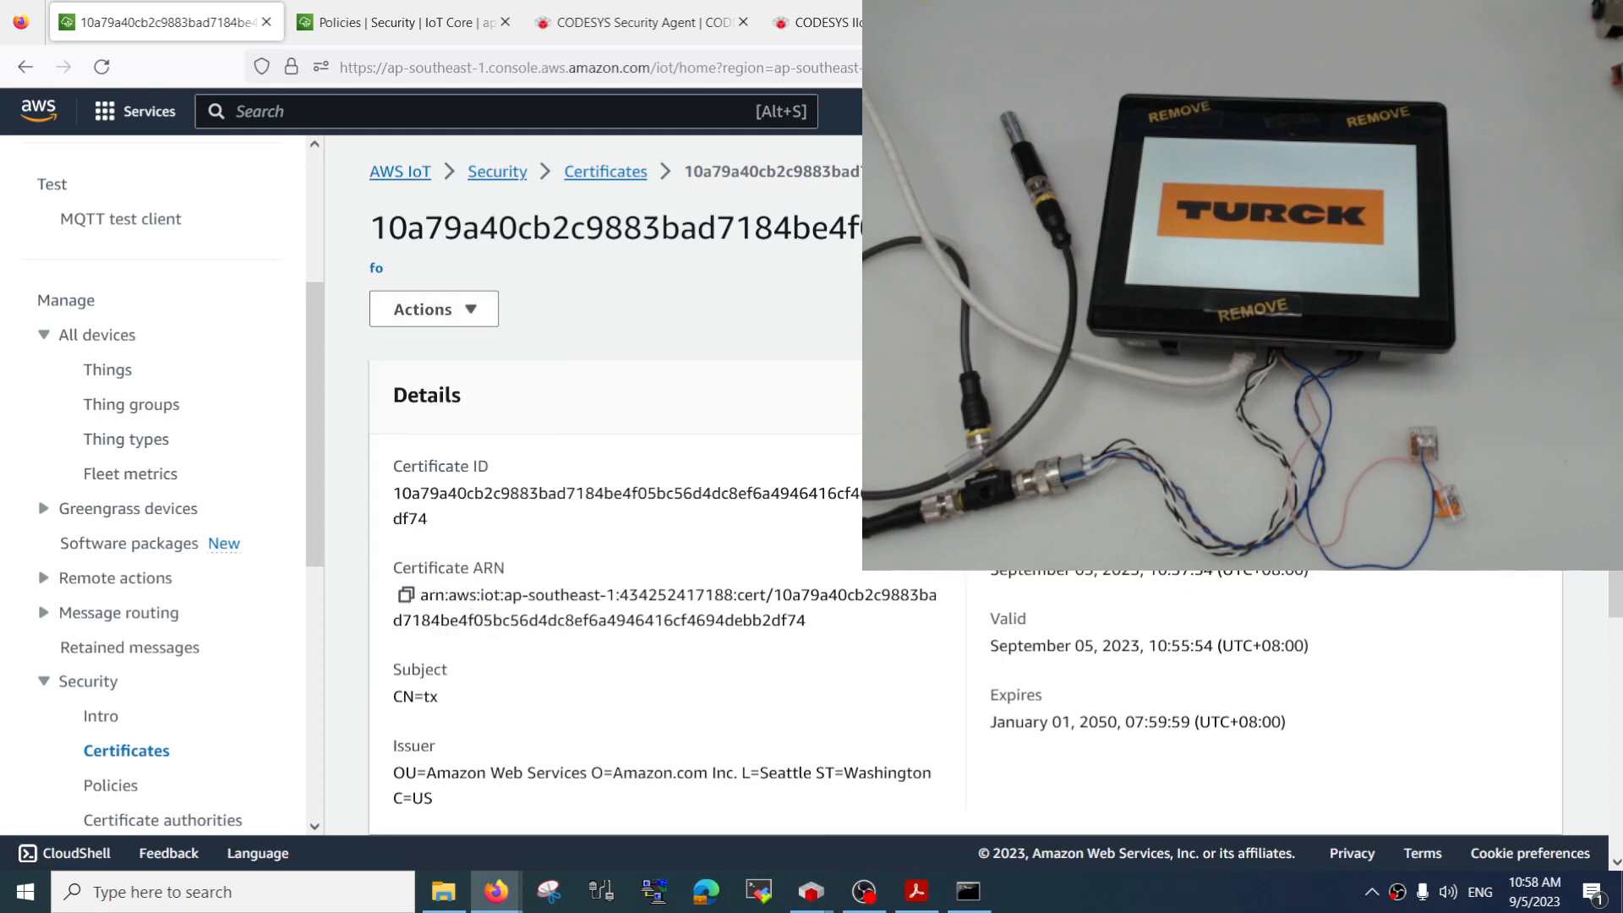
Locate the downloaded certificate file in the Downloads folder and inspect its file name
left_click(676, 631)
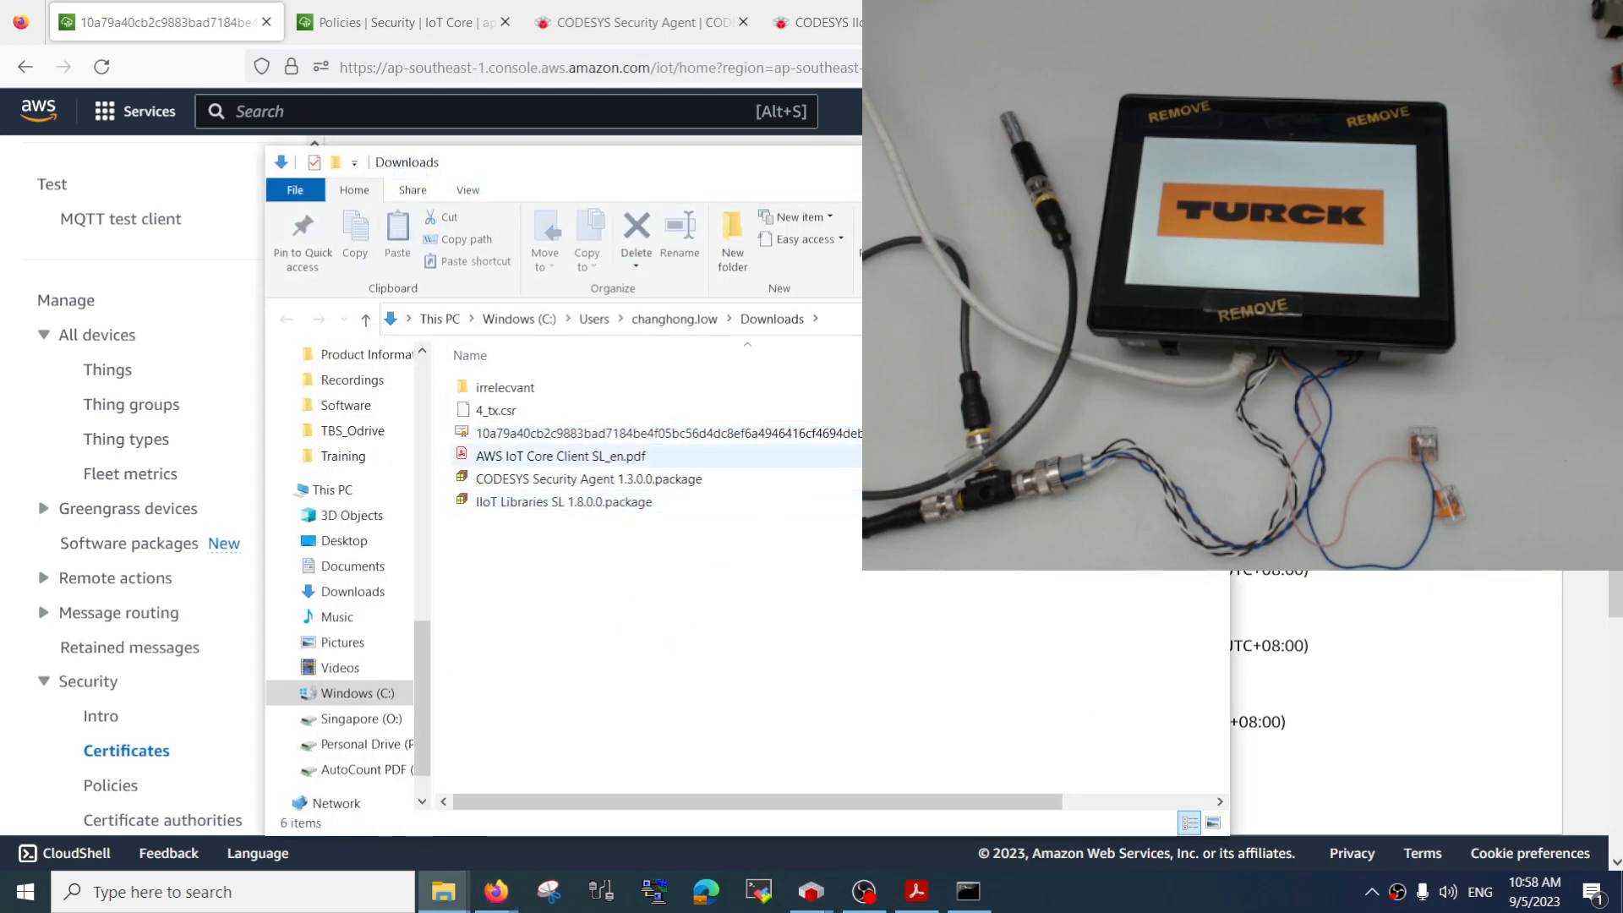
left_click(668, 433)
key("F2")
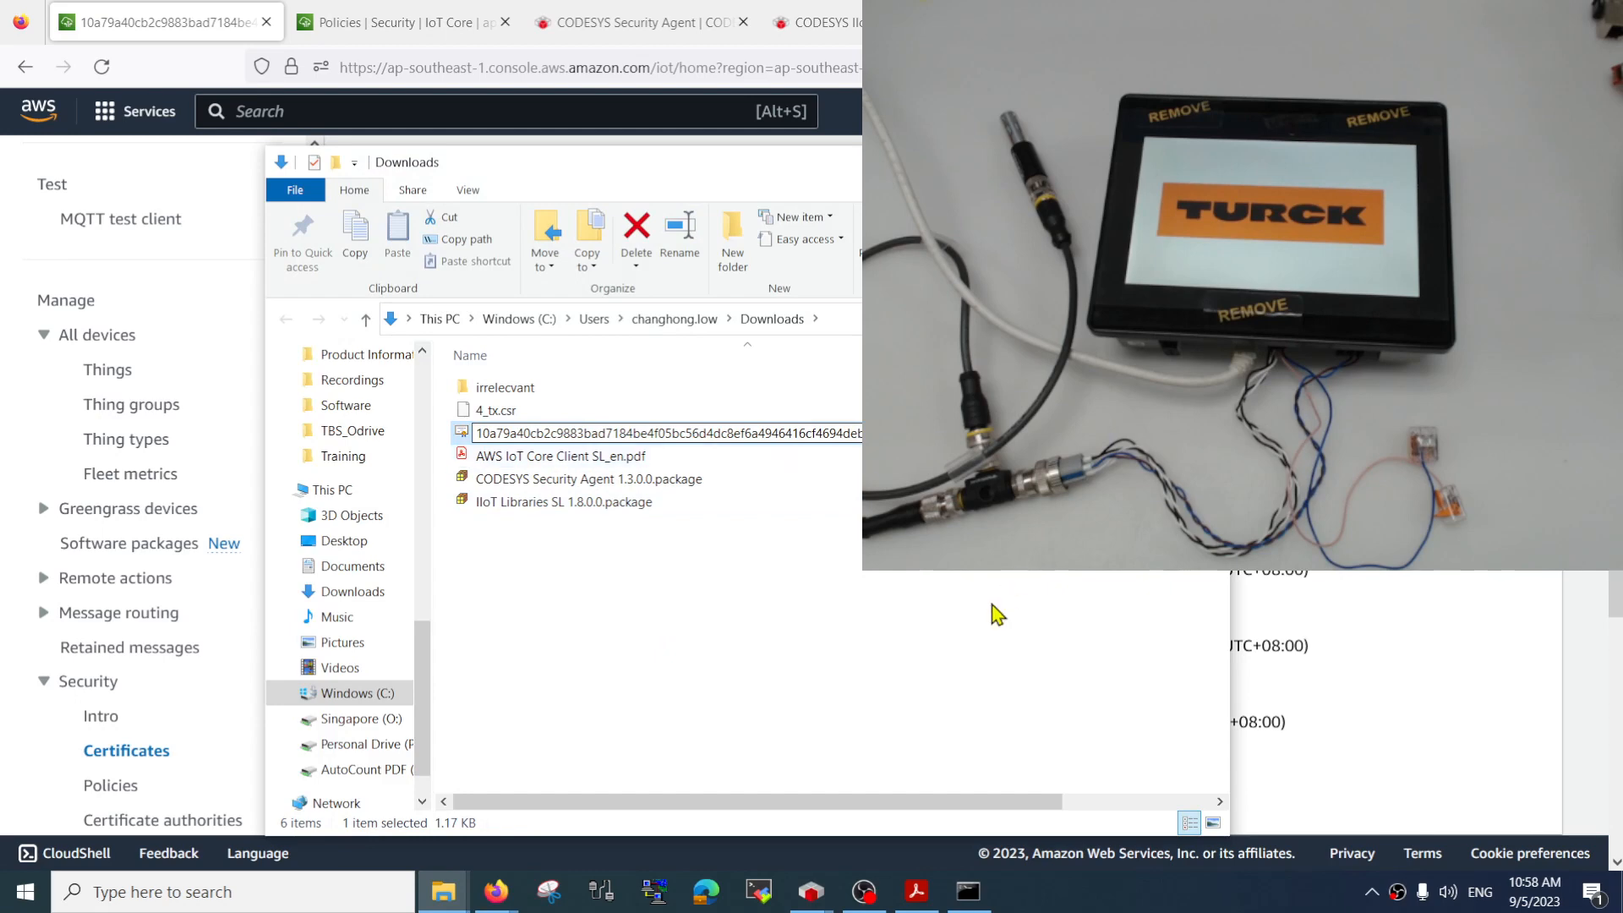
key("Return")
key("Return")
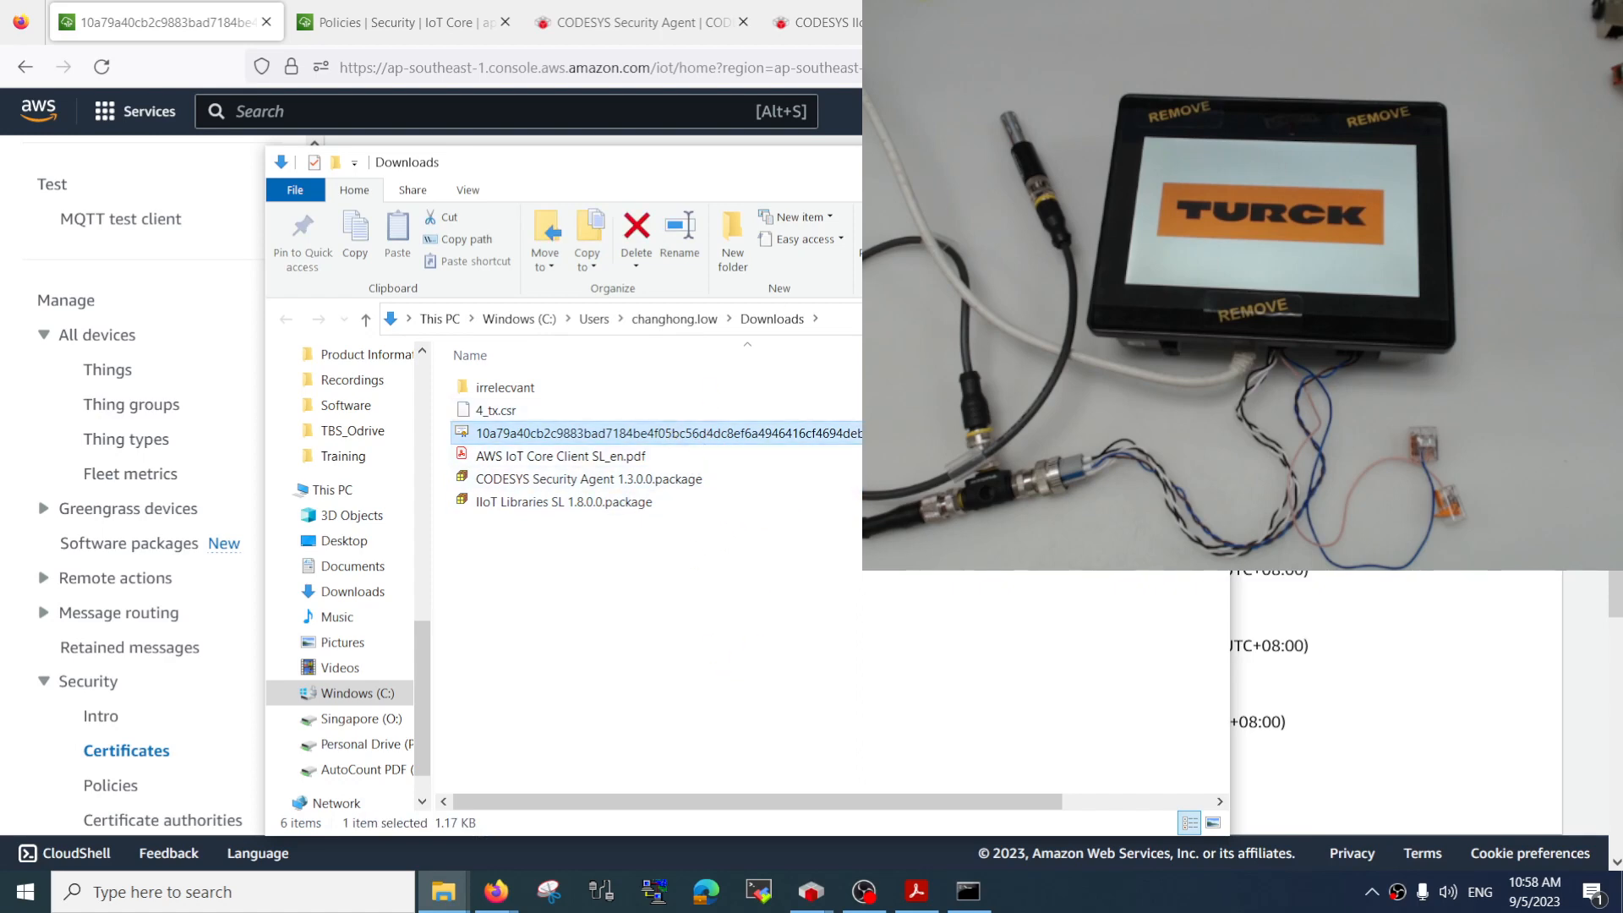
left_click(767, 621)
left_click(776, 432)
left_click(793, 652)
Search the web for "aws server authentication" in a new browser tab and open the AWS IoT Core Server authentication guide
left_click(1258, 22)
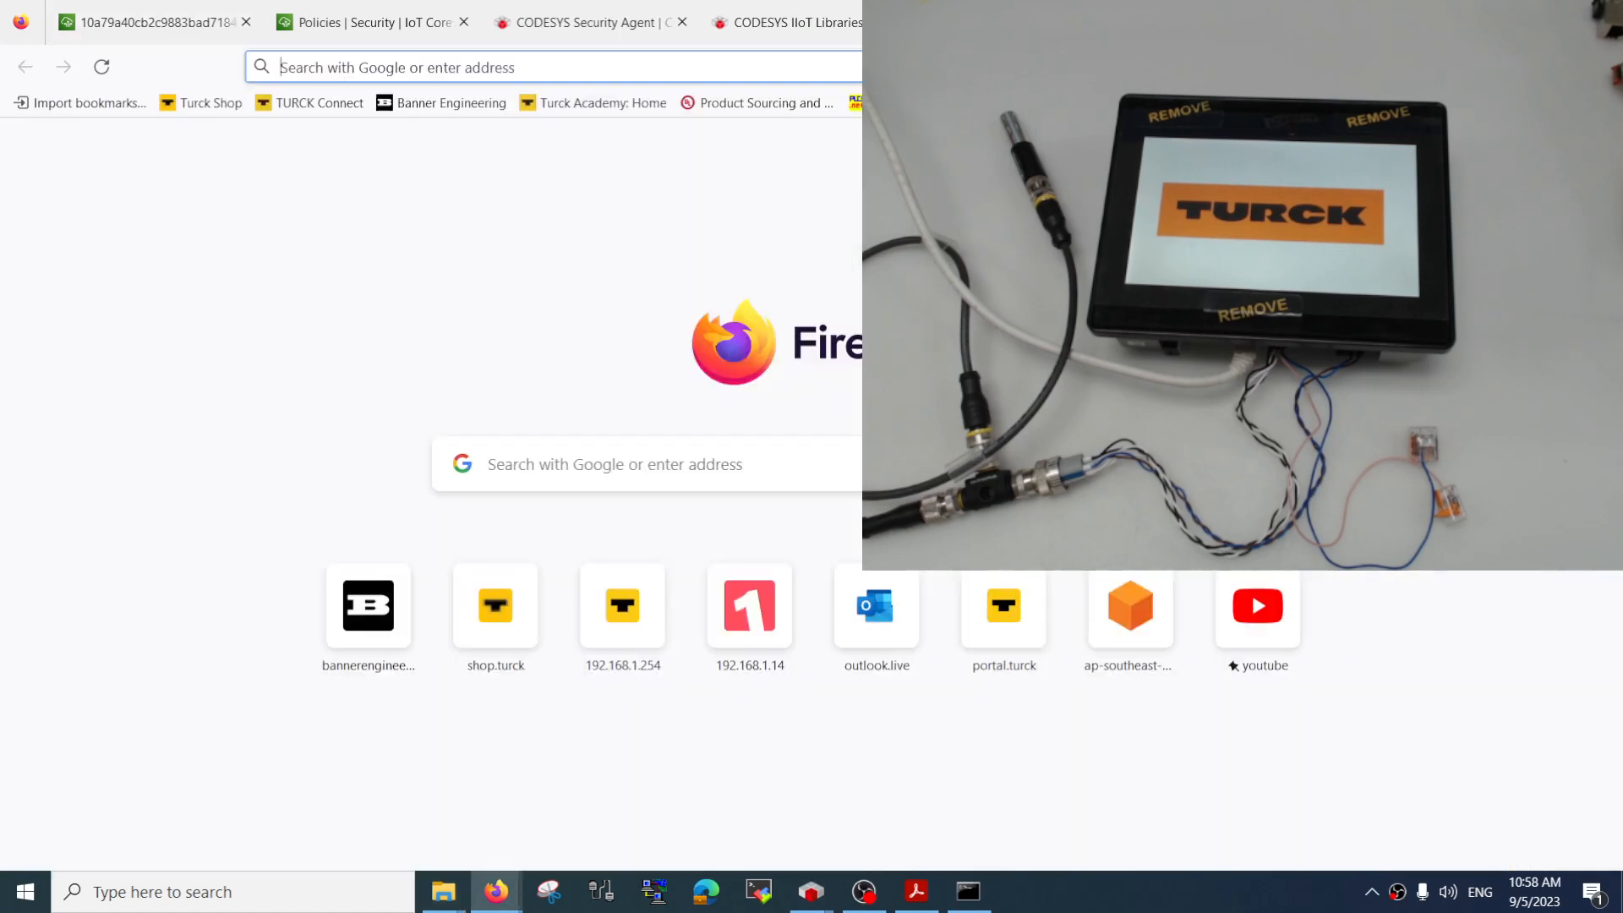
left_click(1099, 67)
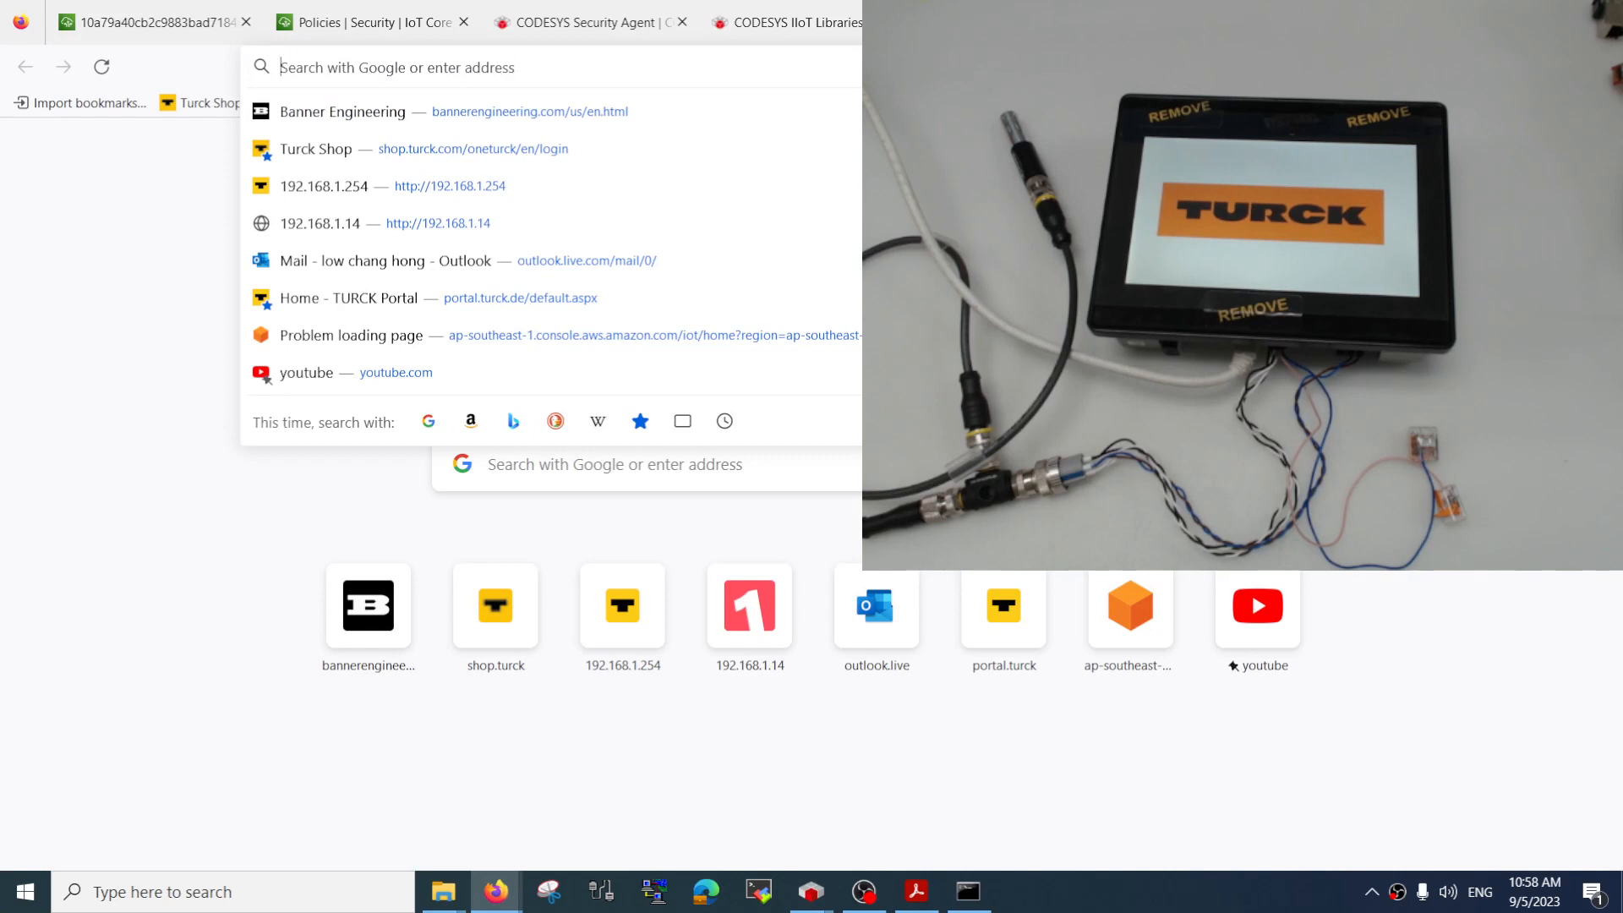
type("aws")
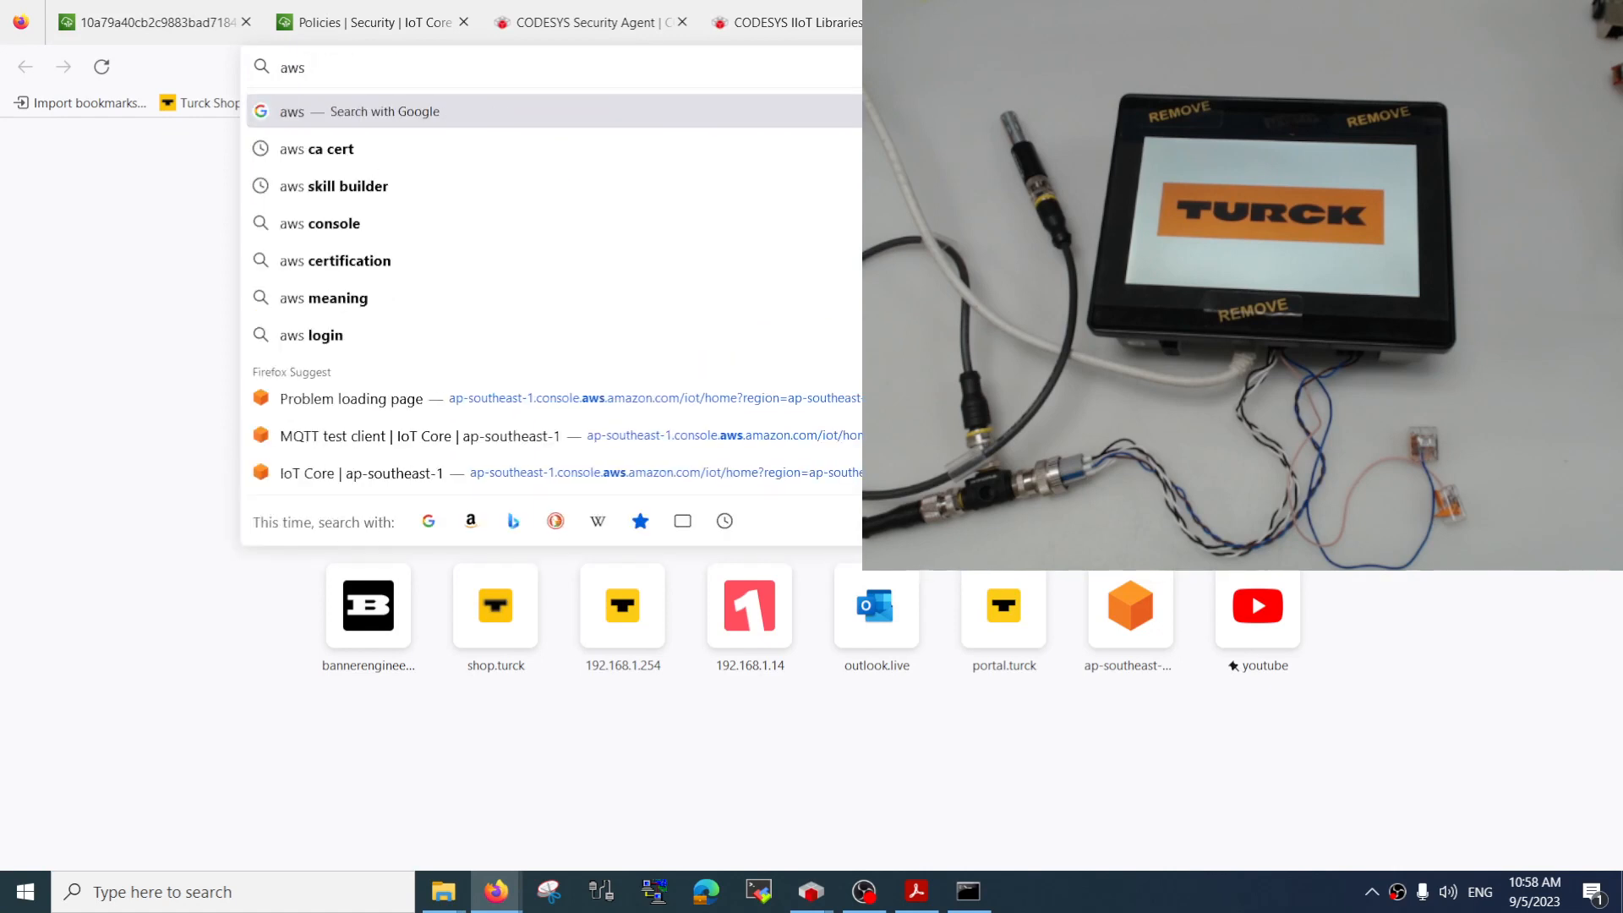
type(" server authen")
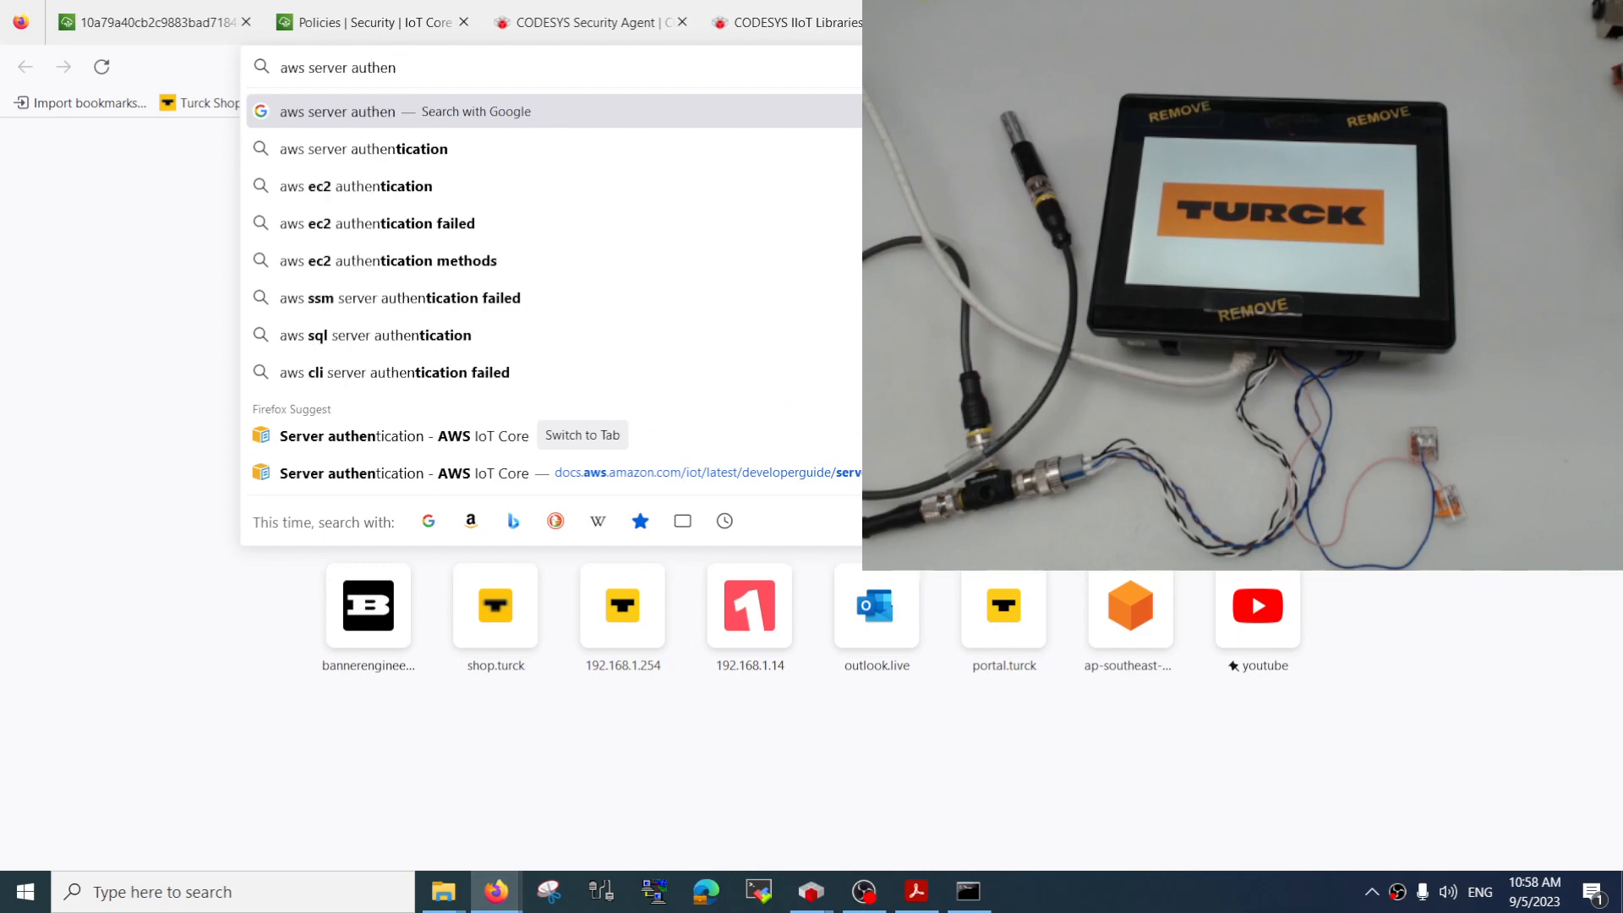
key("Down")
key("Return")
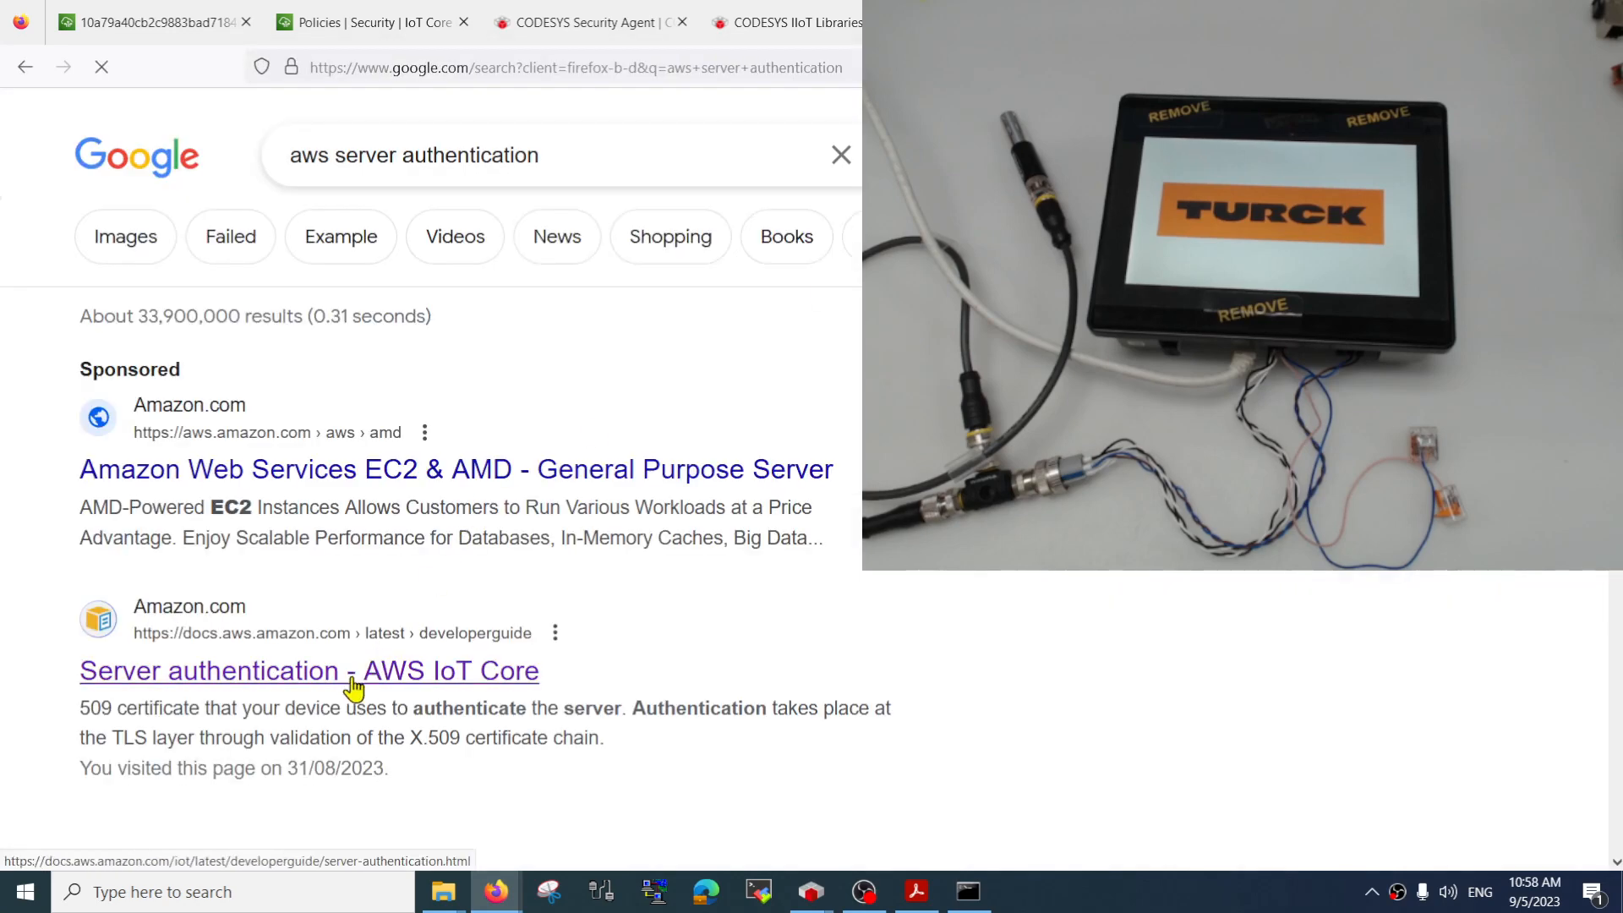
left_click(353, 689)
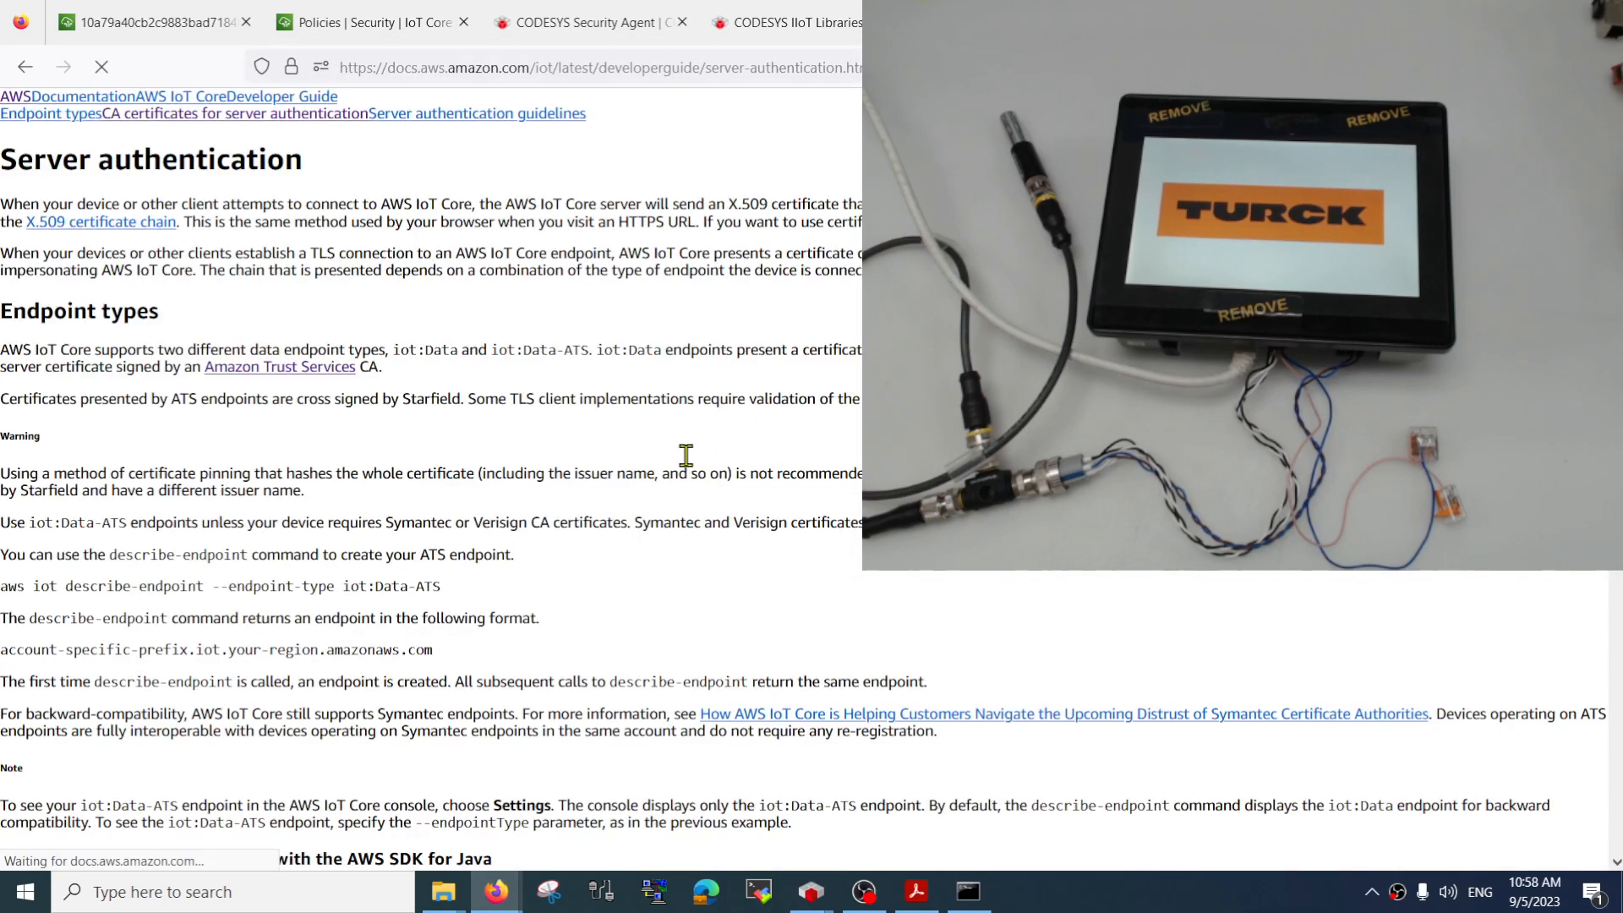
Save the RSA 2048 bit key certificate Amazon Root CA 1 as AmazonRootCA1.pem in the Downloads folder
scroll(846, 634, "down", 5)
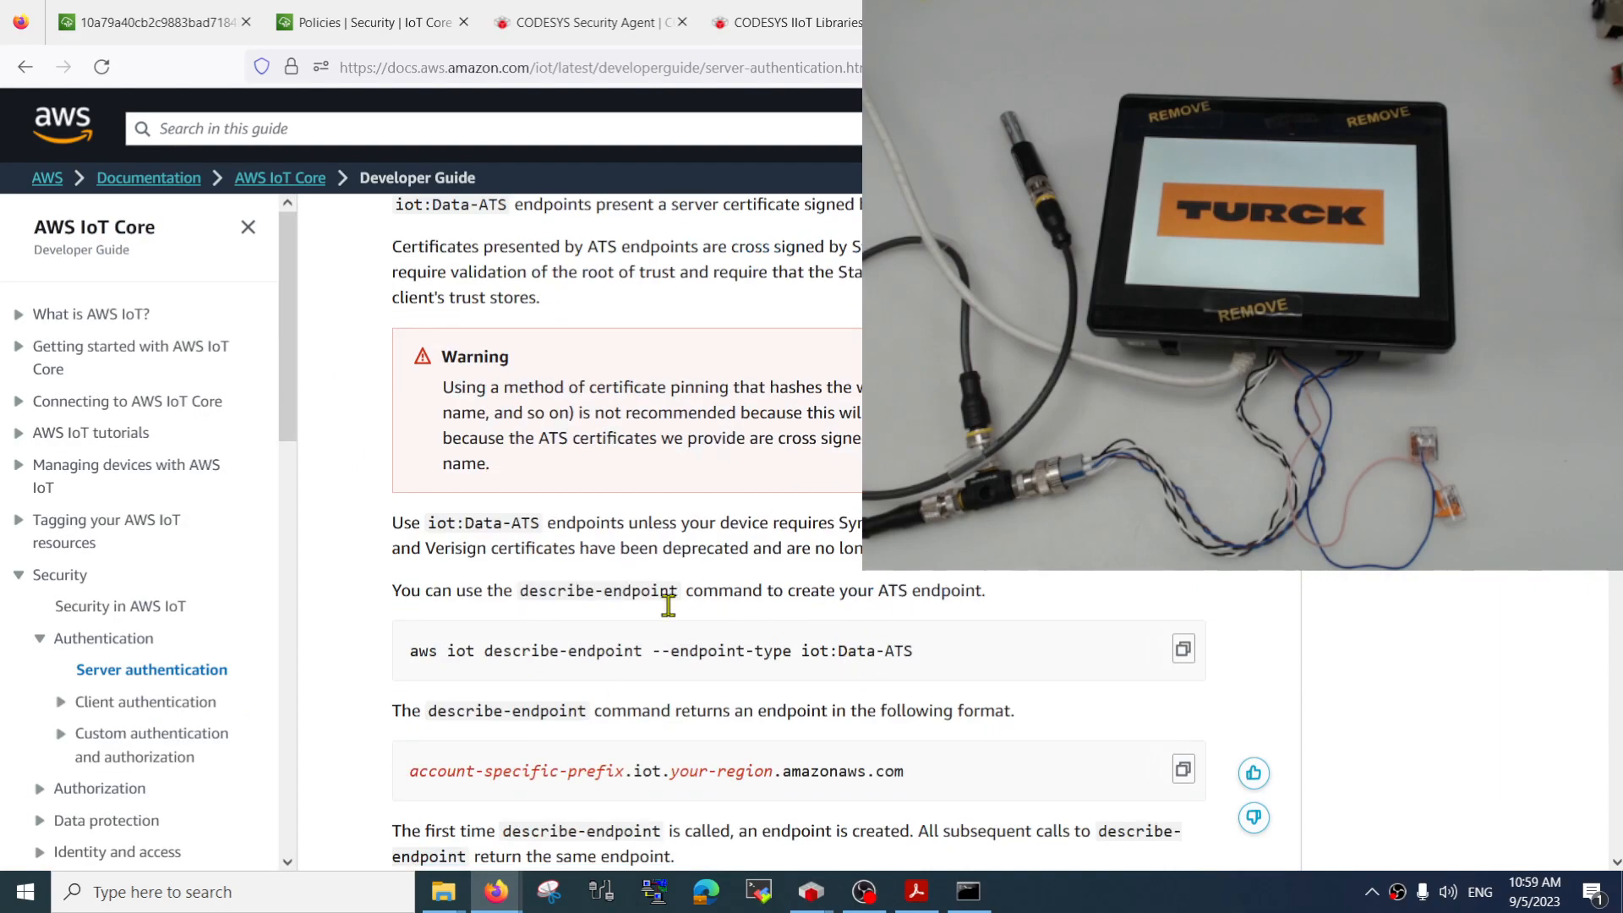
scroll(667, 605, "down", 20)
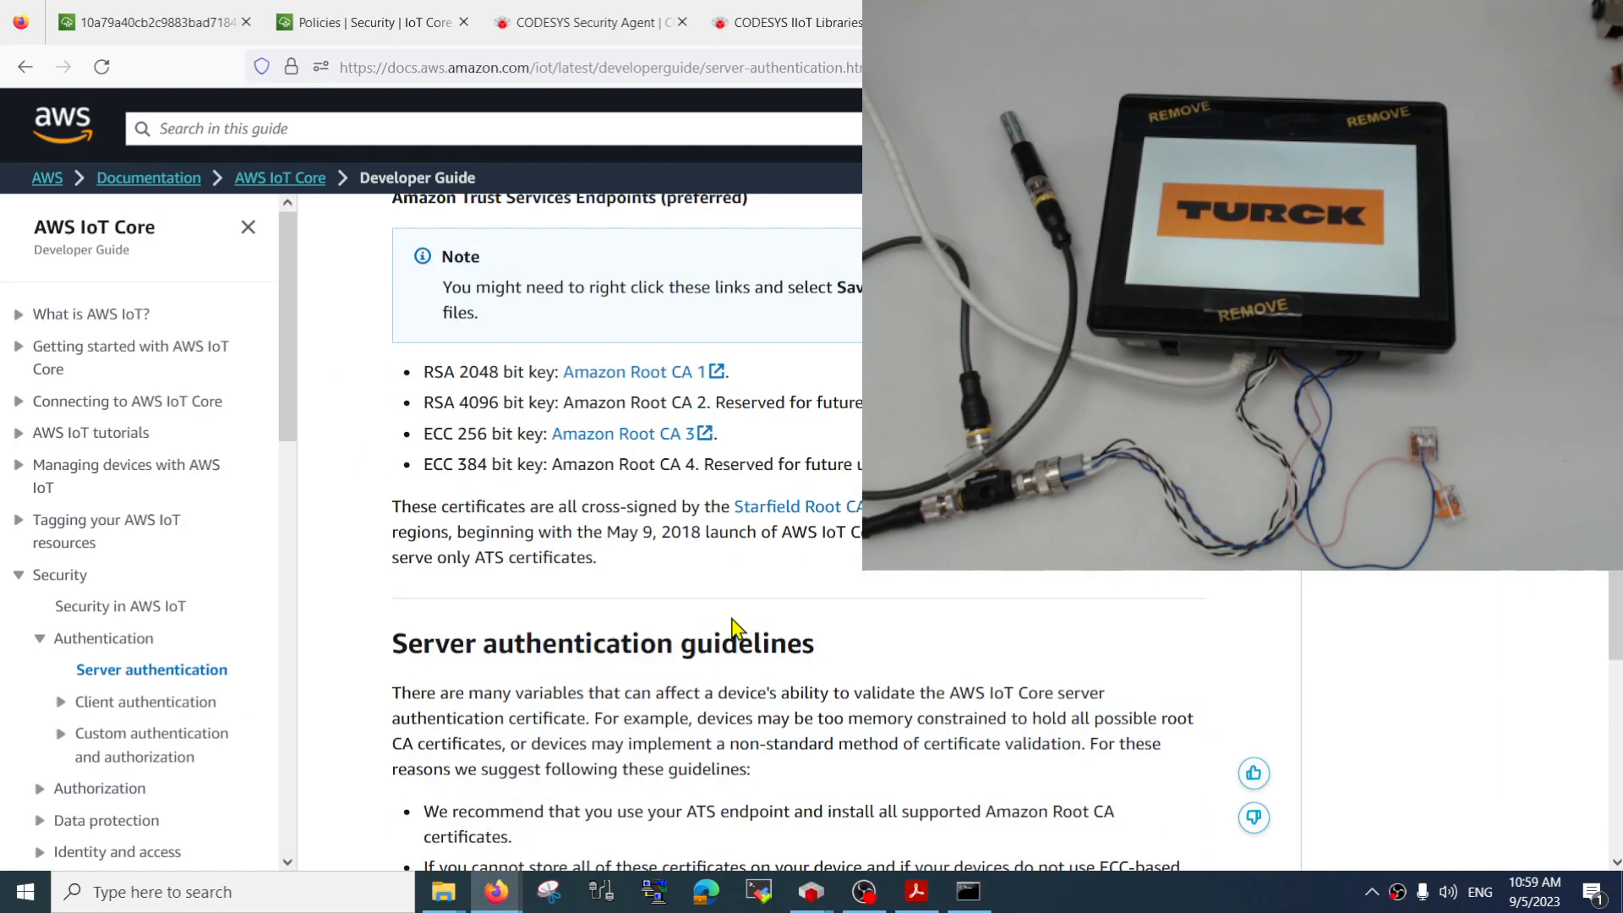
scroll(727, 621, "down", 3)
scroll(710, 608, "up", 3)
left_click_drag(433, 372, 542, 372)
left_click(547, 373)
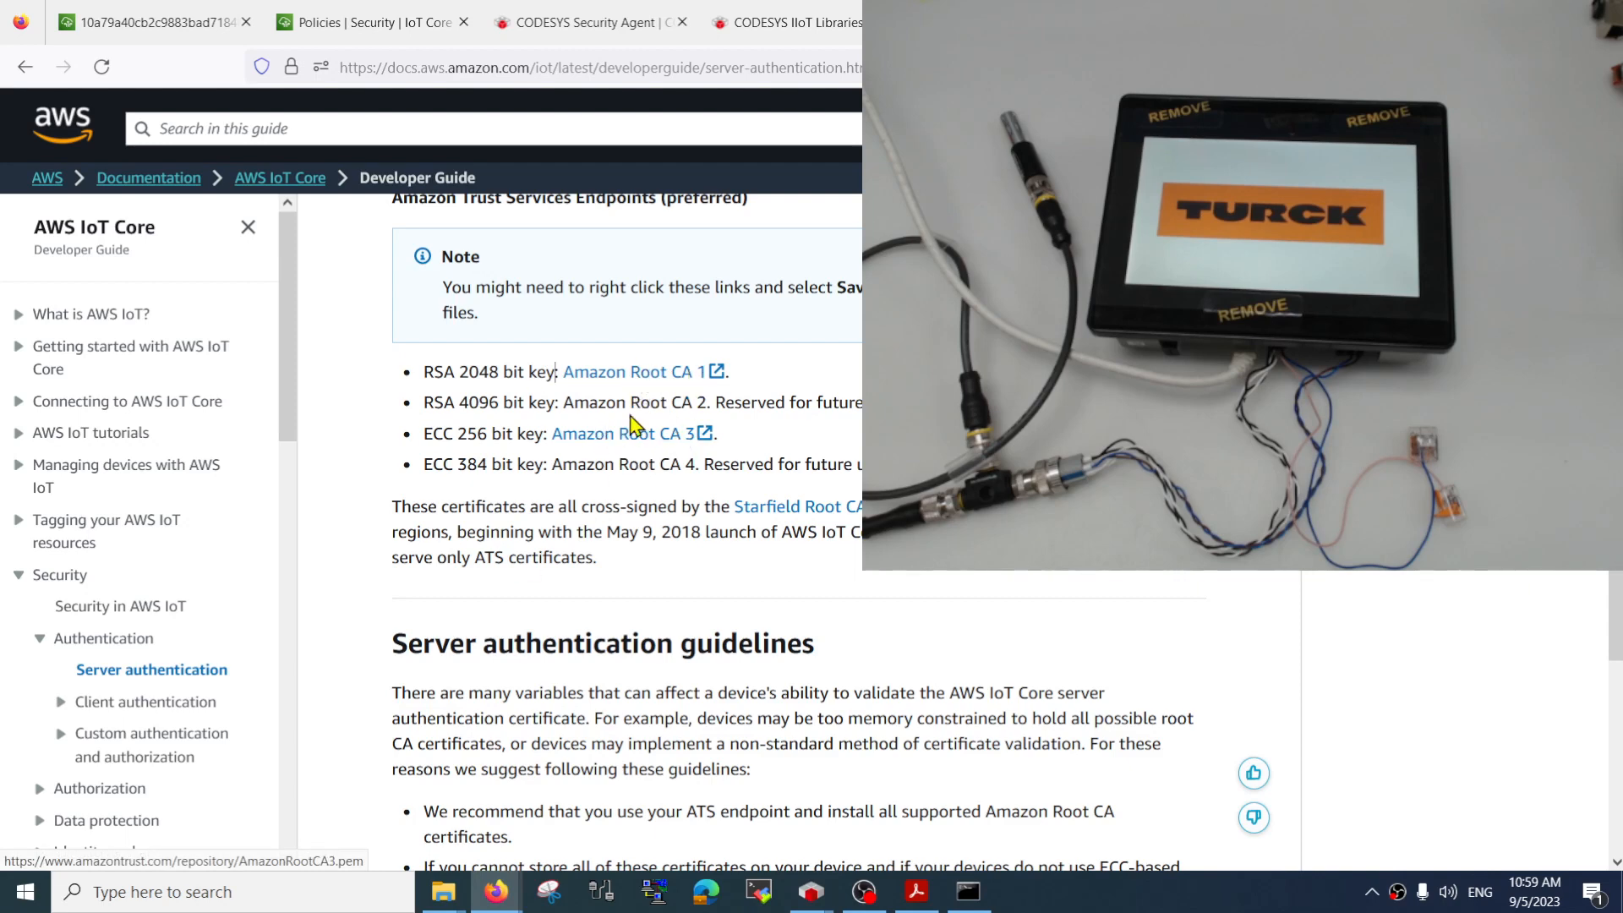
right_click(656, 374)
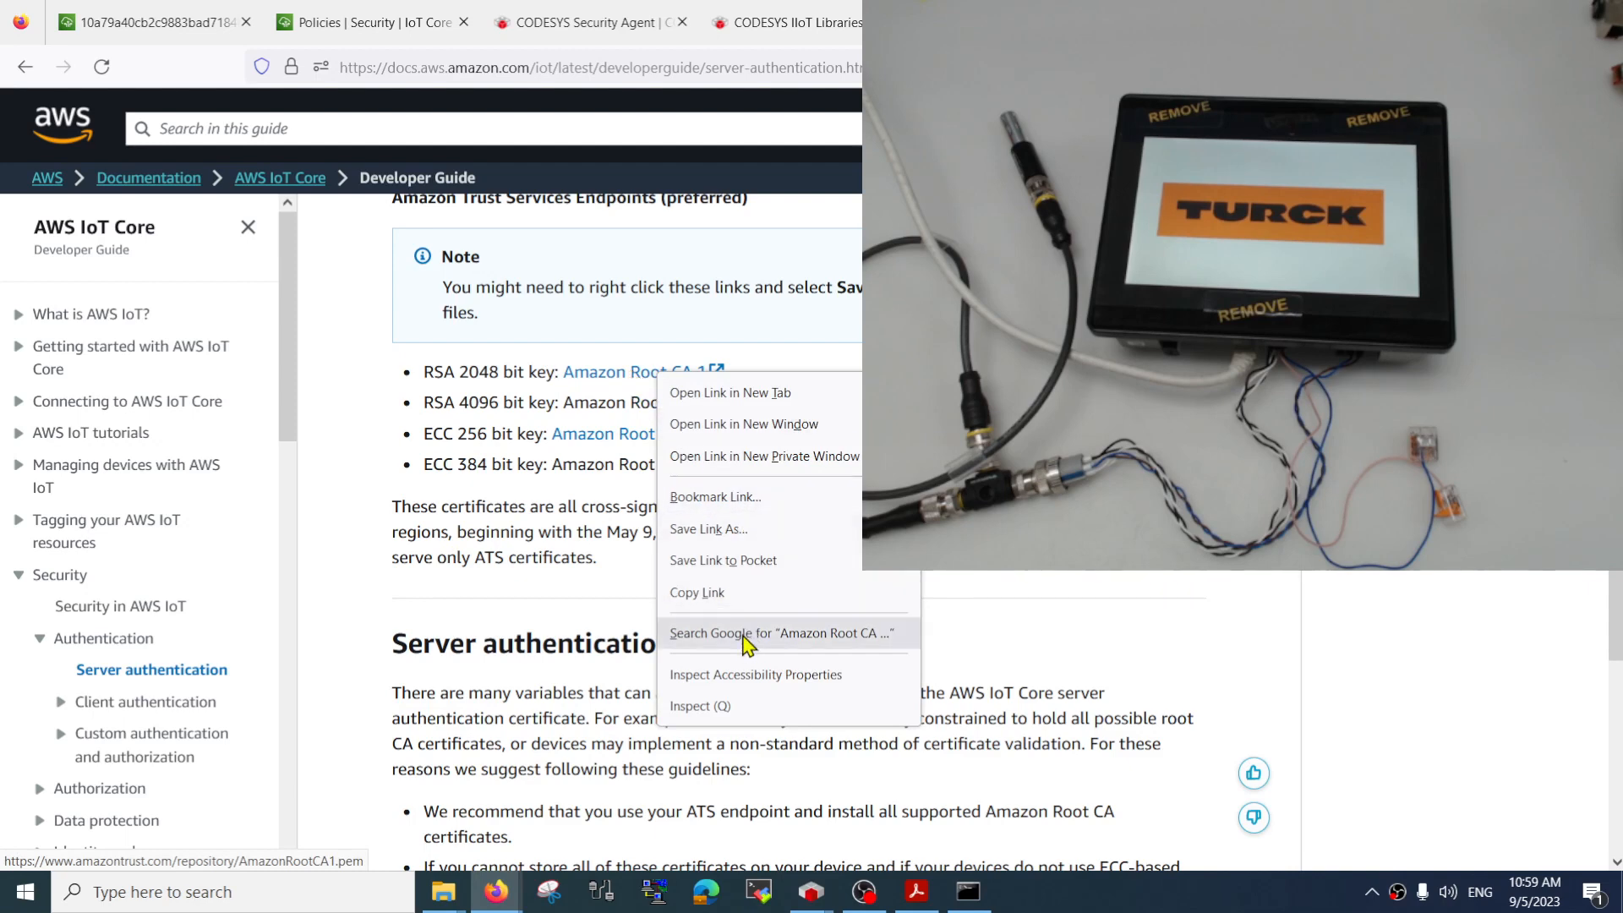
left_click(753, 529)
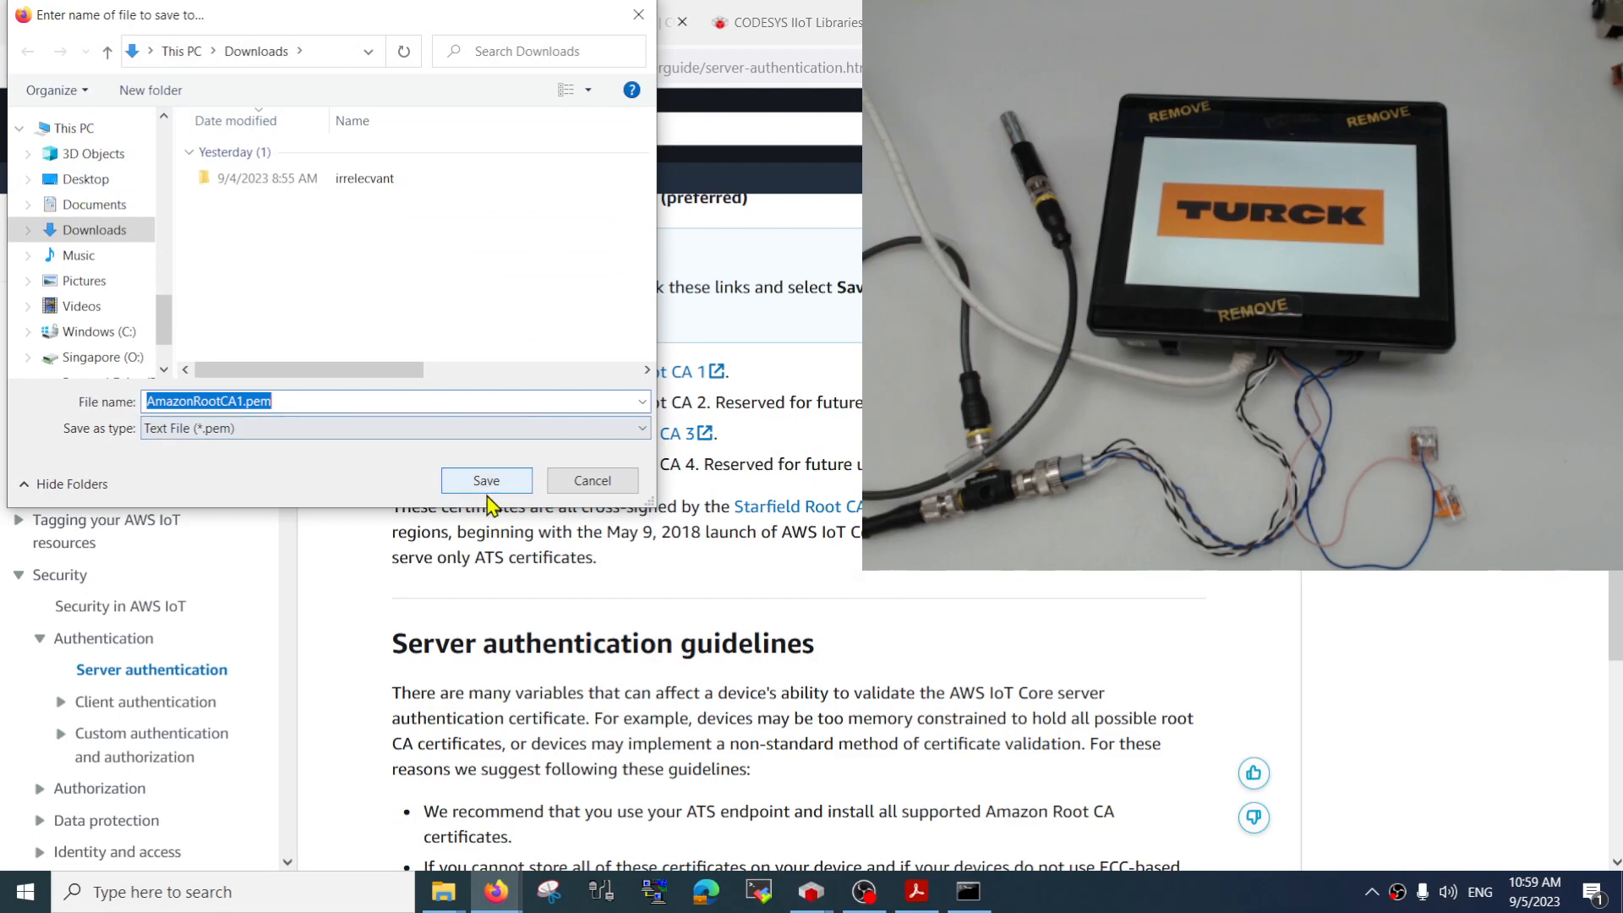
left_click(487, 478)
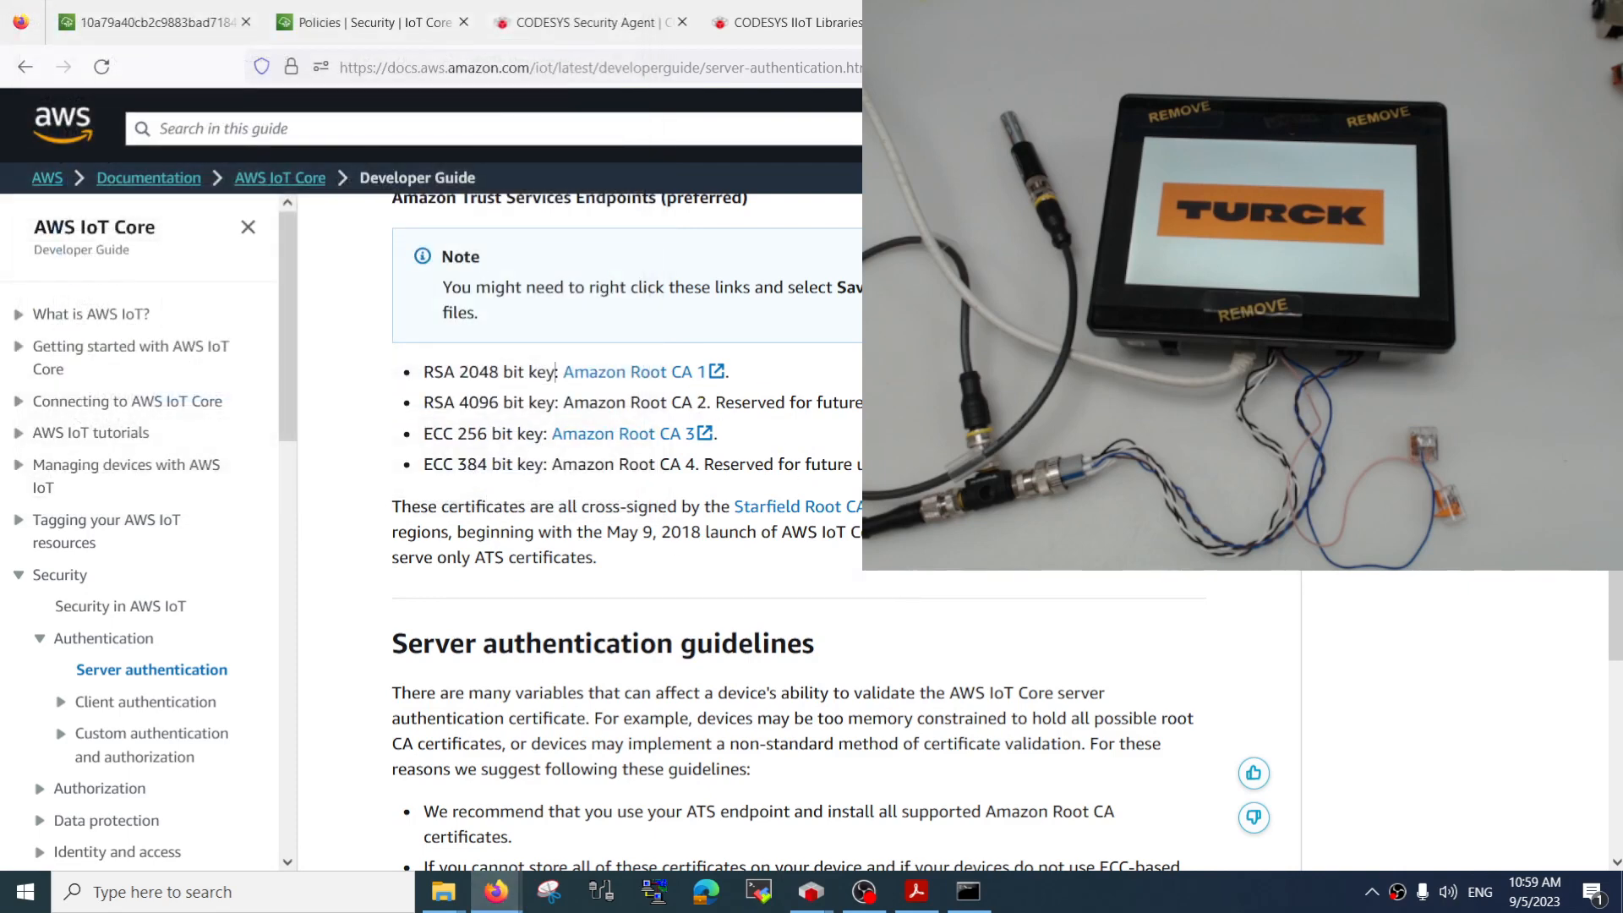
Switch to CODESYS, clear the command prompt window out of the way, and show the Security Screen
left_click(497, 891)
left_click(1109, 160)
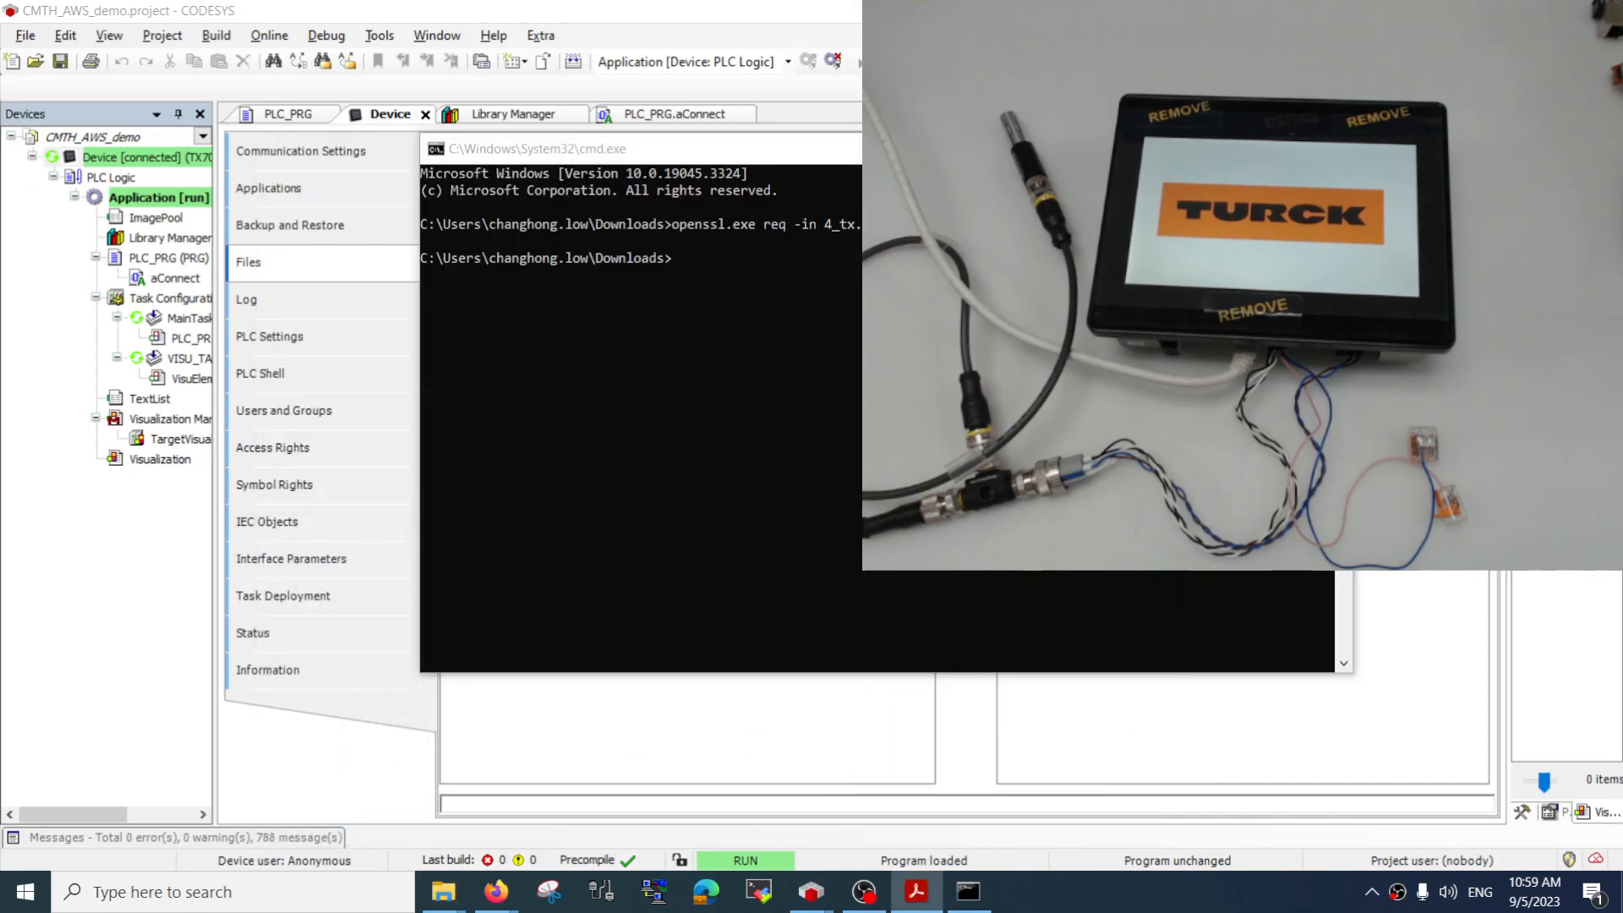
left_click(1232, 145)
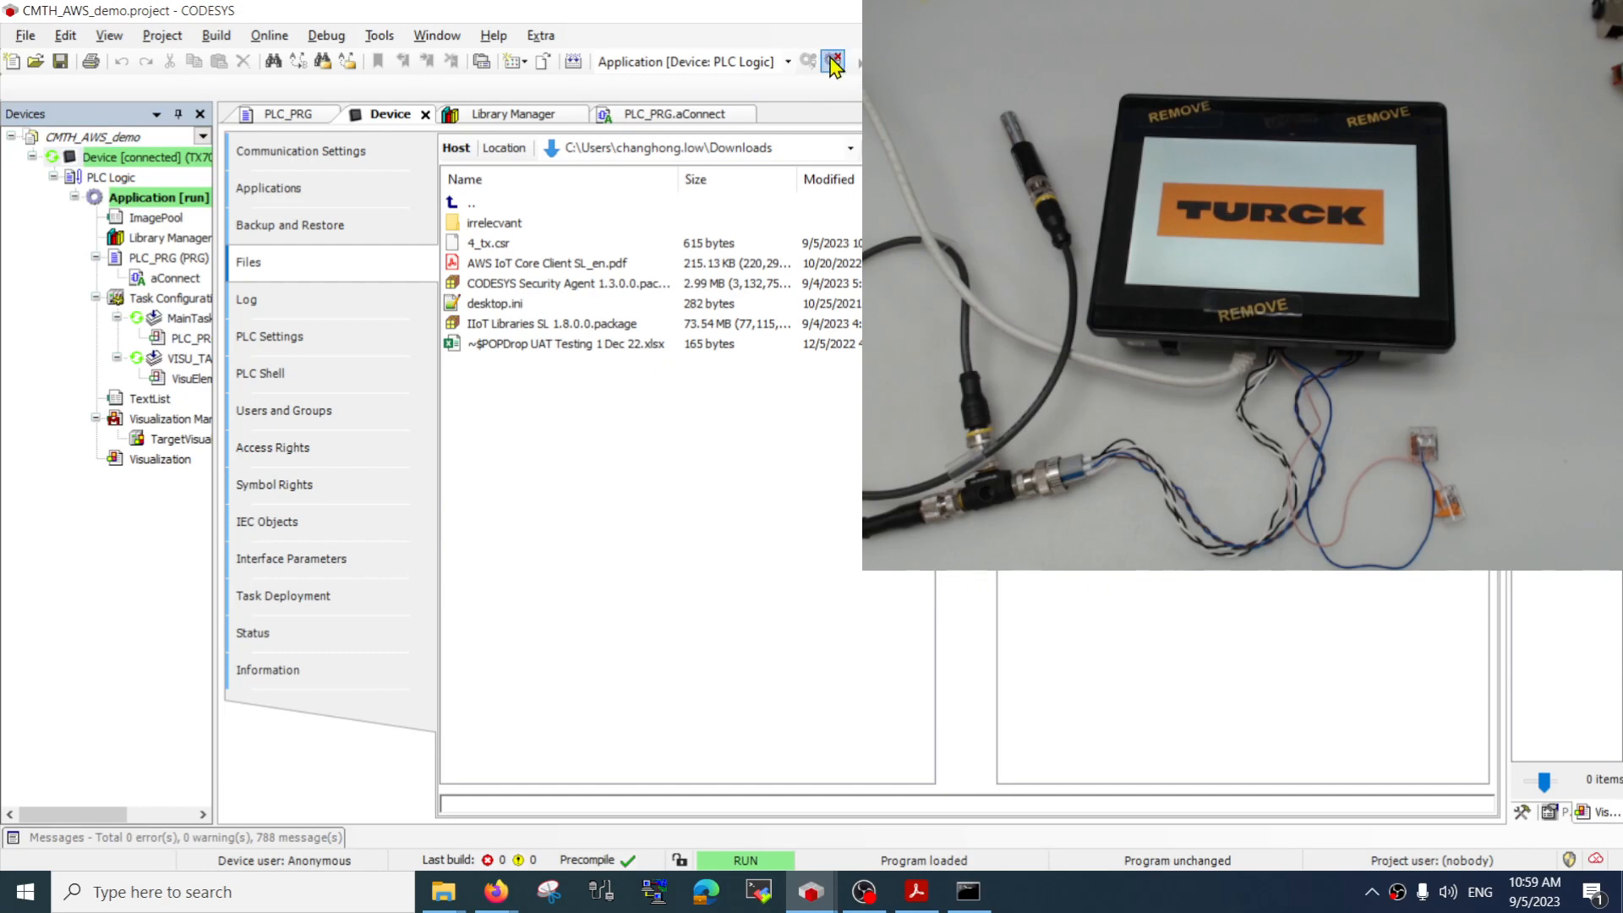
left_click(215, 36)
mouse_move(102, 44)
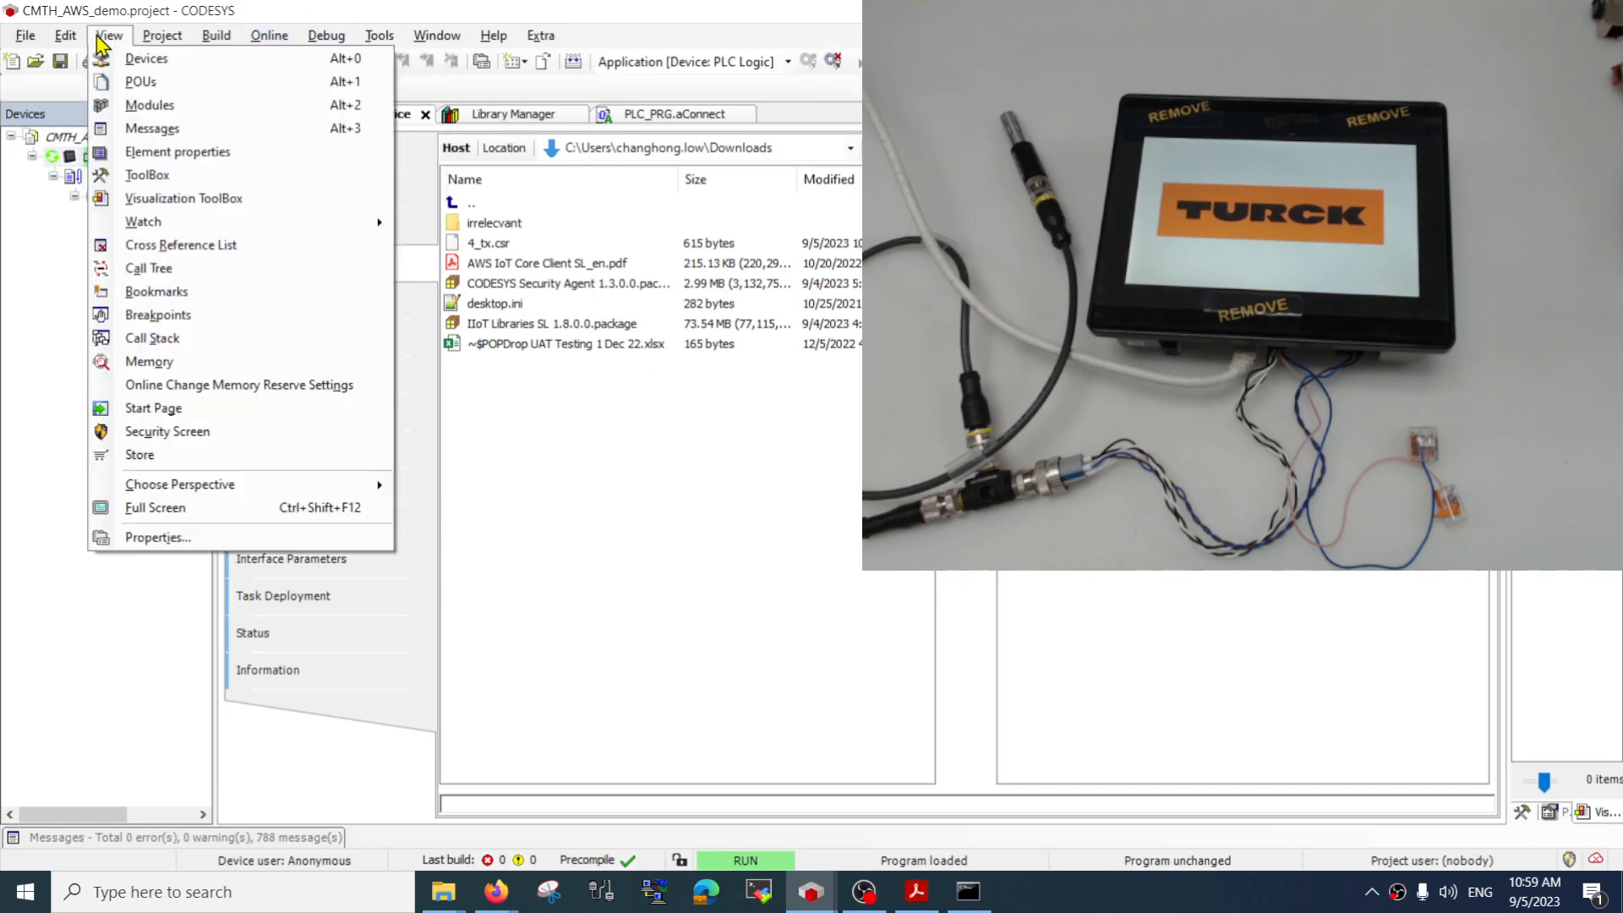
left_click(167, 431)
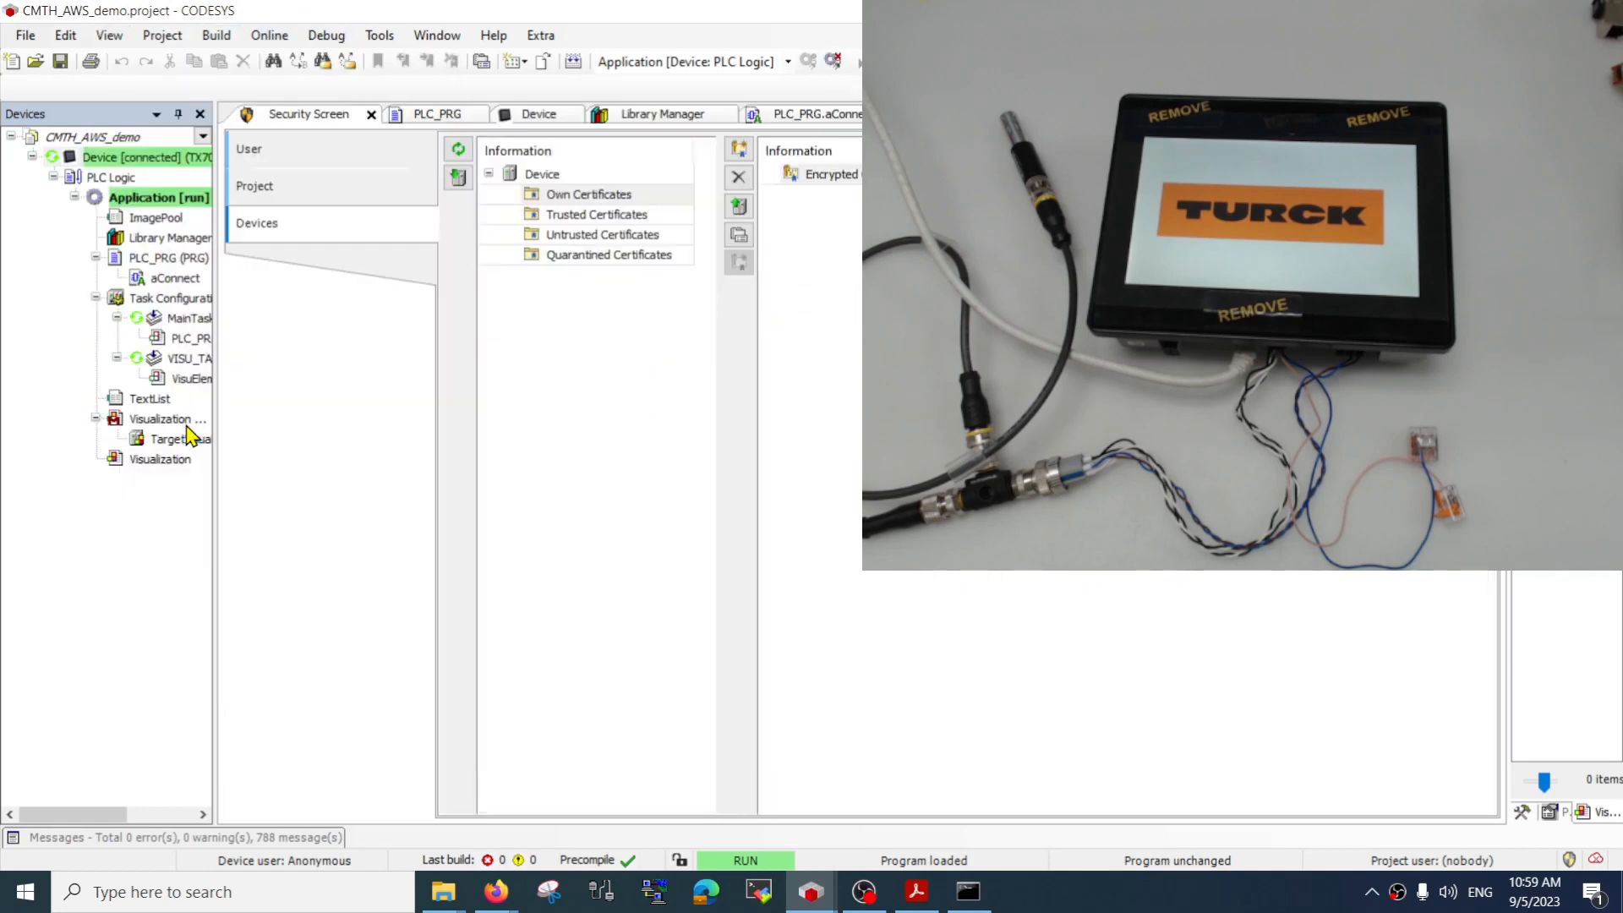
Load AmazonRootCA1.pem from the Downloads folder into the device's Trusted Certificates
left_click(610, 201)
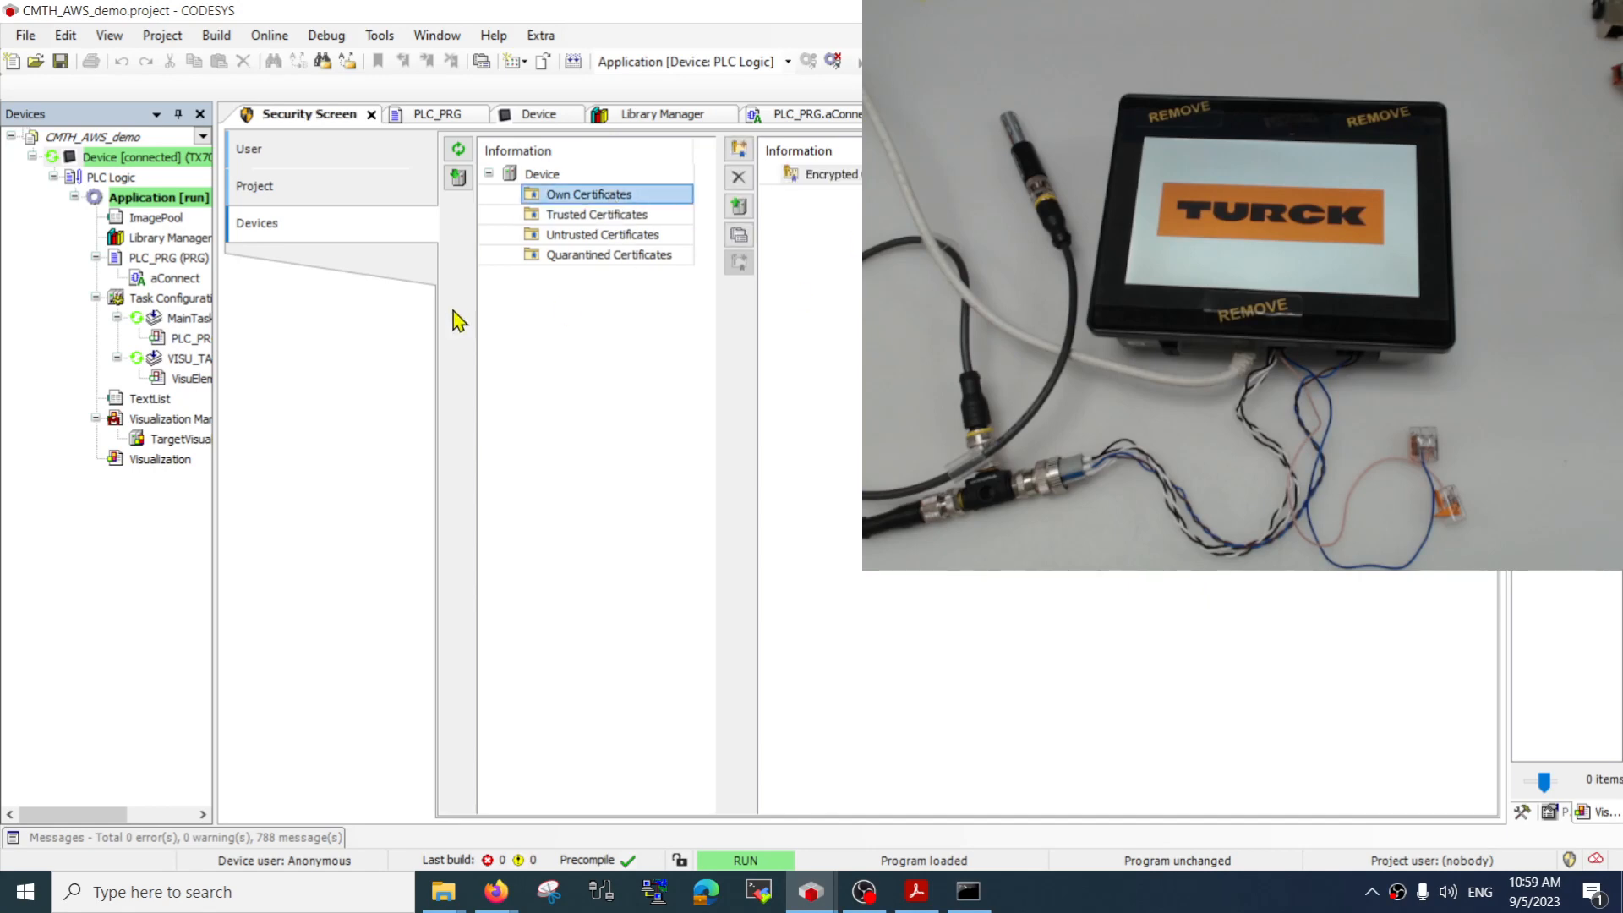
left_click(604, 221)
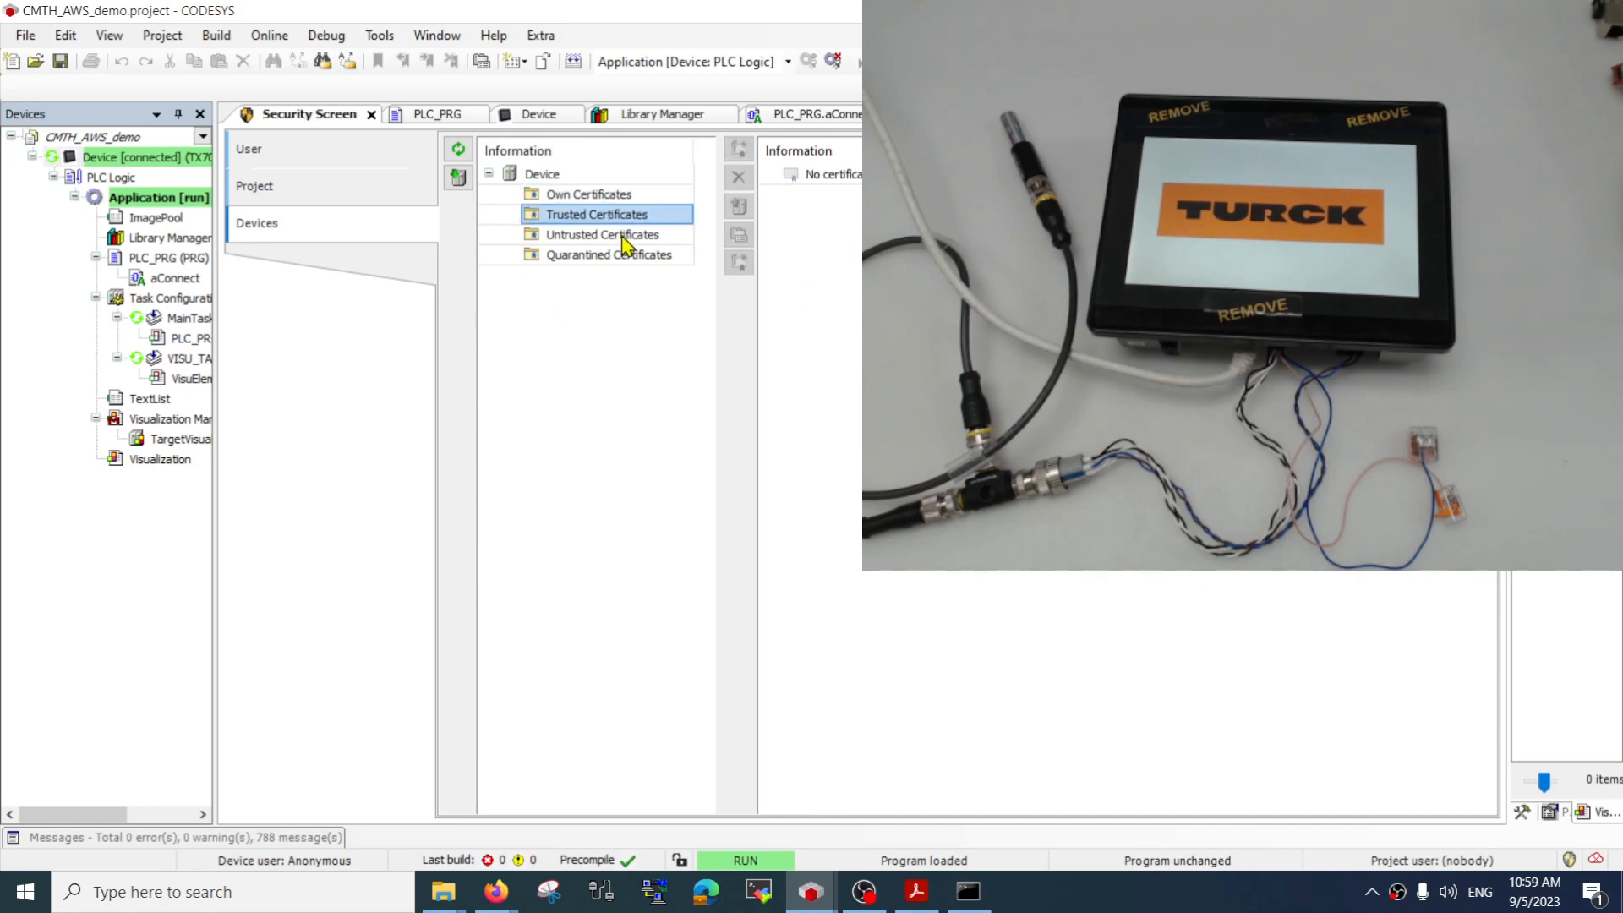
left_click(457, 176)
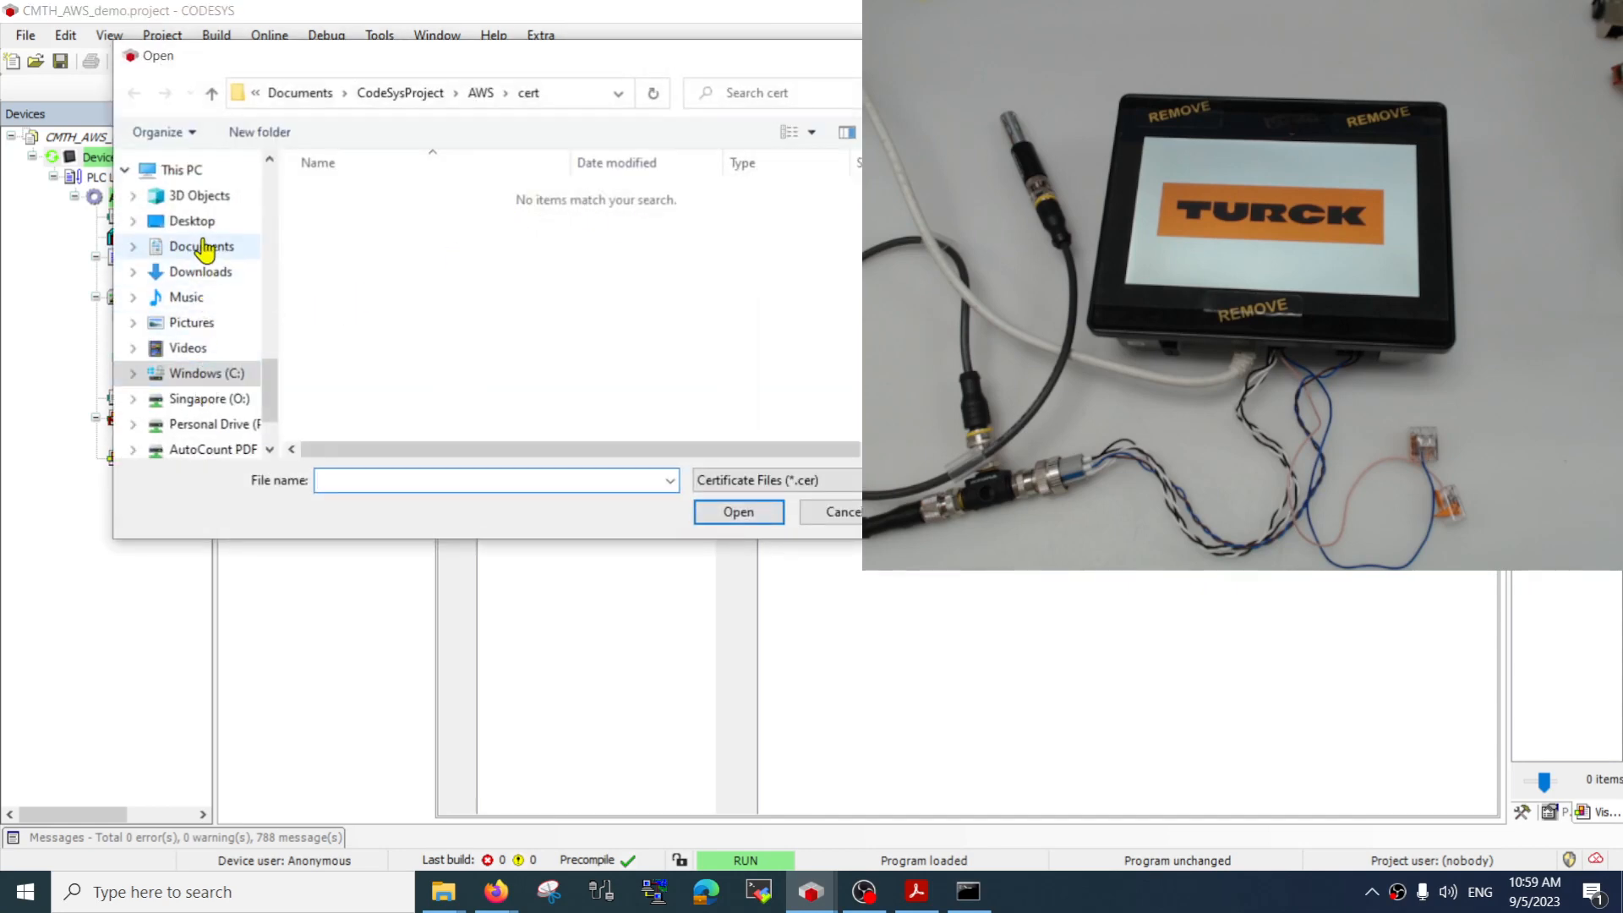
left_click(200, 273)
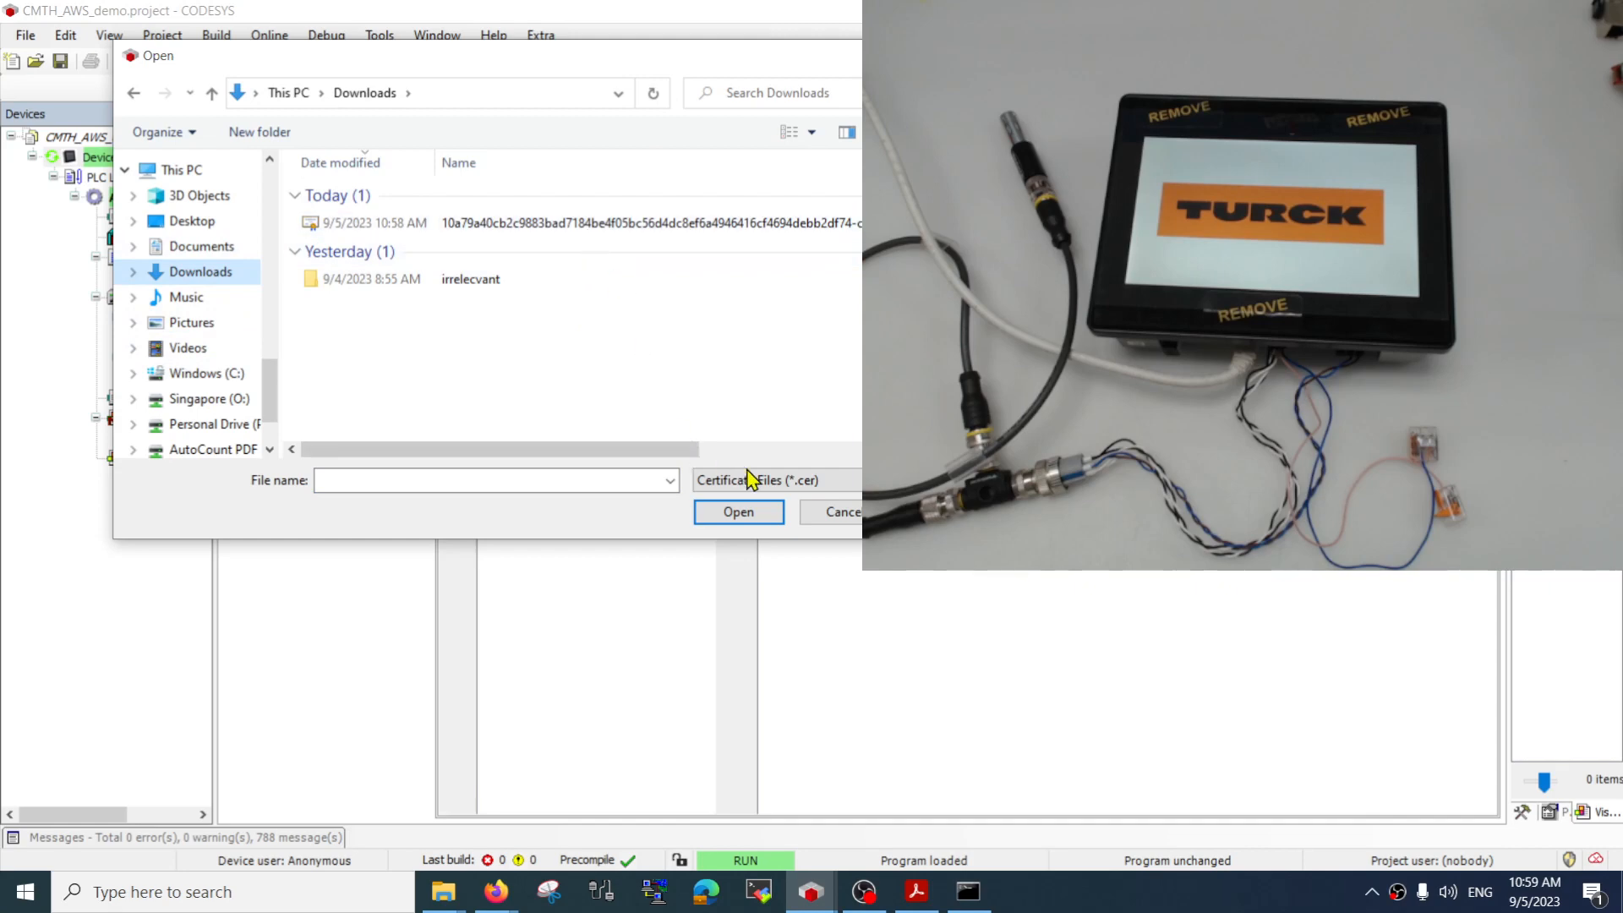
left_click(778, 478)
left_click(783, 523)
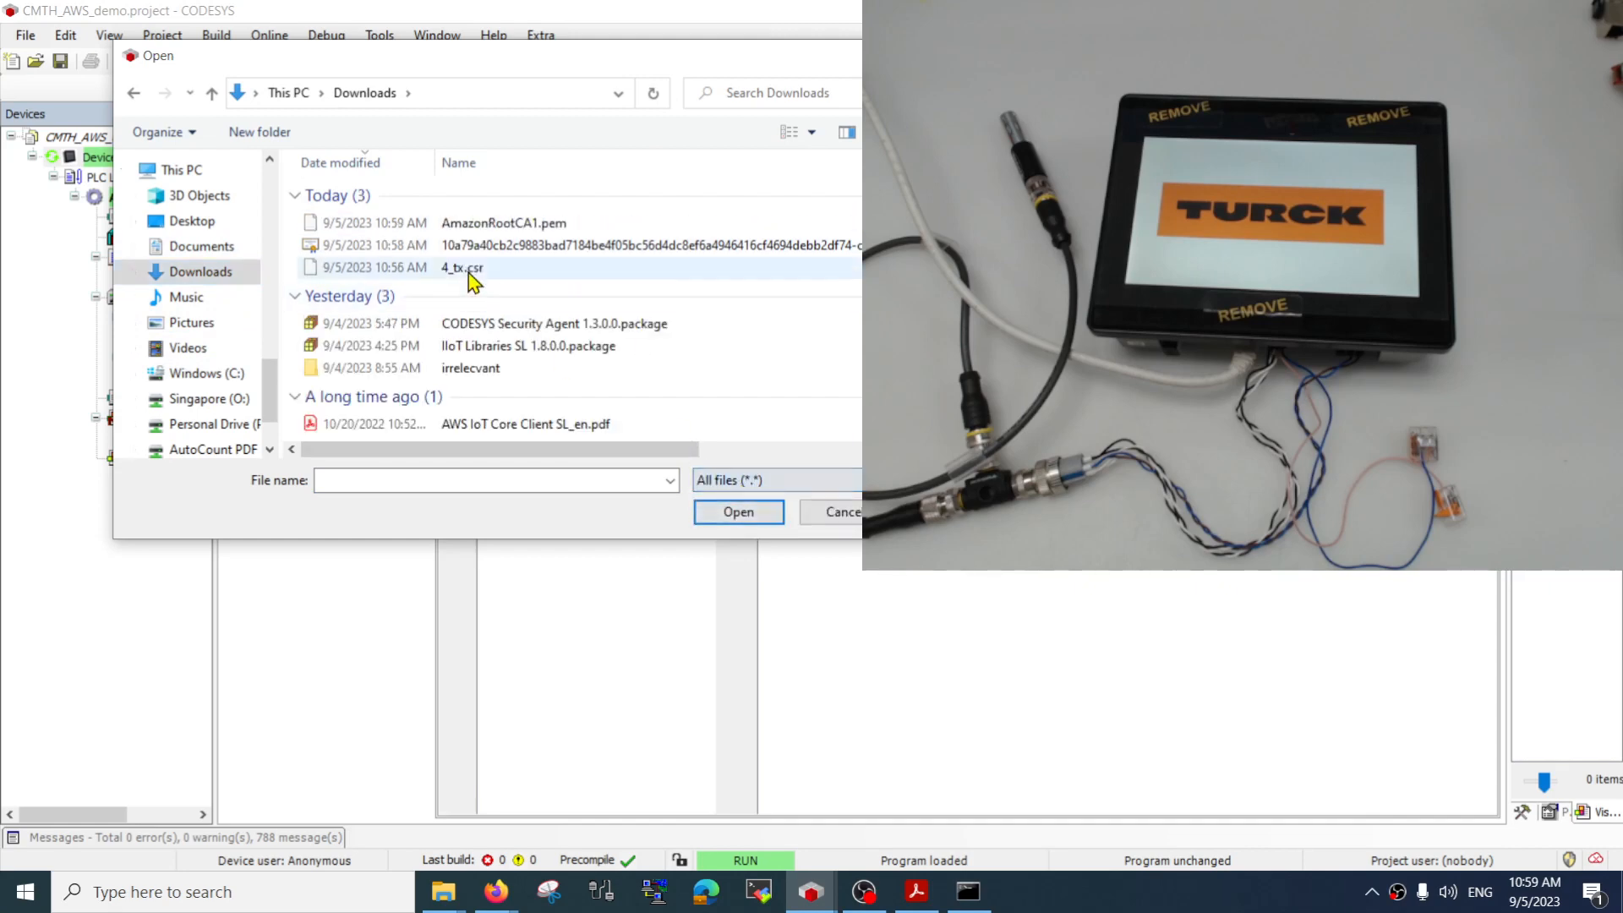
left_click(504, 225)
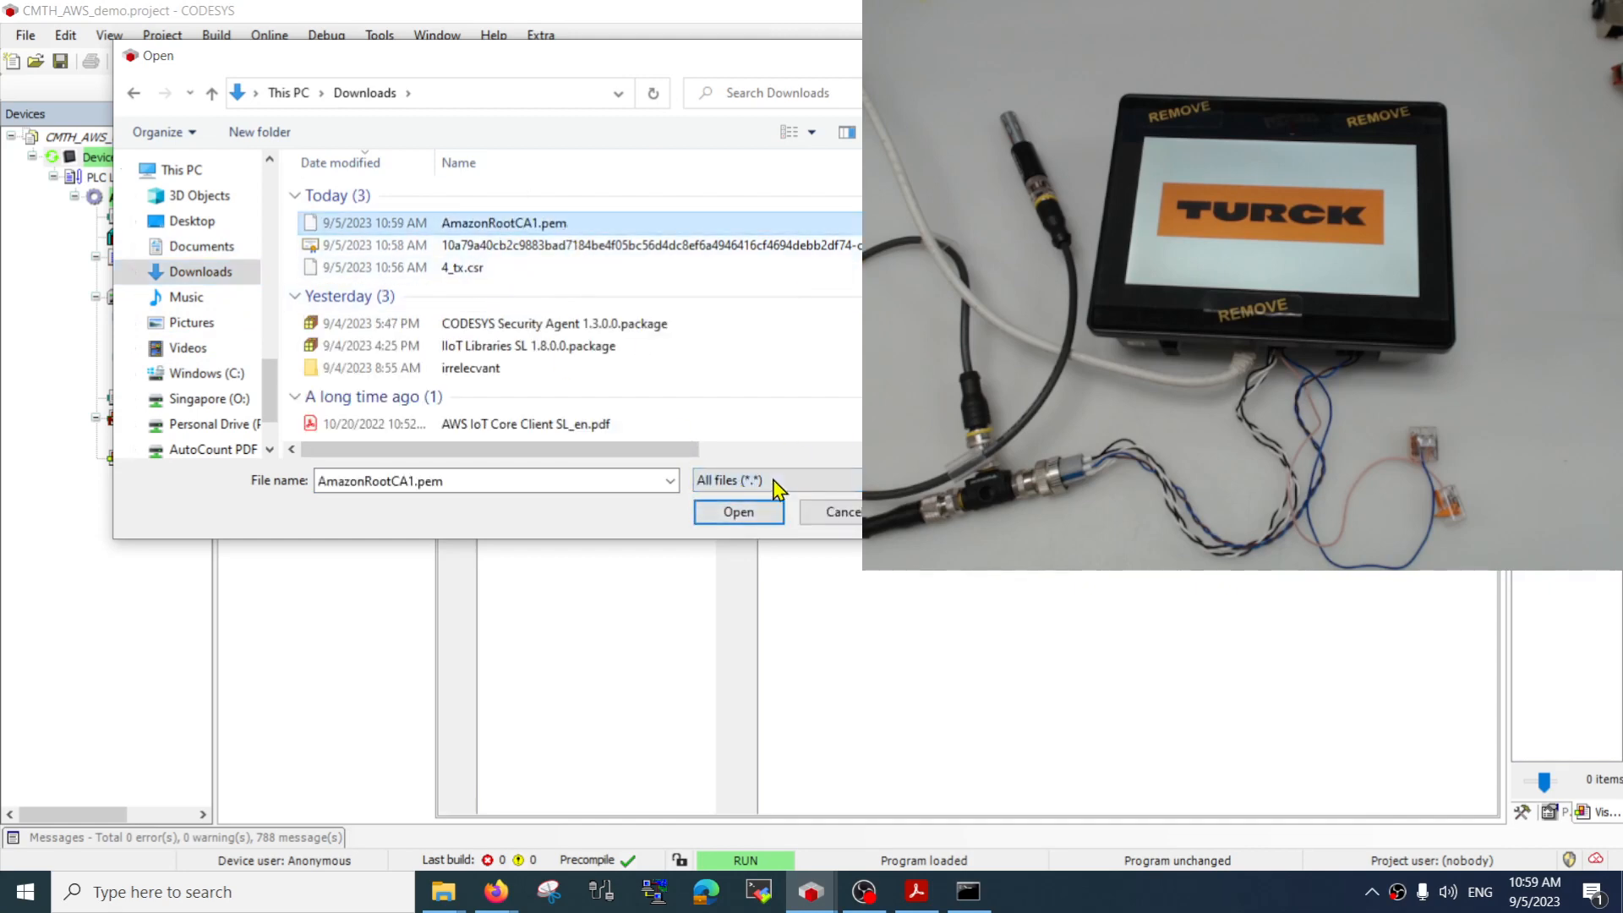
left_click(758, 507)
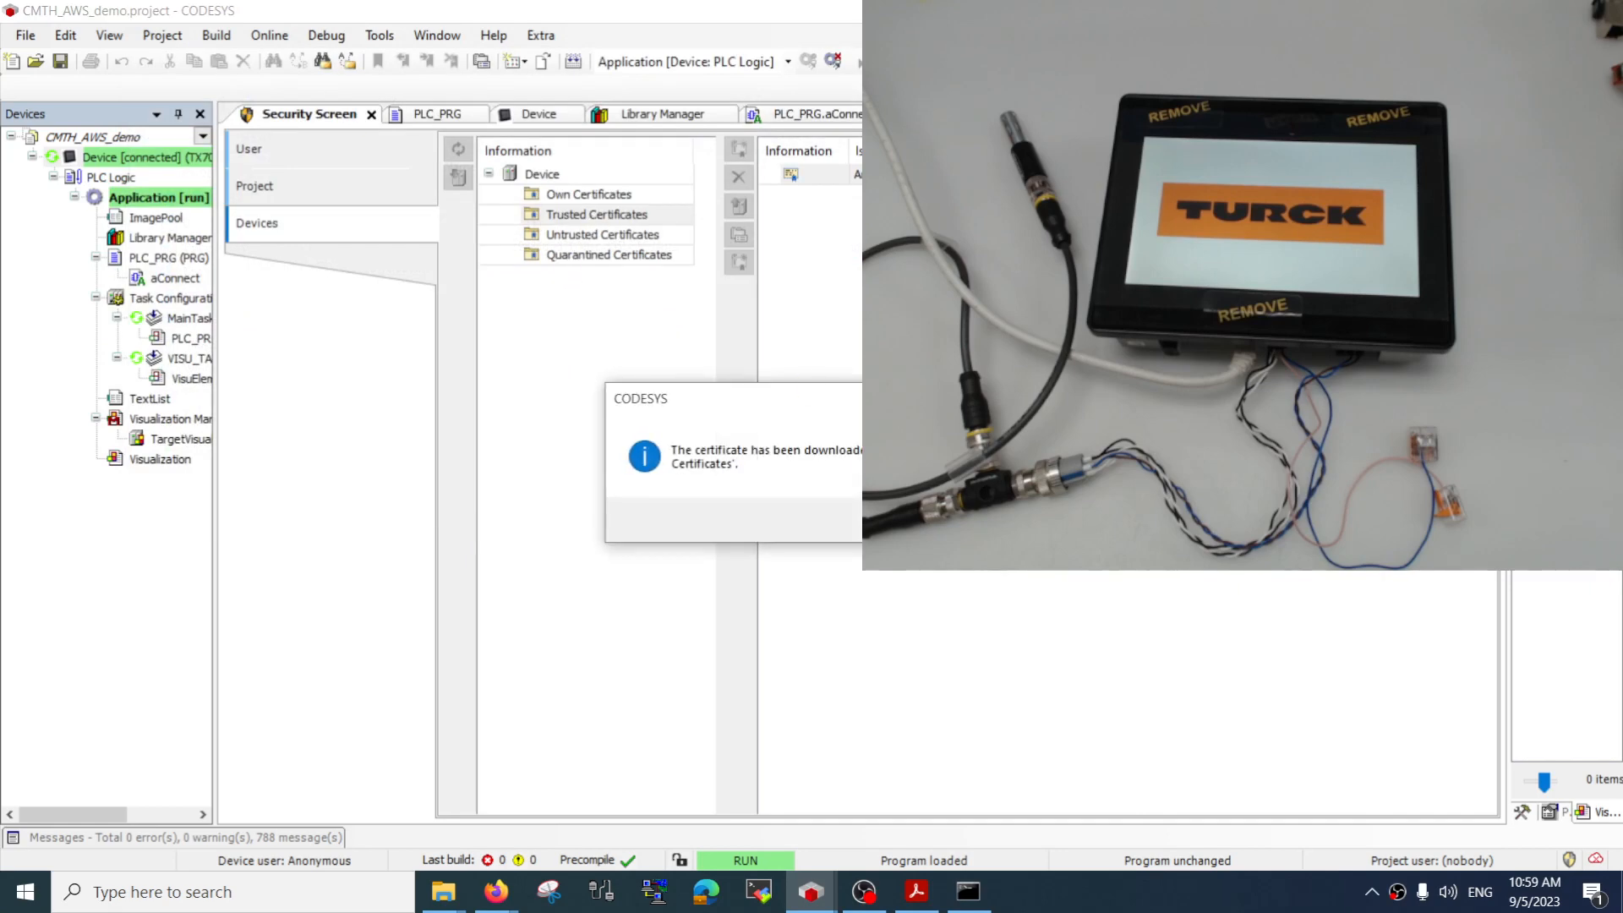
key("Return")
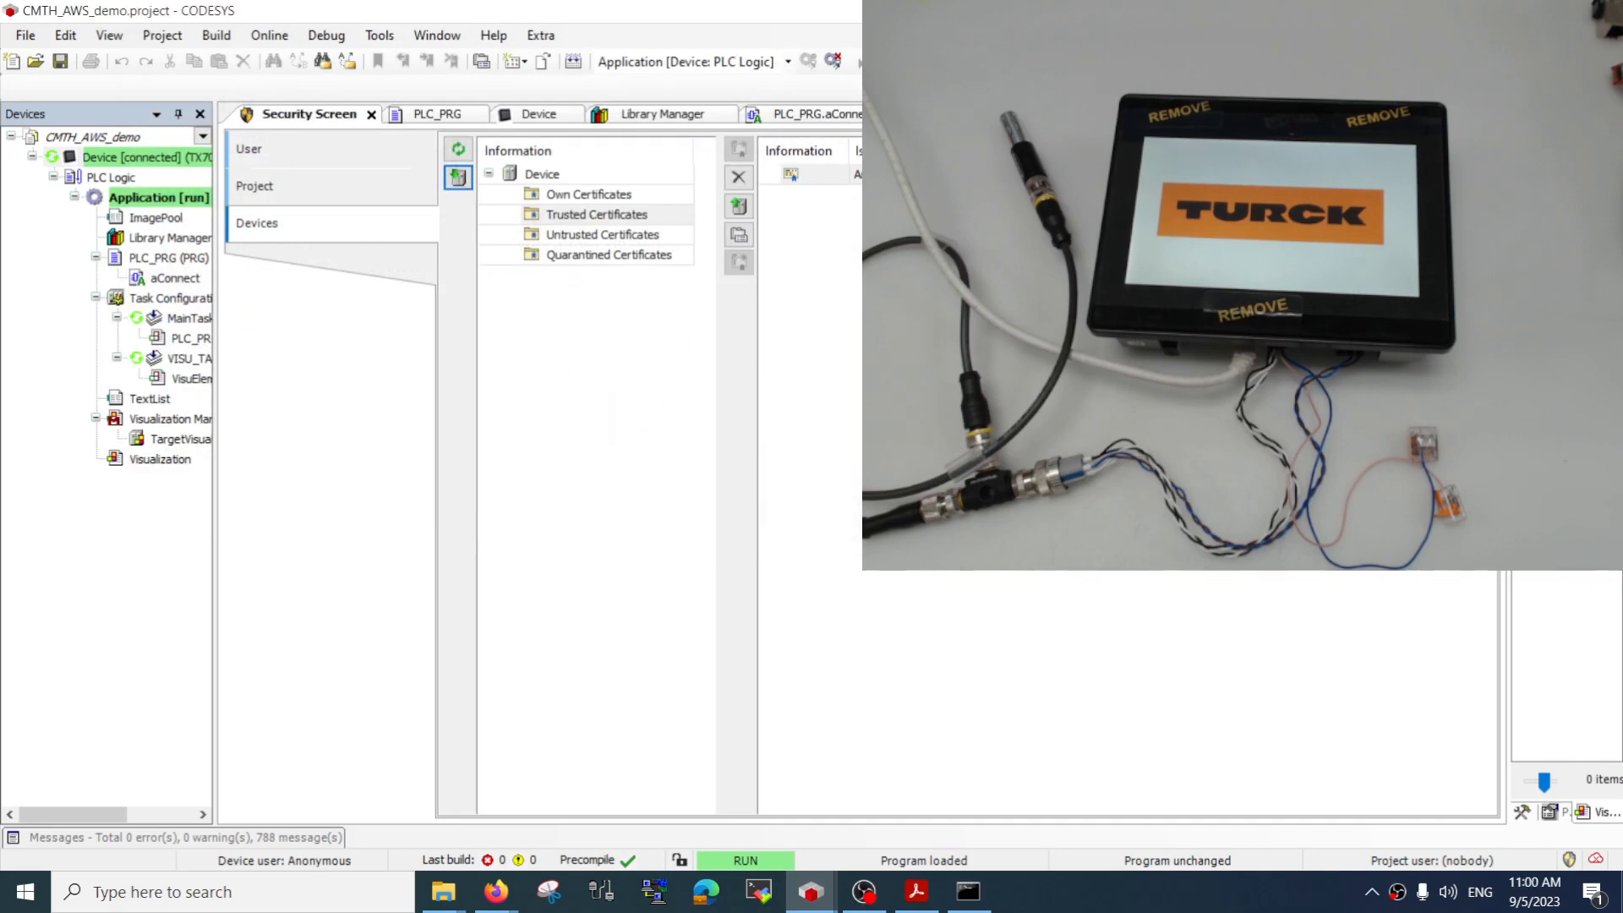
Load the AWS device certificate with the long hexadecimal name from the Downloads folder into the device's Own Certificates
left_click(618, 200)
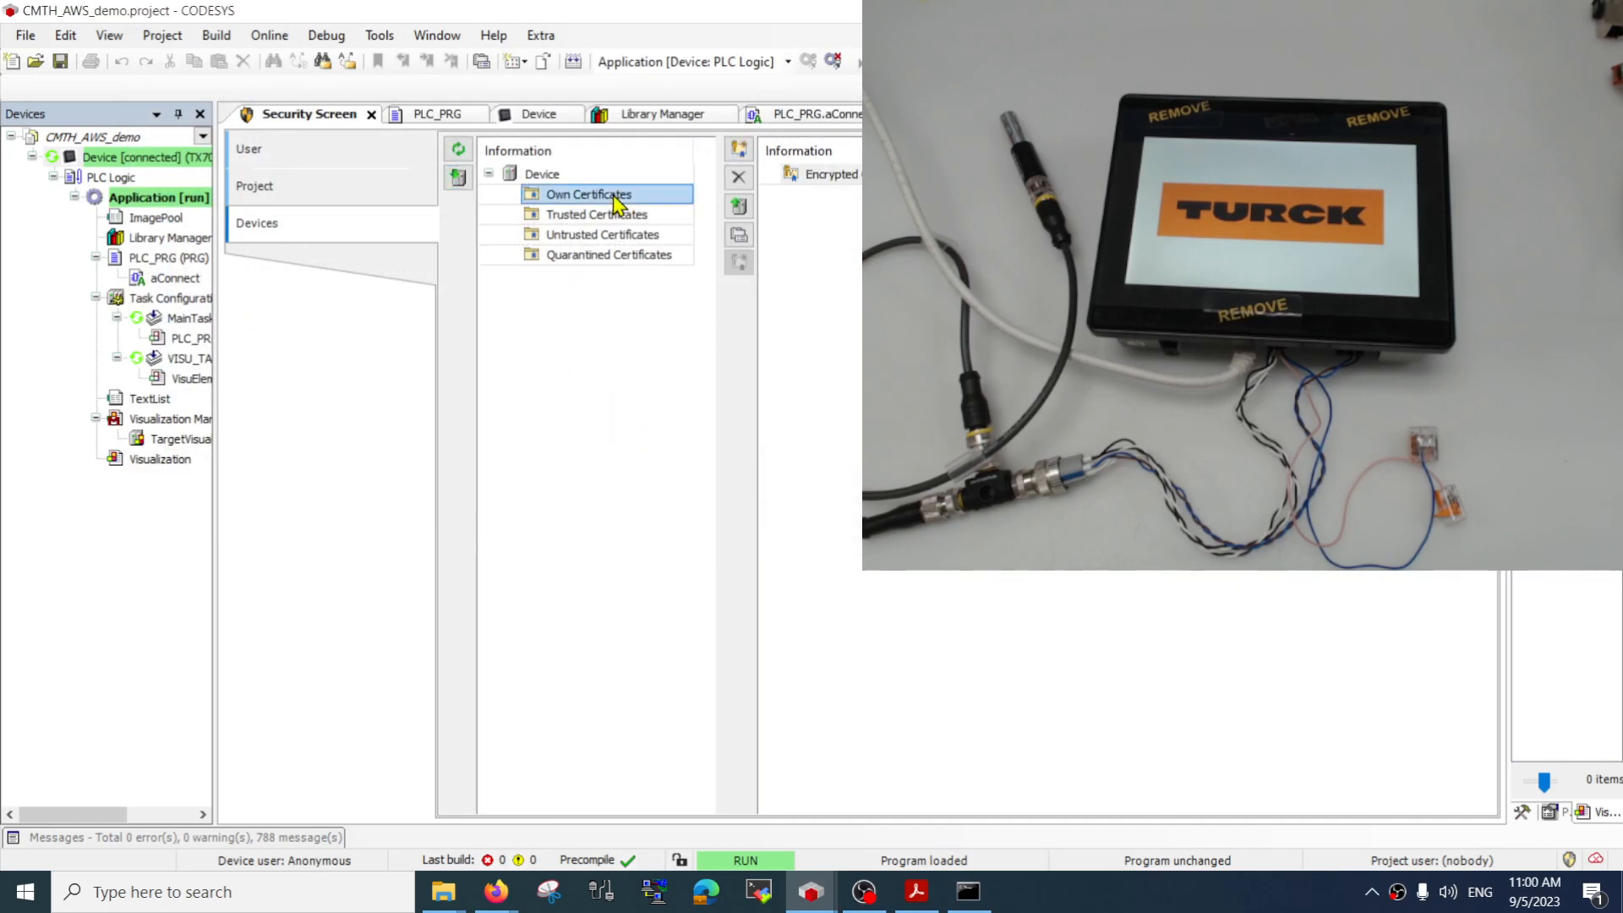
left_click(589, 216)
left_click(595, 201)
left_click(458, 177)
left_click(583, 217)
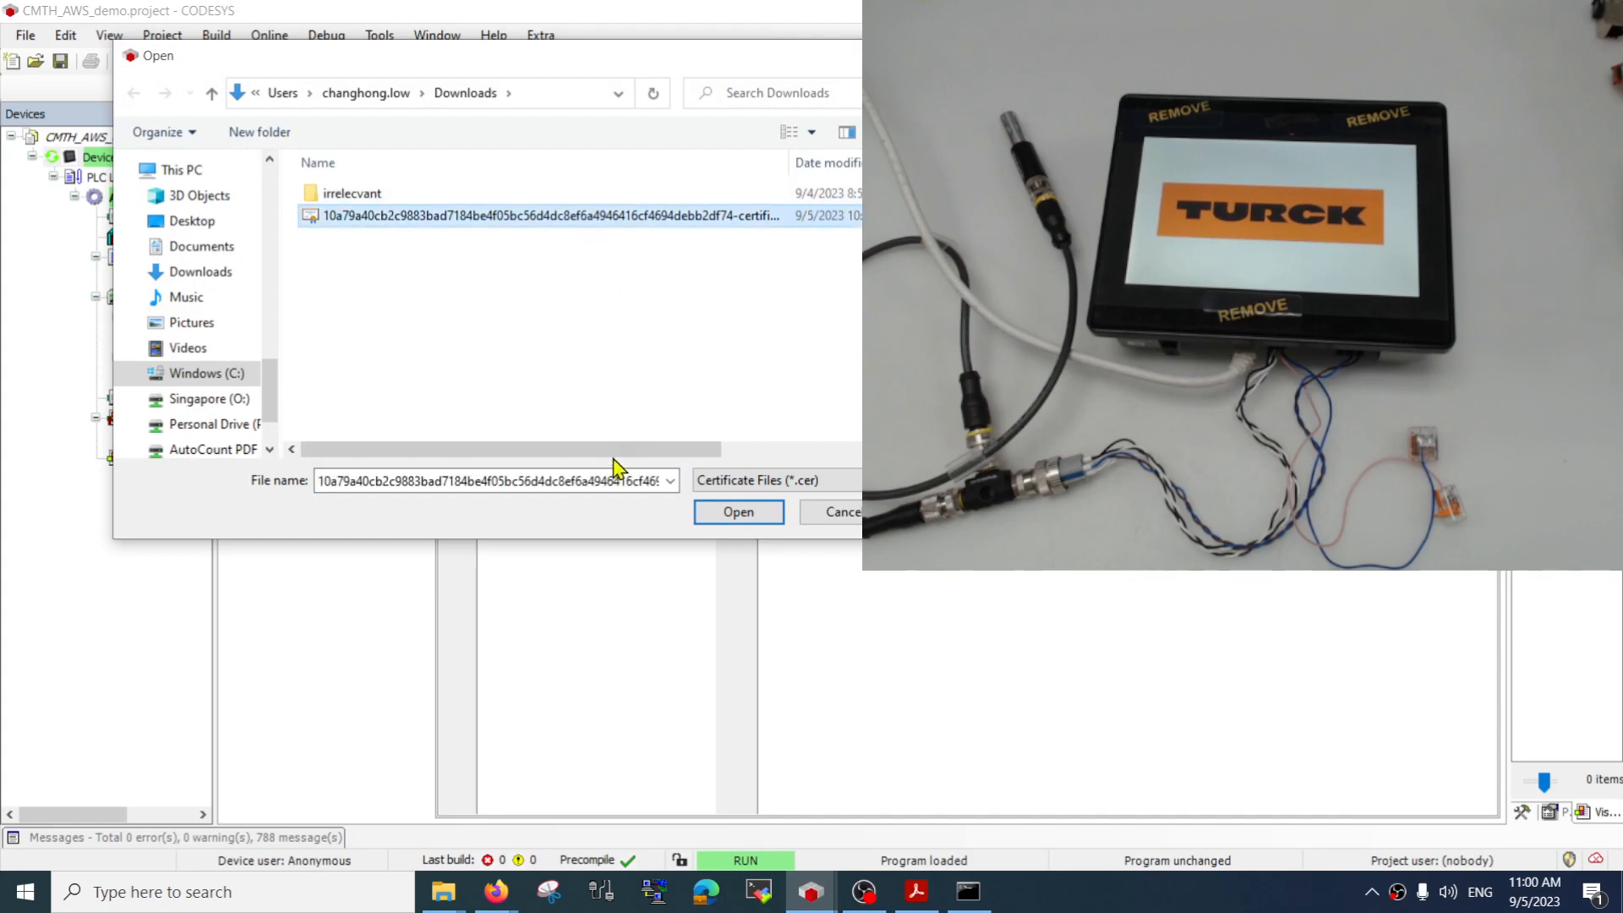
left_click_drag(610, 457, 409, 449)
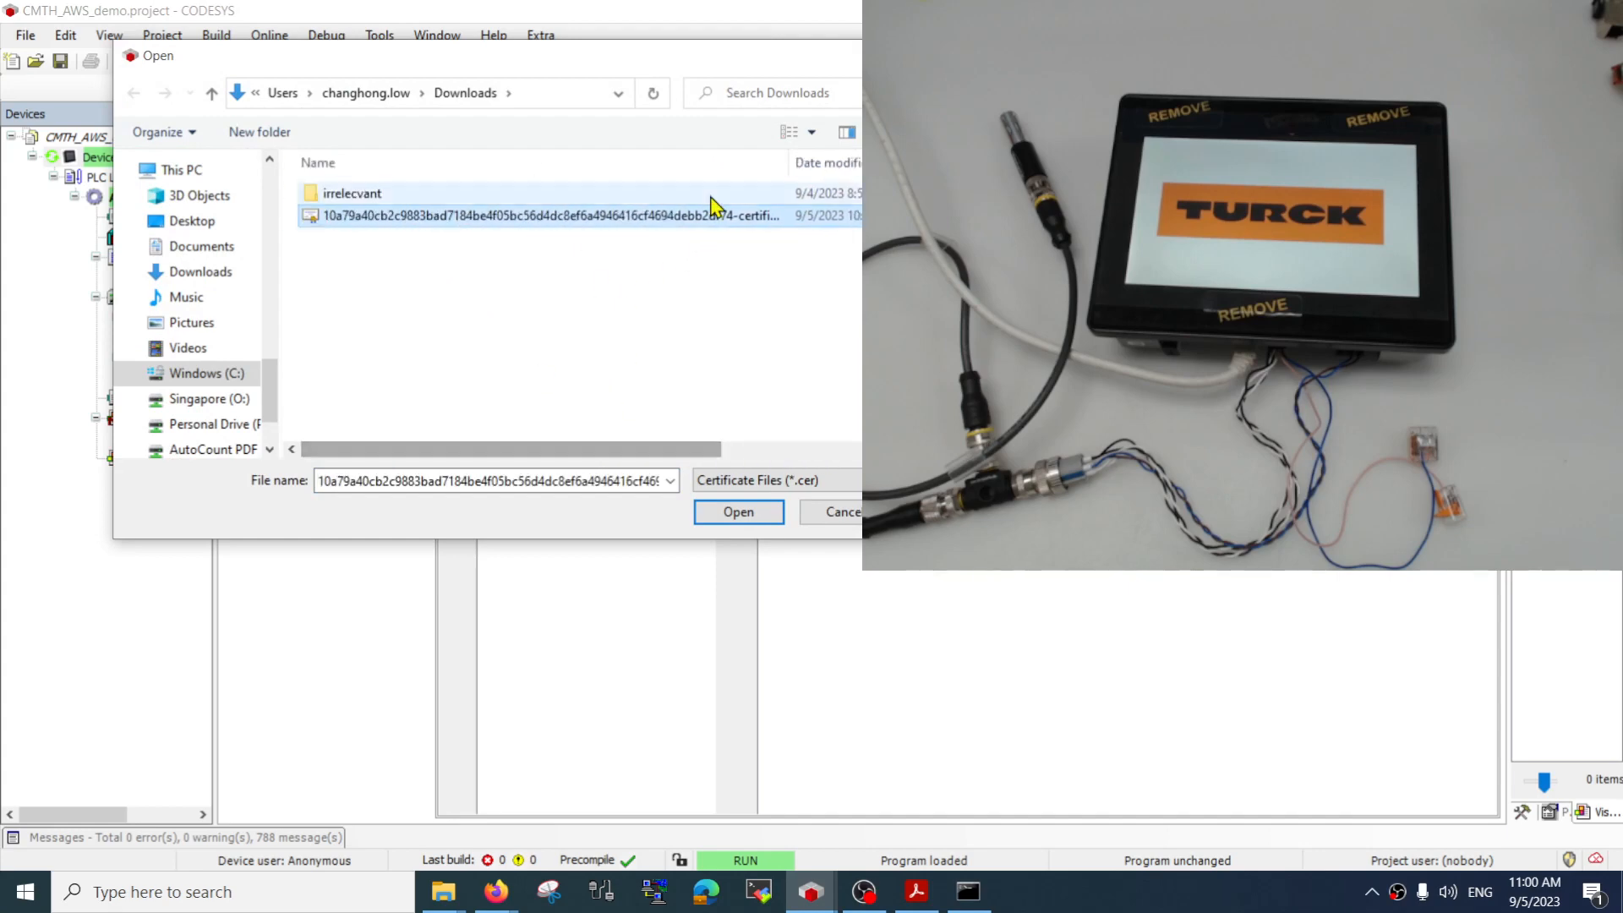
left_click_drag(793, 169, 678, 169)
left_click(738, 512)
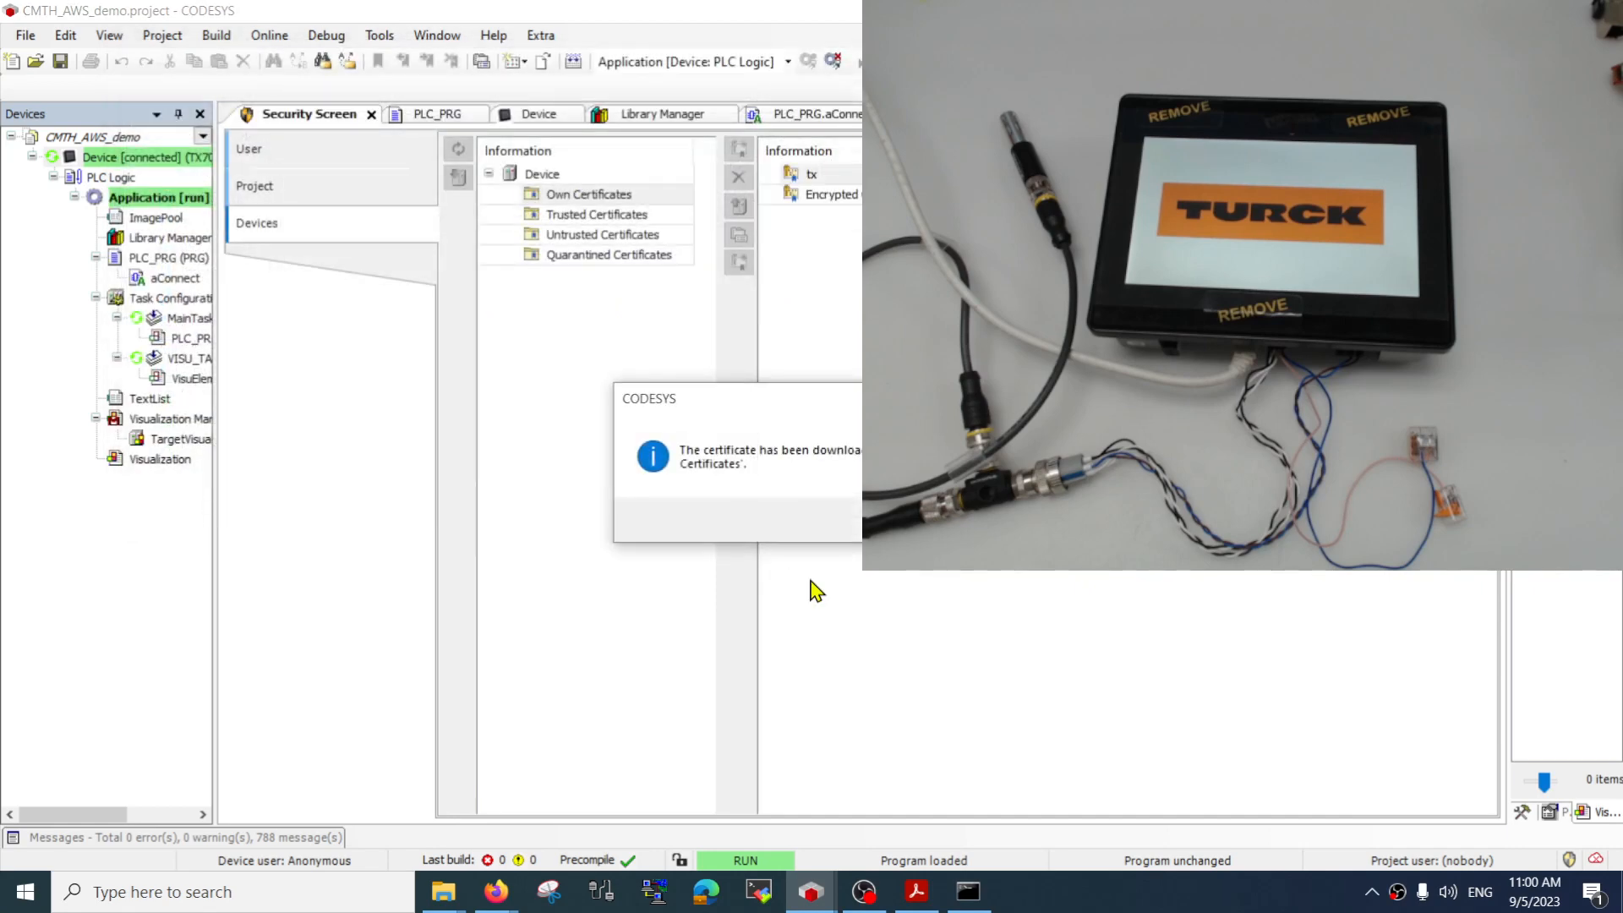
left_click(955, 520)
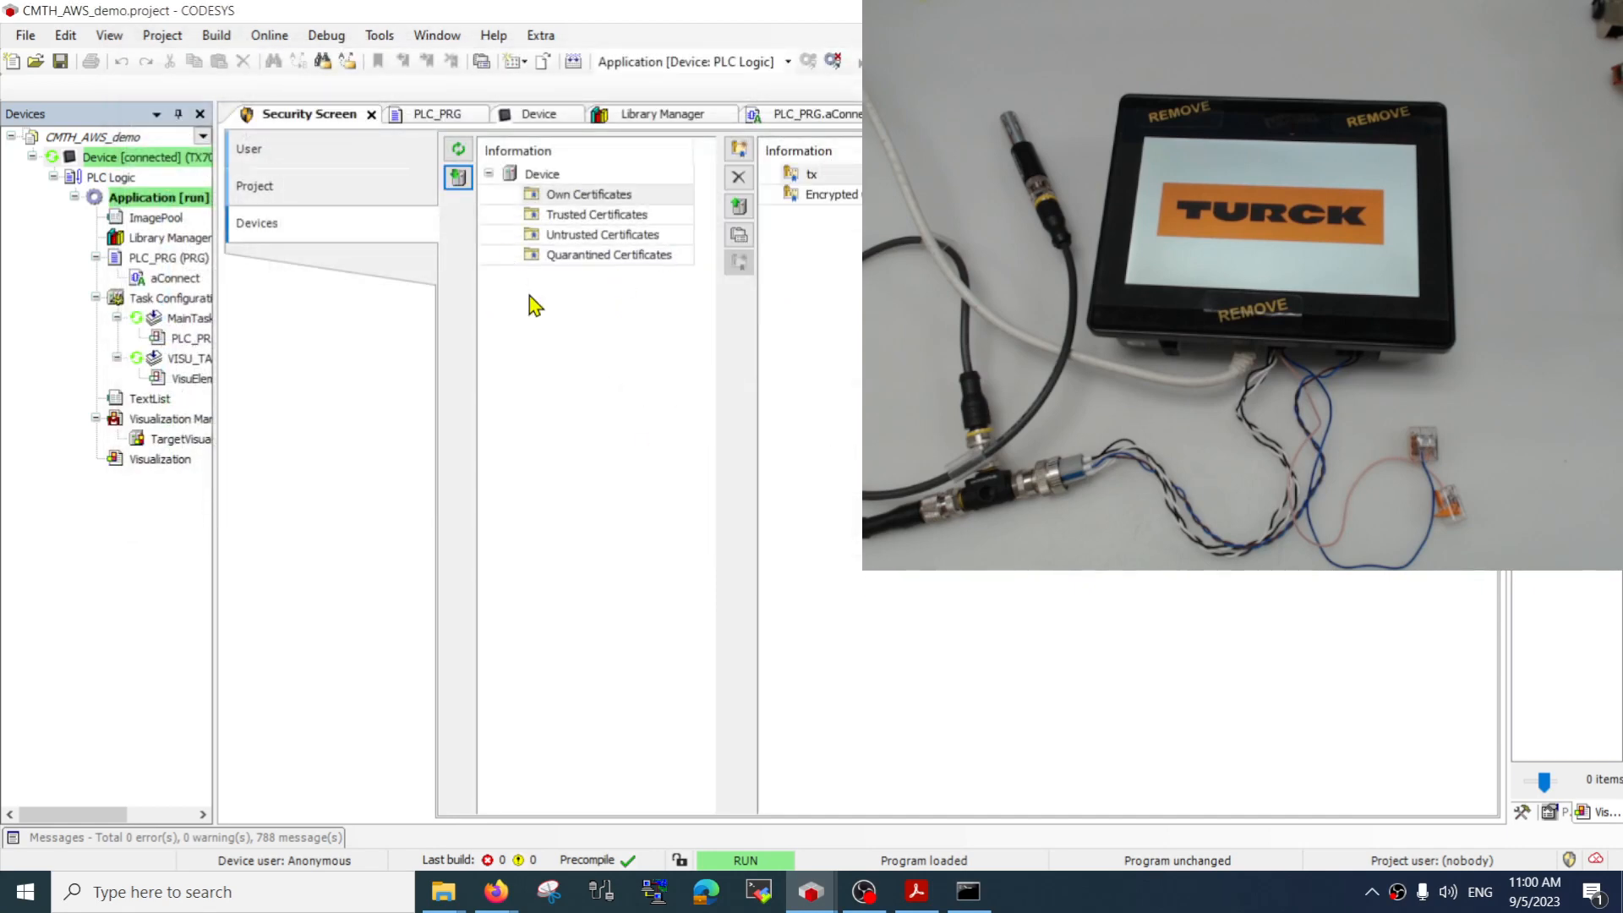
left_click(287, 150)
left_click(317, 188)
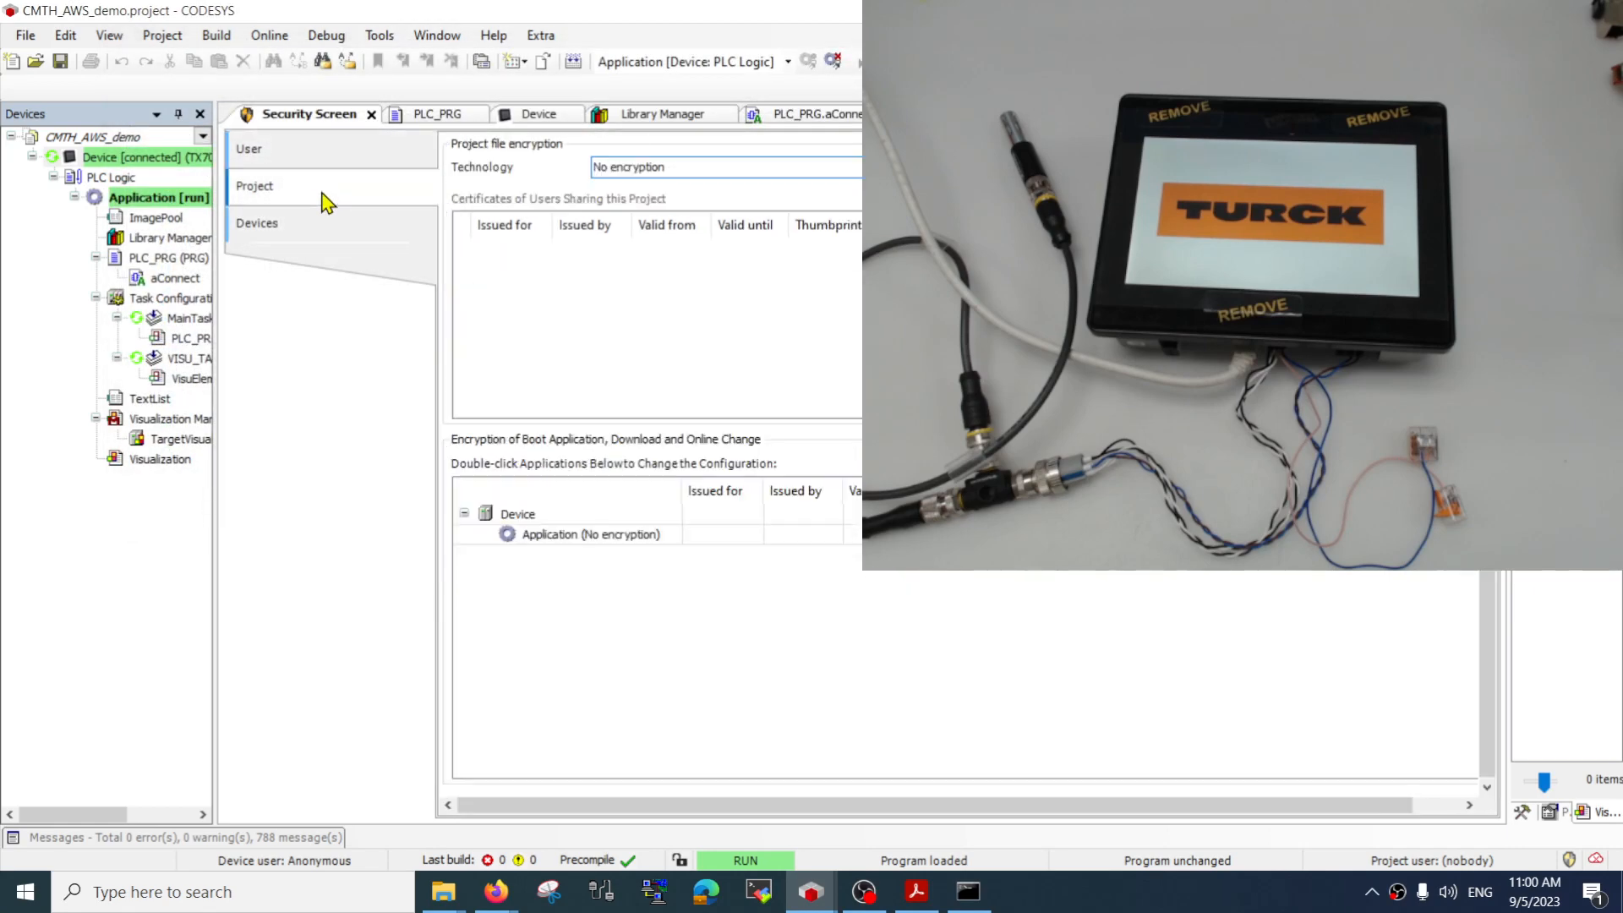
left_click(311, 223)
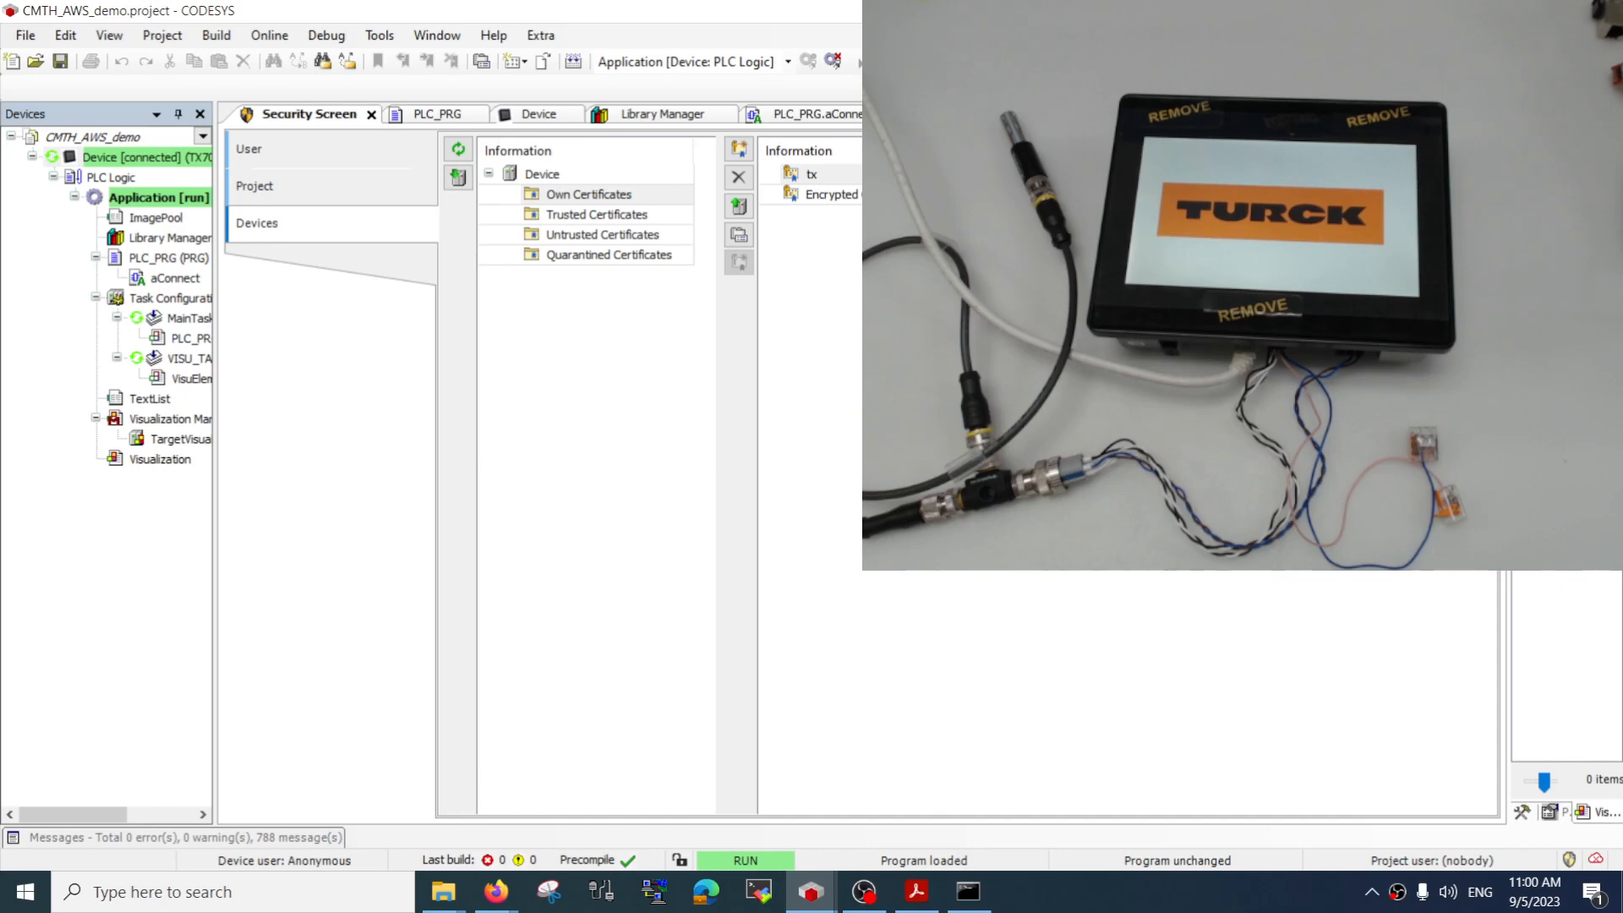
Perform a cold reset of the PLC application and start it again
left_click(268, 36)
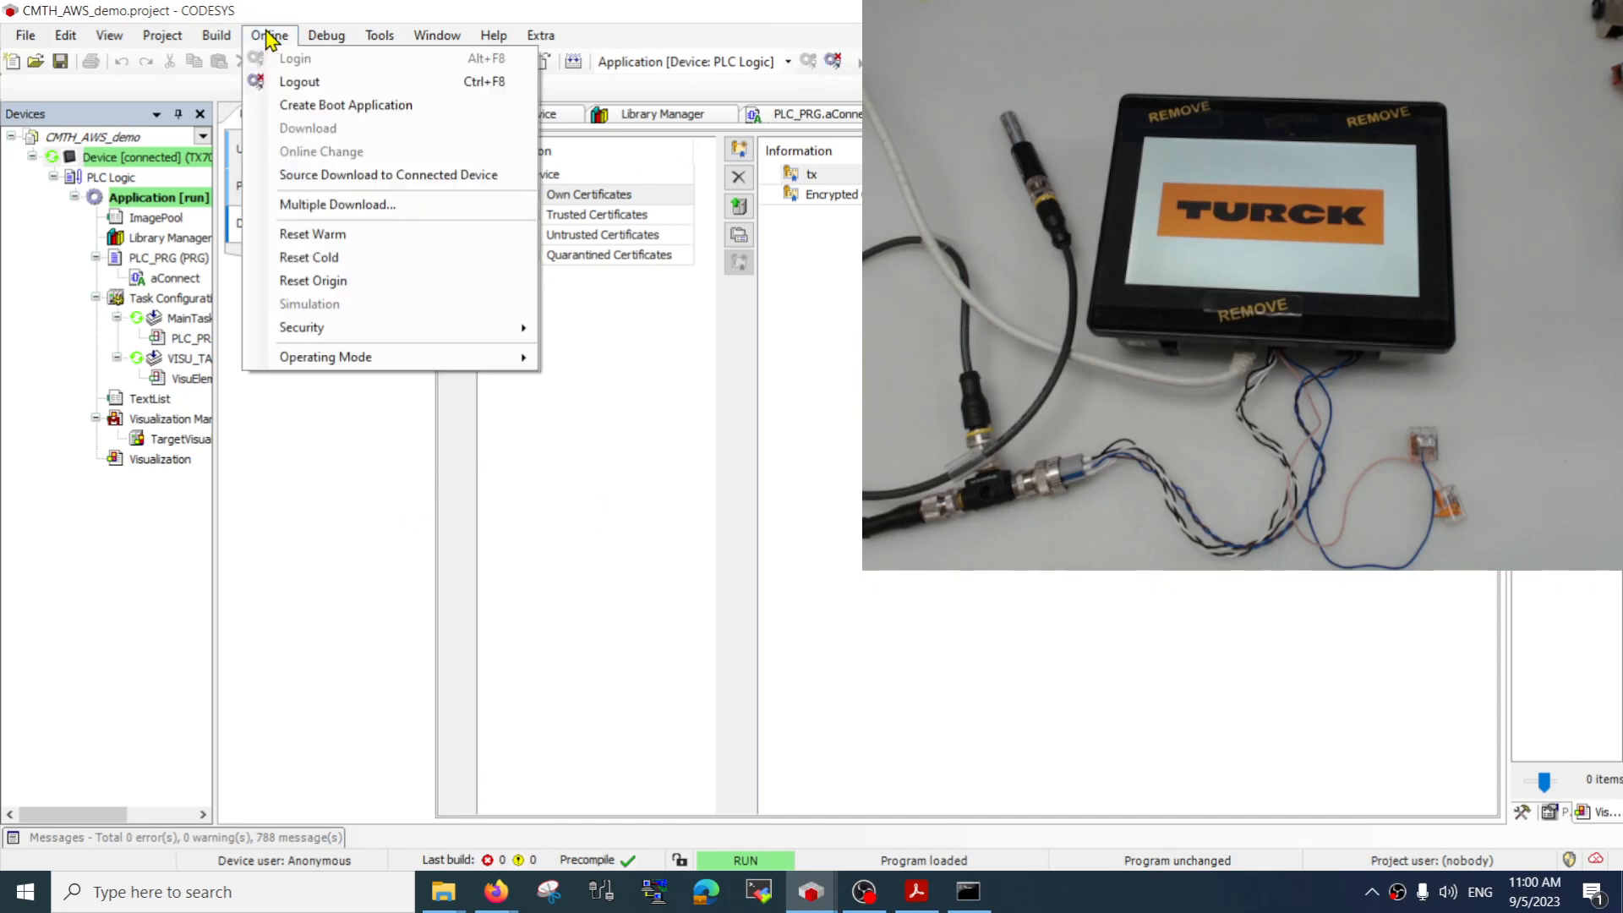
left_click(336, 257)
left_click(854, 522)
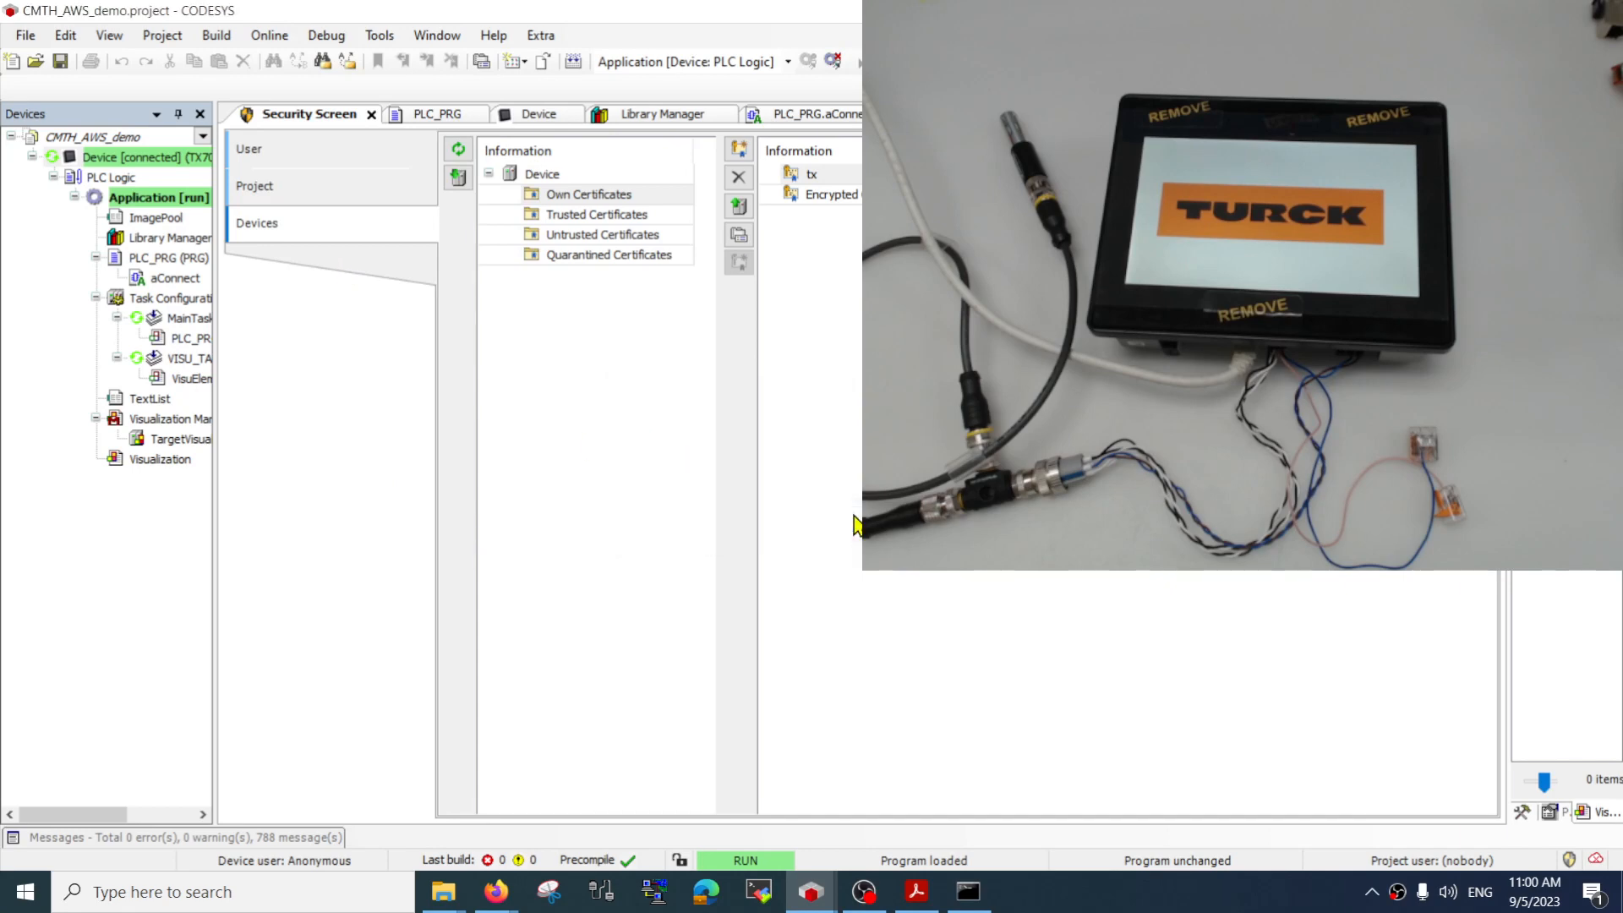
left_click(856, 66)
Open the aConnect action of PLC_PRG in online view to inspect the AWS connection block
left_click(160, 263)
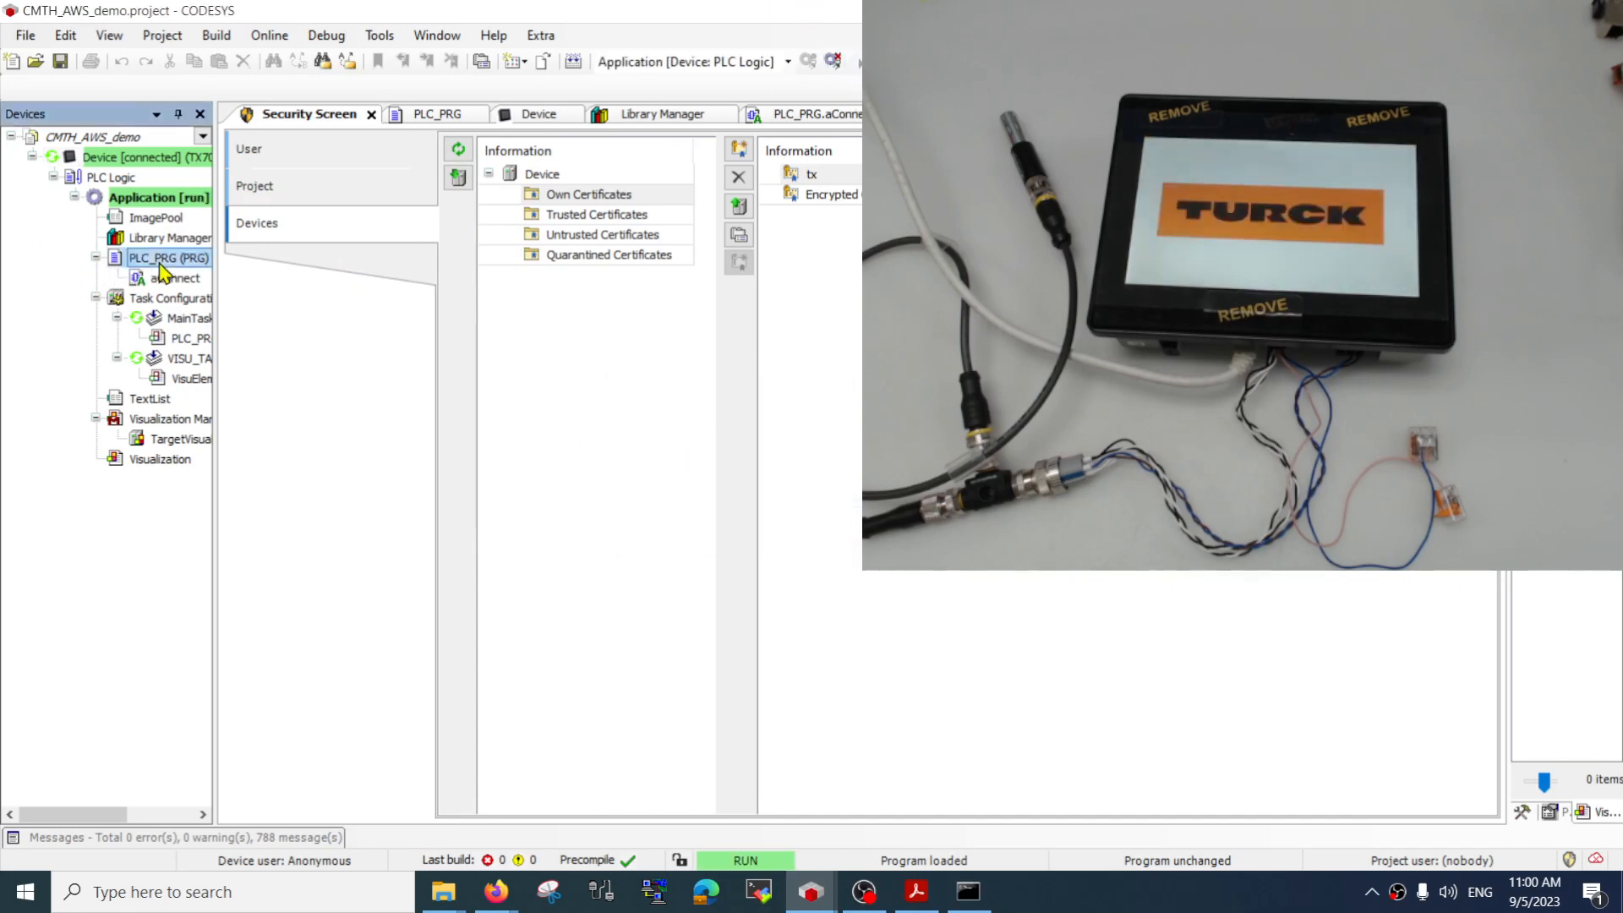
double_click(160, 262)
double_click(172, 279)
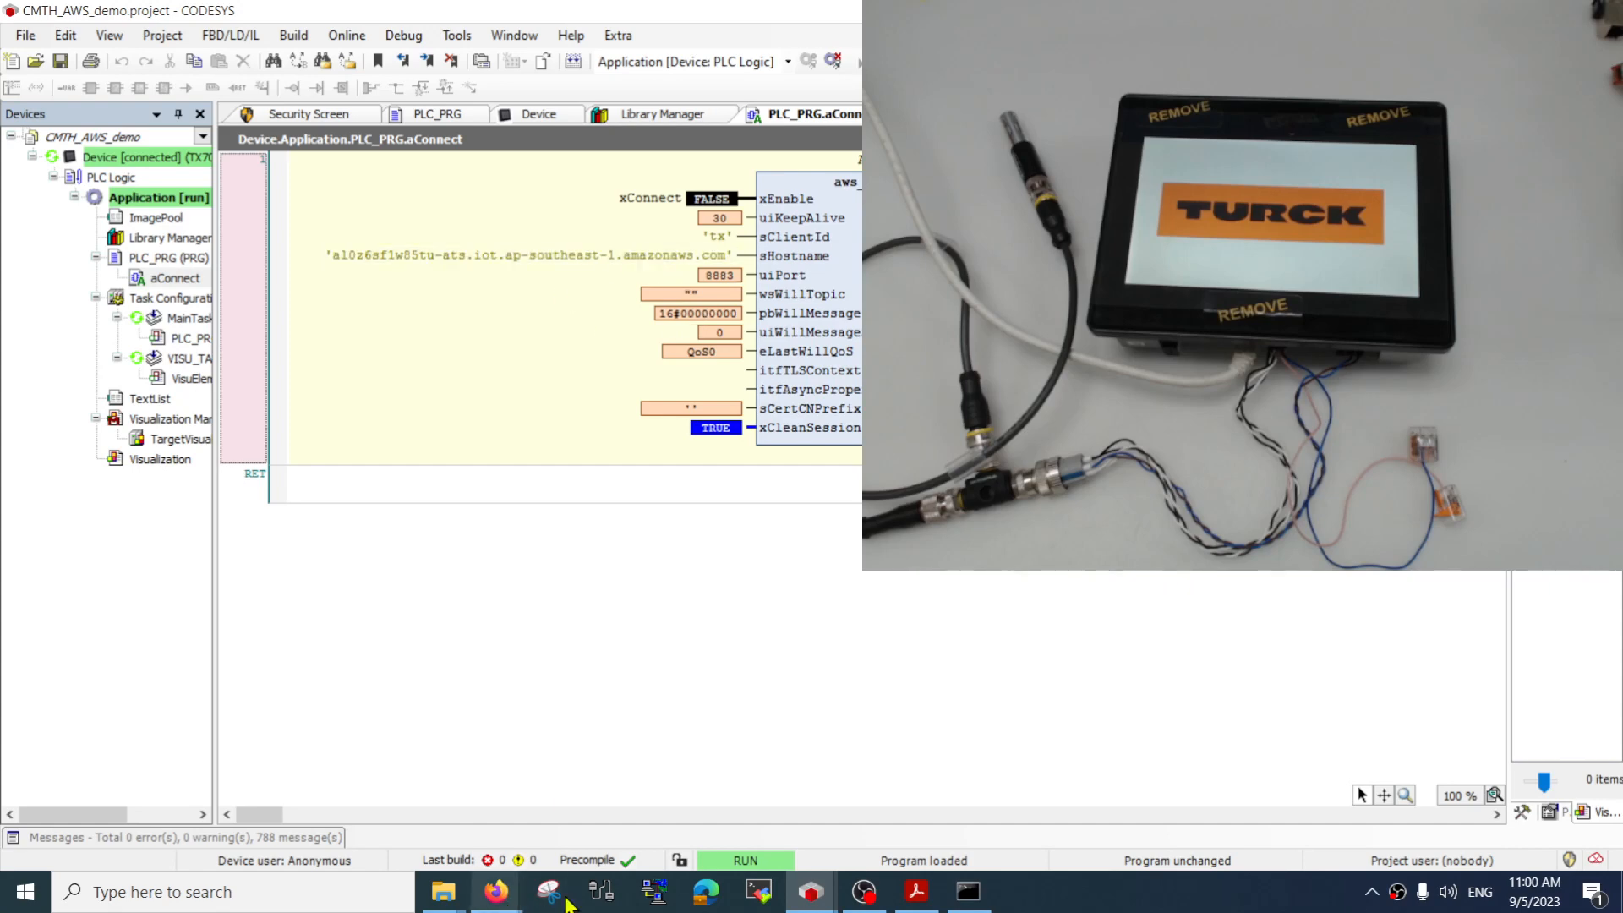
Switch to Firefox and open the controller's System Settings web page at 192.168.1.2
mouse_move(500, 903)
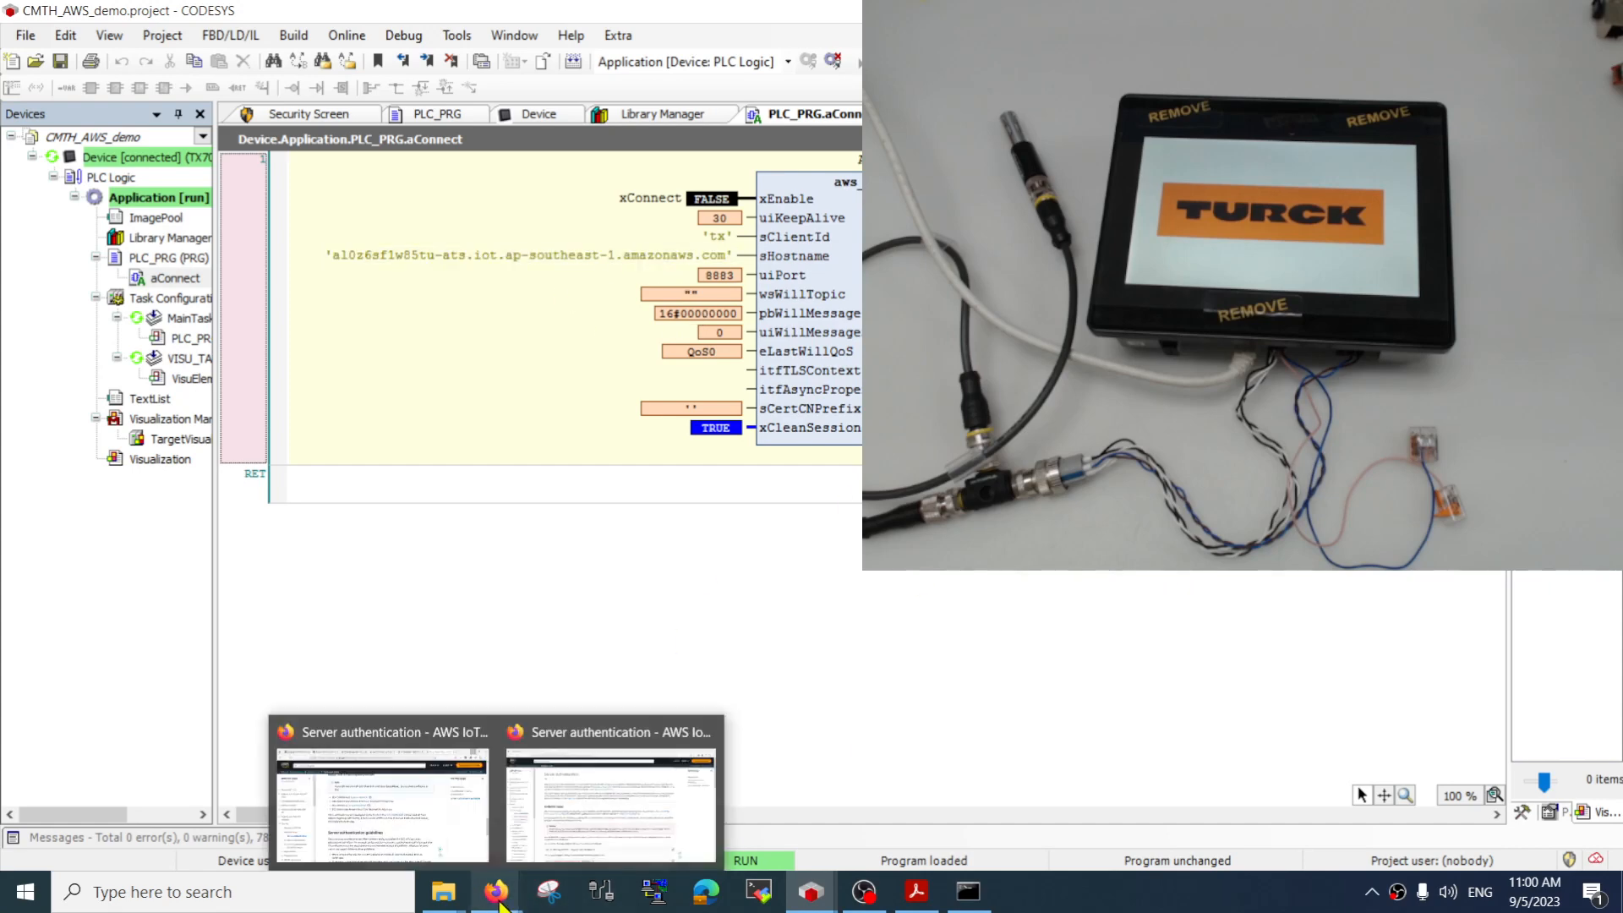
left_click(478, 832)
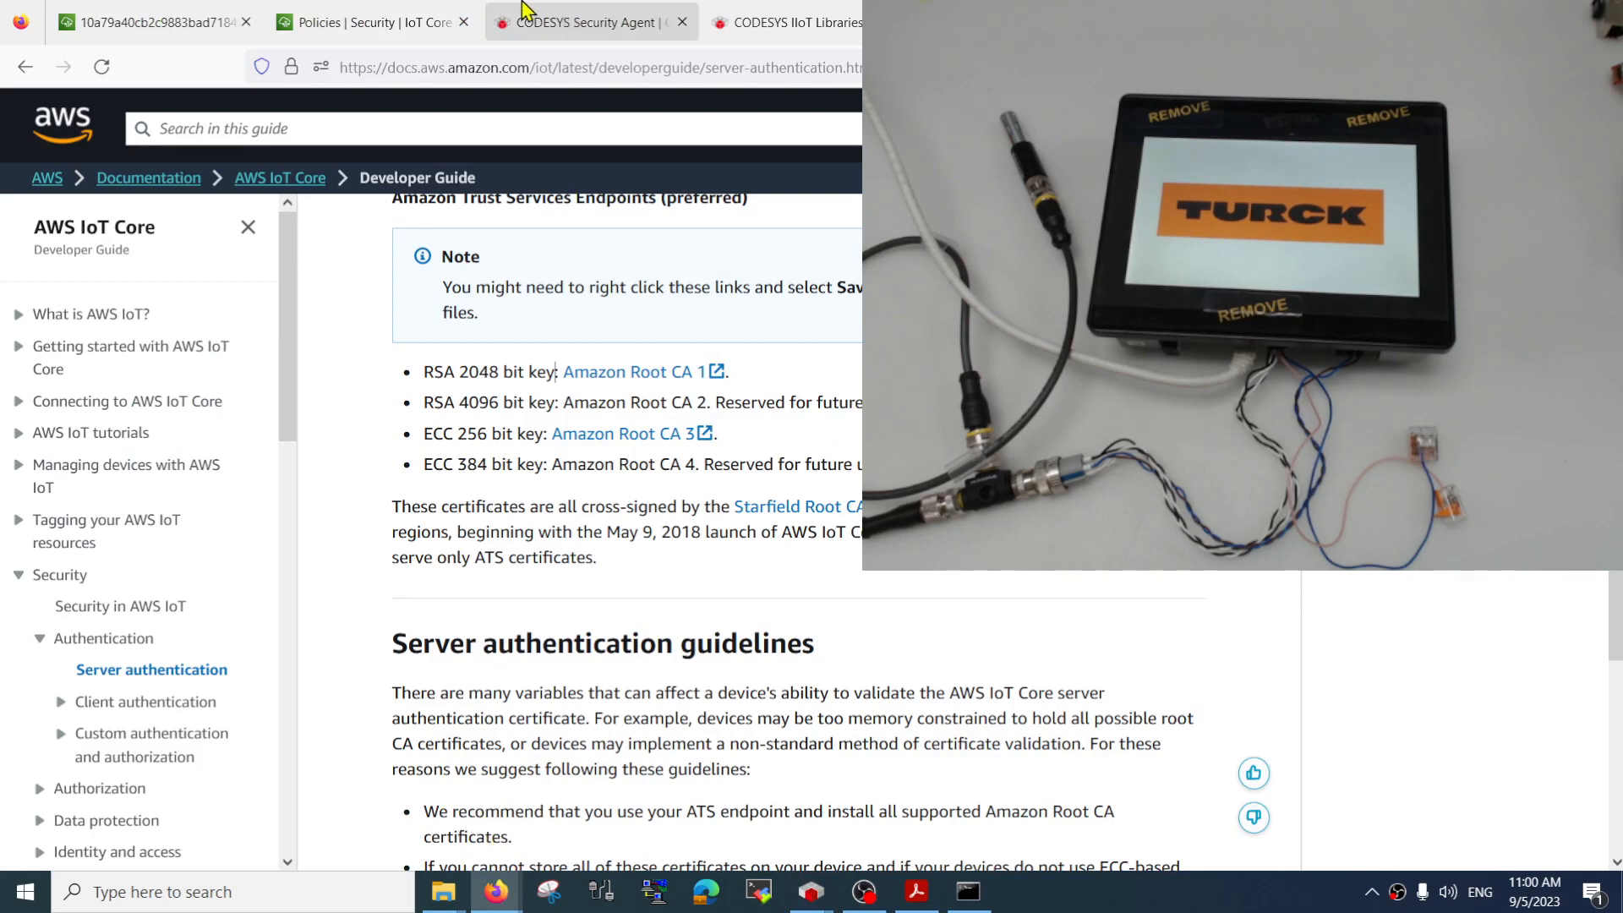
left_click(600, 67)
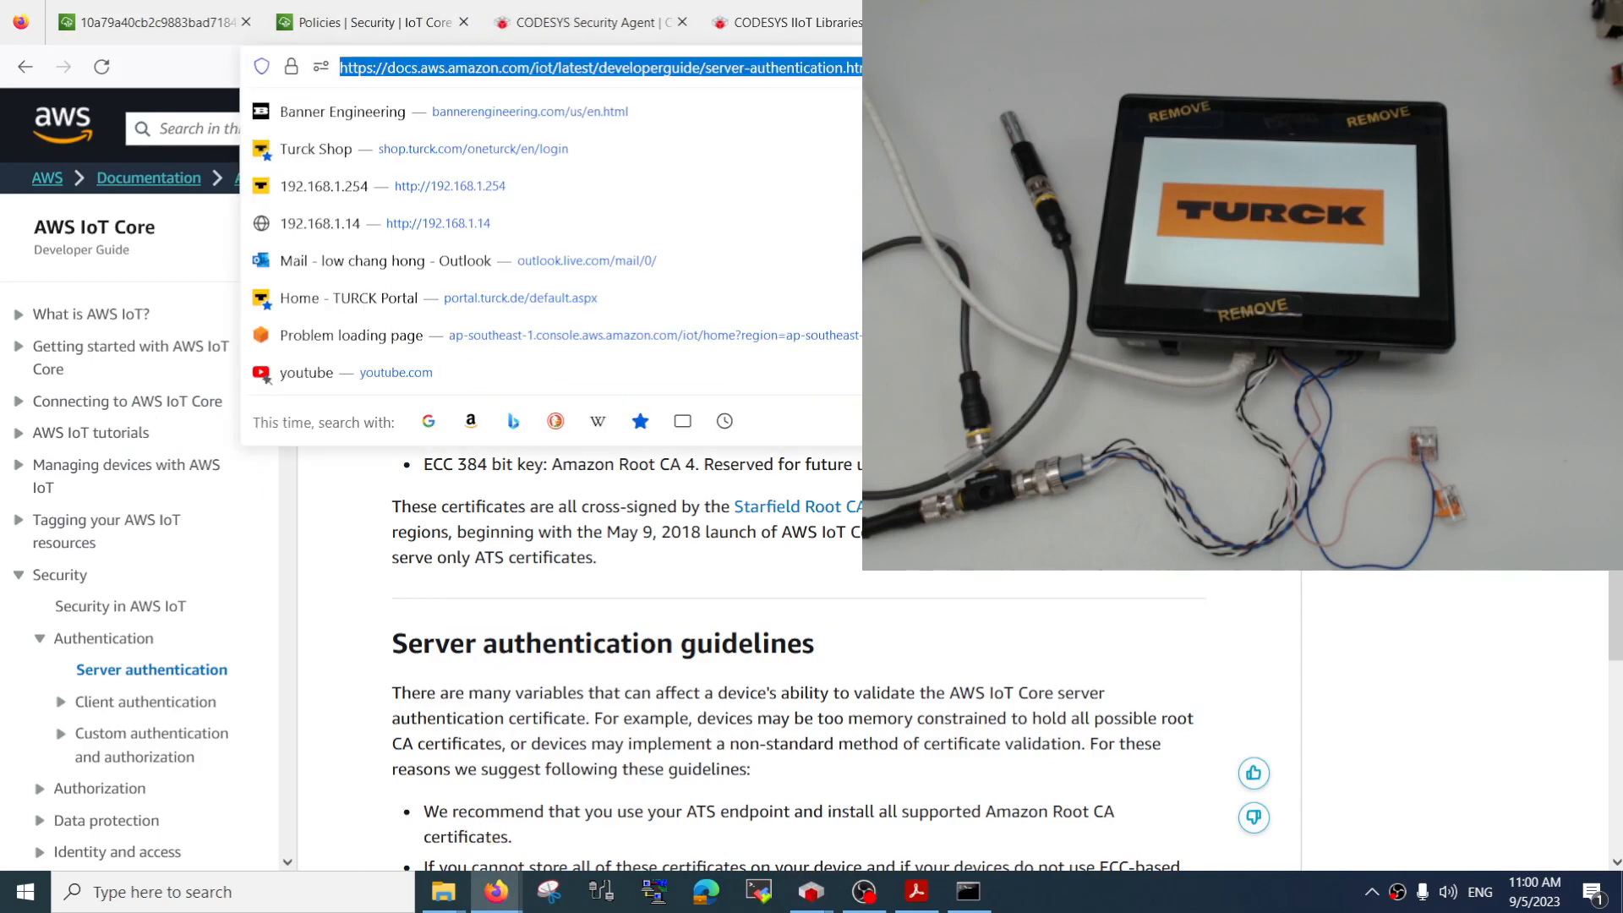
type("192.168.")
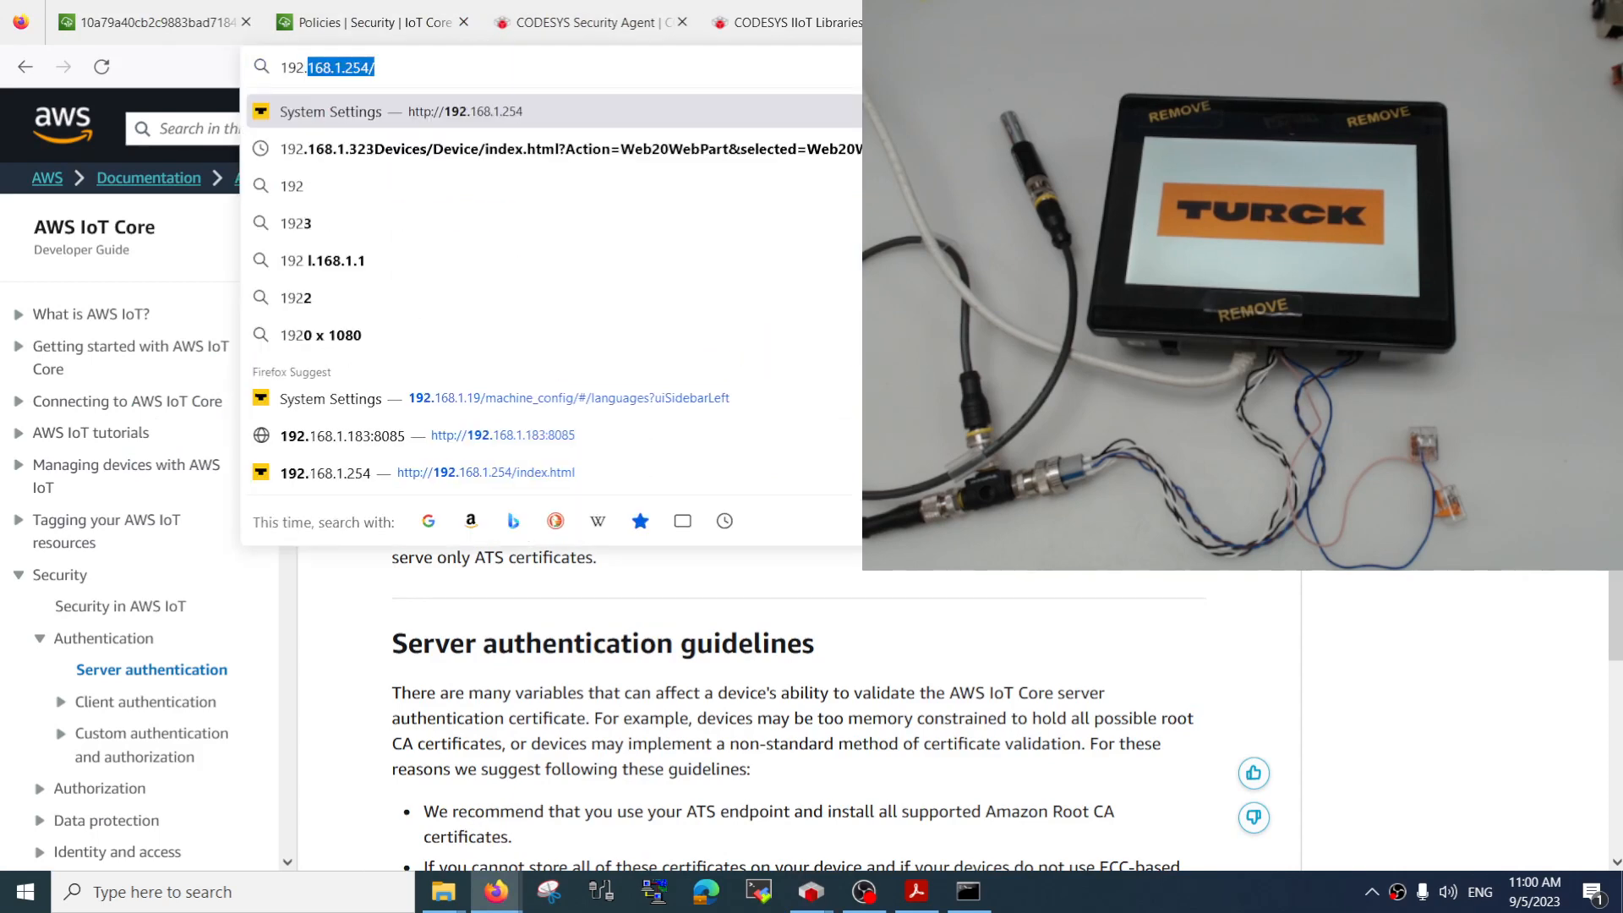
type("1.2")
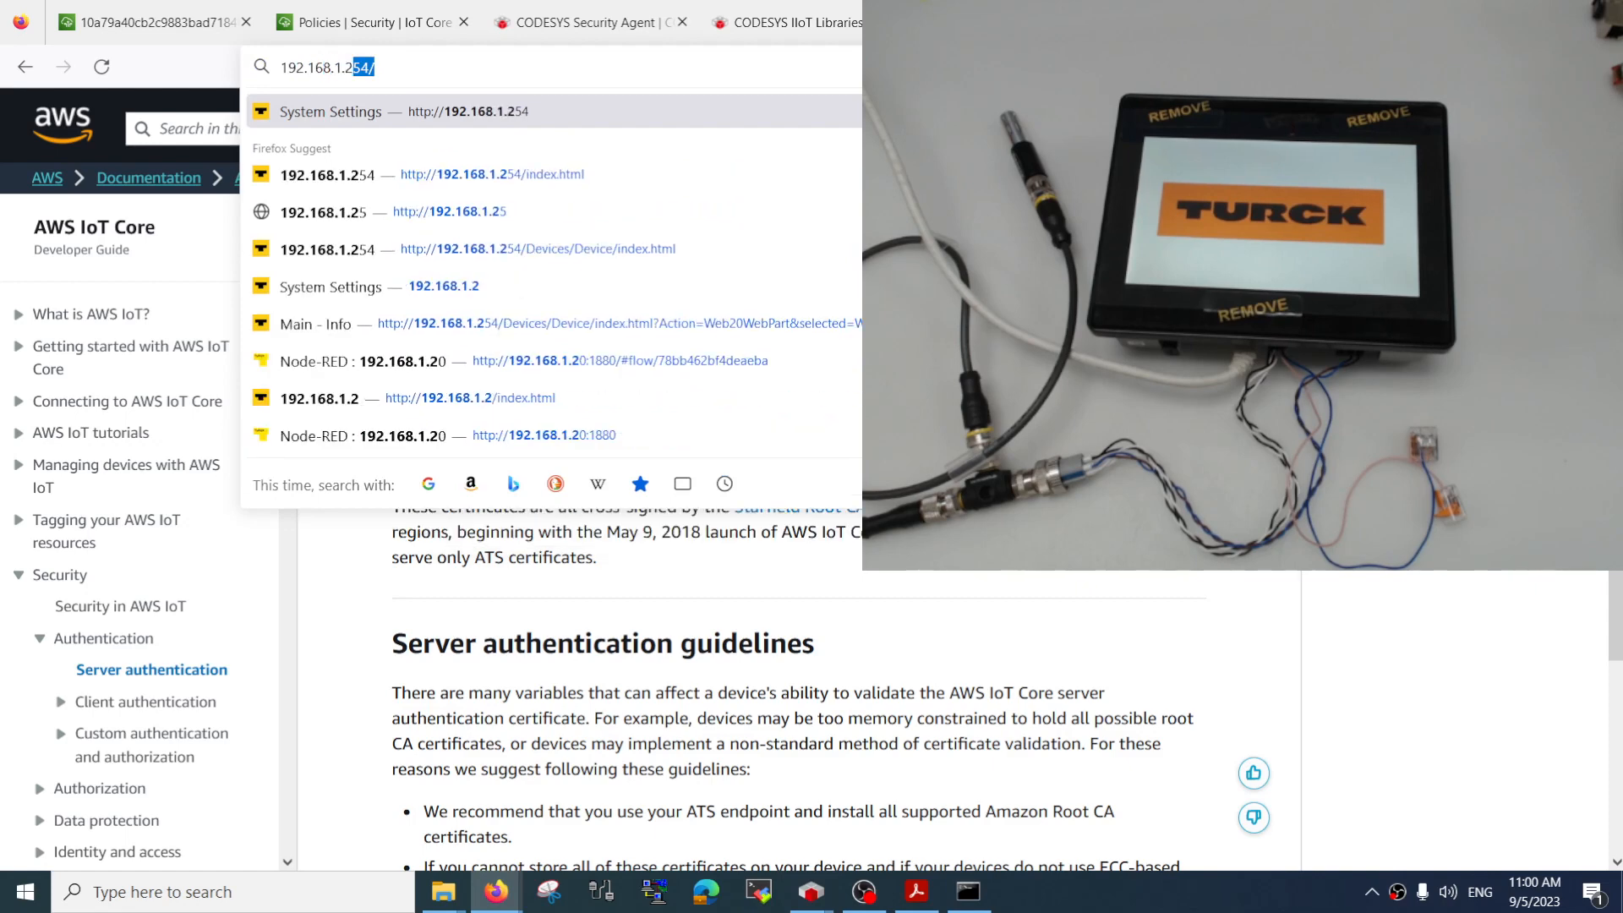
key("Delete")
key("Return")
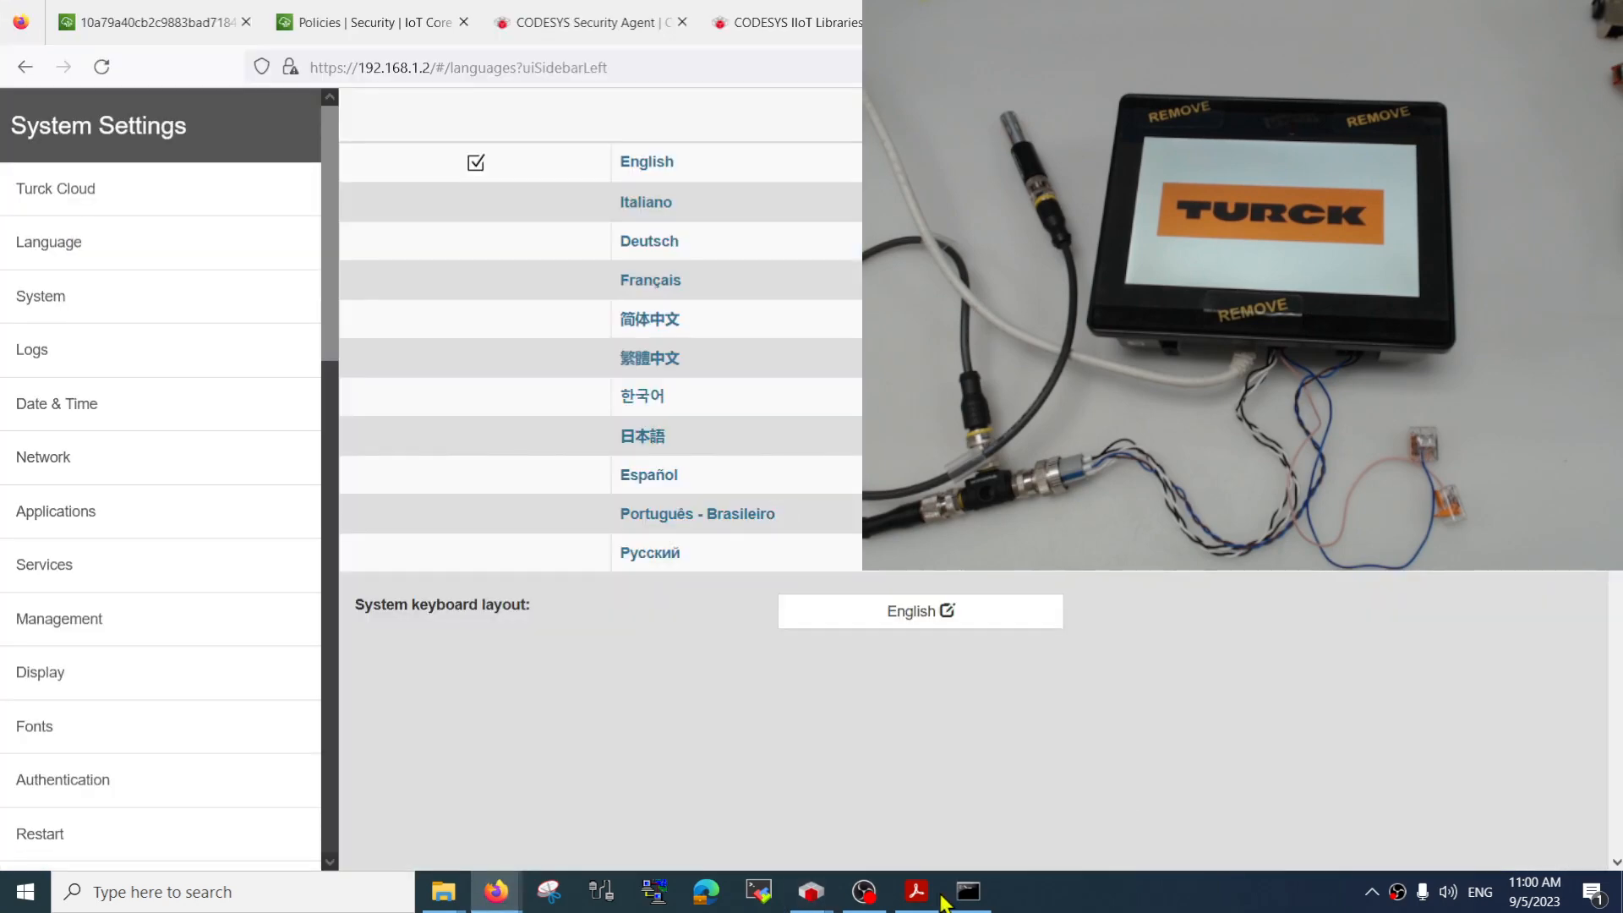
left_click(863, 892)
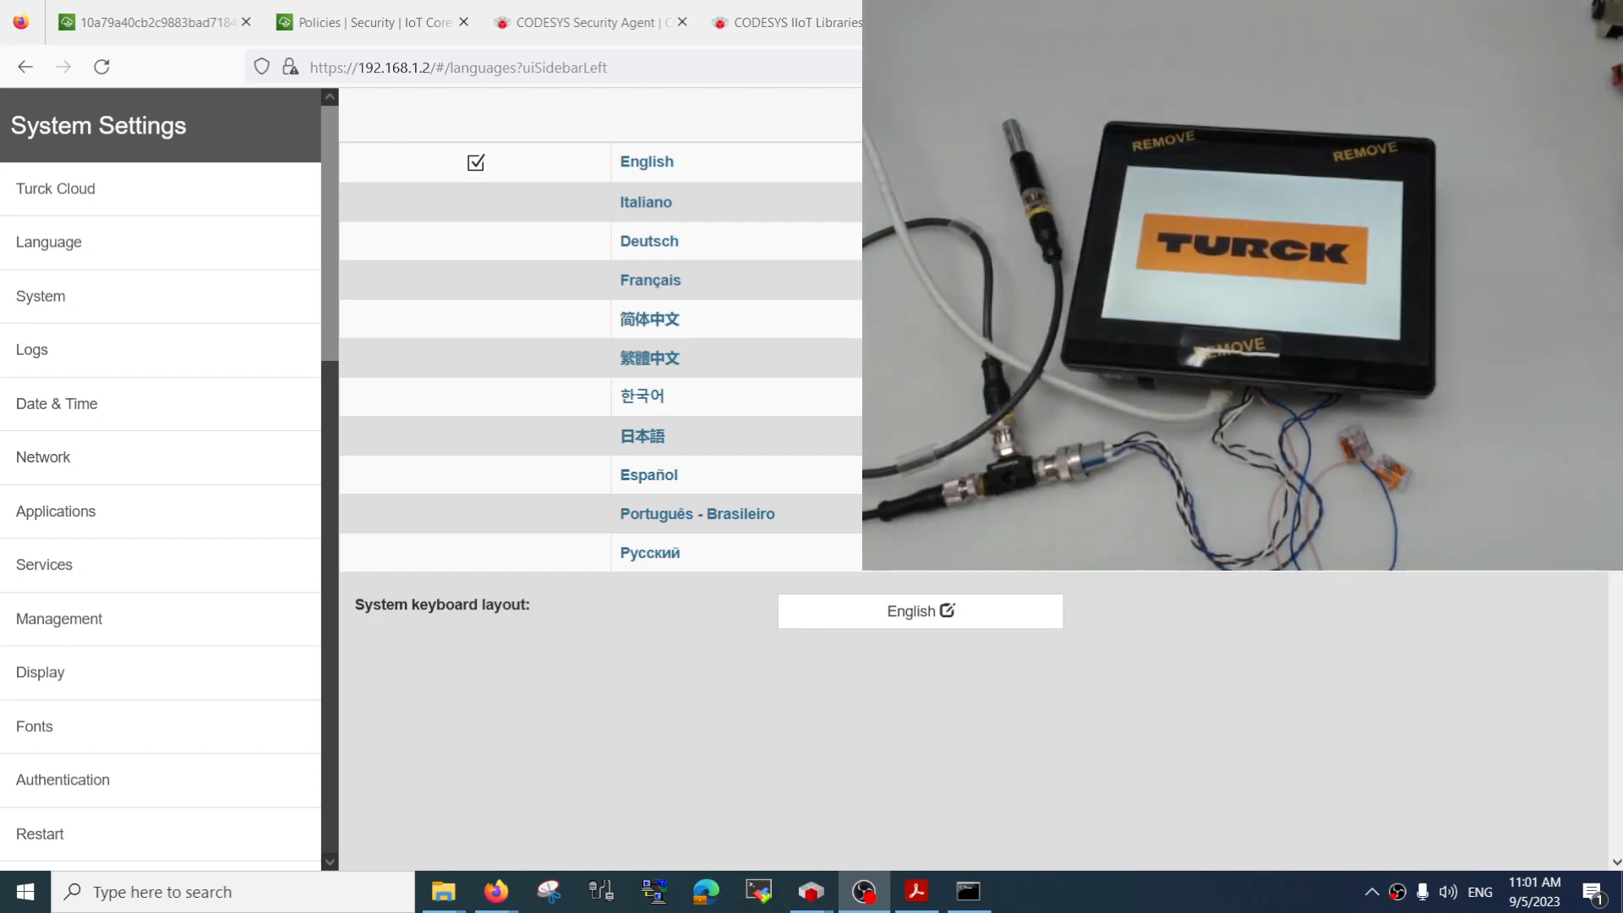
Edit the controller's wireless network settings and enable the wlan0 interface
left_click(76, 457)
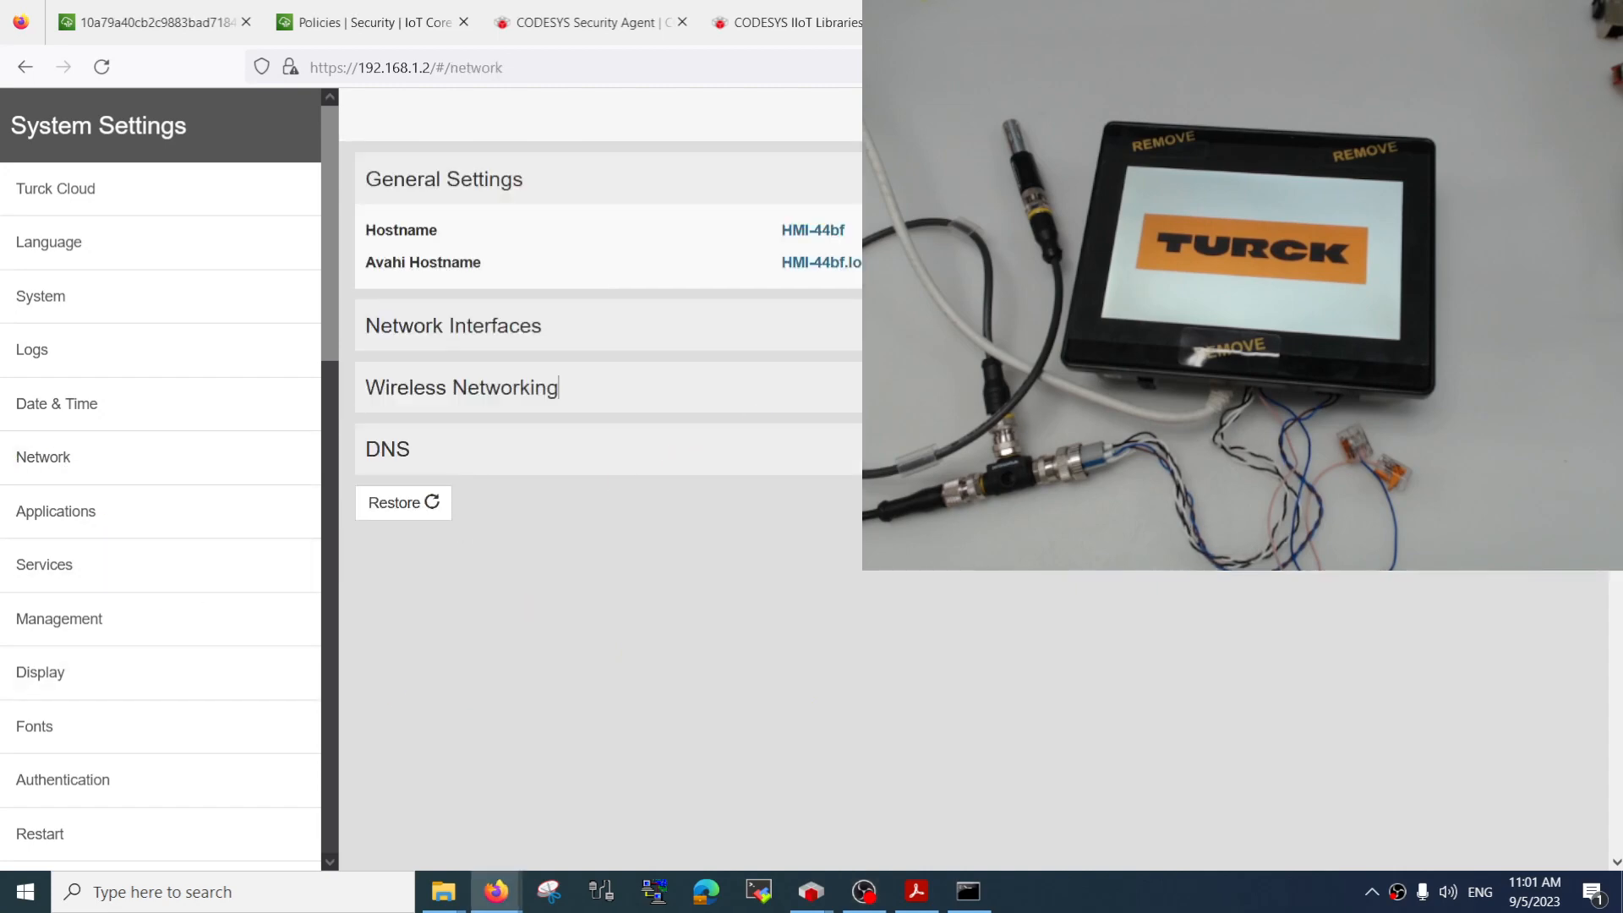
left_click(558, 387)
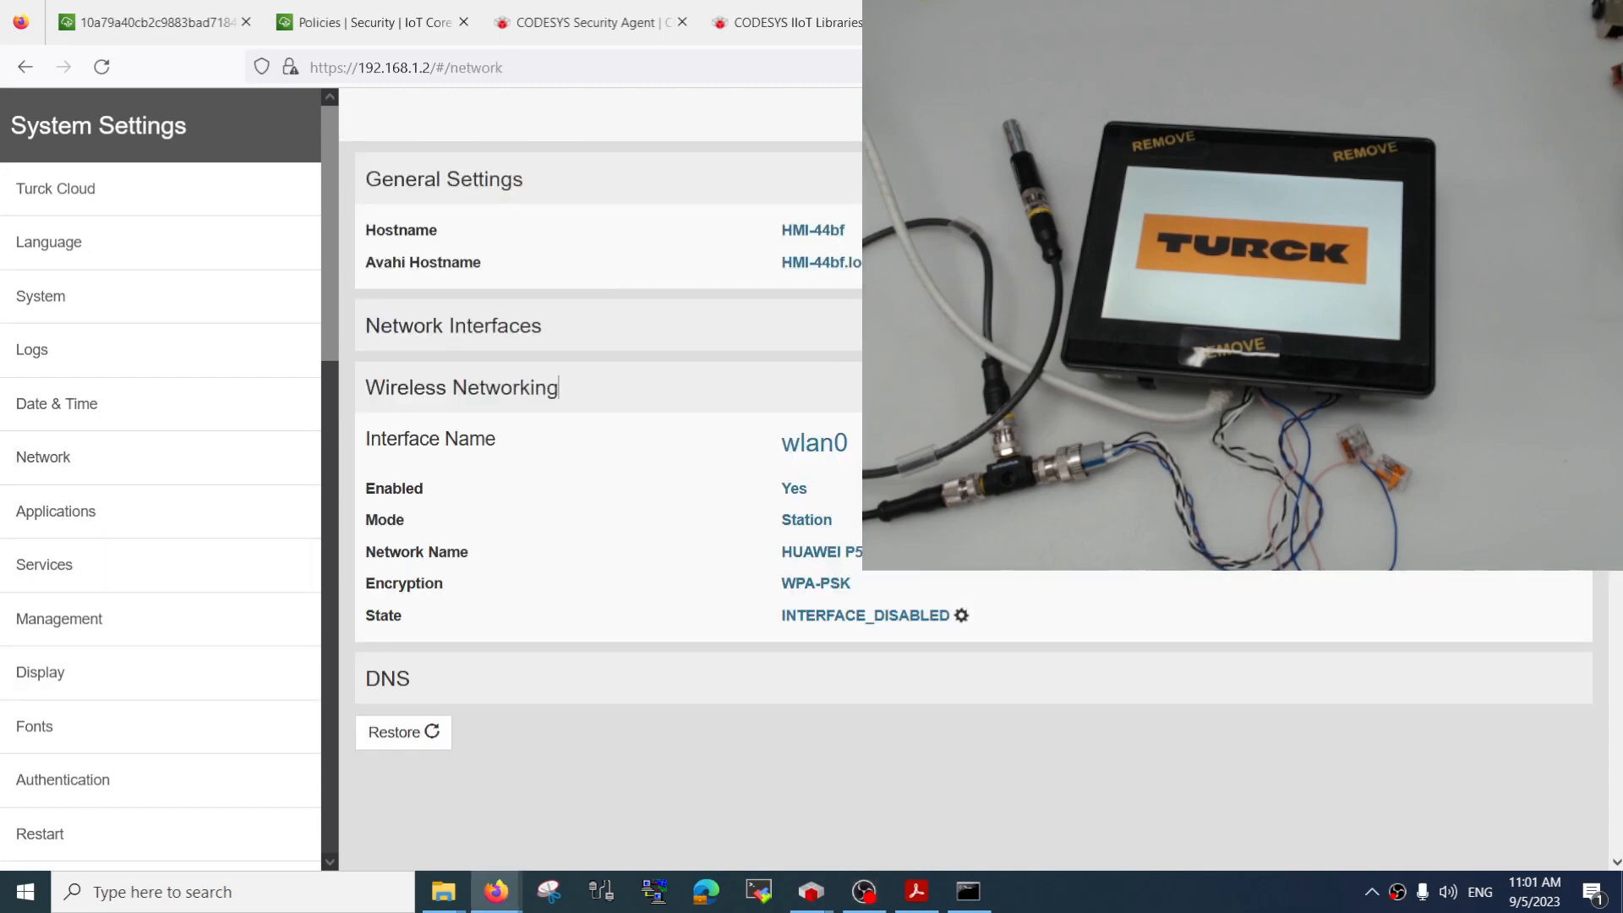
left_click(824, 528)
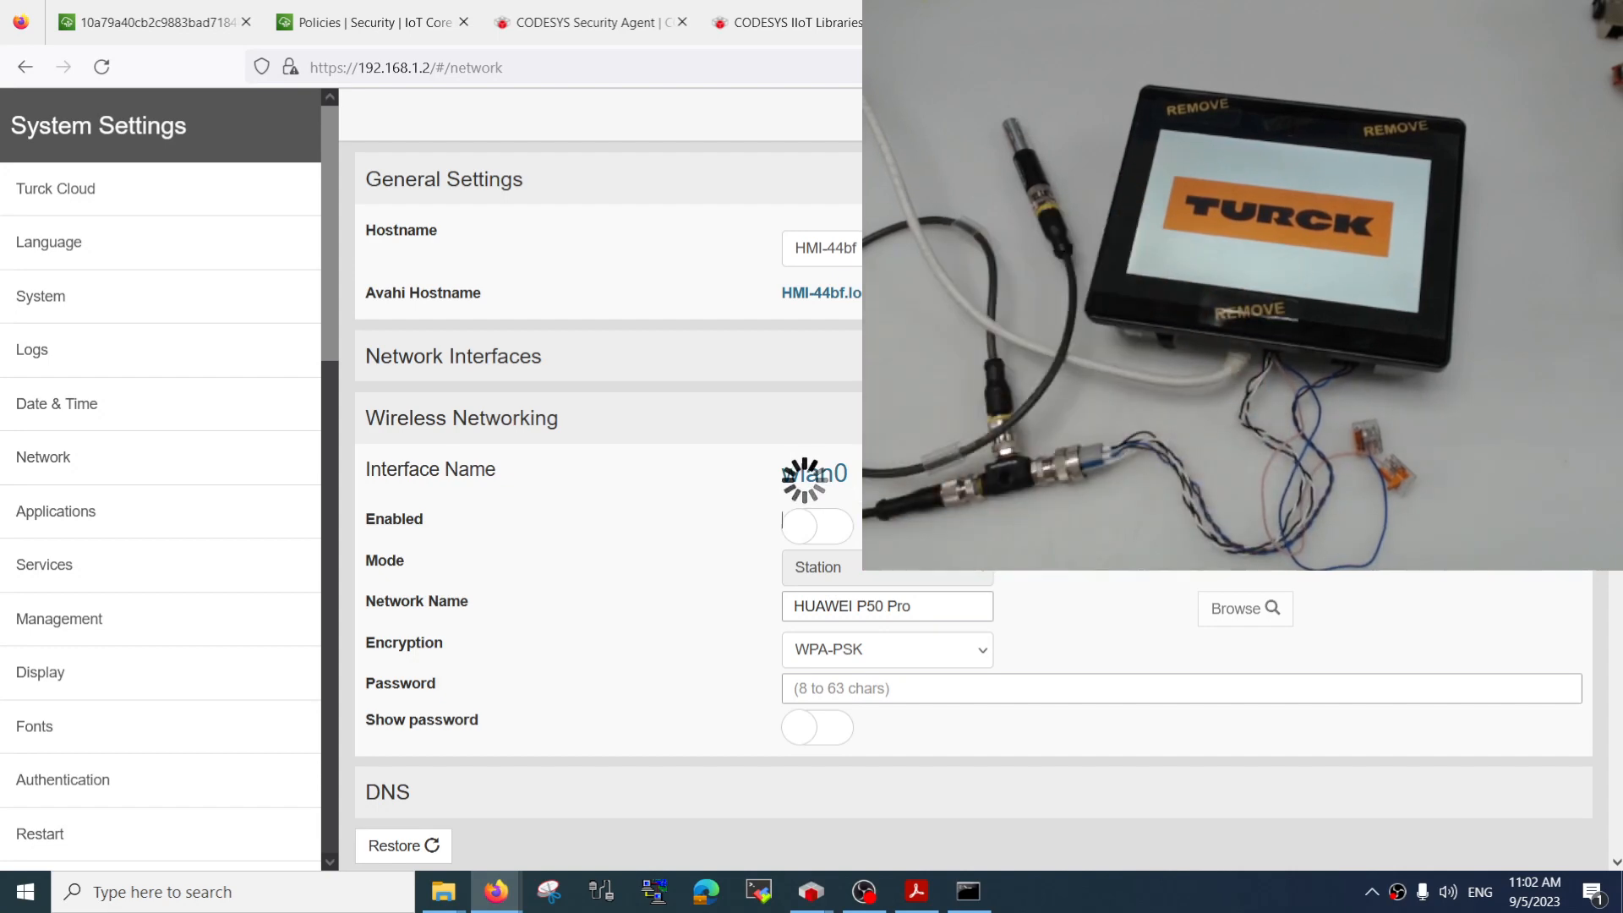
left_click(436, 67)
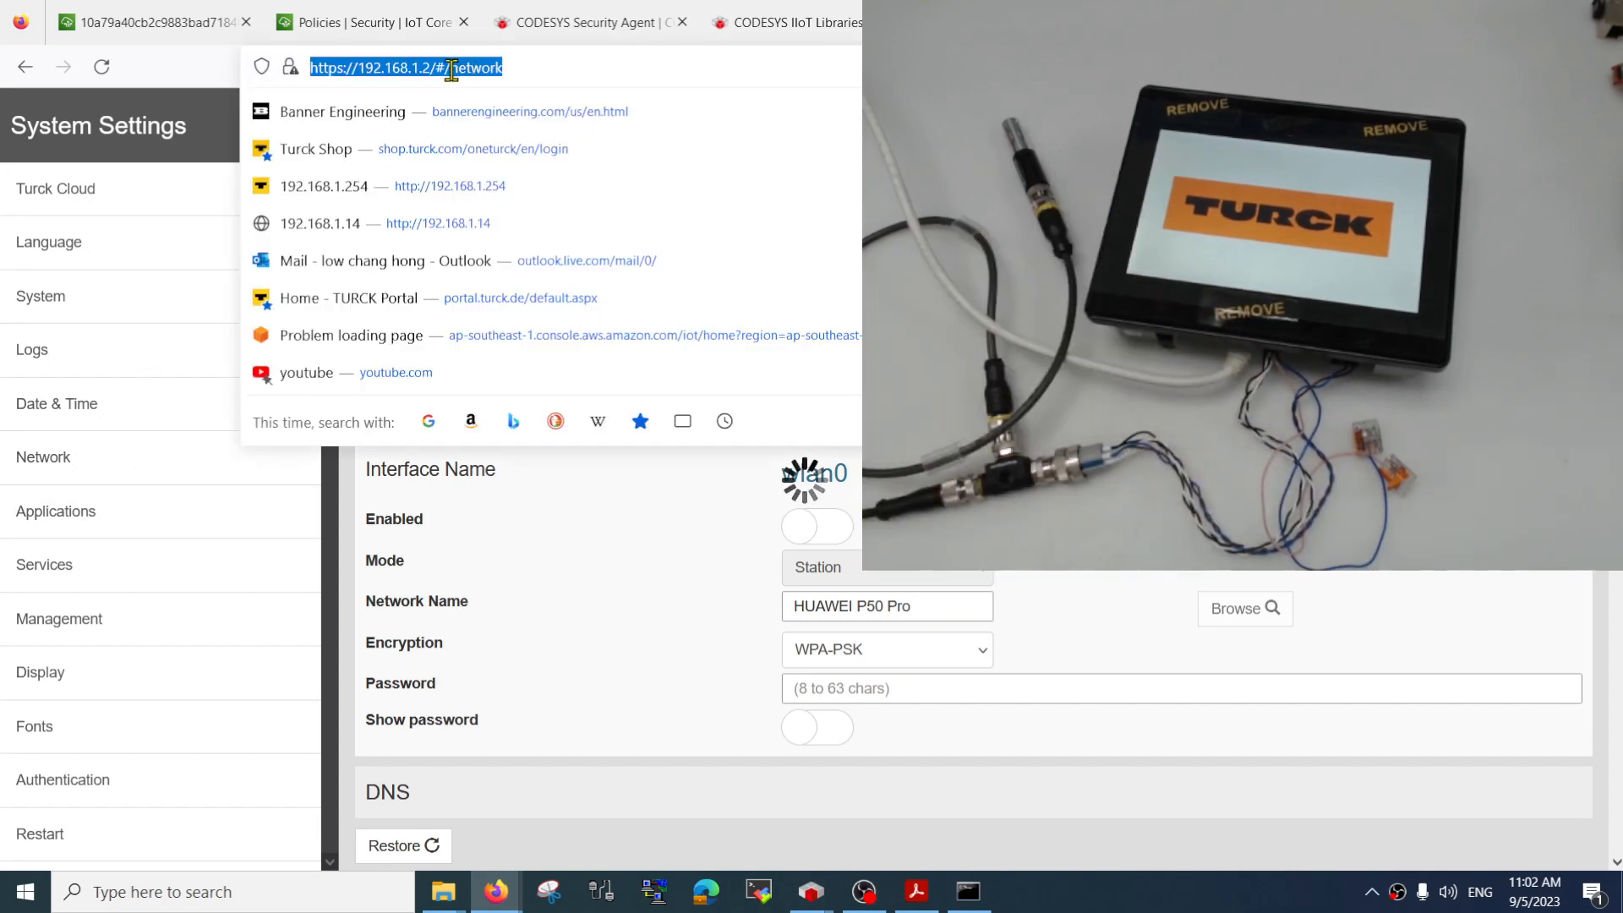
left_click(432, 67)
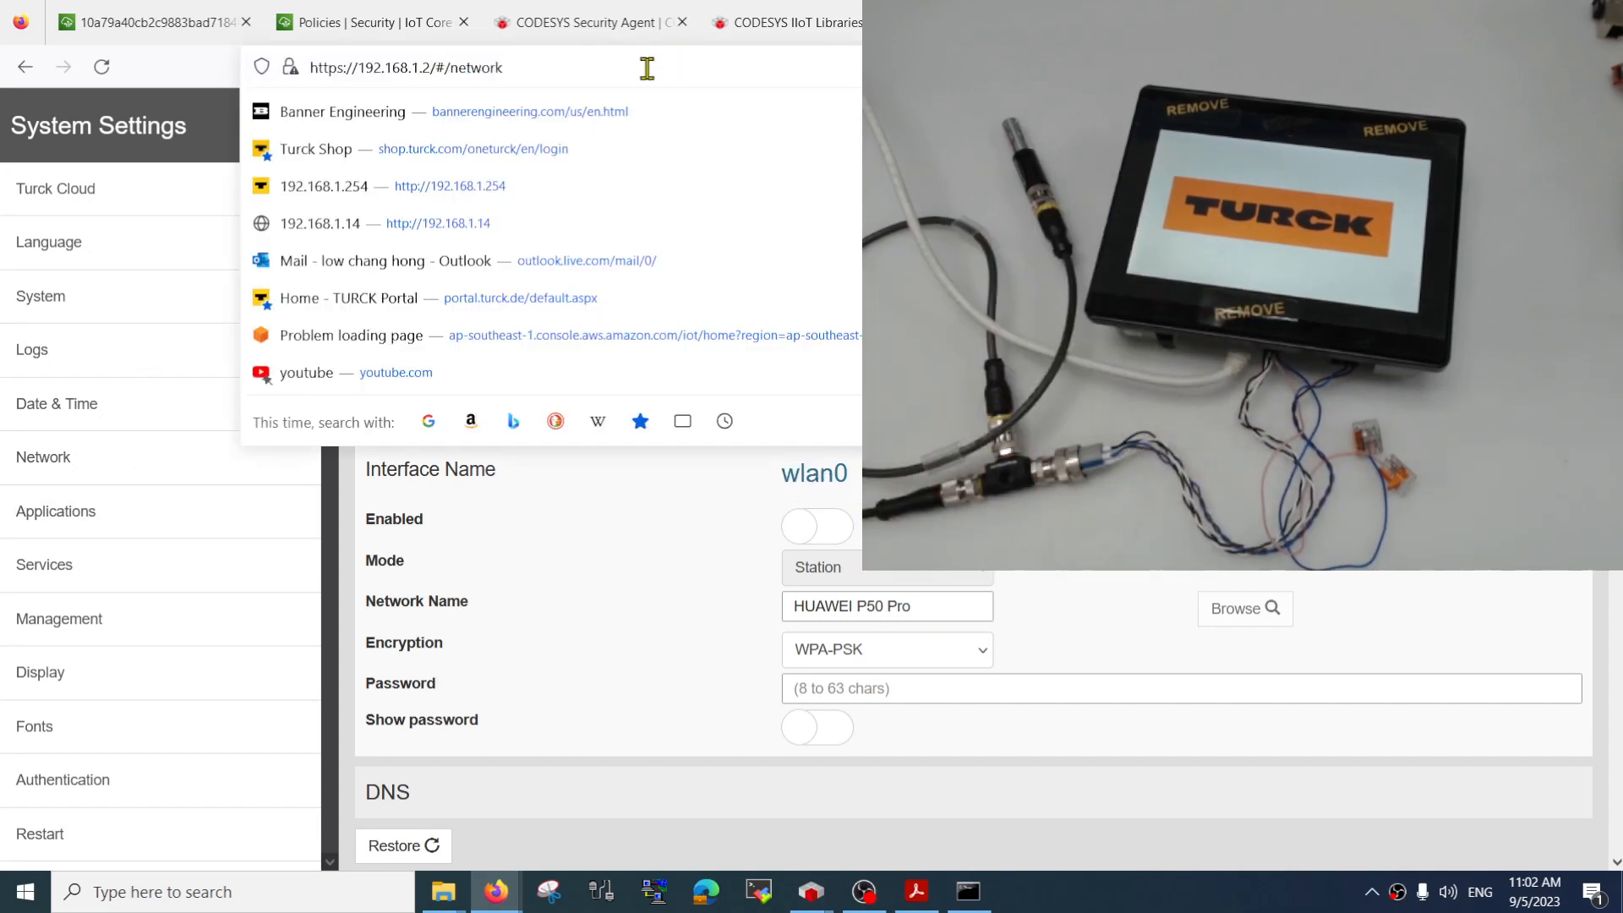
key("Return")
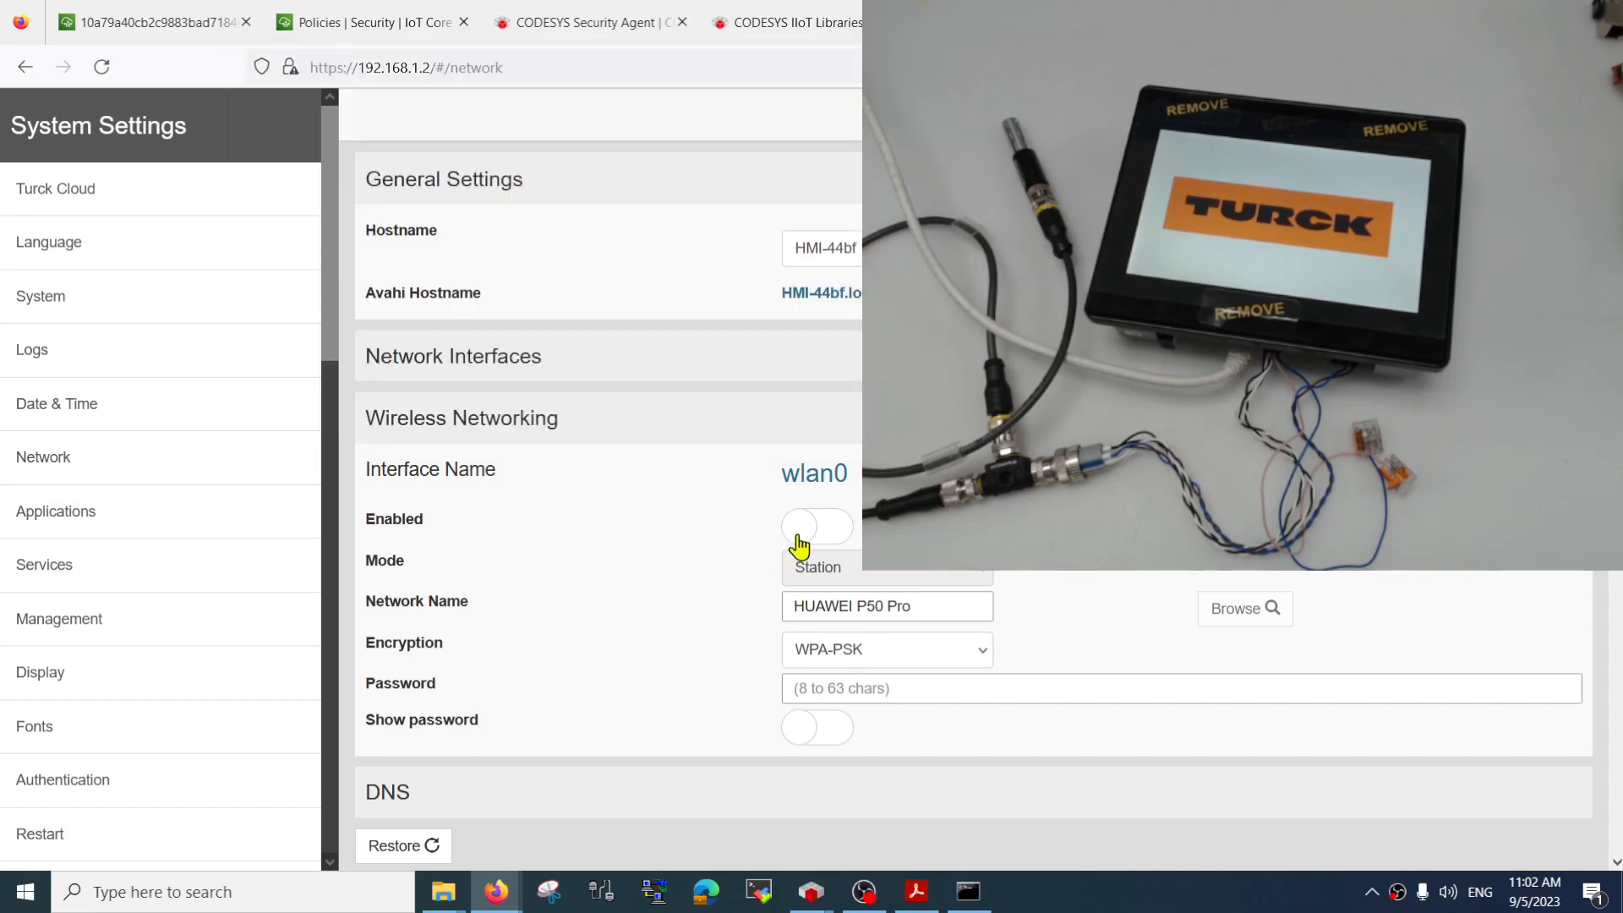
left_click(810, 539)
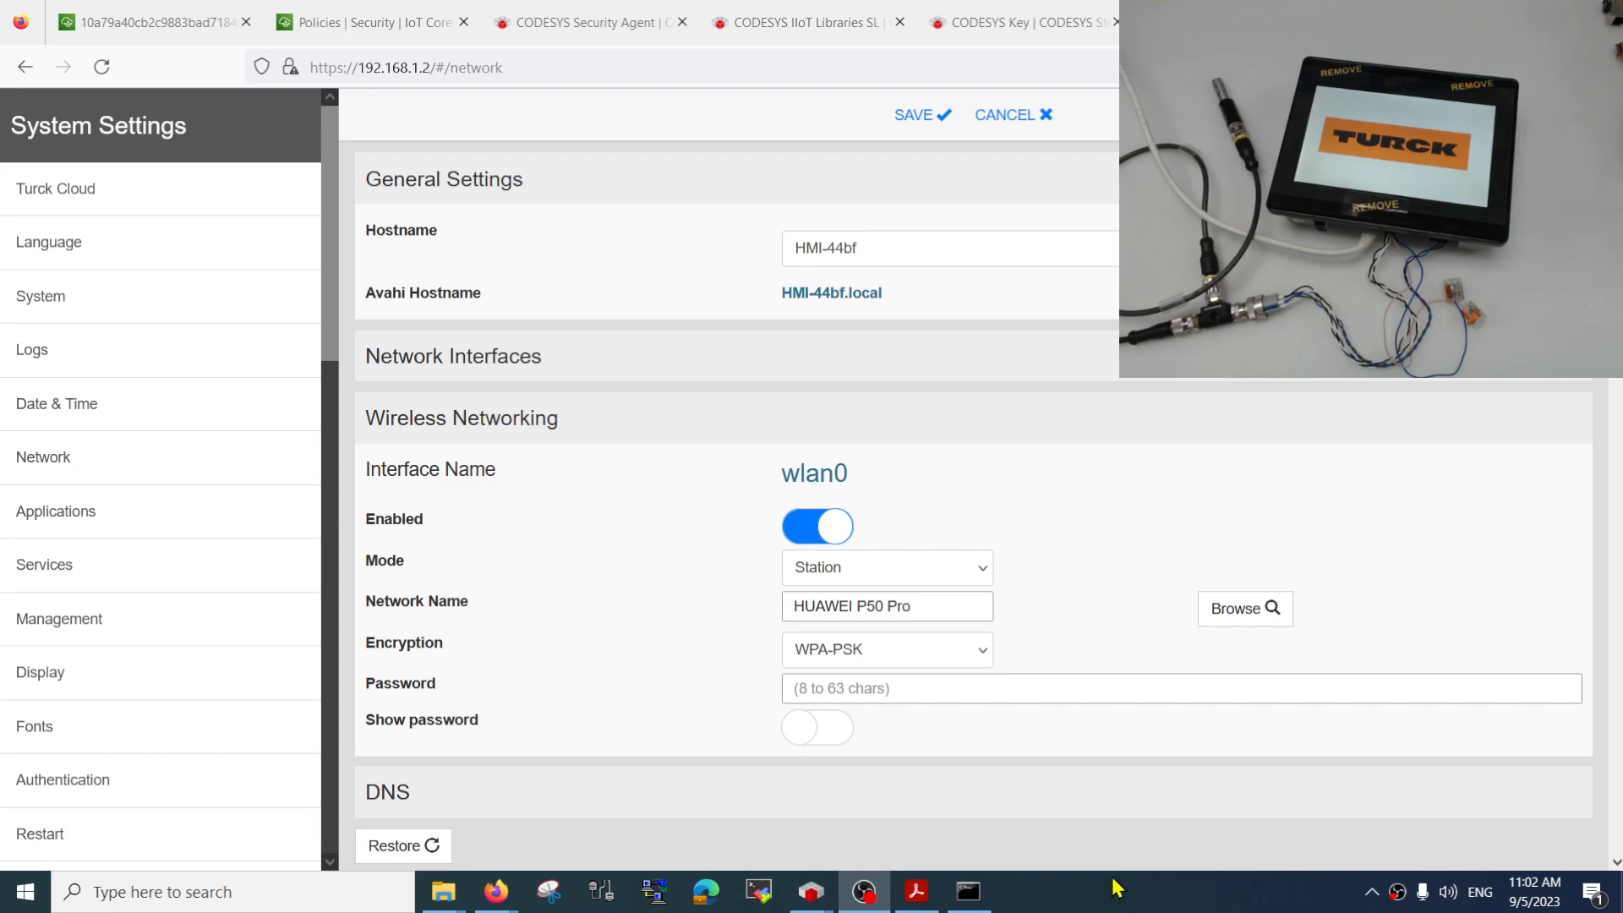
Scan for Wi-Fi networks, choose HUAWEI P50 Pro for wlan0, and set the encryption to WPA-PSK
left_click(1228, 609)
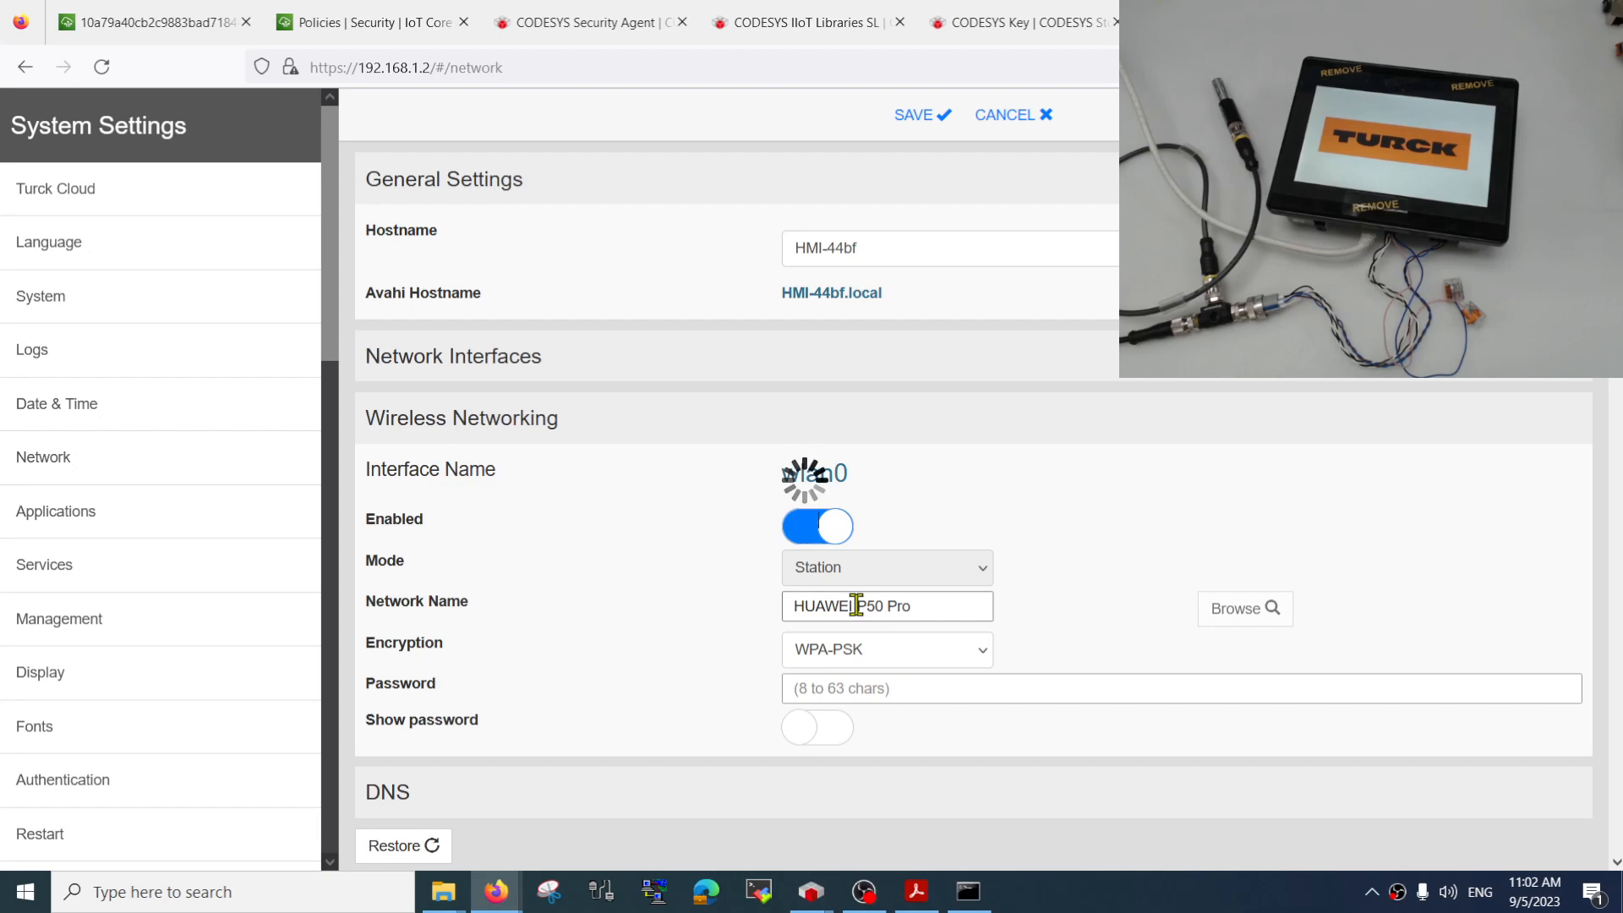
left_click(575, 470)
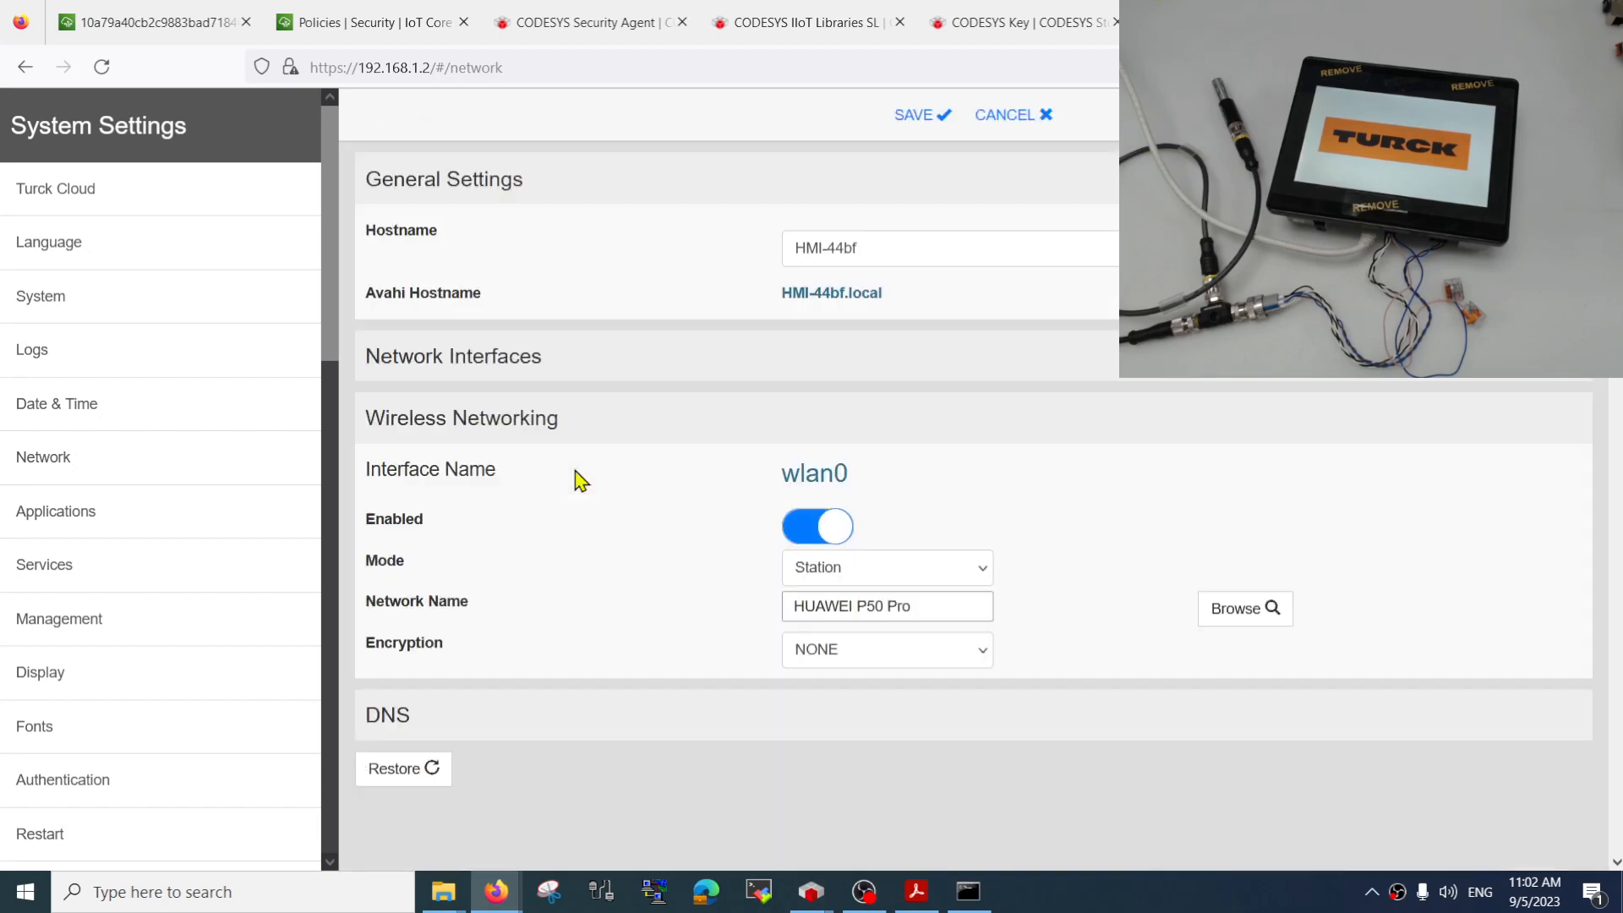
left_click(837, 652)
left_click(889, 710)
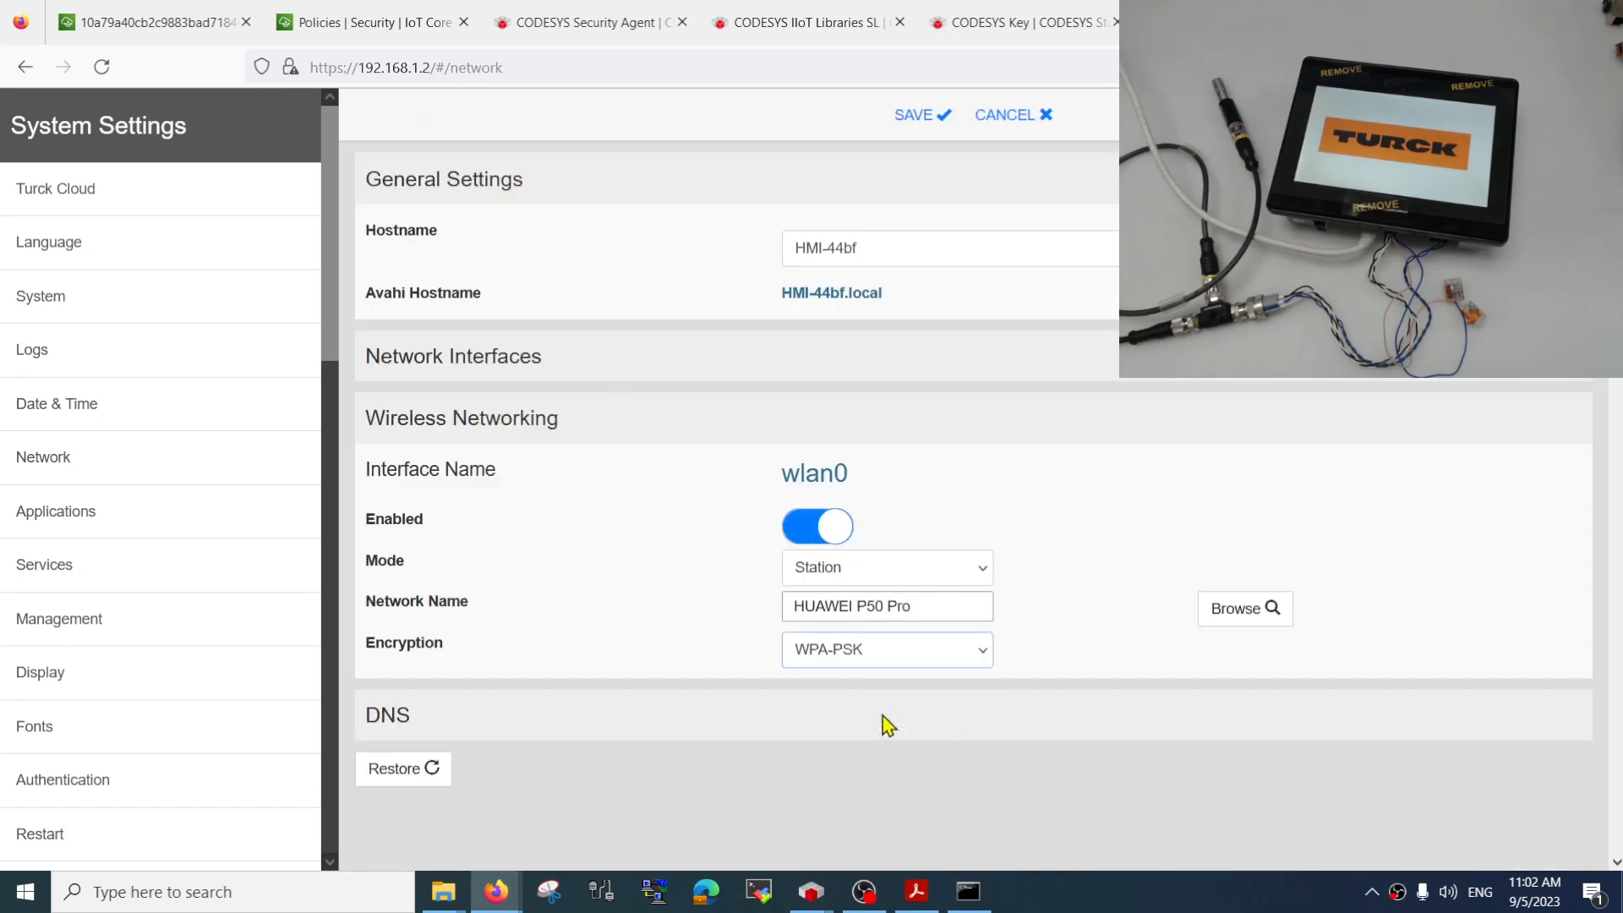
Enter the Wi-Fi password, reveal it briefly to check it, and save the network settings
left_click(867, 690)
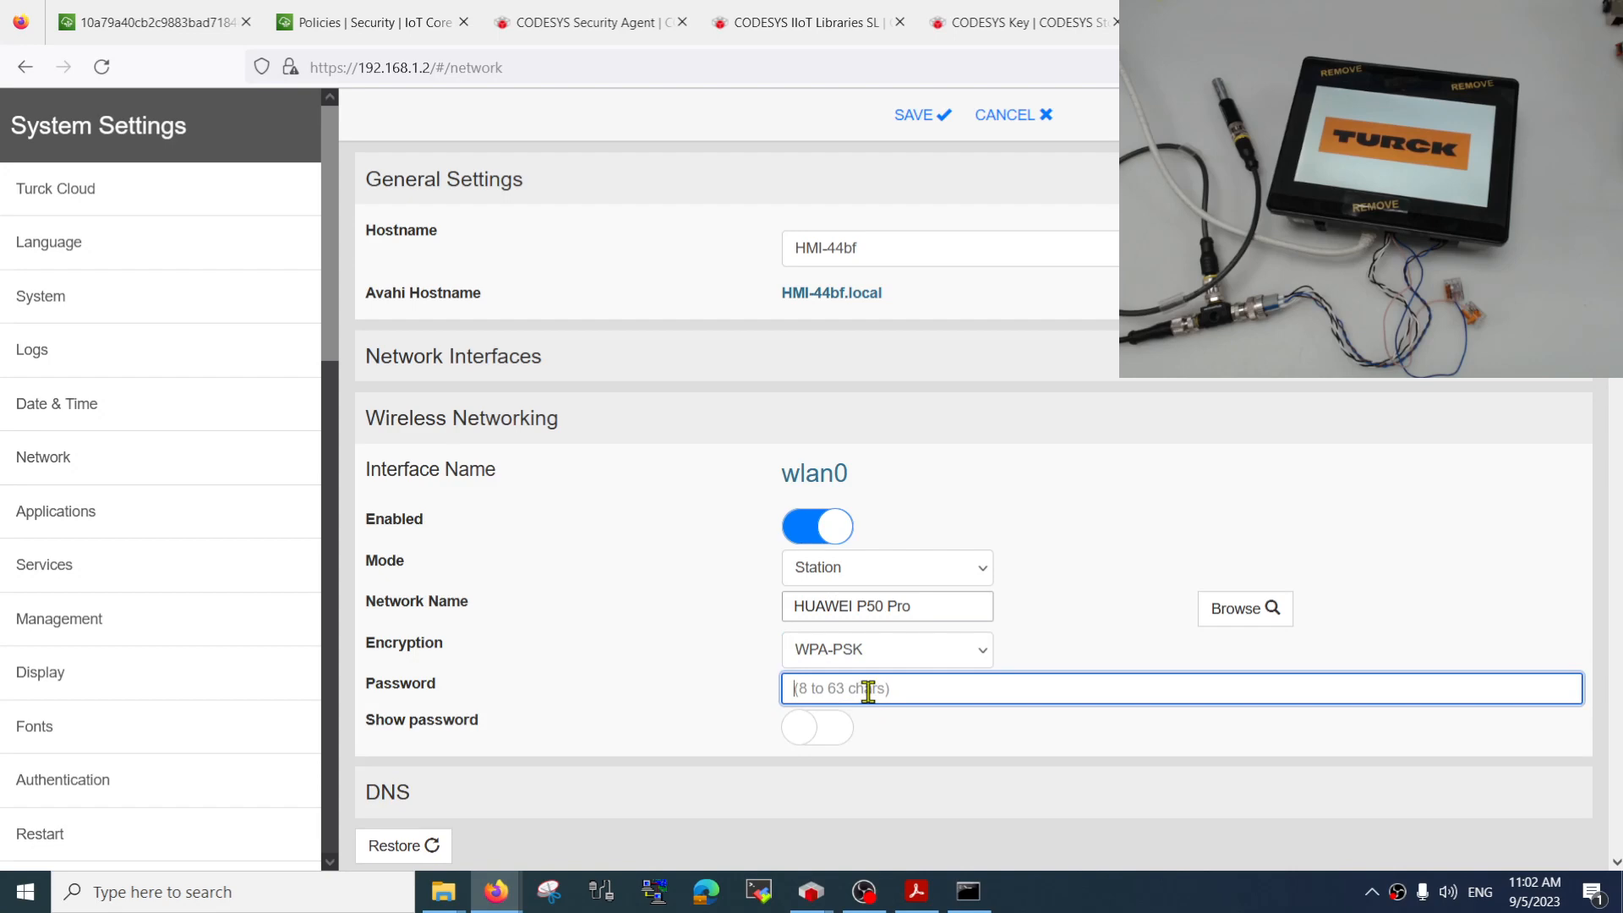
type("••")
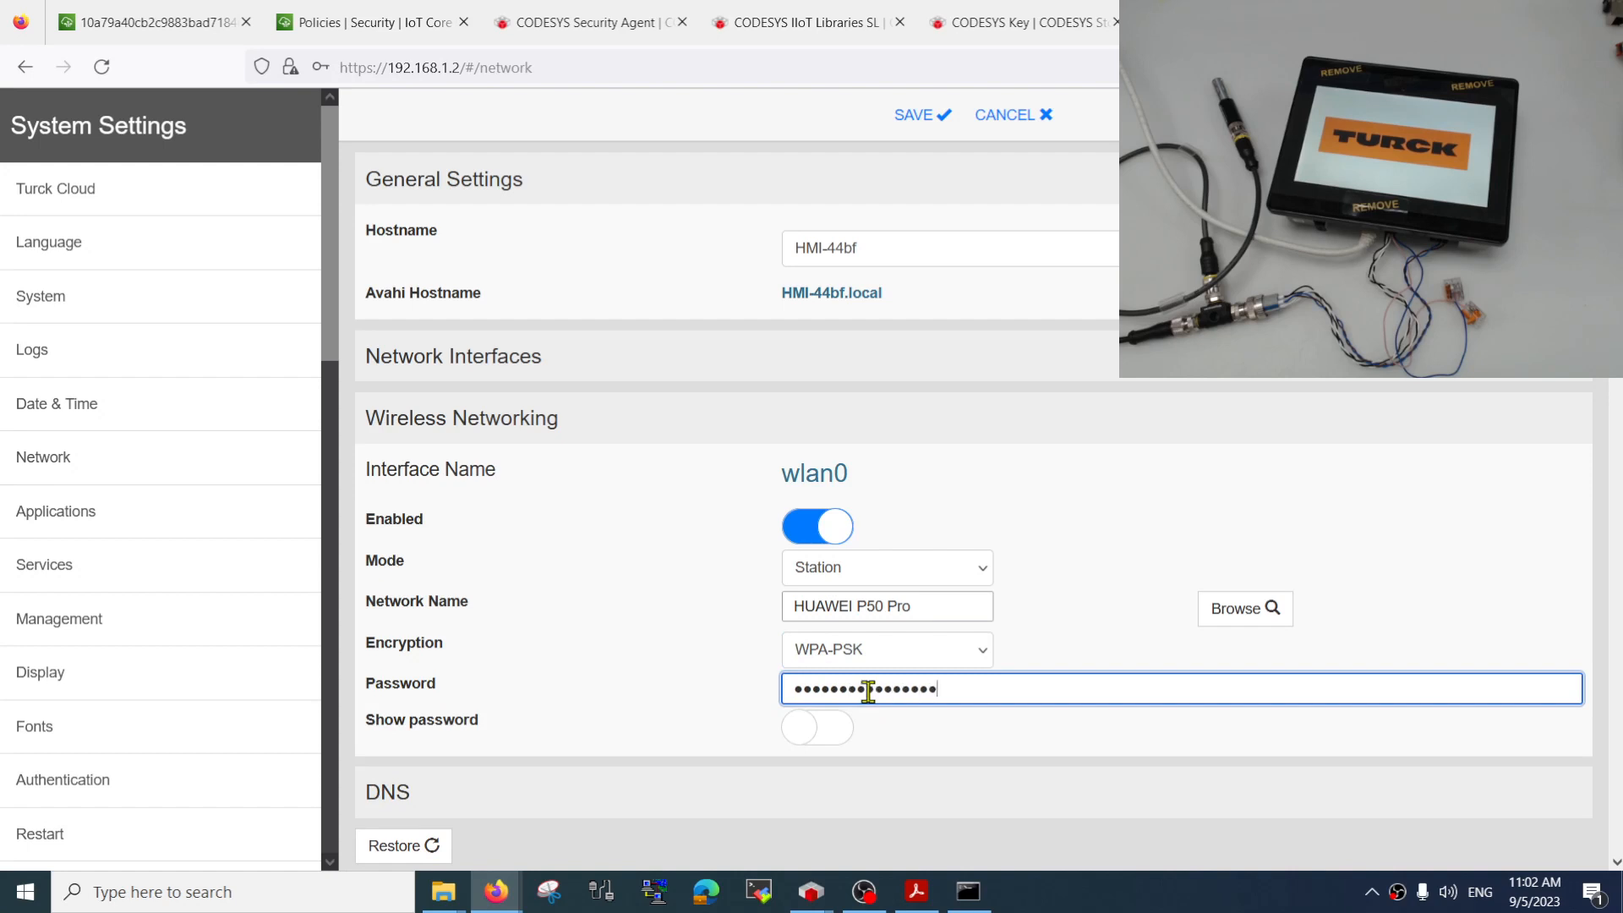
left_click(826, 737)
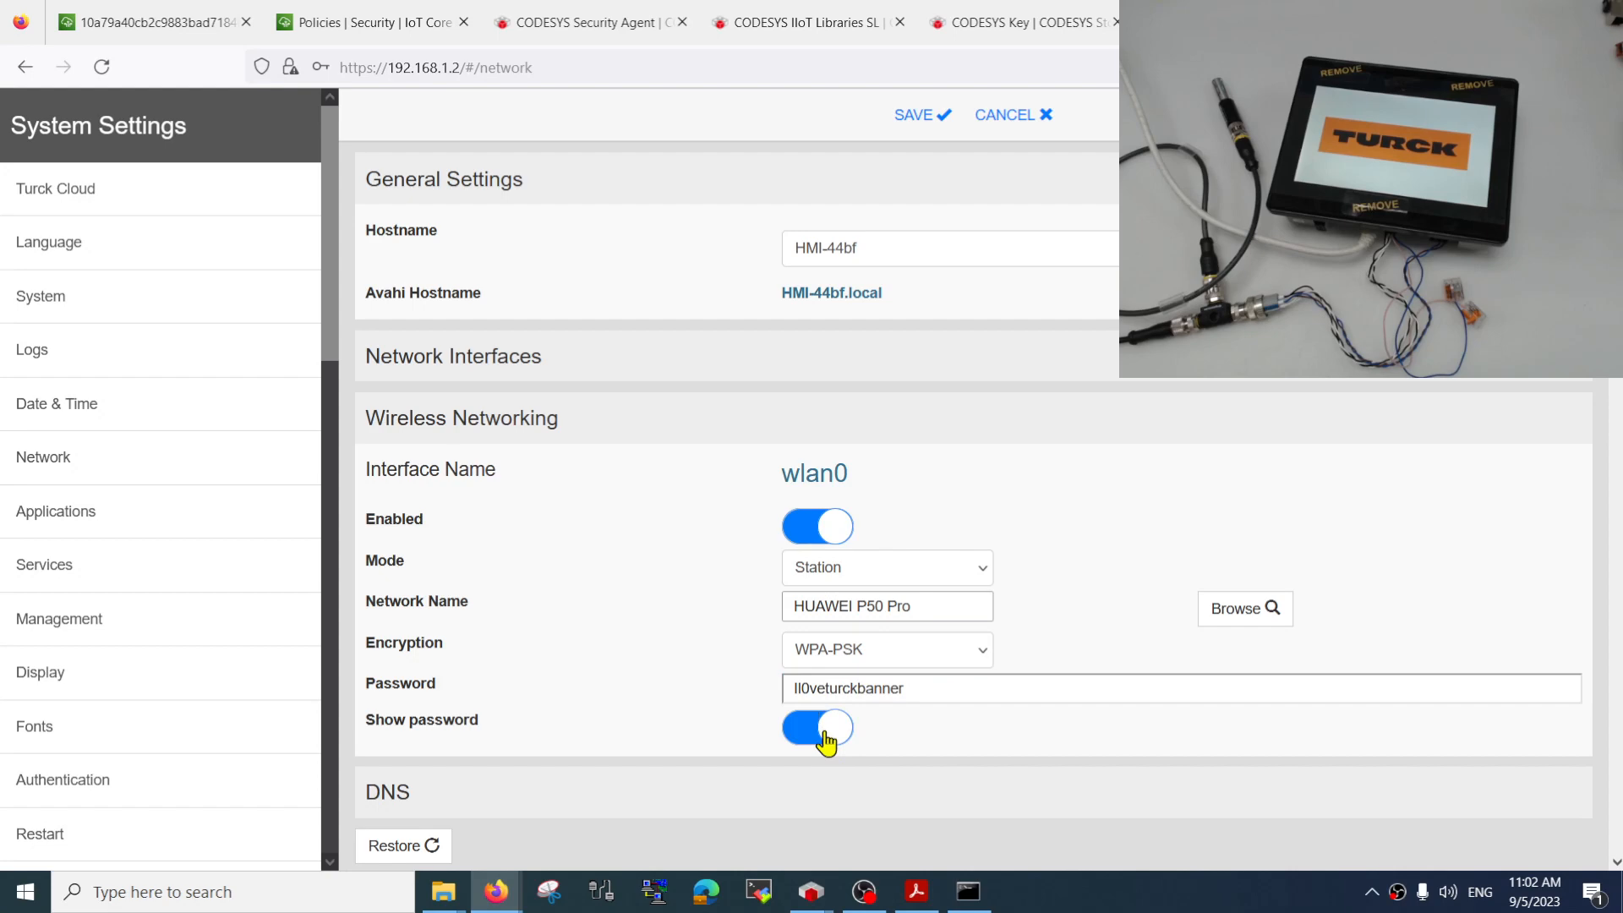
left_click(827, 743)
left_click(914, 114)
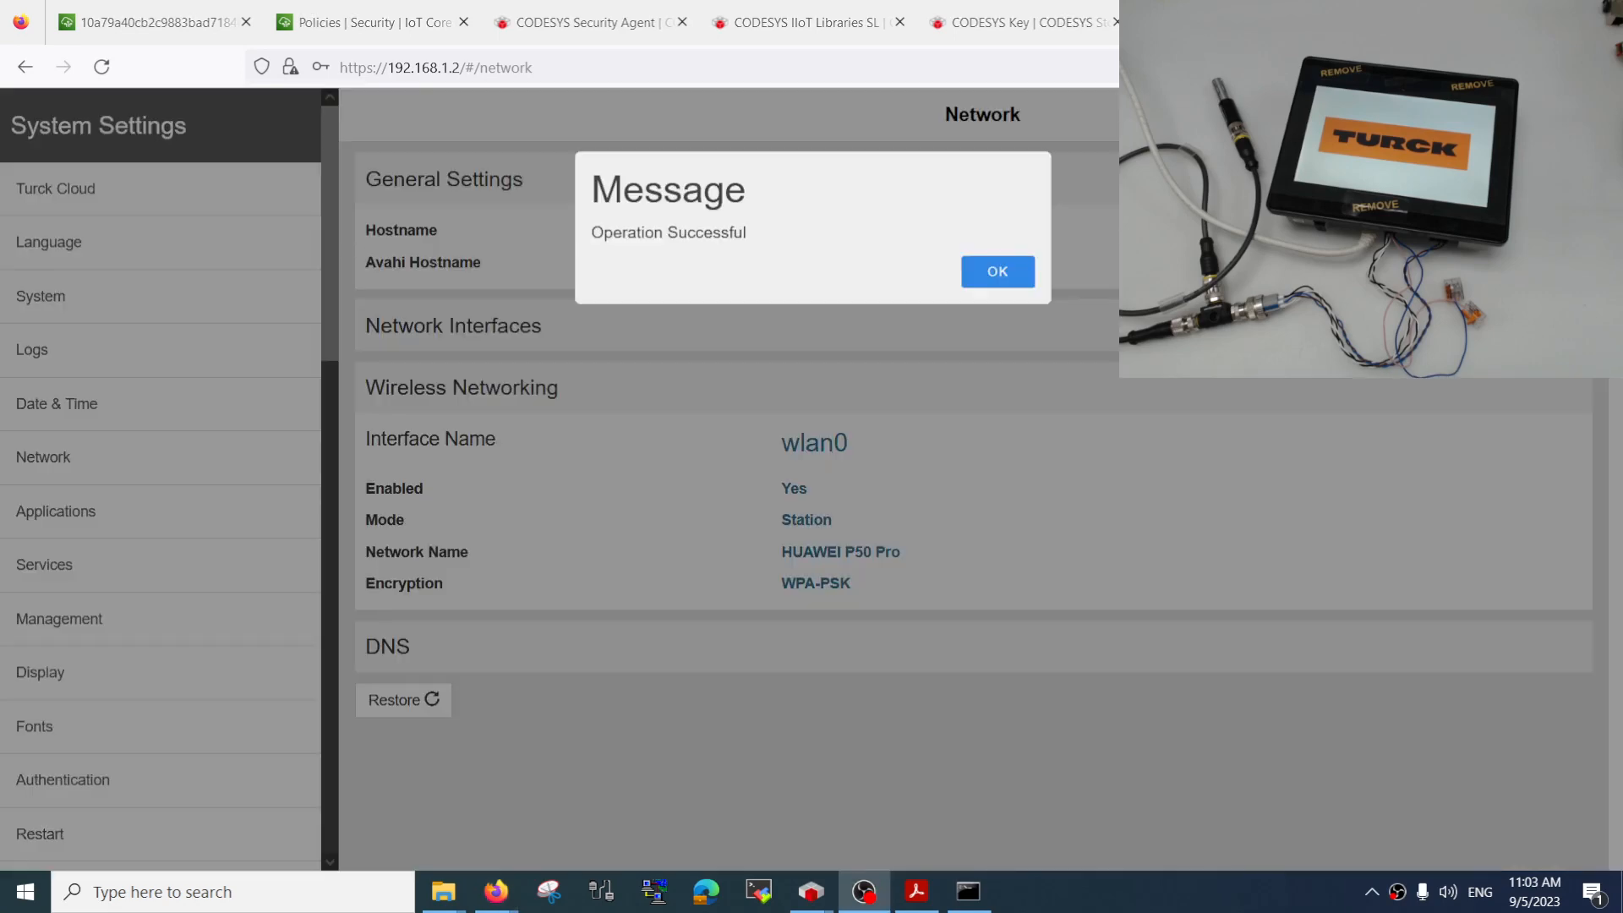
left_click(996, 279)
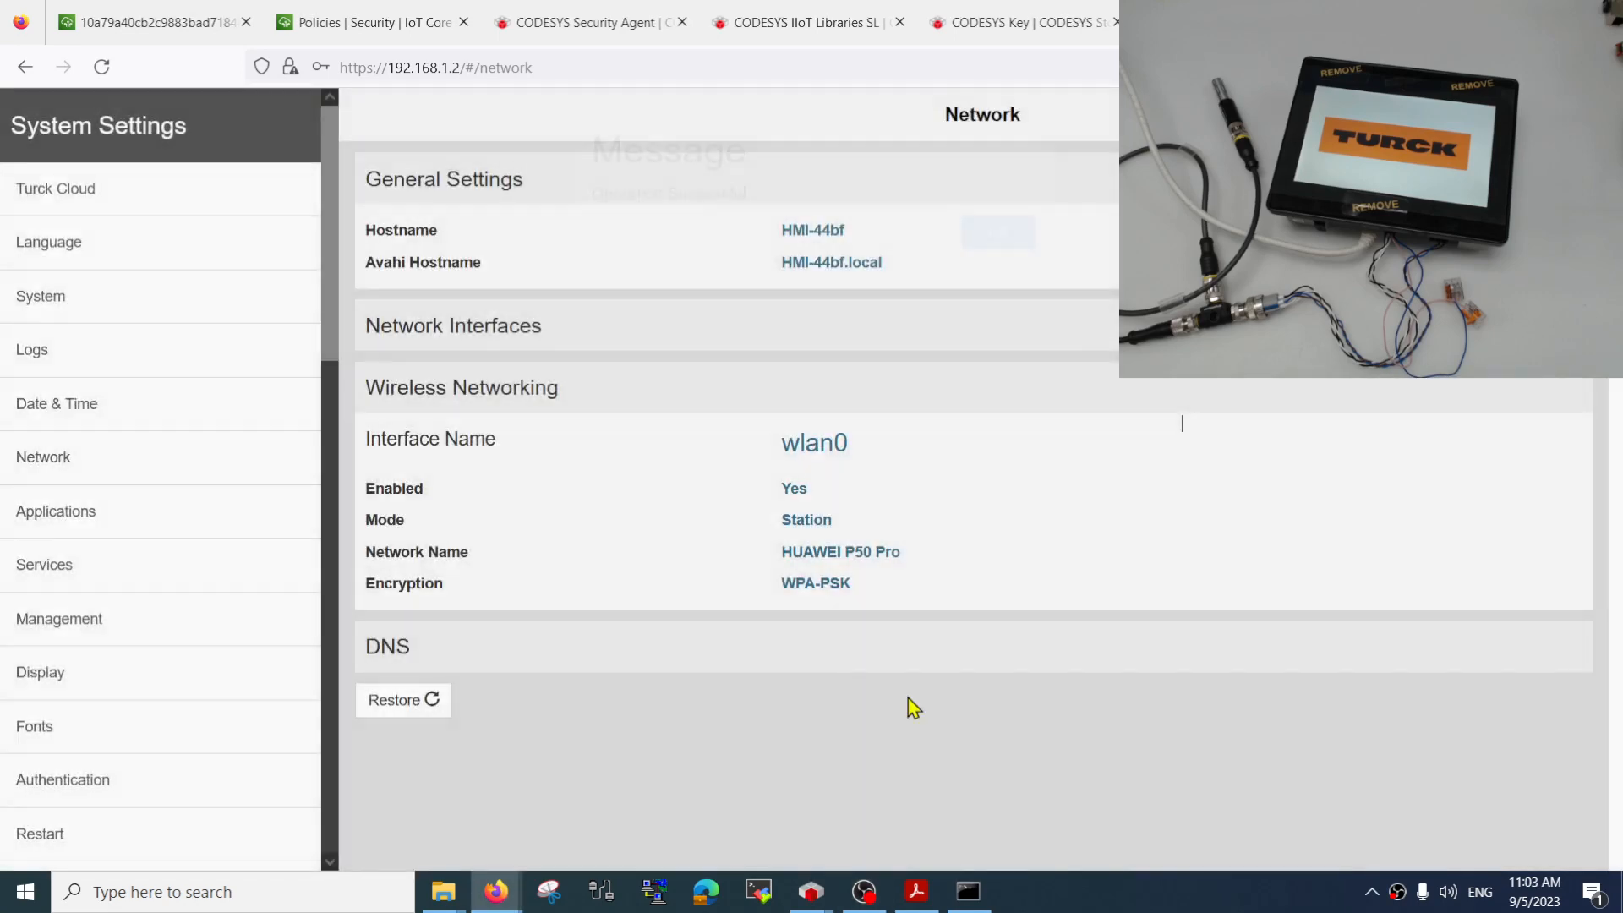
Reopen the network settings and examine the wireless connection state and the network interfaces' addresses
left_click(109, 559)
left_click(91, 469)
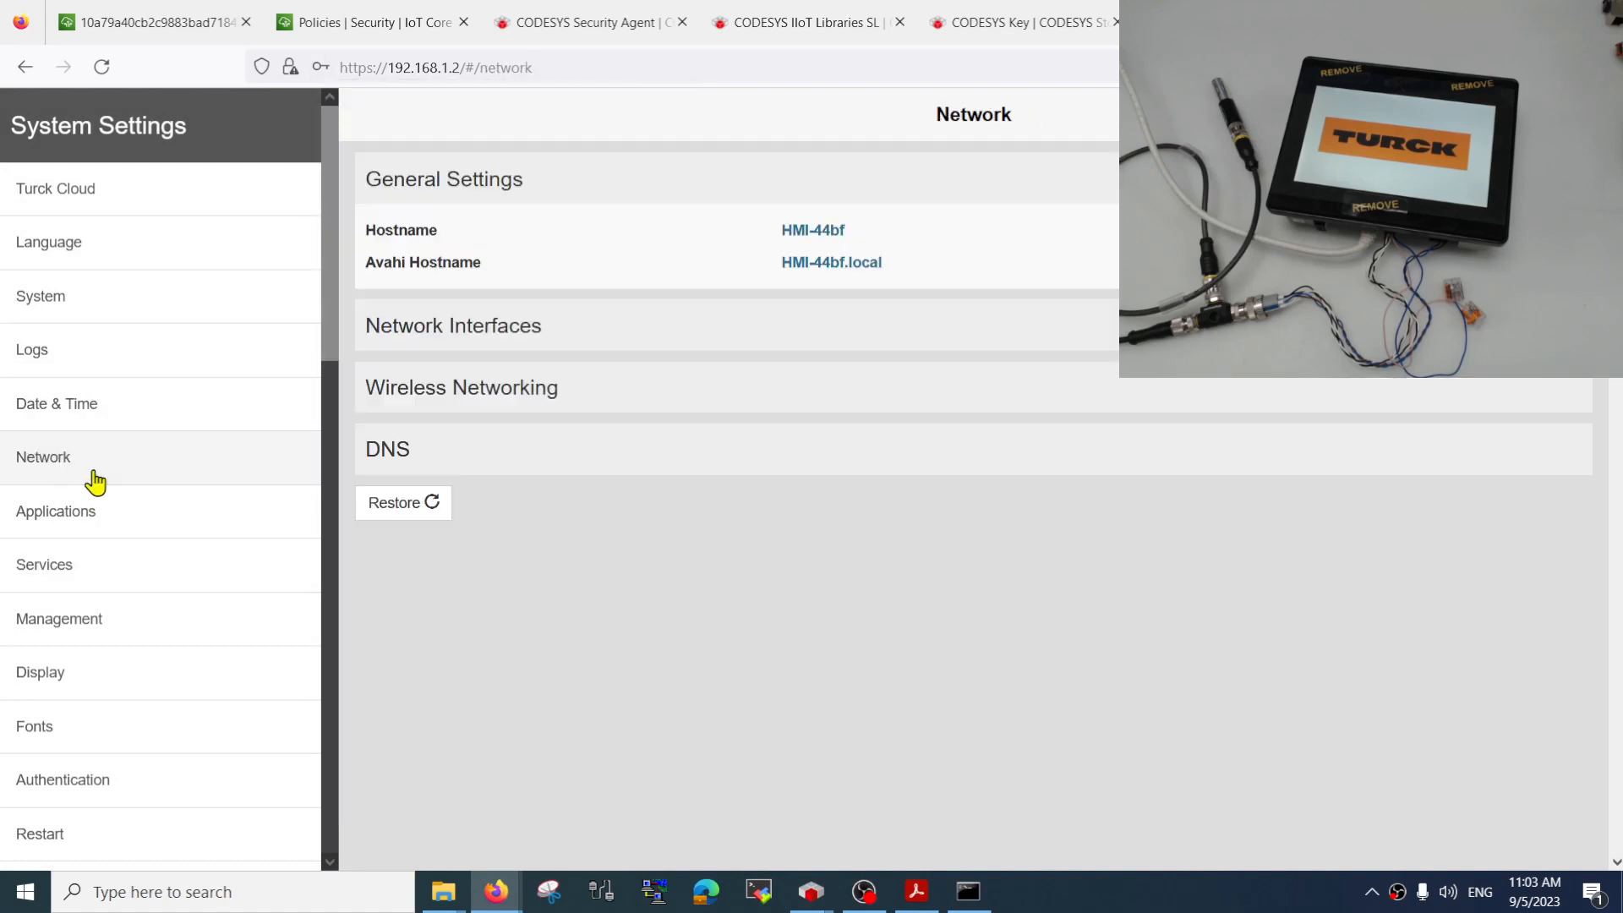
left_click(529, 394)
left_click(638, 325)
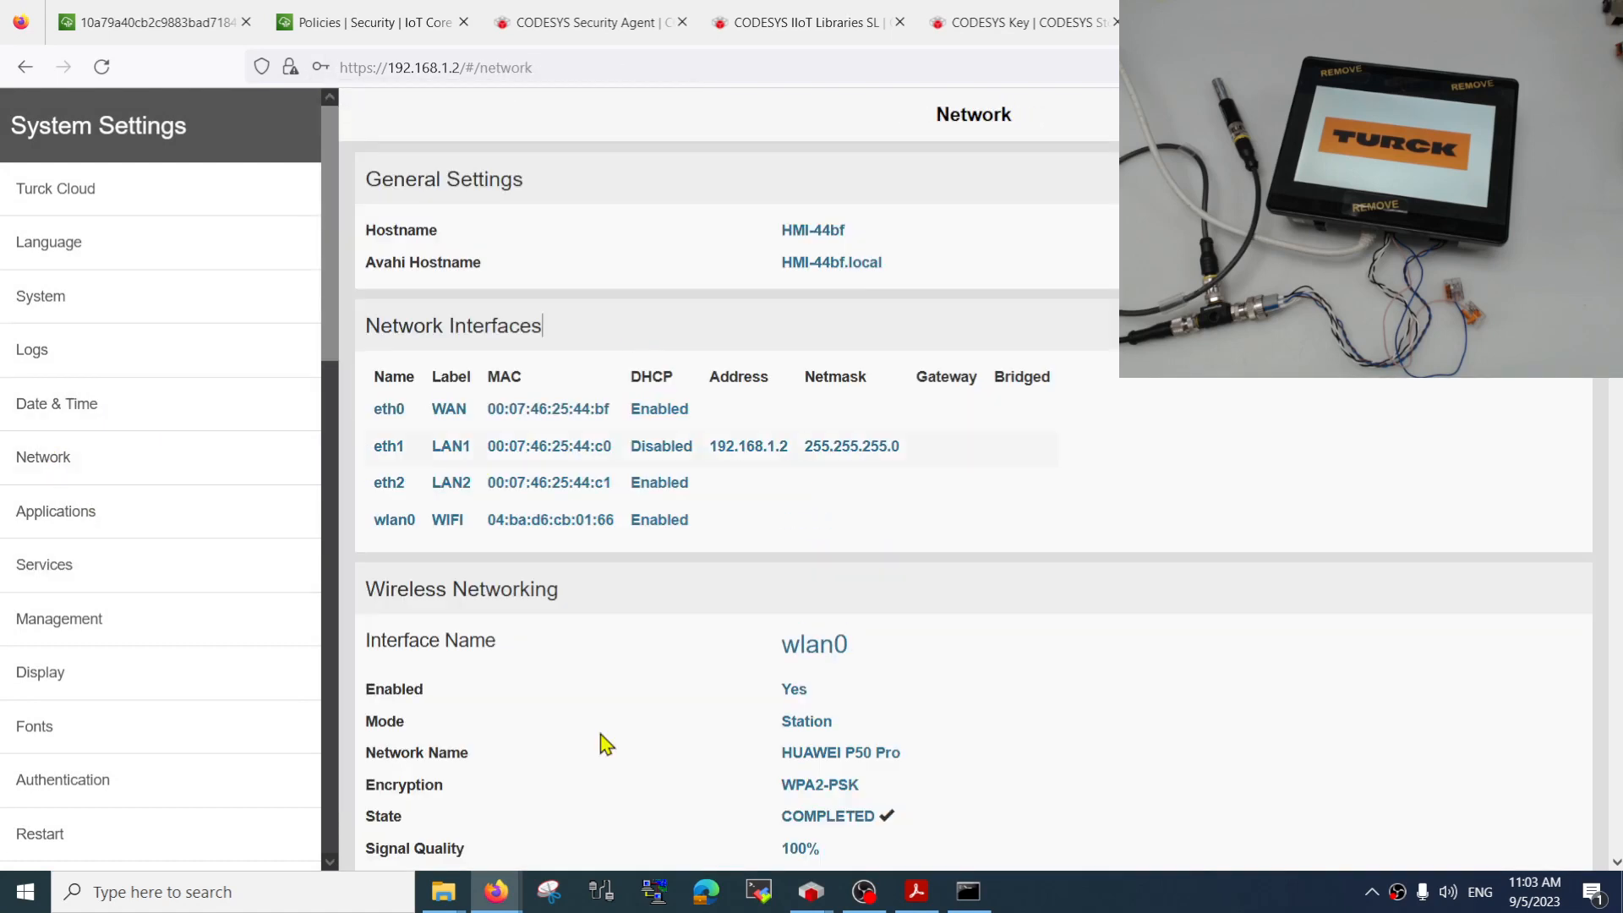
left_click(145, 526)
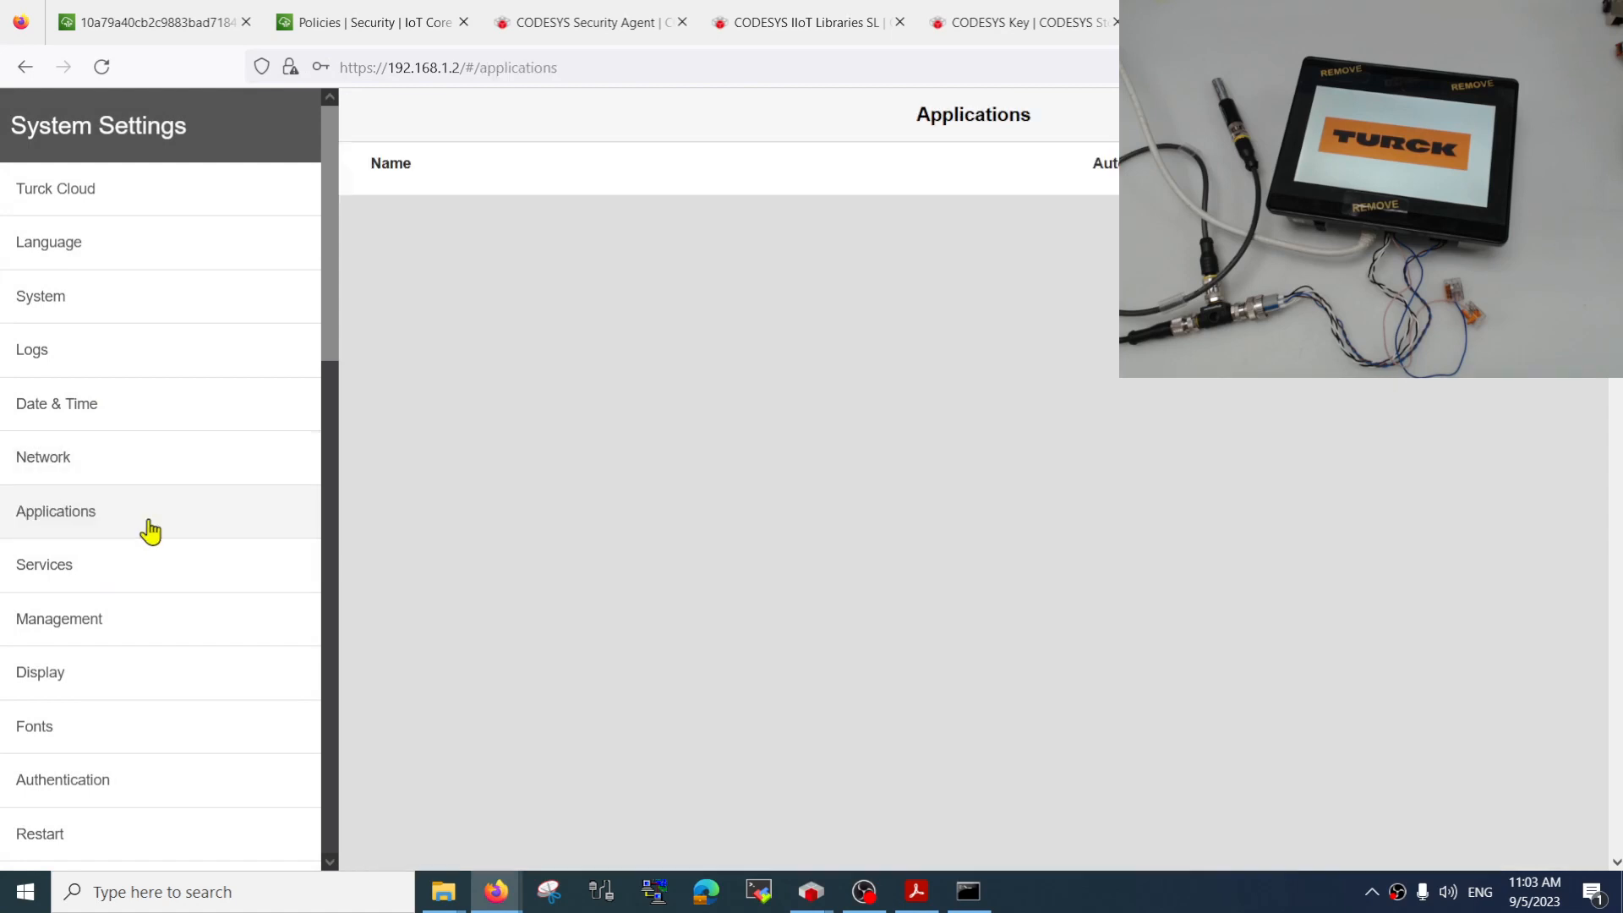
left_click(126, 620)
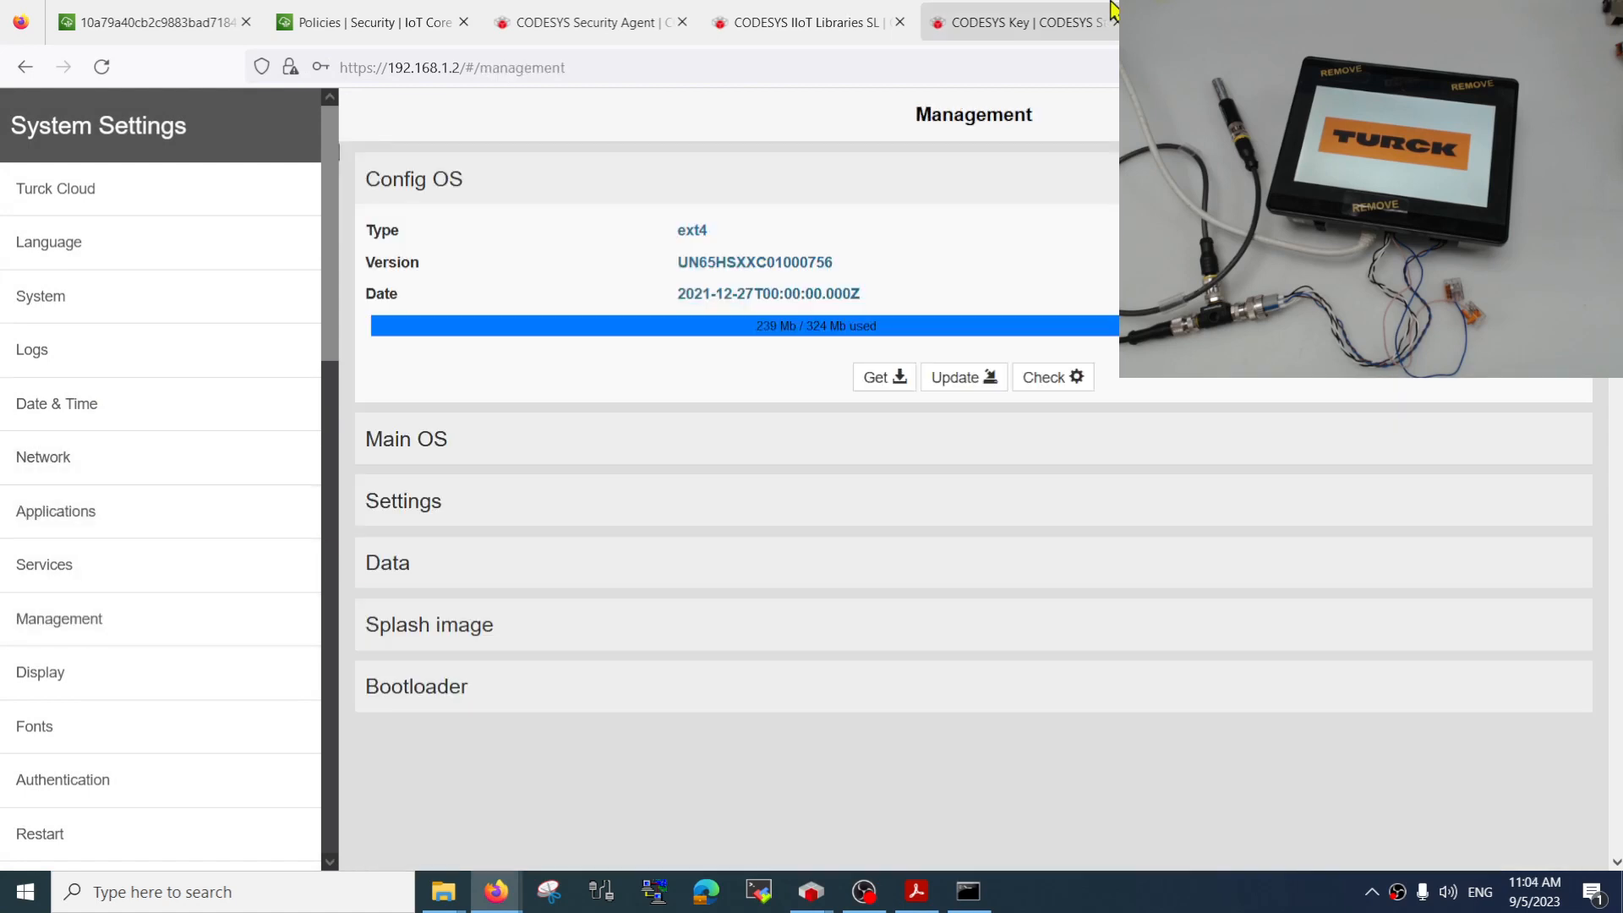
left_click(362, 27)
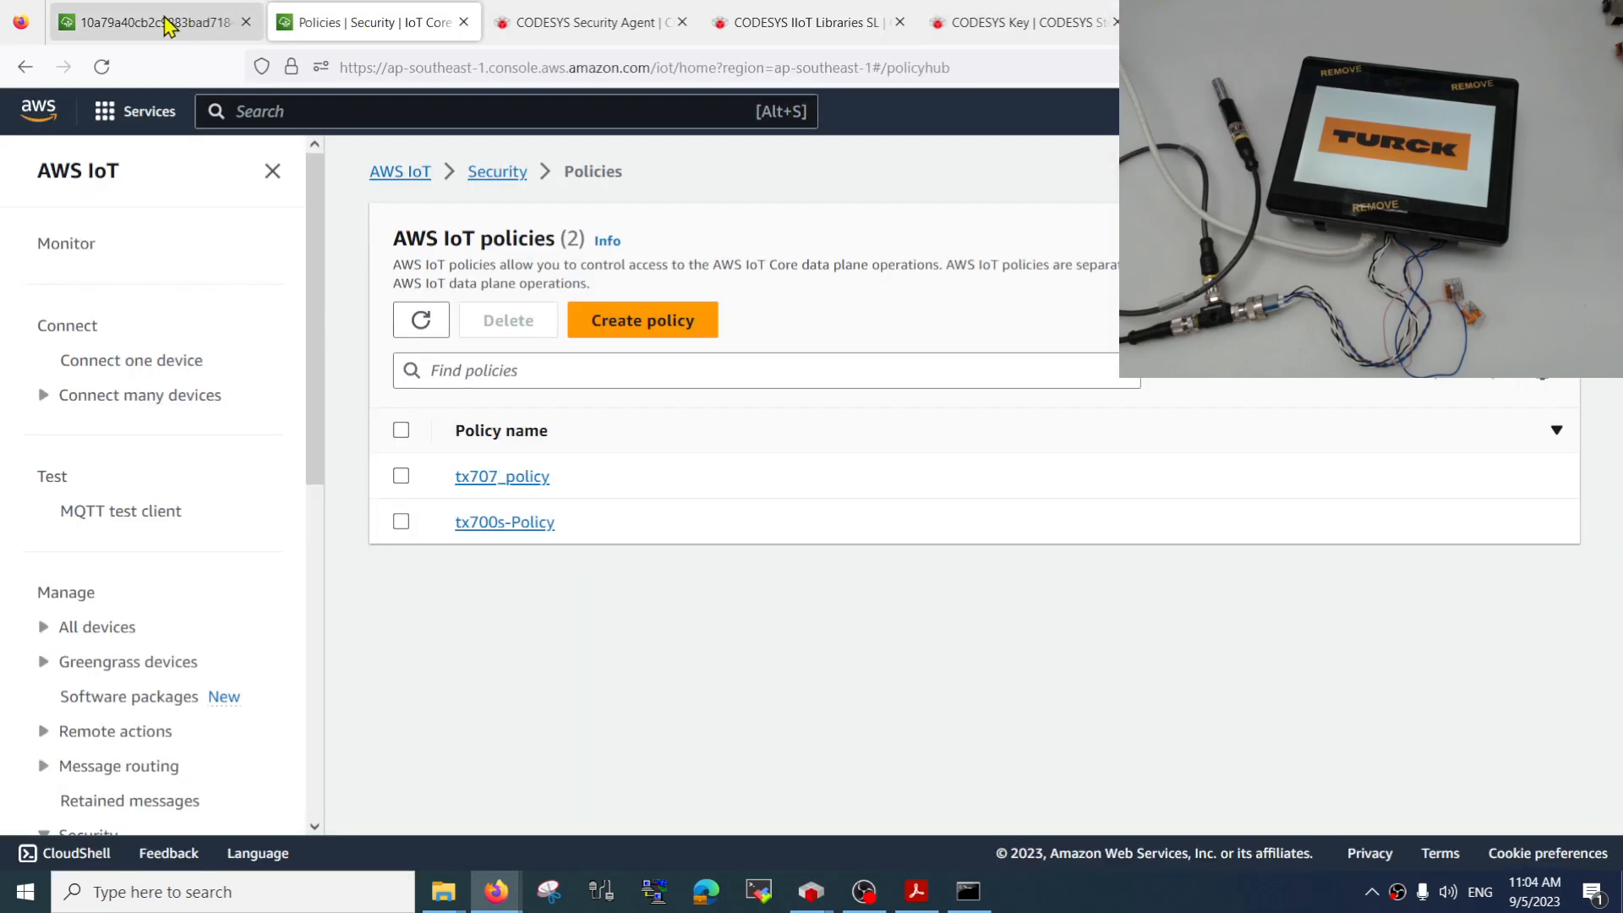
left_click(161, 24)
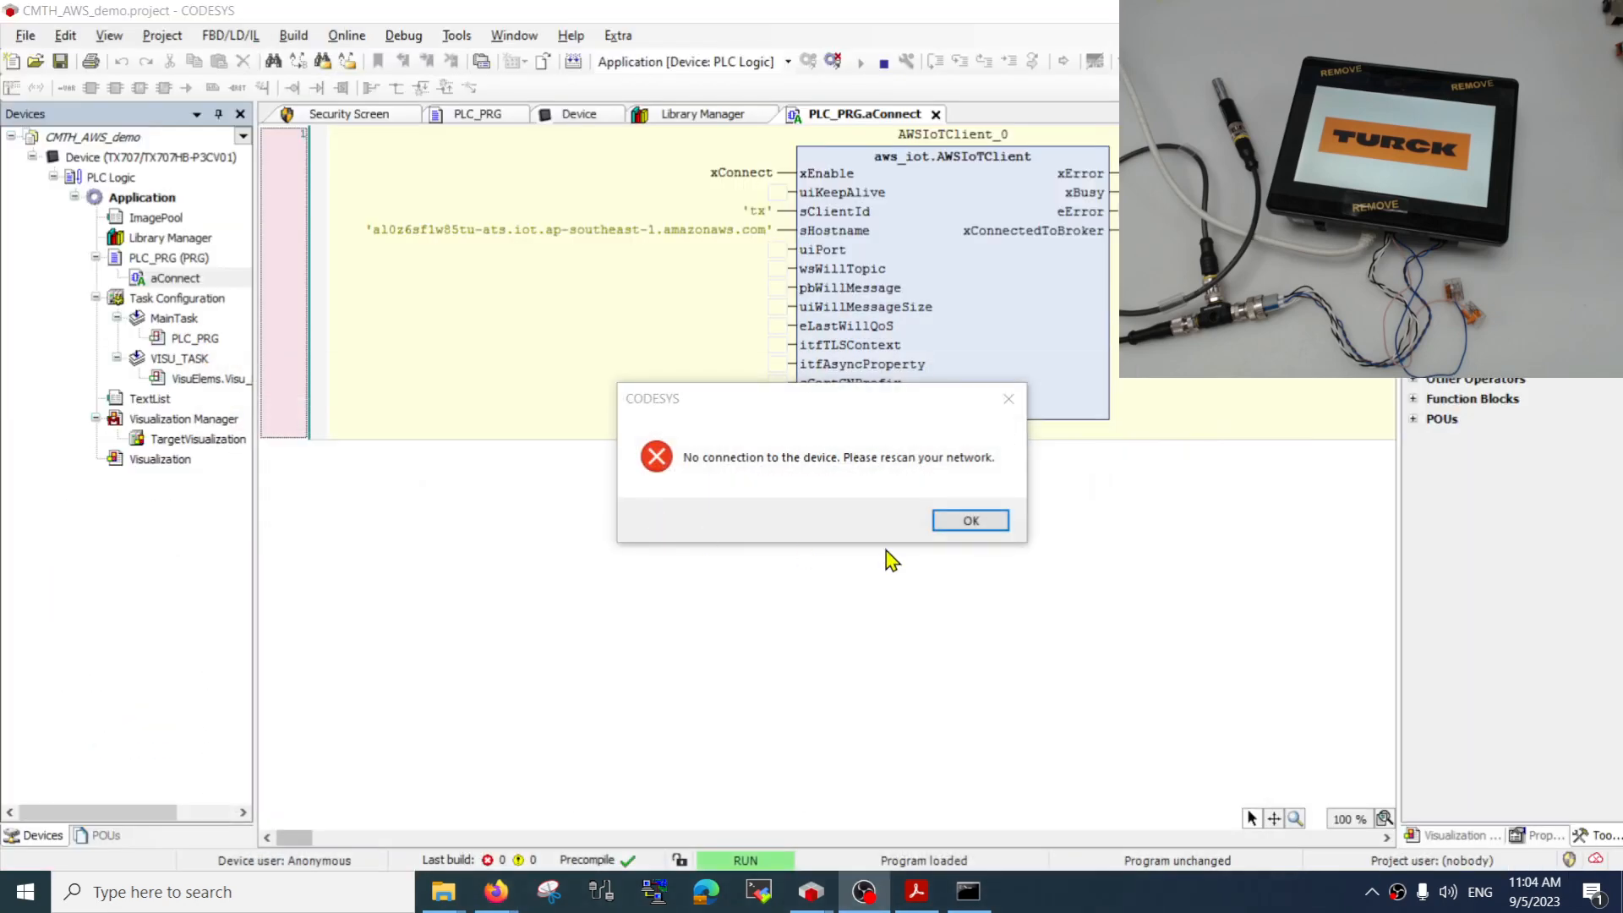
Switch to CODESYS, rescan the network from the device's communication settings, and select the TX707-P3CV01 controller as the target
left_click(963, 522)
double_click(179, 160)
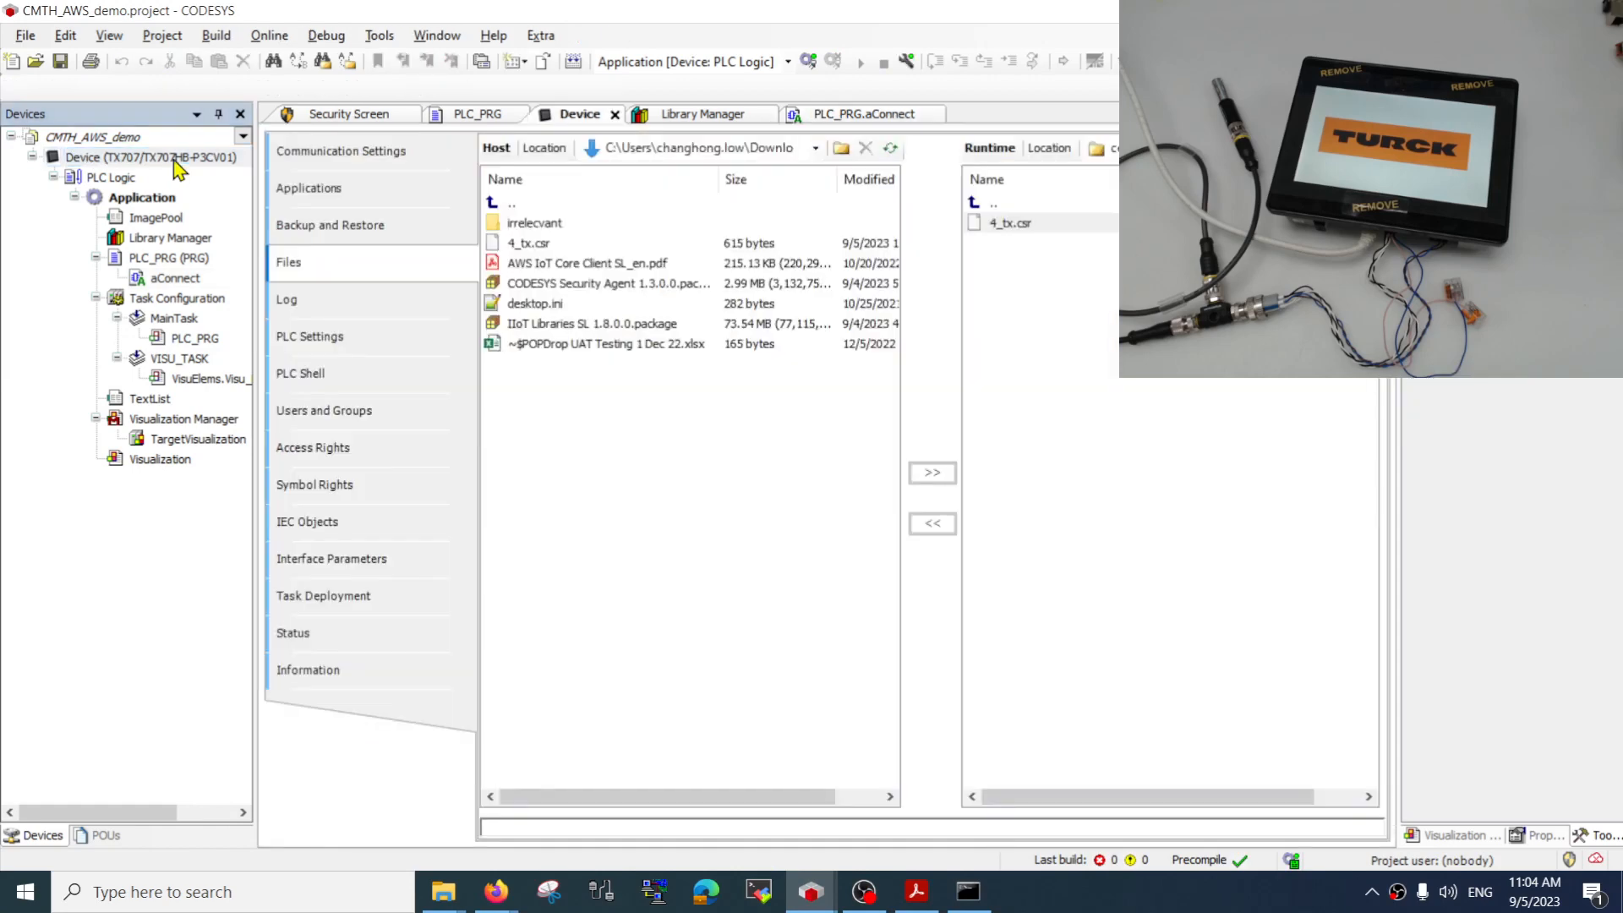
left_click(409, 152)
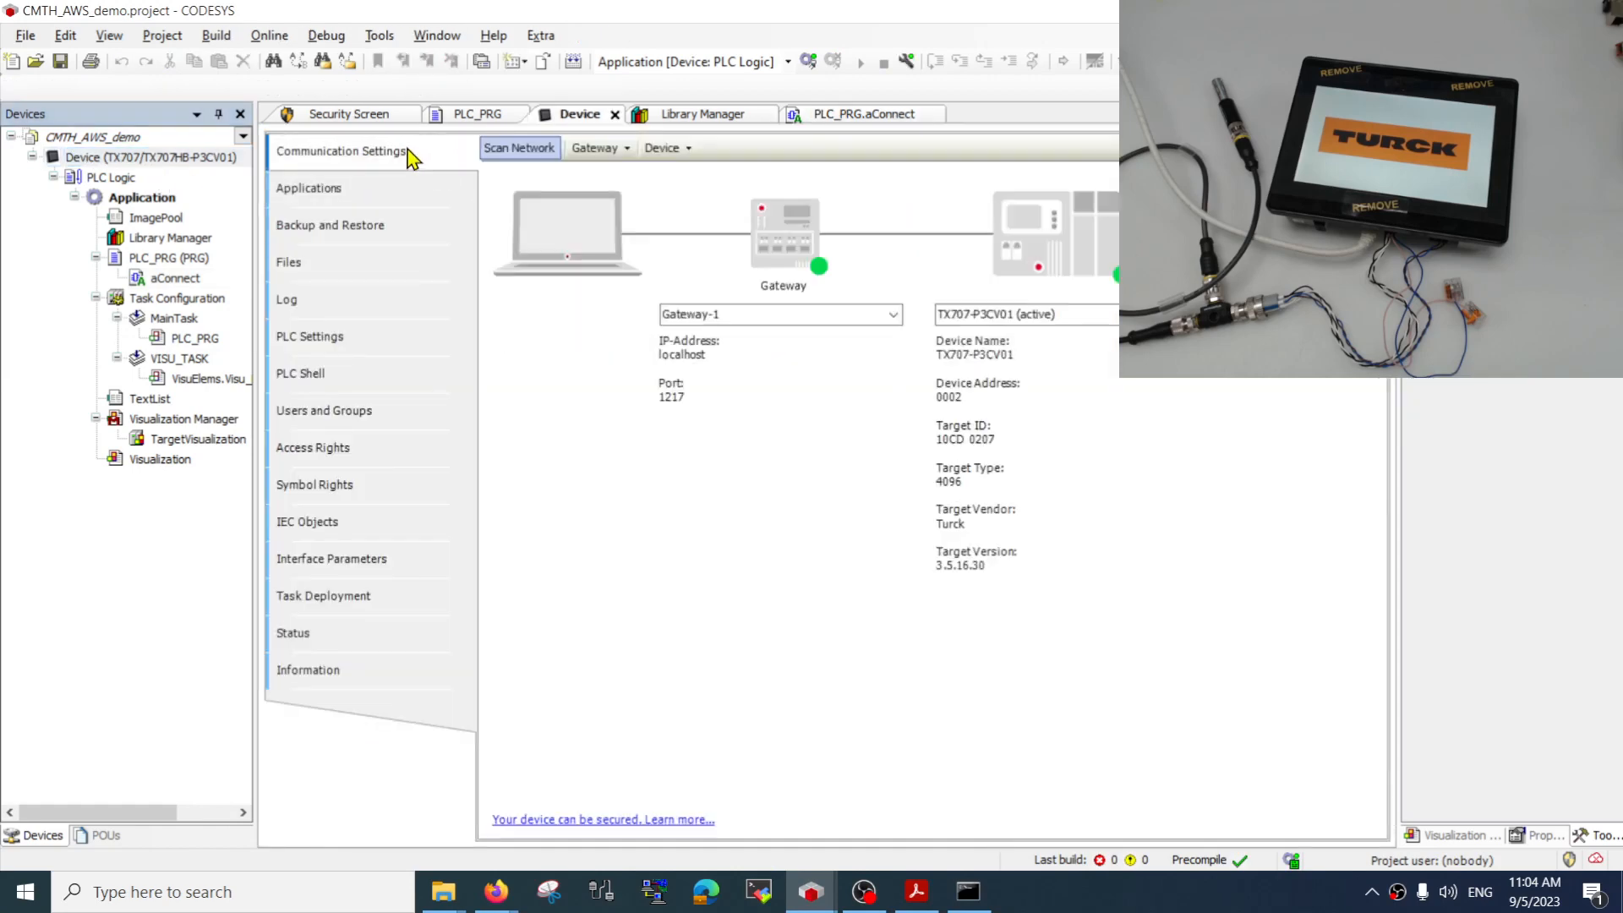
left_click(521, 149)
double_click(579, 294)
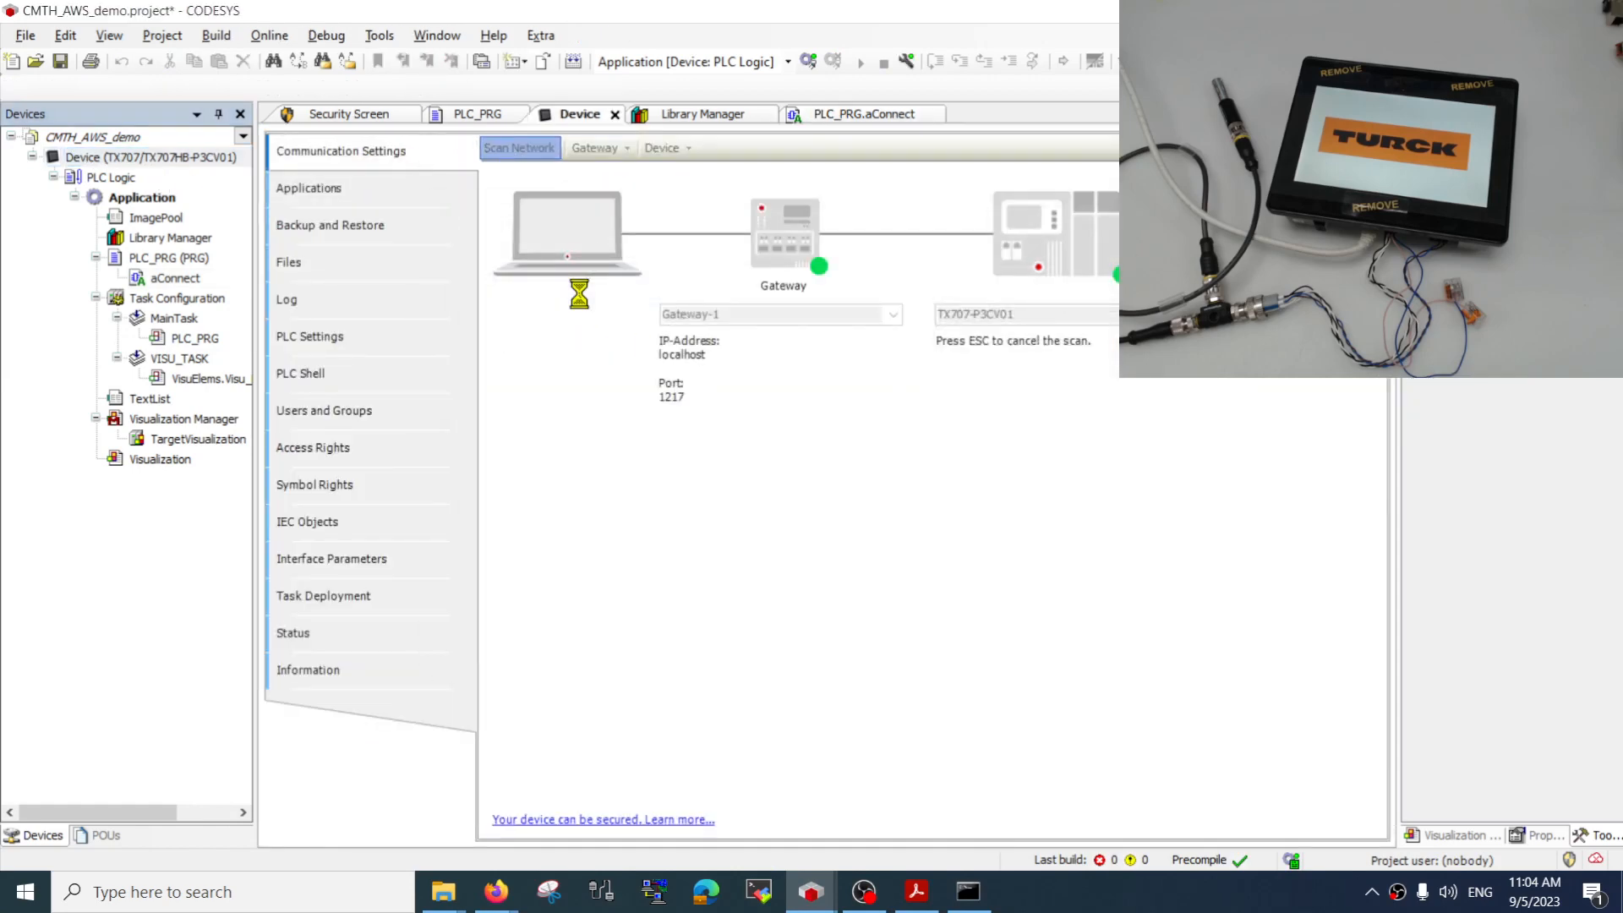
Log in to the controller and write TRUE to xConnect, the enable input of AWSIoTClient_0 in the aConnect action
left_click(808, 61)
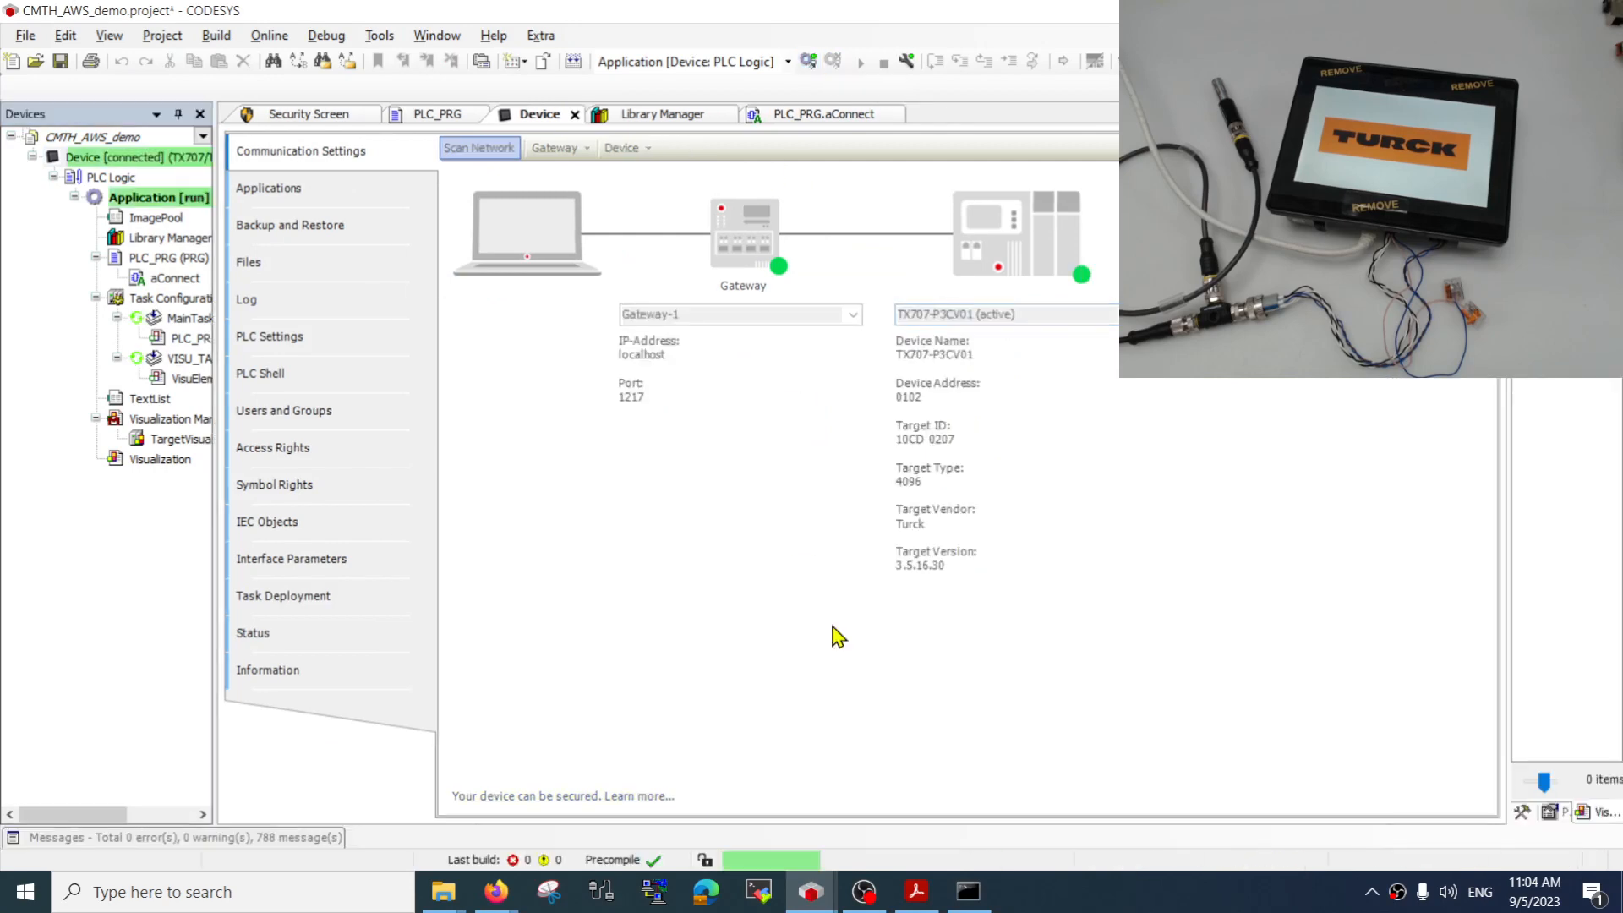
double_click(165, 279)
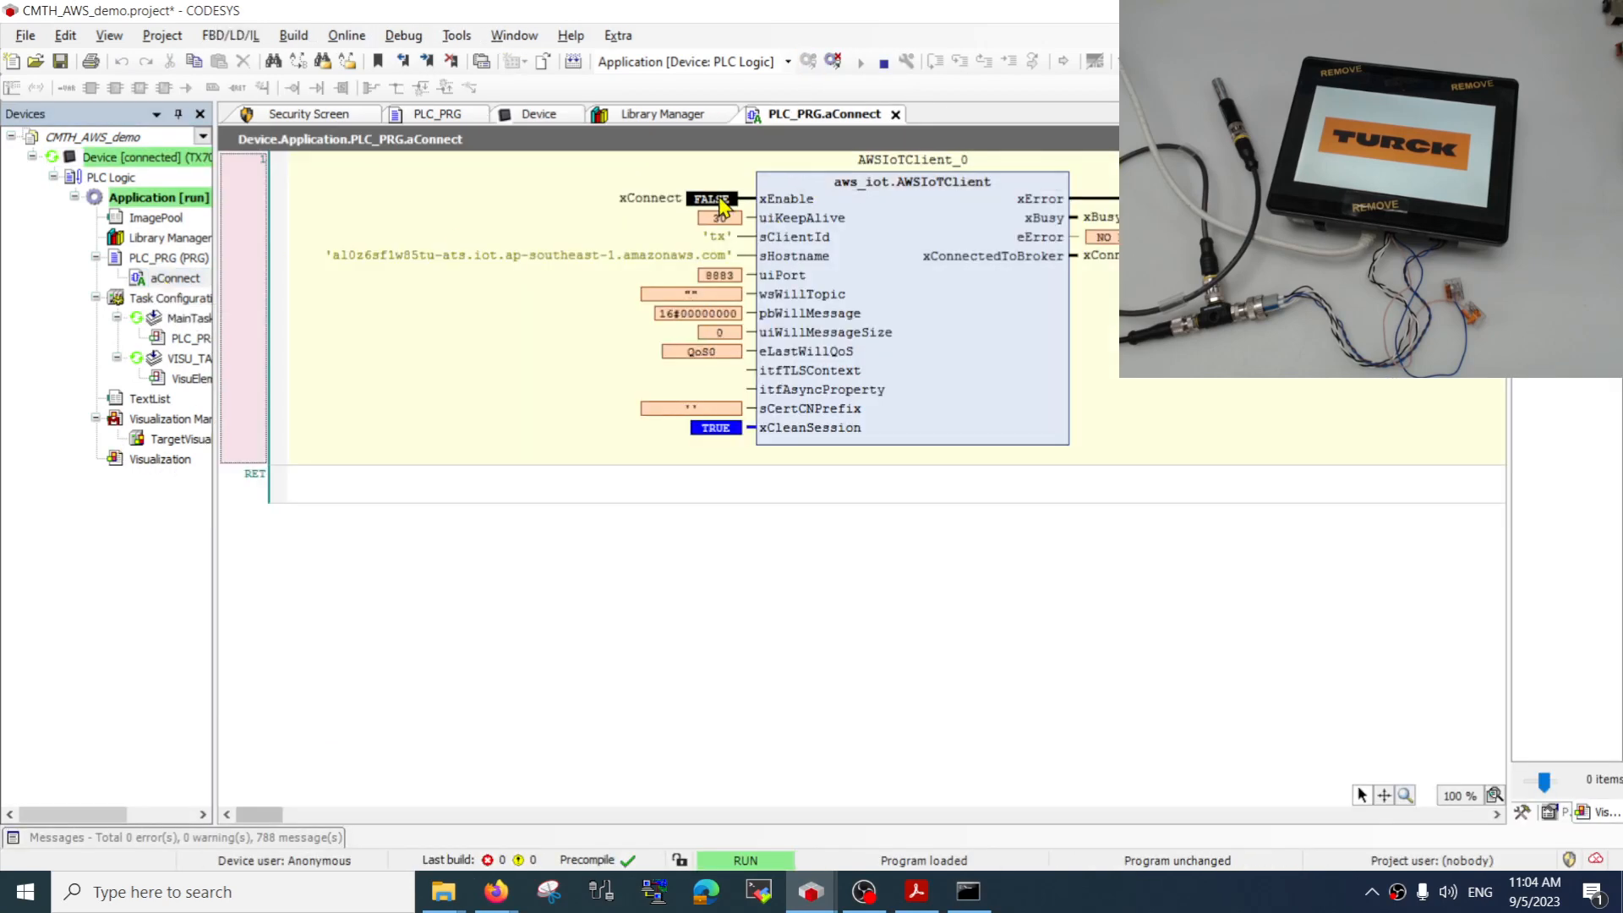
double_click(710, 199)
key("ctrl+F7")
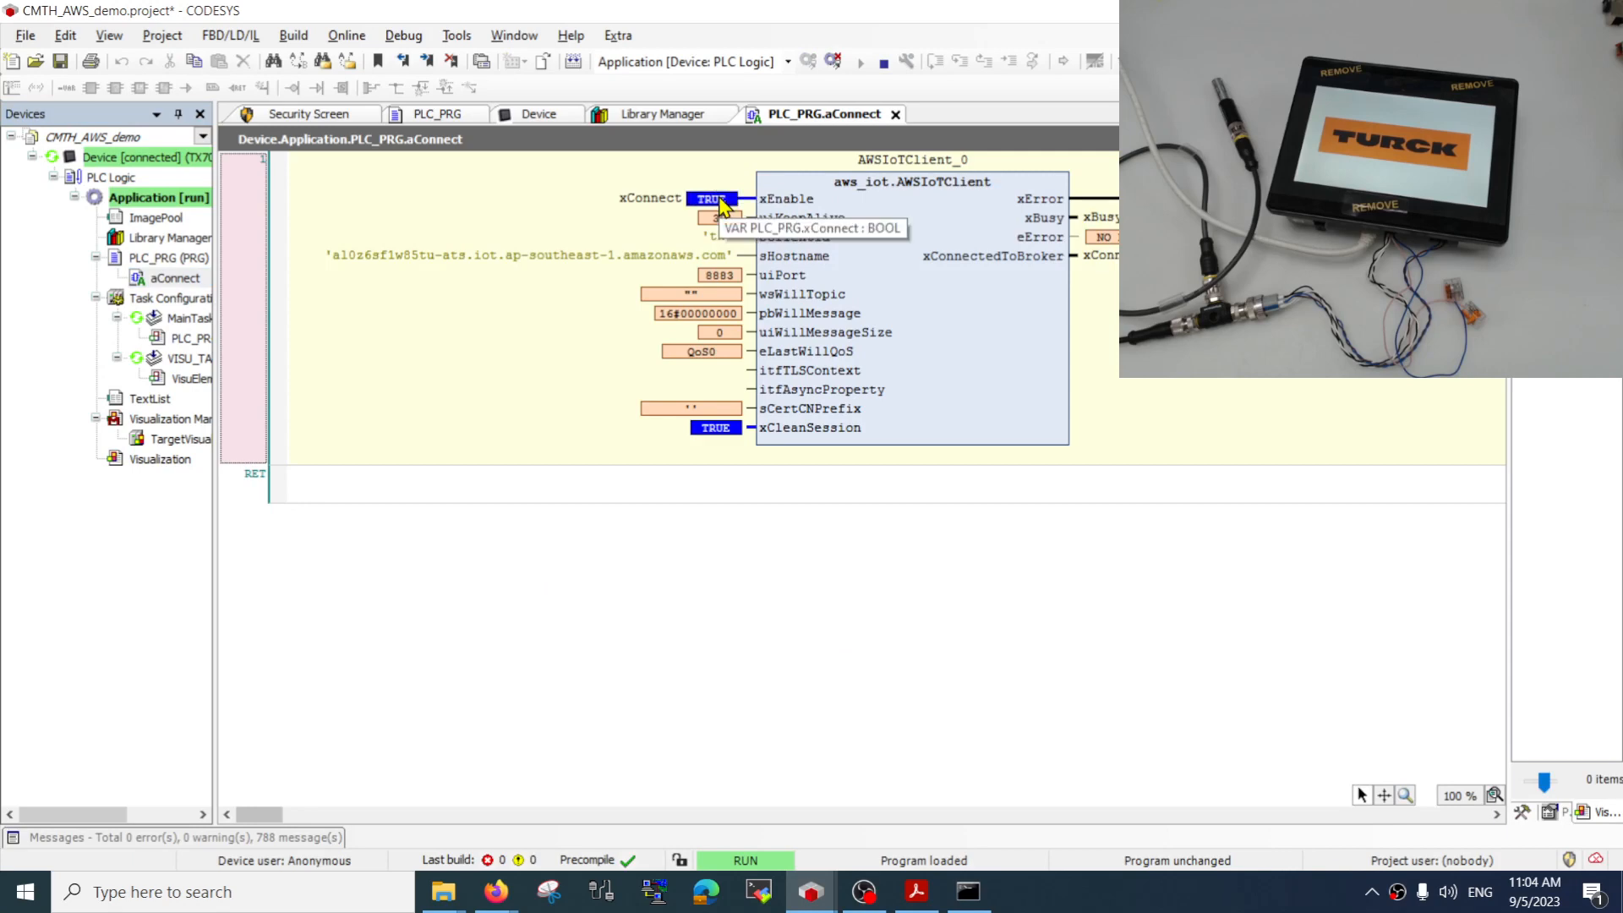